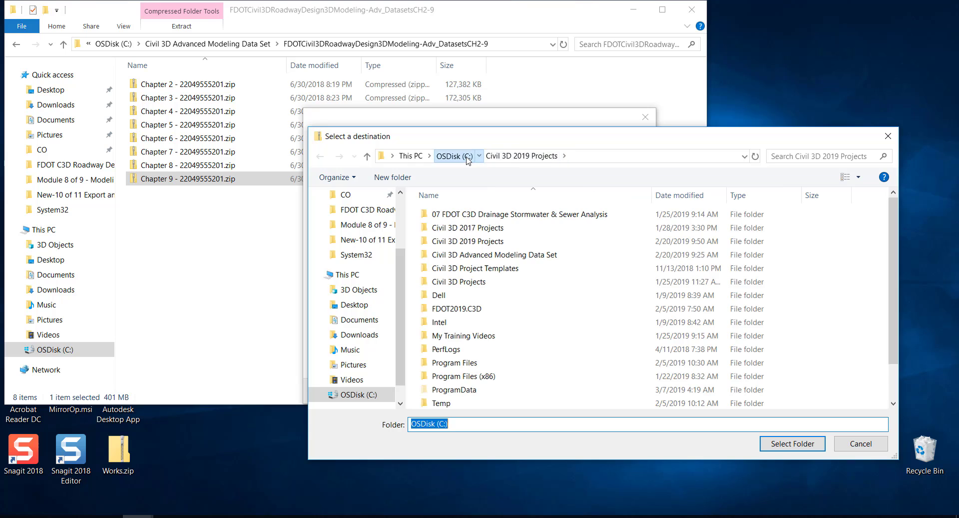
Step: Extract the Chapter 9 archive to C:\Civil 3D 2019 Projects, skipping files that already exist there
click(477, 241)
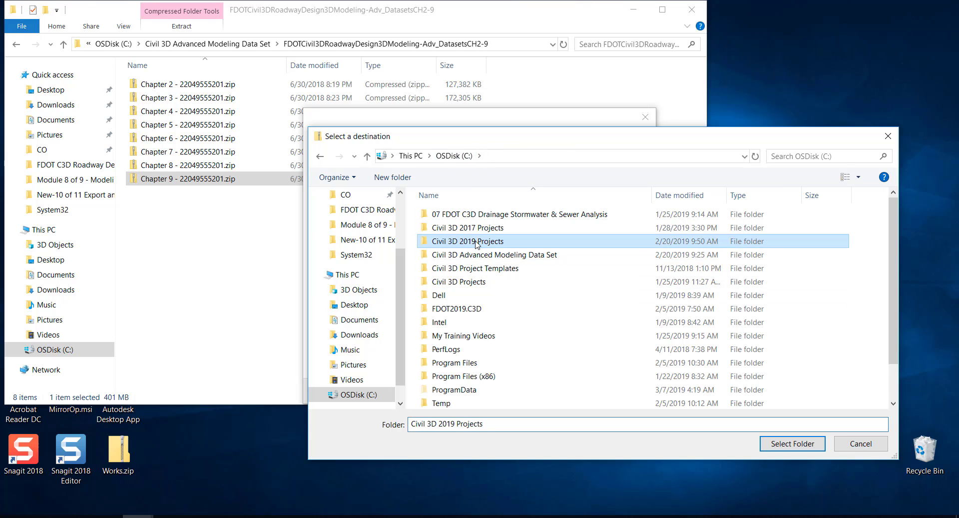
click(802, 445)
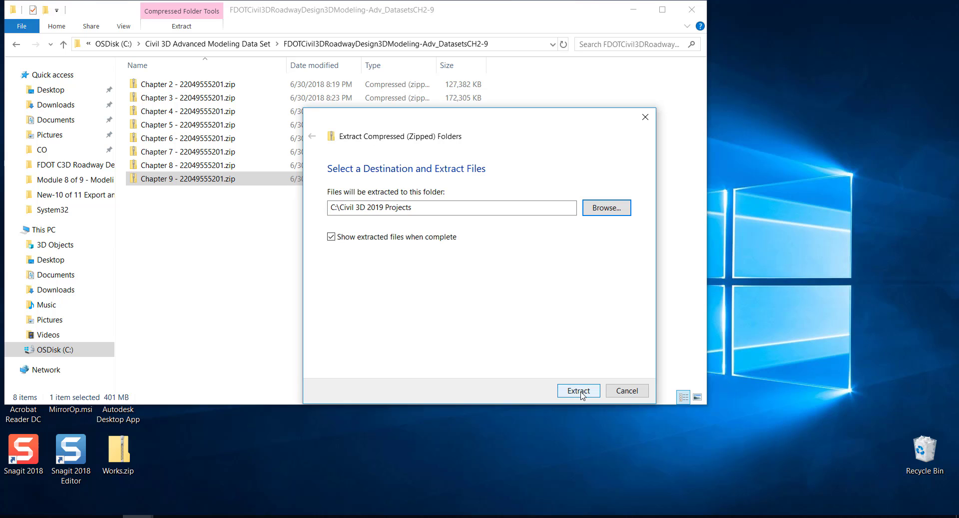
click(579, 391)
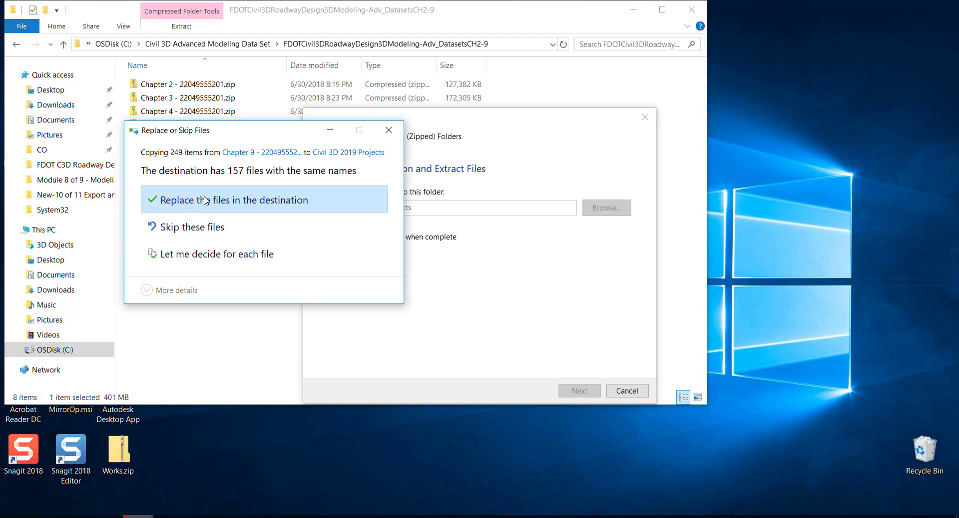
click(200, 227)
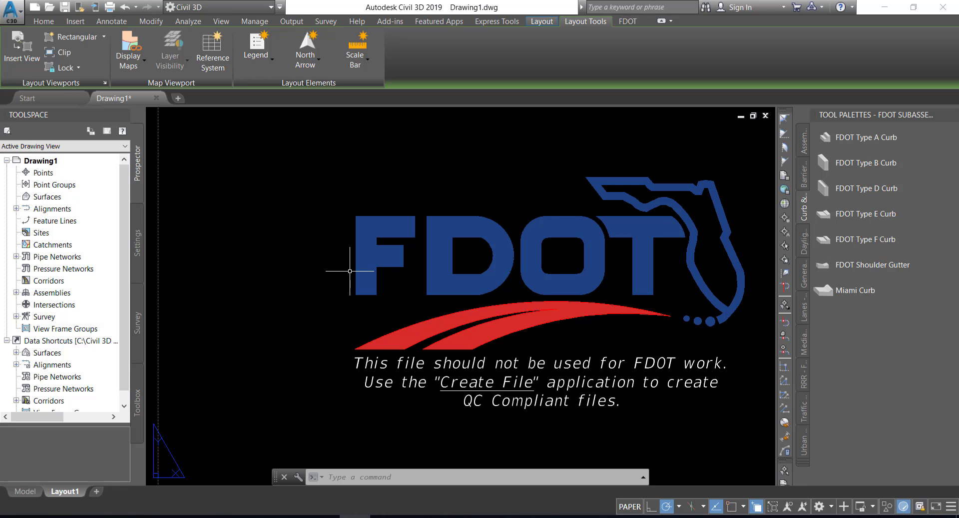
click(17, 11)
click(29, 115)
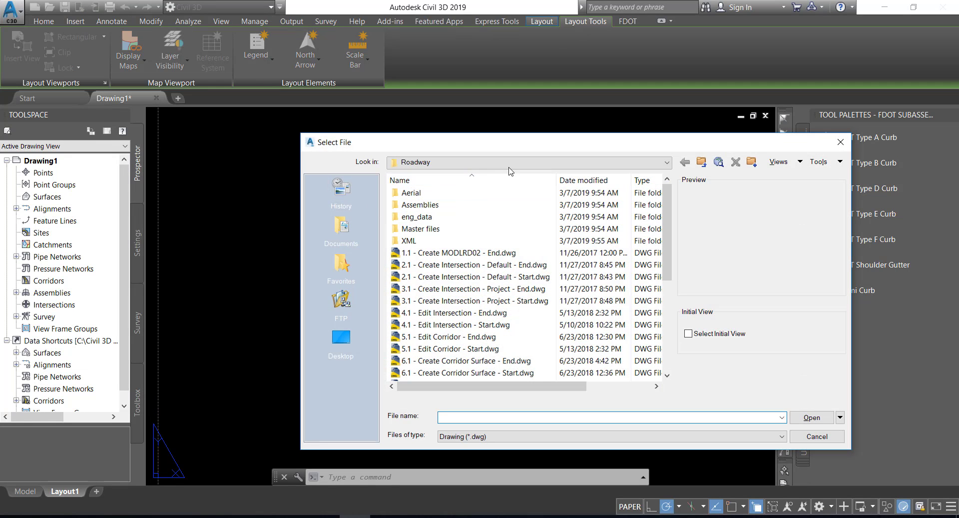
click(510, 163)
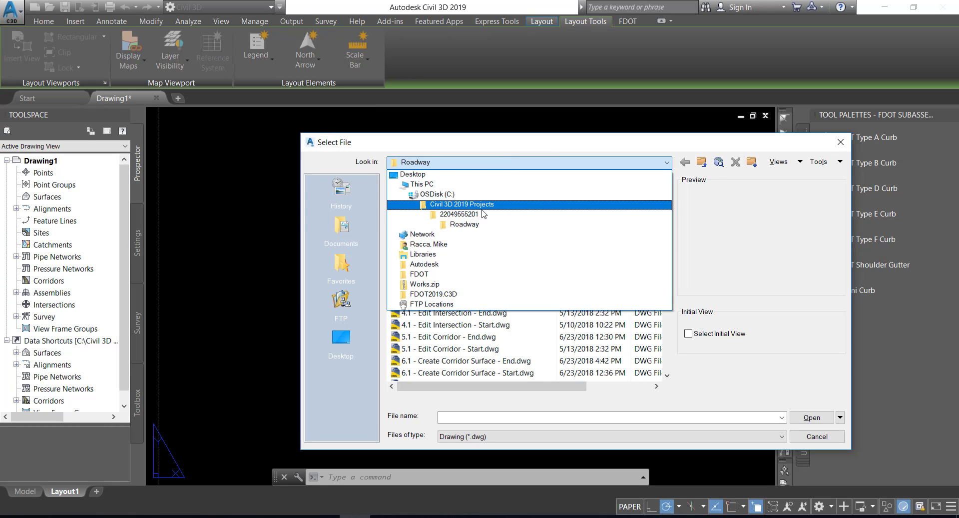
click(464, 223)
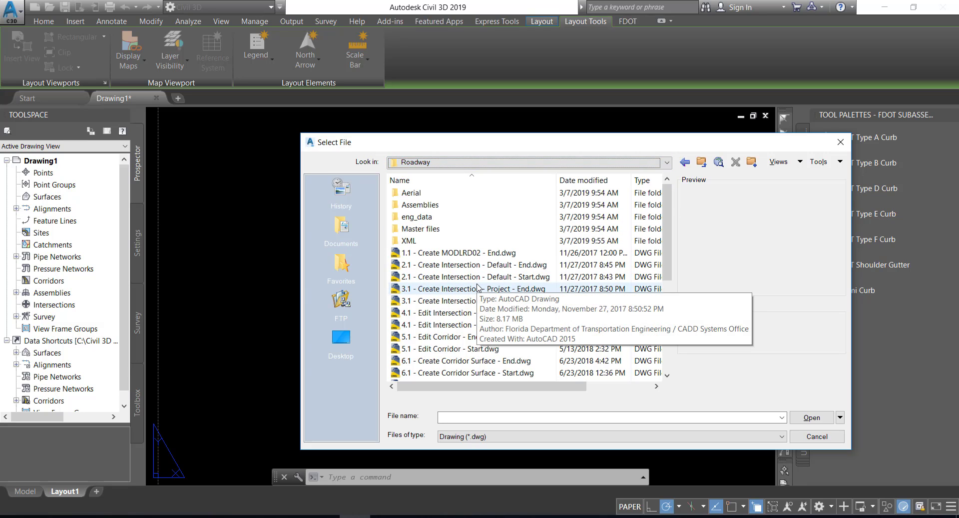
scroll(477, 289, down, 5)
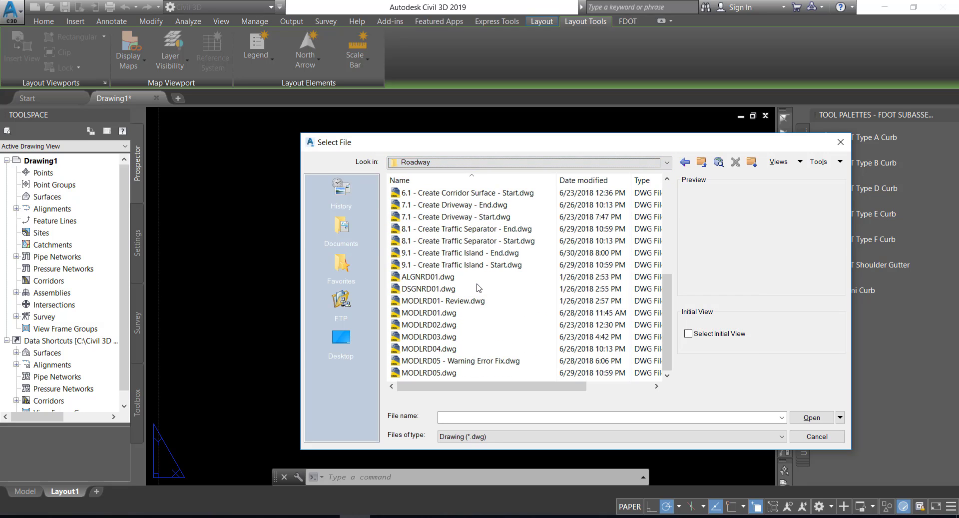
click(482, 254)
click(481, 264)
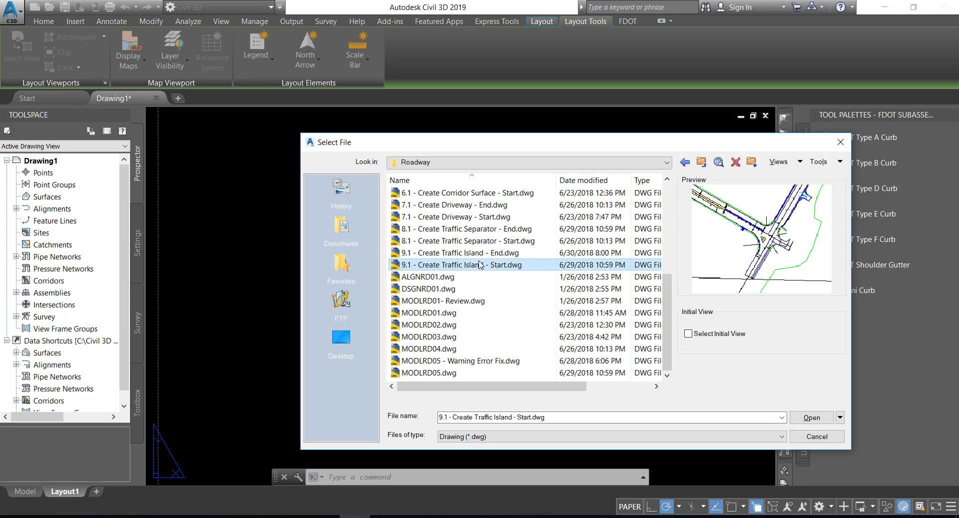
click(814, 418)
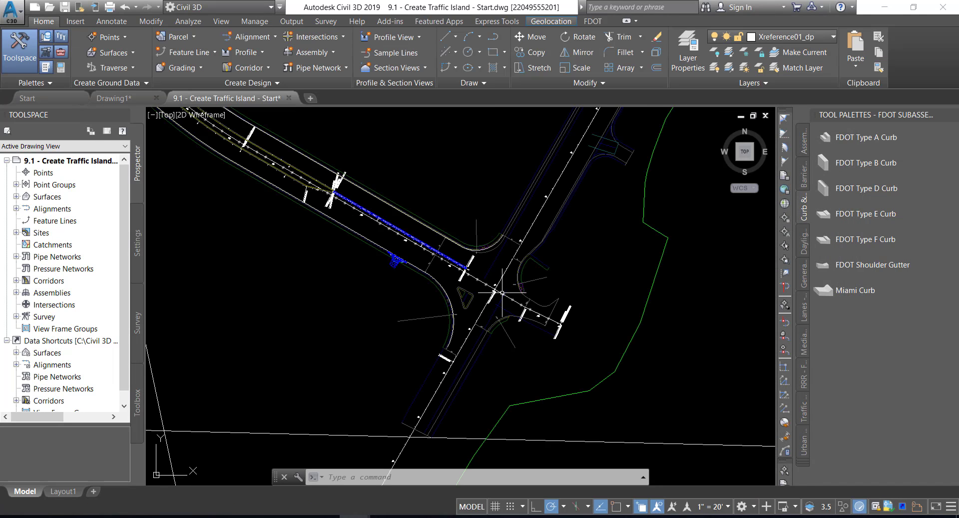
Step: Save a copy of the drawing as MODLRD06.dwg in the Roadway folder
click(16, 7)
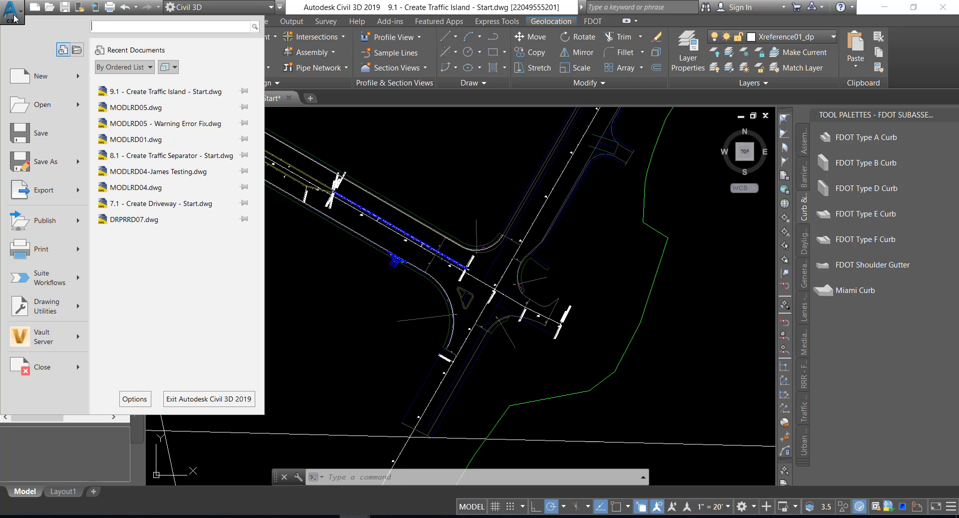
click(45, 163)
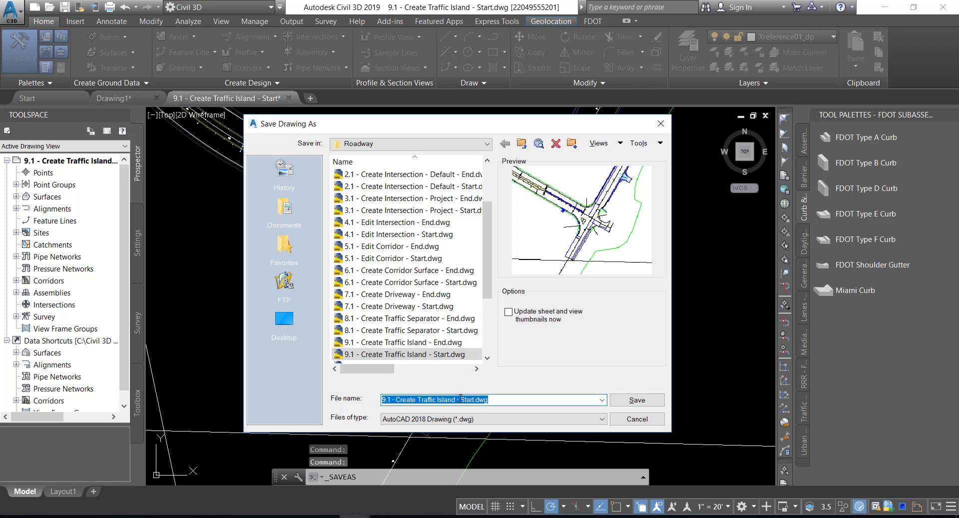
drag(474, 399, 370, 388)
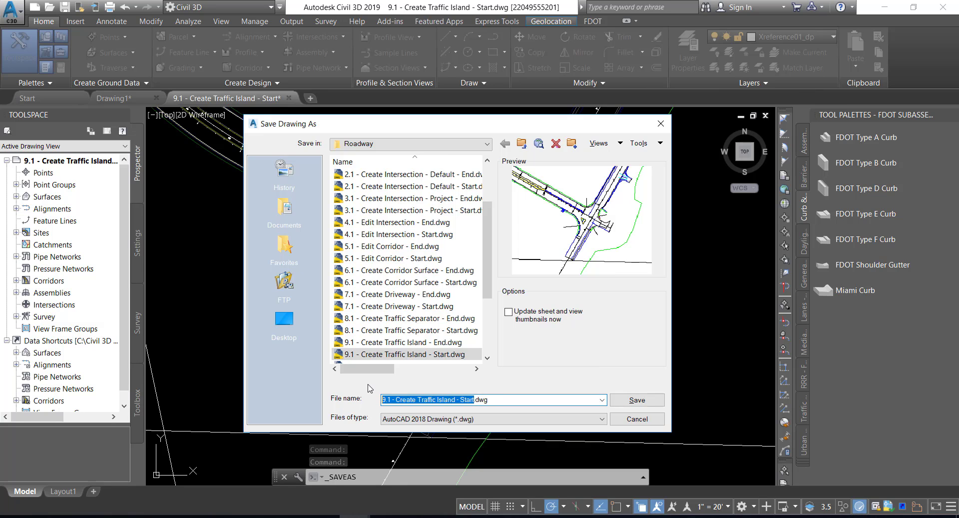
key(BackSpace)
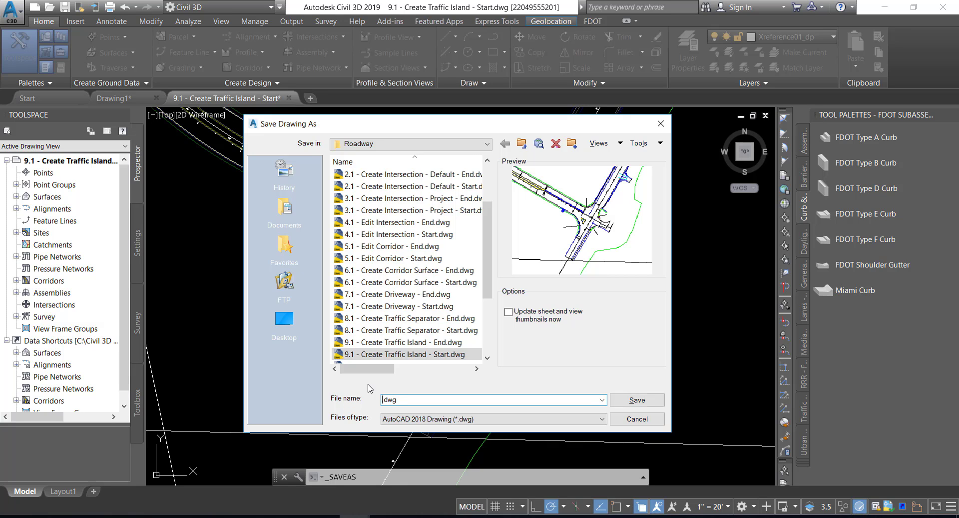
text(MODLRD06)
click(640, 400)
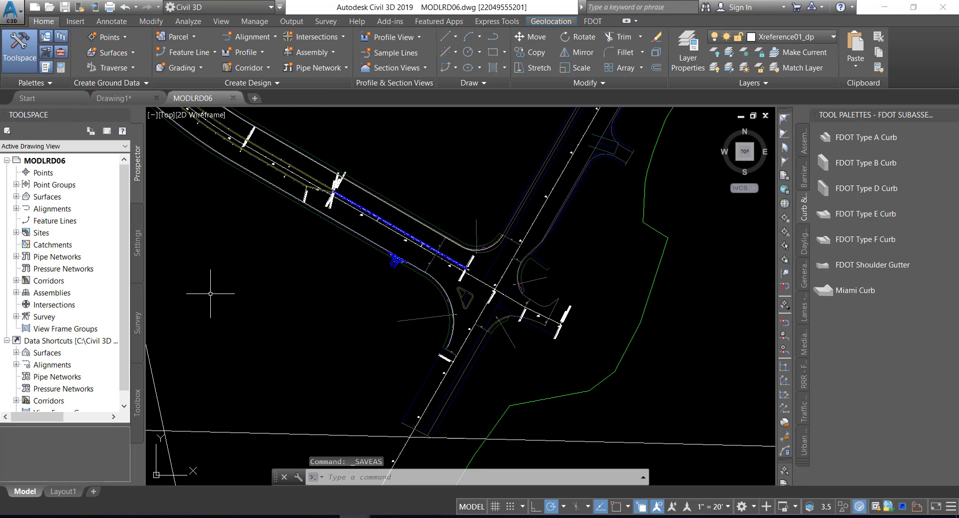
click(78, 343)
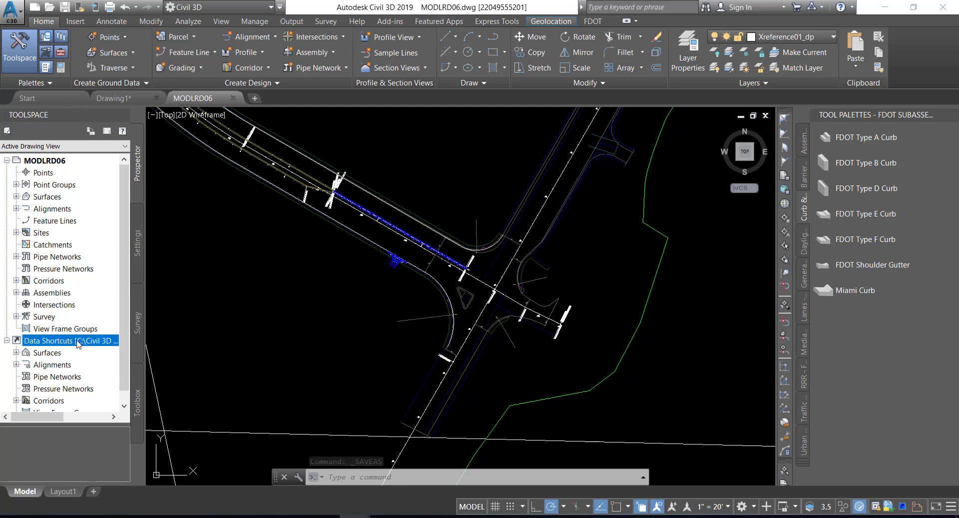
right_click(78, 341)
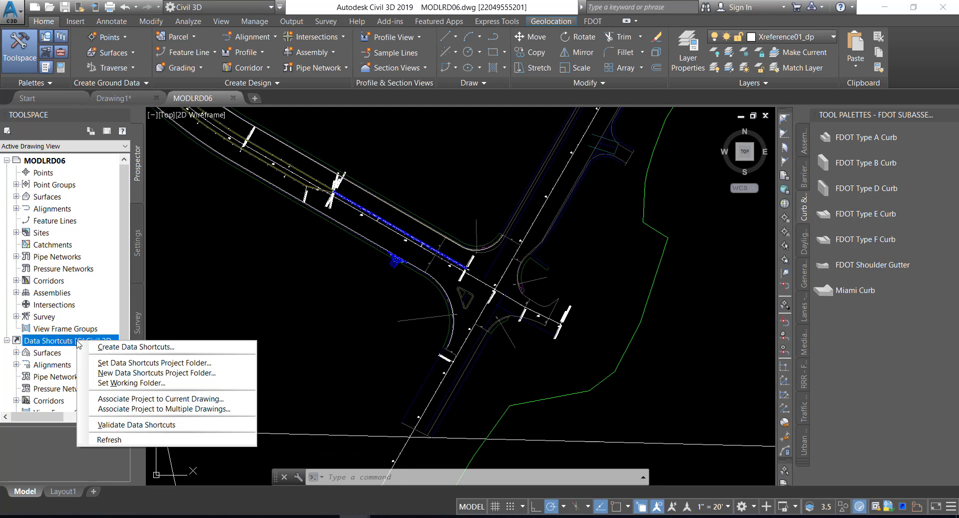
click(134, 400)
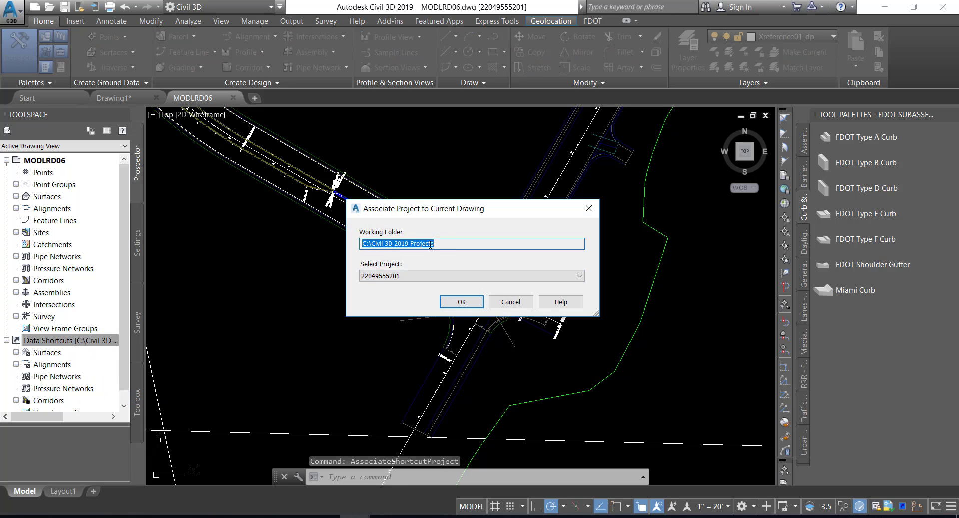
click(422, 276)
click(416, 297)
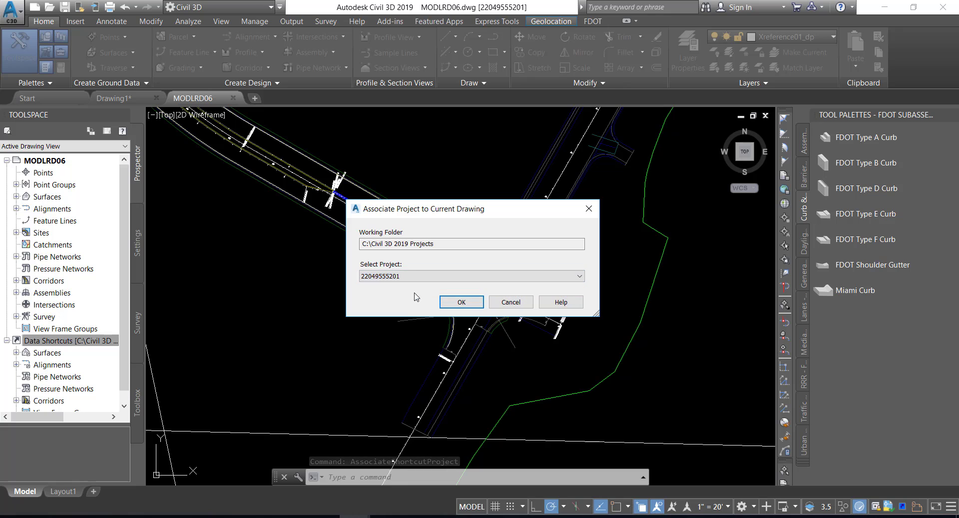
click(461, 301)
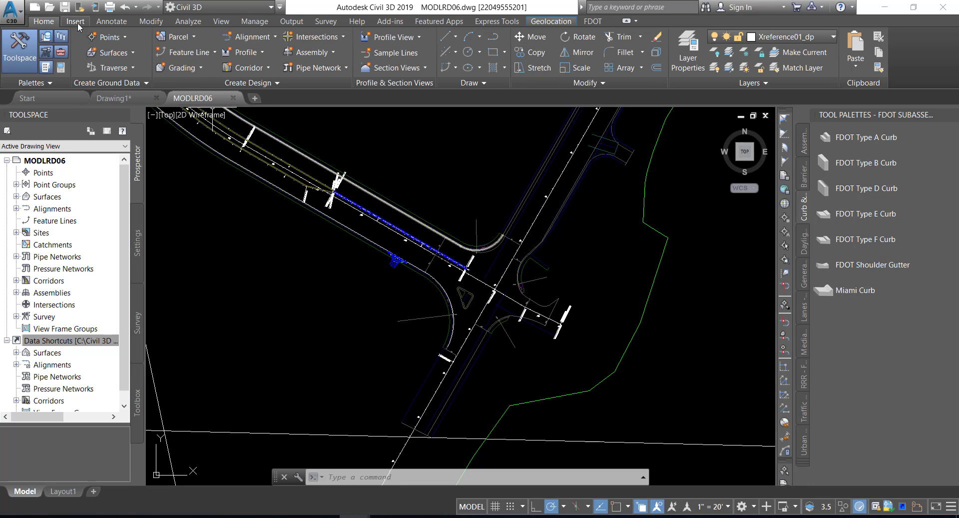
click(65, 7)
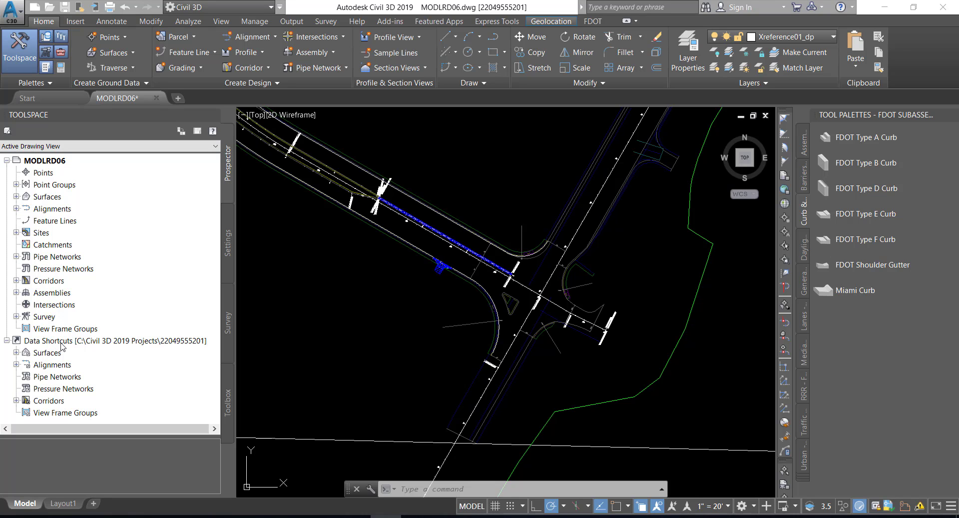
Step: Create a reference to the data shortcut surface Corridor - SR61 and US98 Surface - Top with style Border-Proposed [Blue], and save the drawing
click(16, 353)
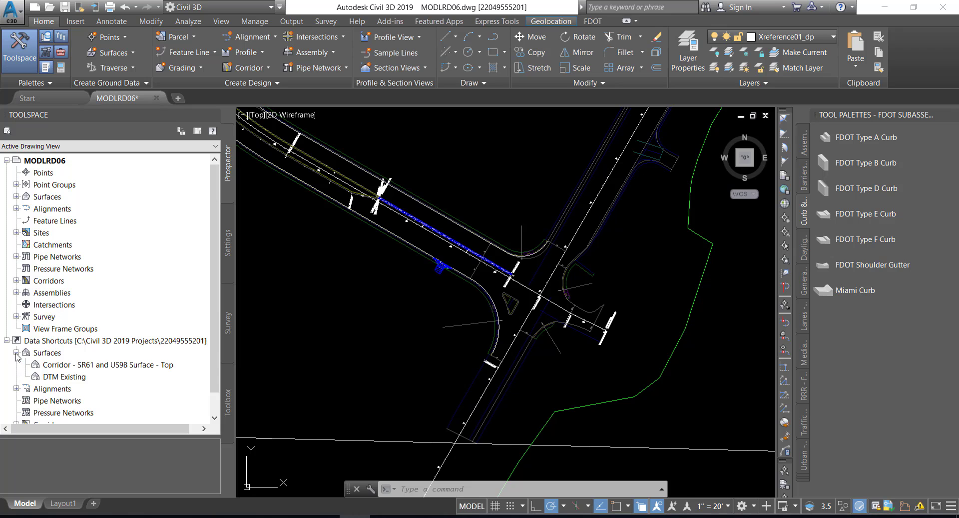
click(115, 367)
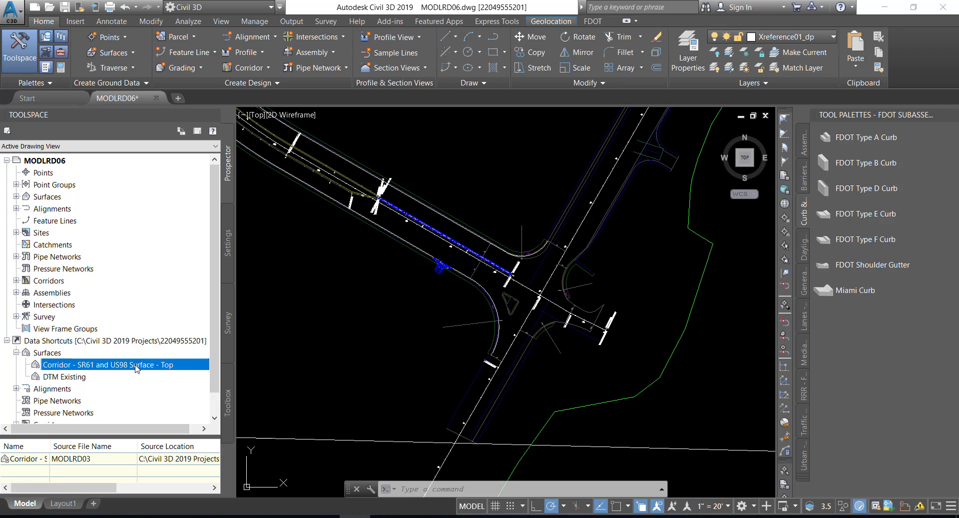
right_click(136, 367)
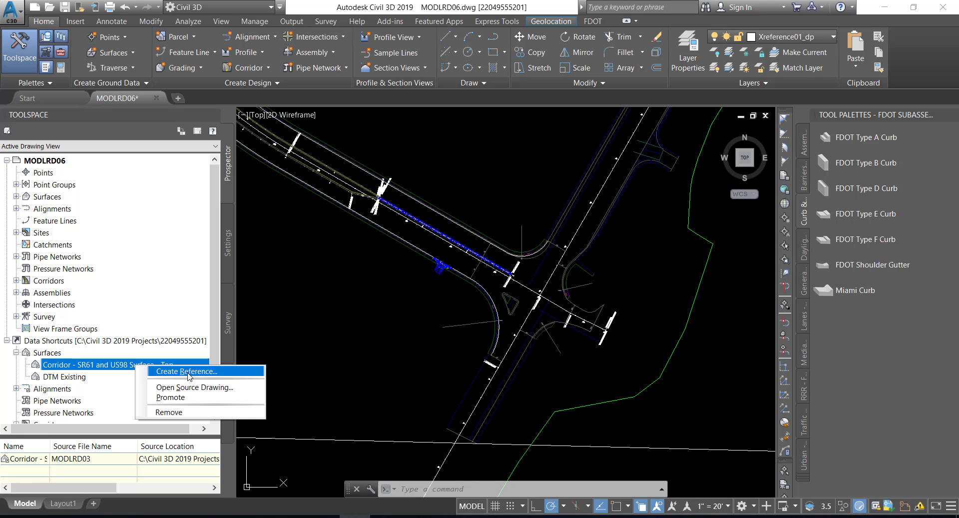
click(188, 372)
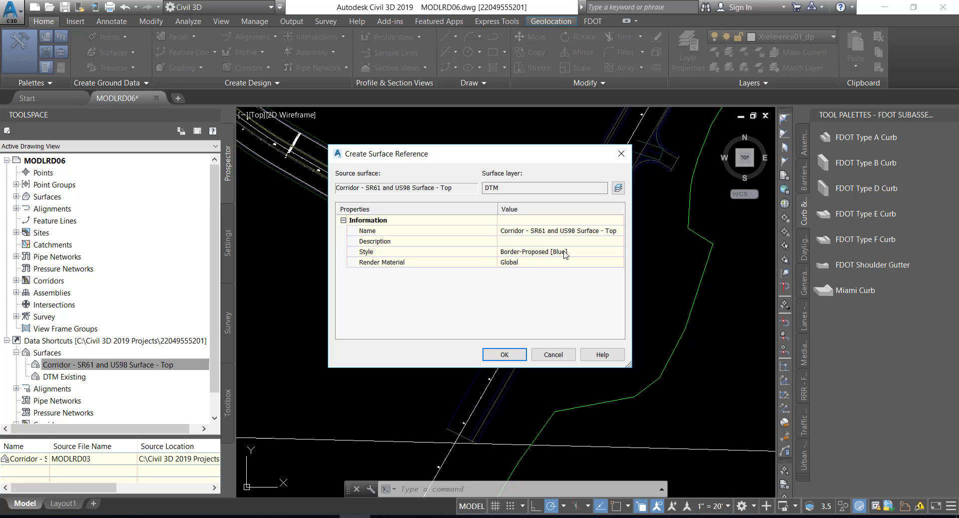
click(504, 354)
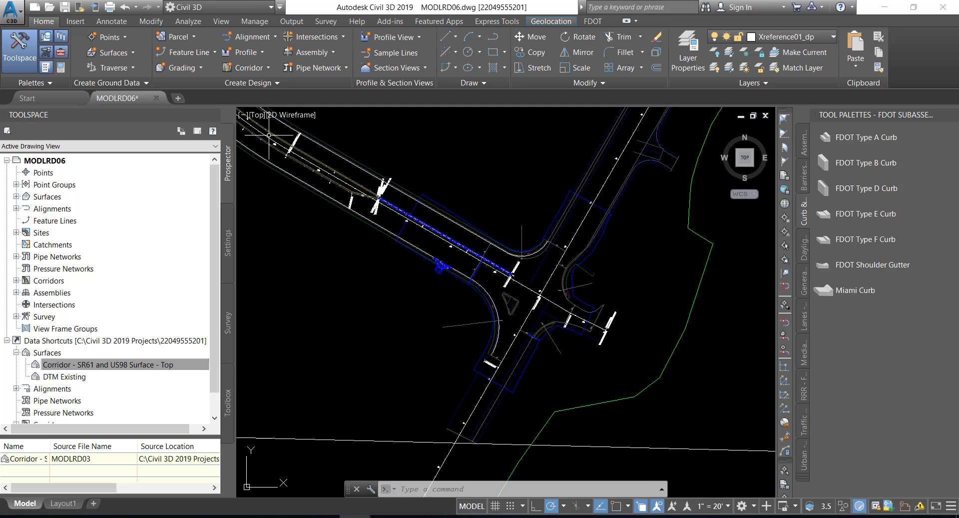
click(65, 7)
Step: Start a nested-object copy for the traffic island linework at the intersection, using the Insert setting
mouse_move(484, 278)
scroll(528, 303, up, 4)
scroll(494, 306, up, 4)
scroll(454, 293, up, 2)
middle_drag(453, 293, 465, 280)
mouse_move(465, 281)
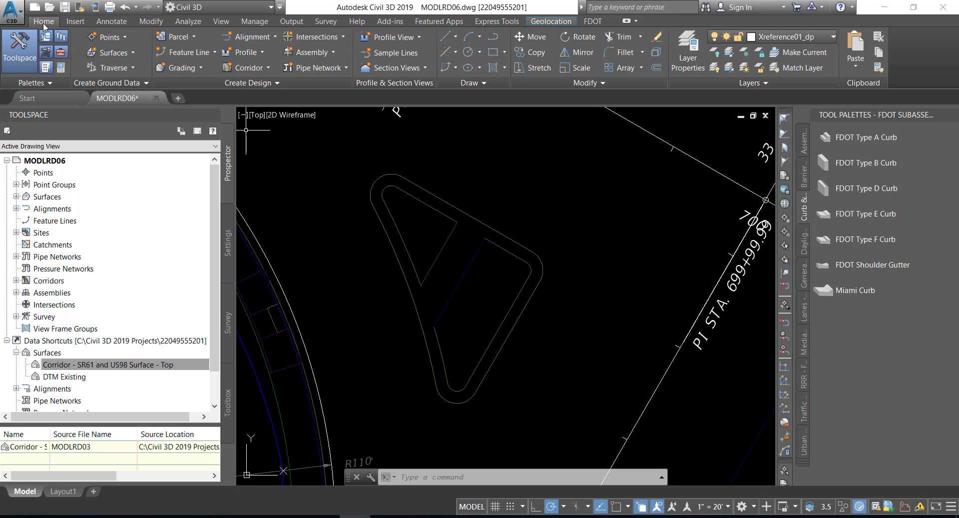
click(587, 85)
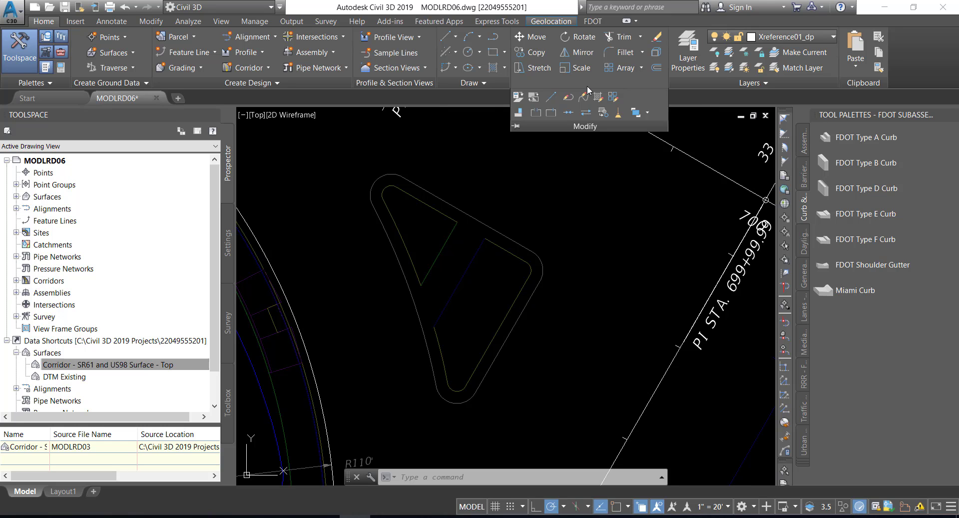
click(603, 113)
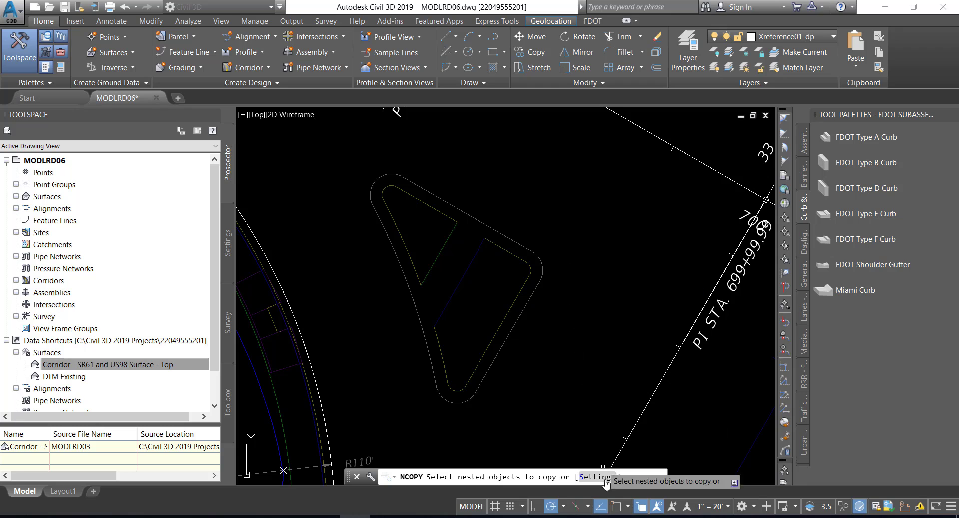
click(598, 477)
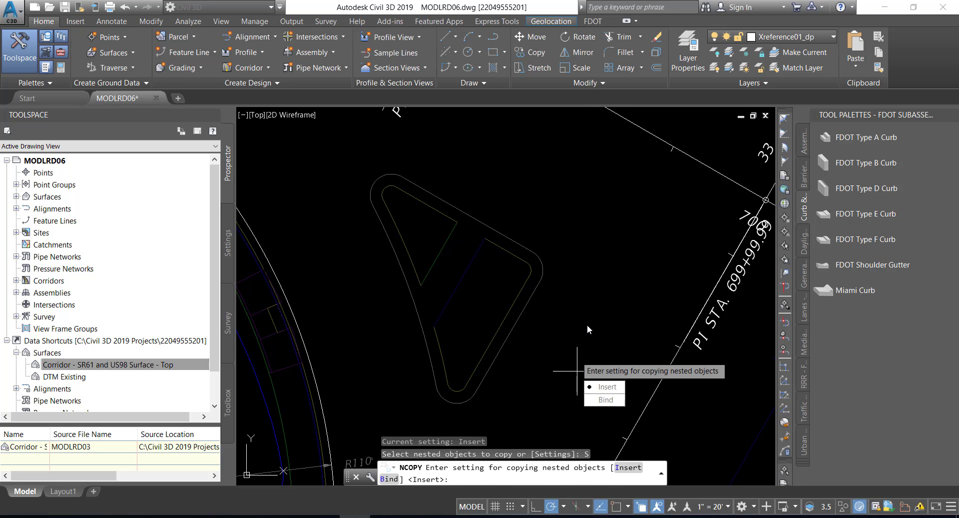
click(608, 387)
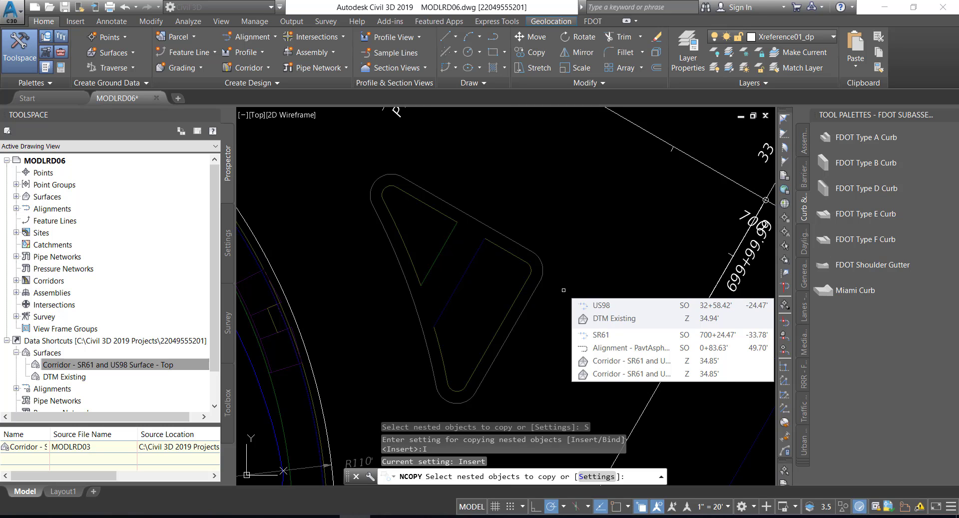
Step: Copy the island's outer outline, both inner yellow outlines, and the green and blue lines in place with zero displacement, and save the drawing
click(472, 216)
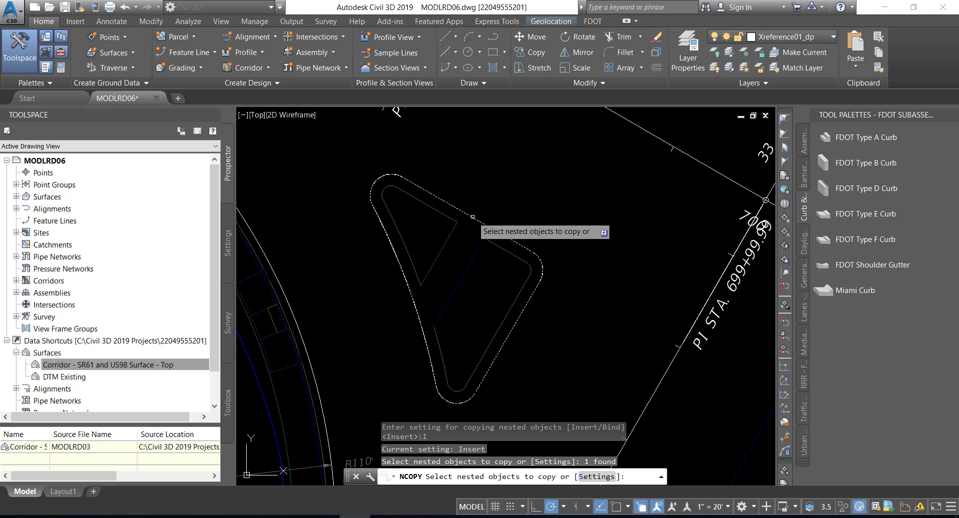
click(431, 207)
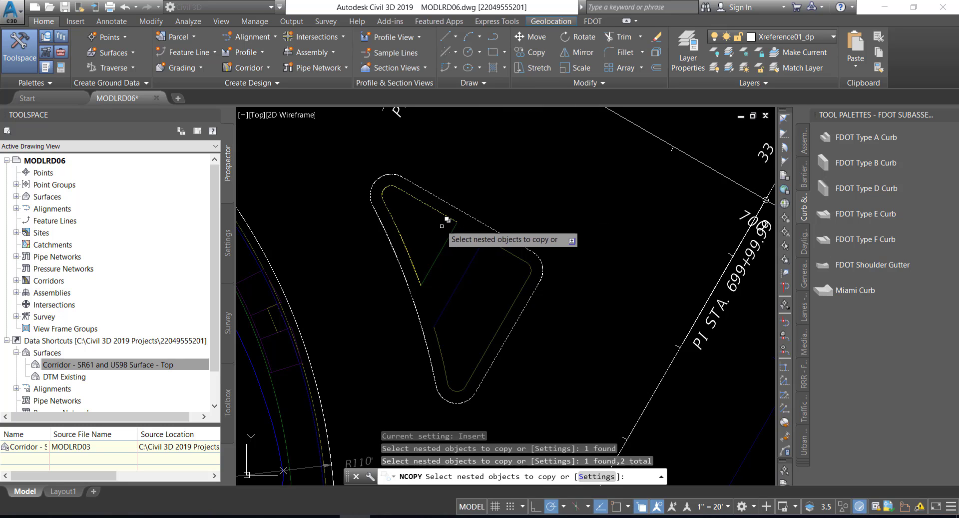
click(447, 238)
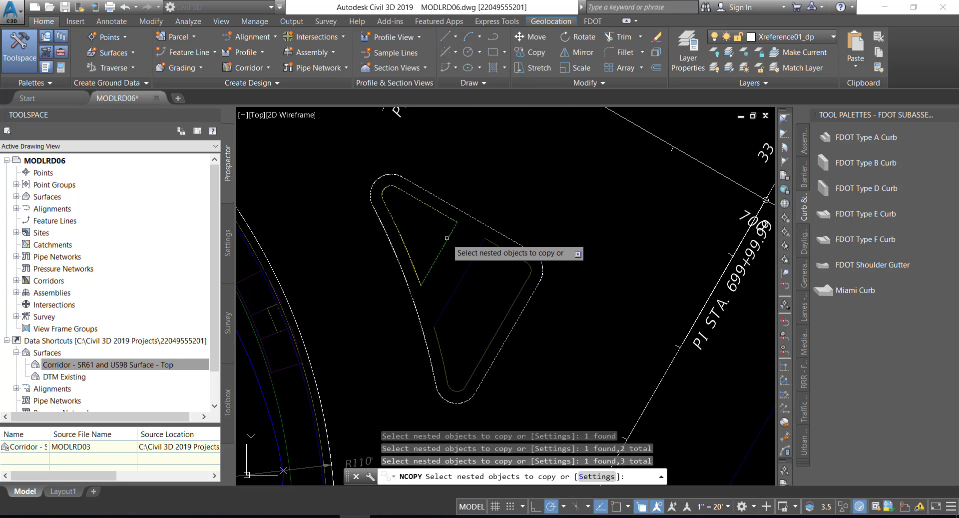
click(470, 264)
click(515, 256)
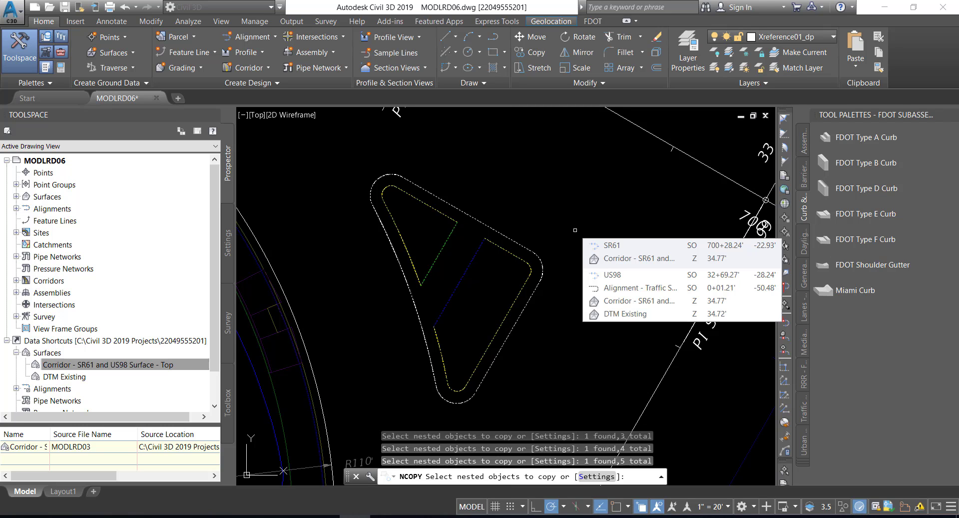
key(Return)
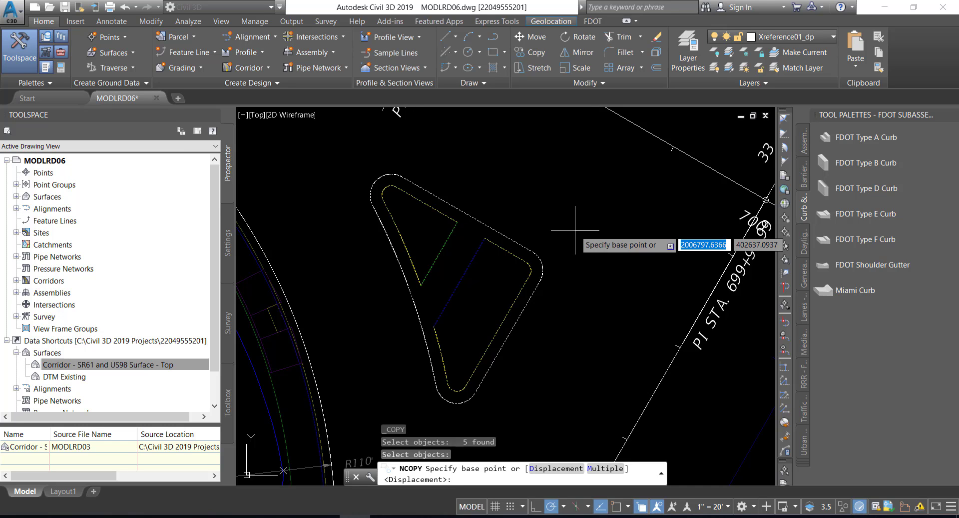
key(Return)
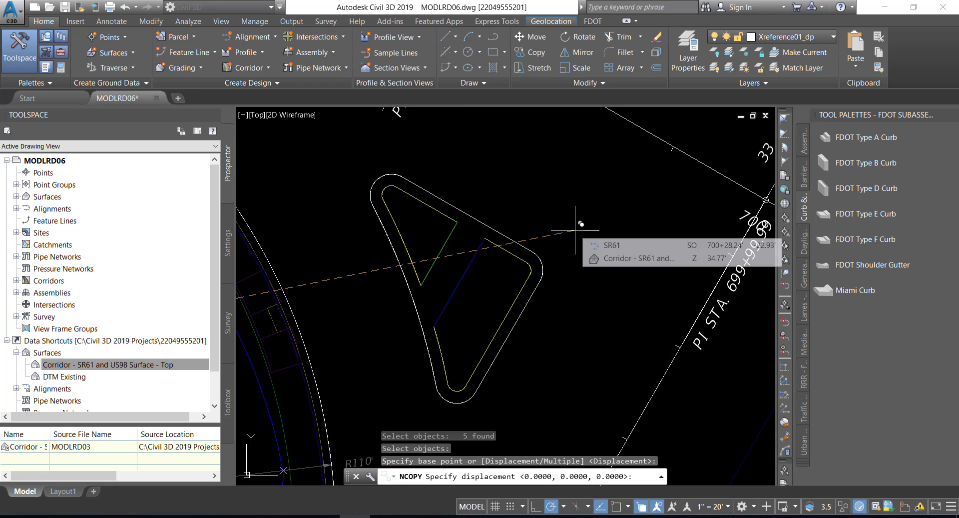
key(Return)
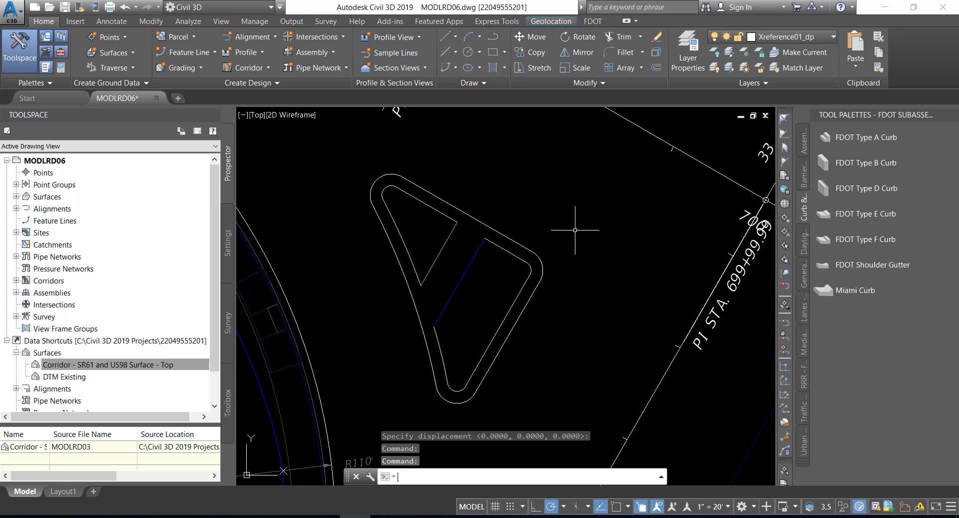
mouse_move(573, 230)
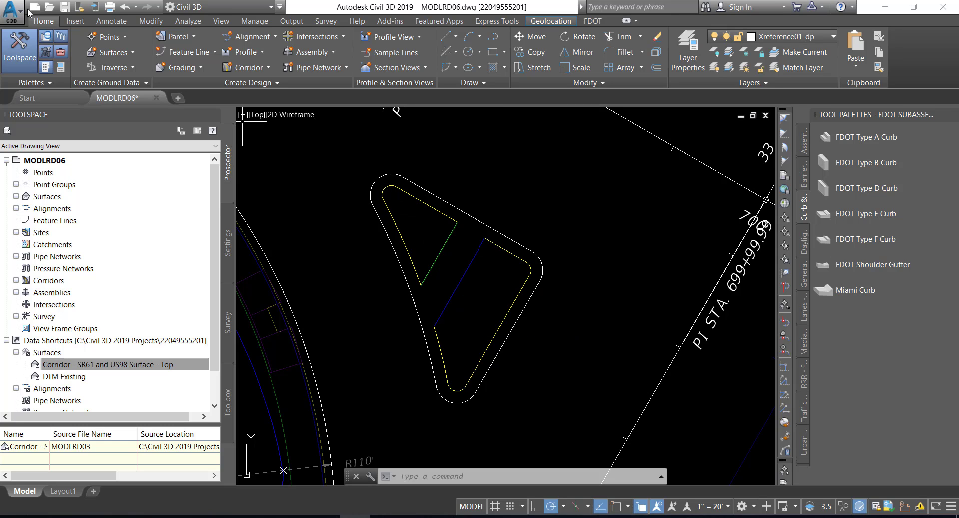
click(65, 9)
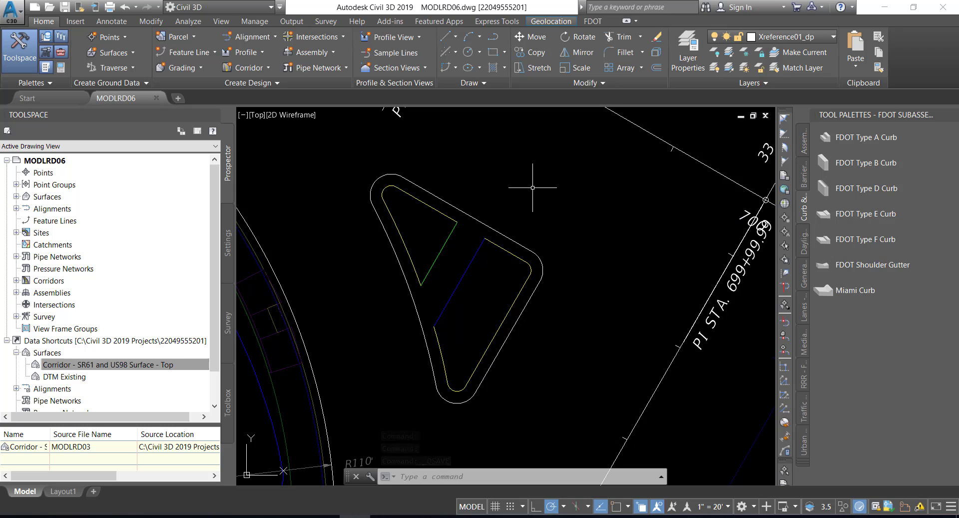
Step: Unload the external reference DSGNRD01 and save the drawing
mouse_move(532, 186)
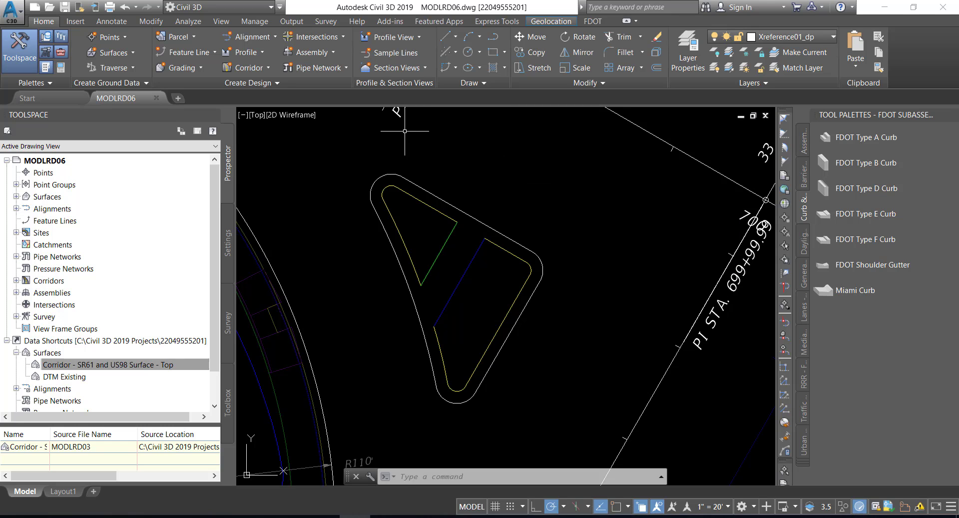
click(76, 22)
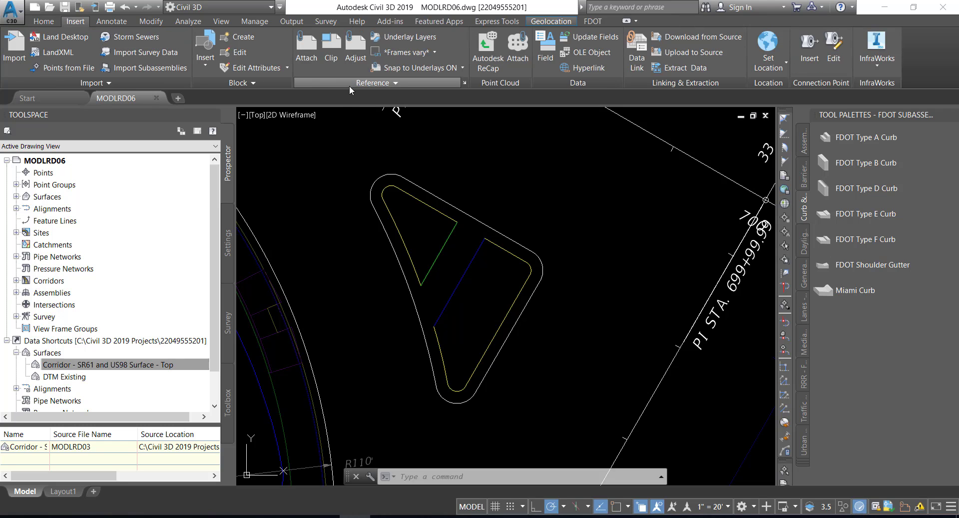
click(464, 82)
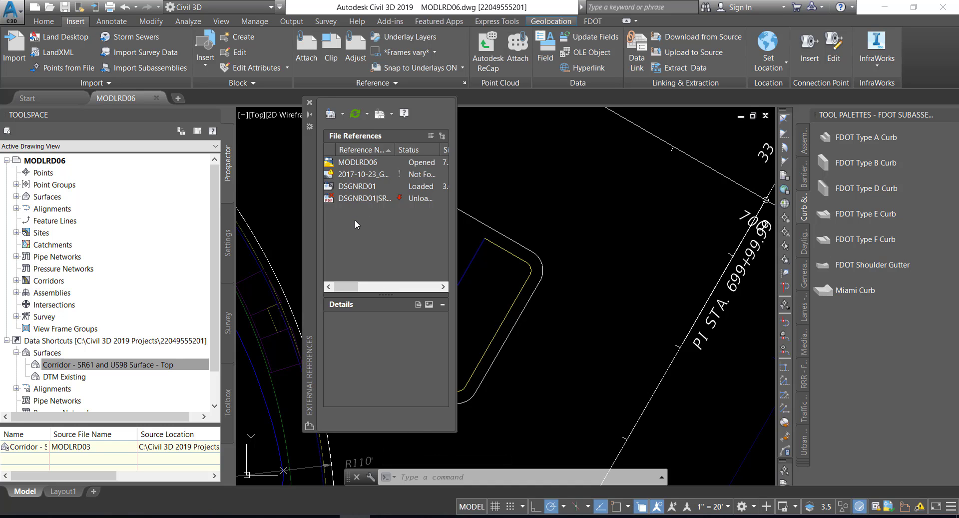
click(346, 188)
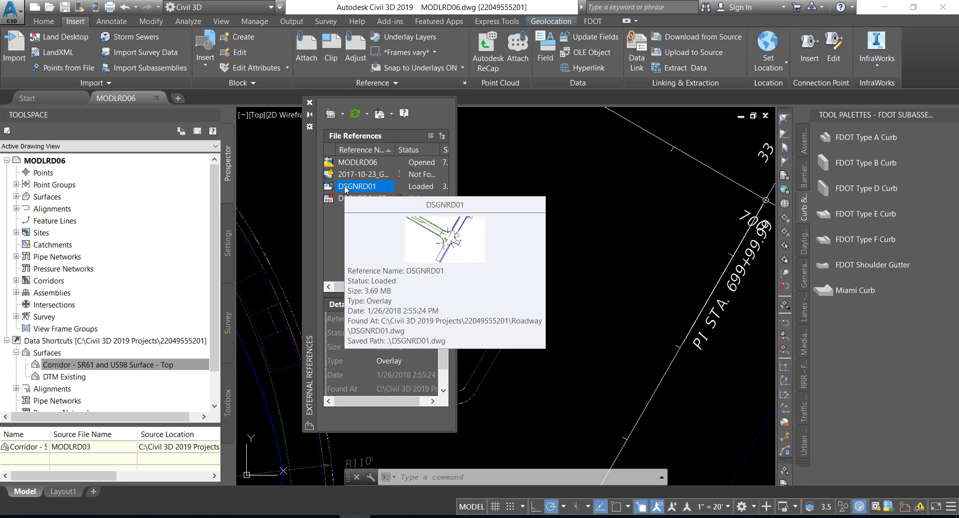
right_click(345, 188)
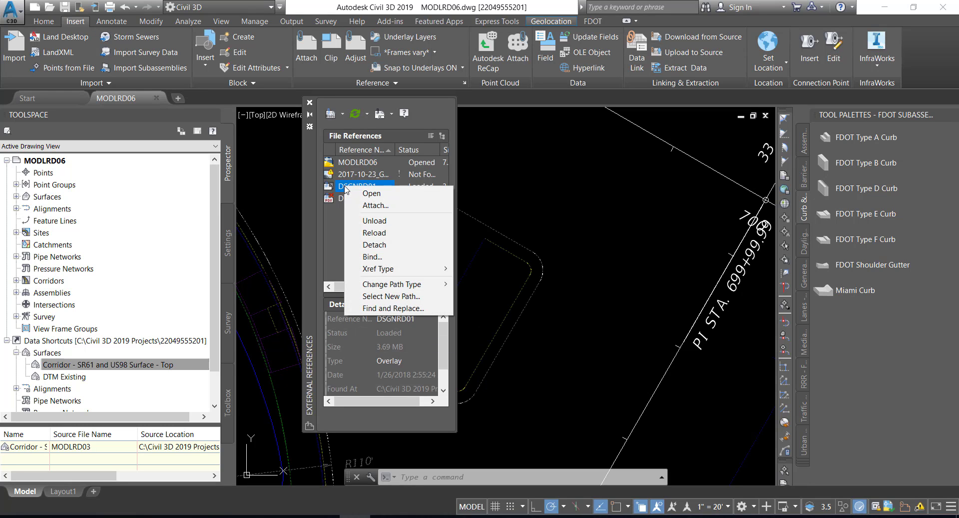
click(374, 220)
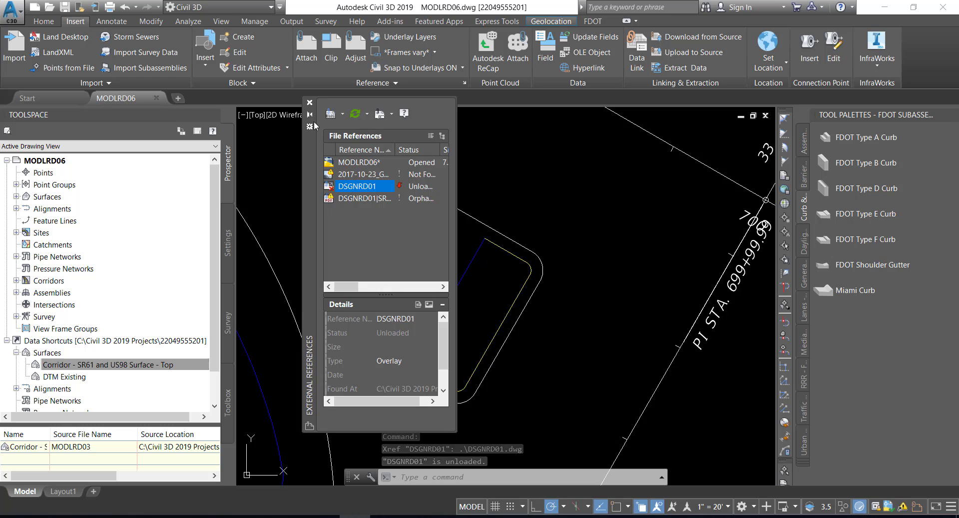
click(309, 102)
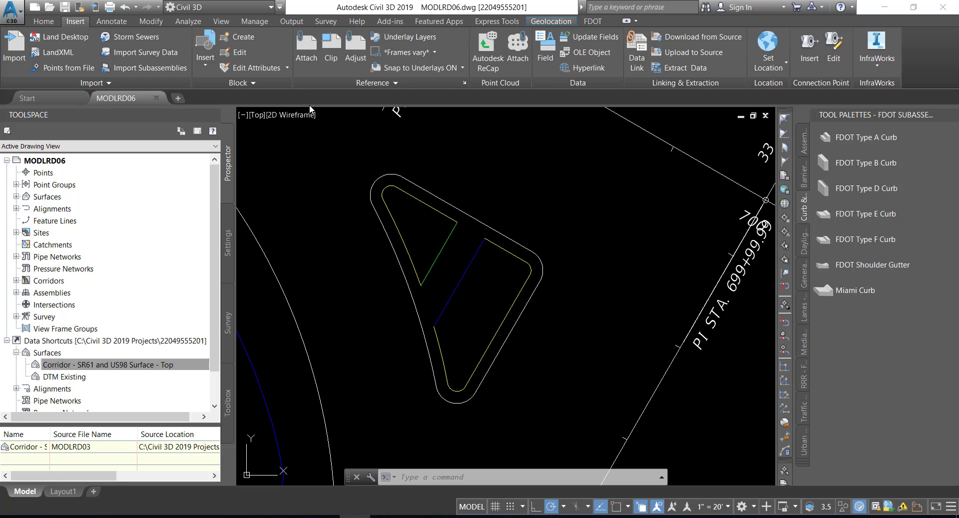
click(65, 7)
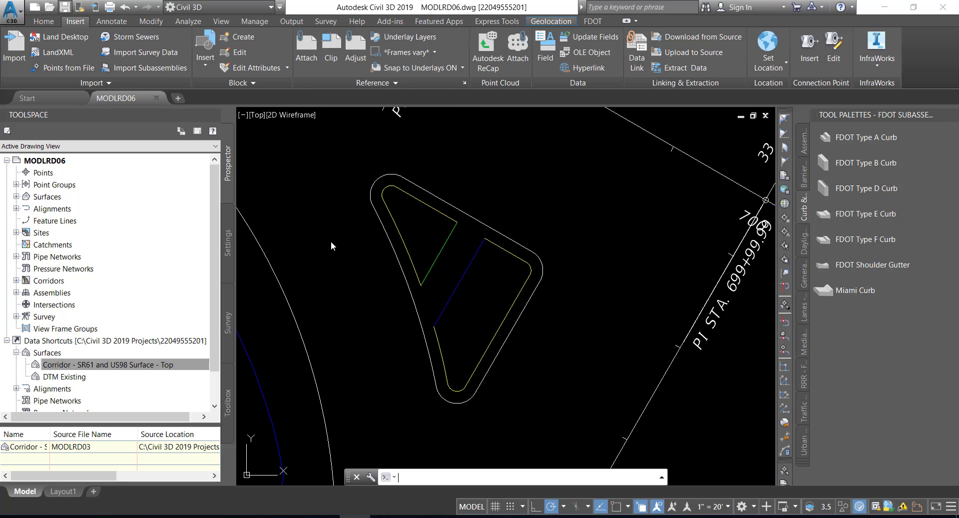
mouse_move(328, 235)
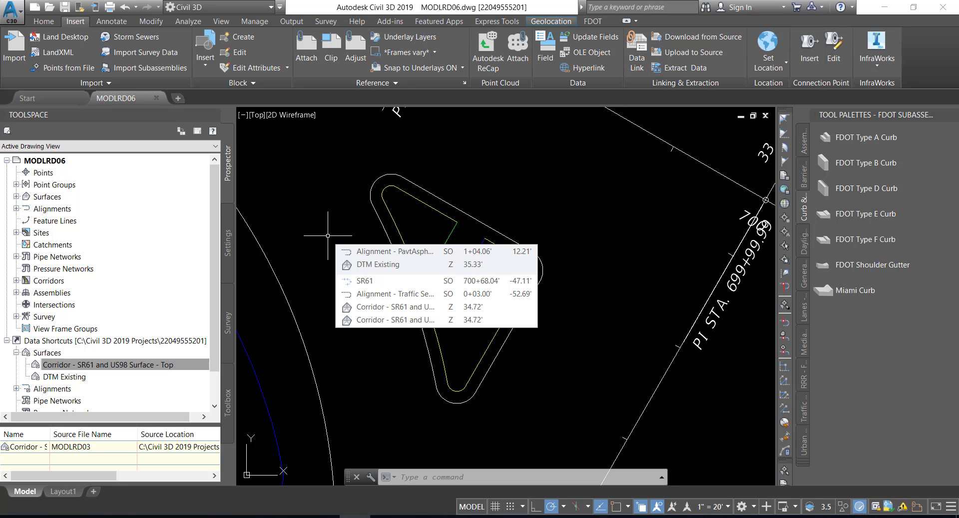
Step: Explode the five copied traffic island polylines, including the outer outline, inner outlines and two cross lines, and save the drawing
click(43, 21)
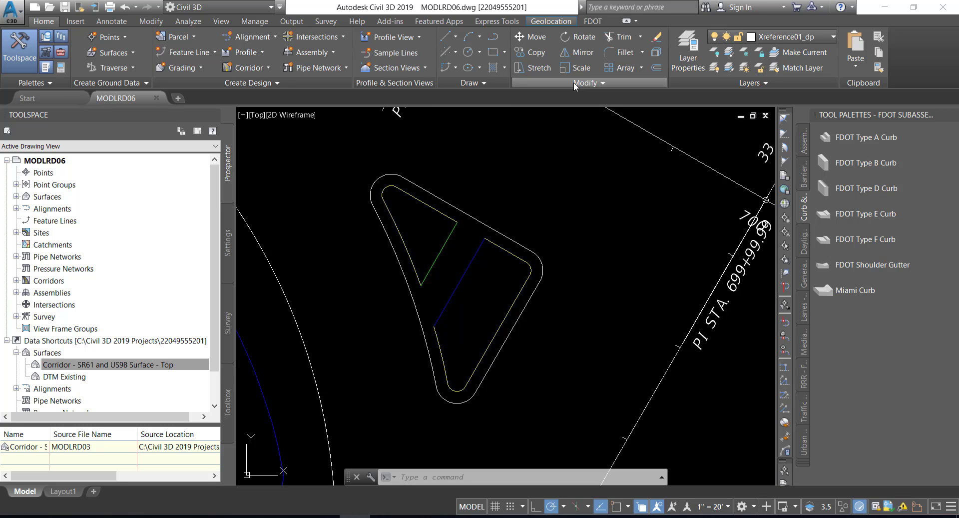
click(656, 53)
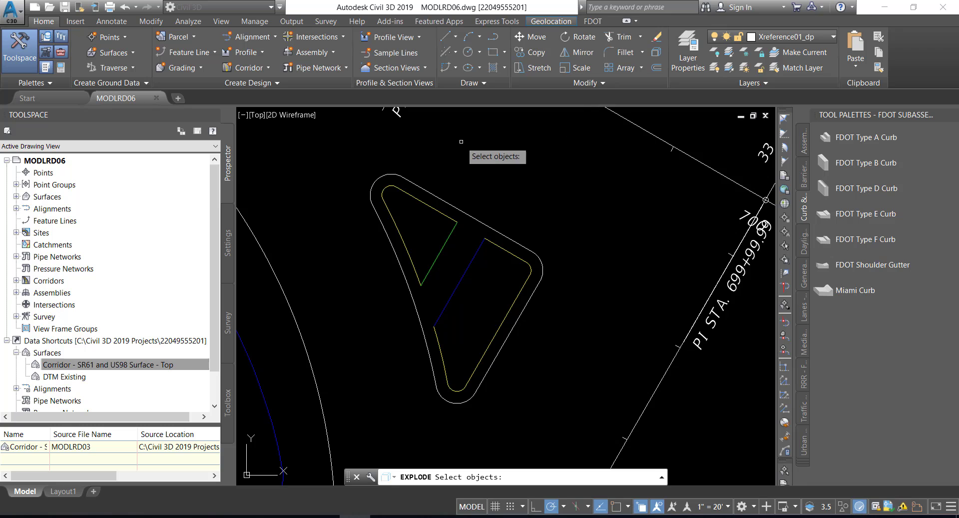
click(380, 178)
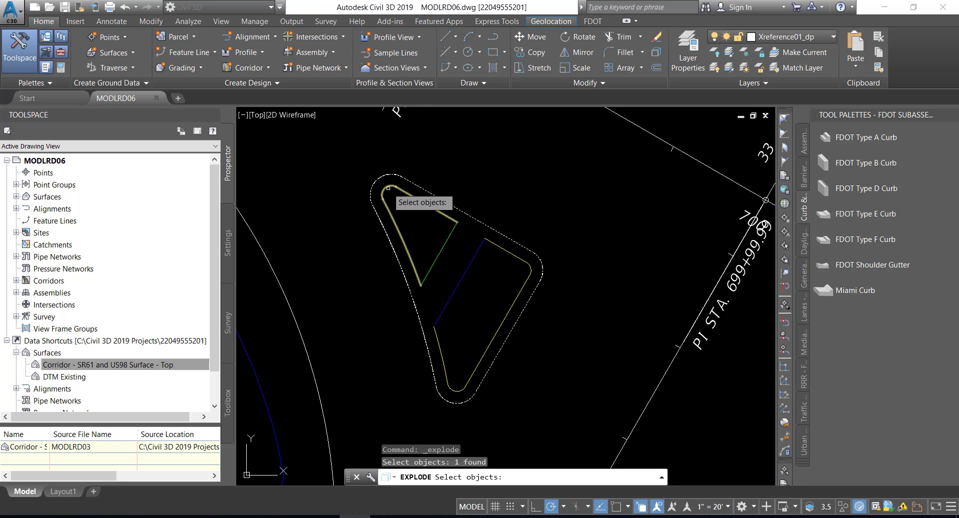
click(398, 193)
click(451, 233)
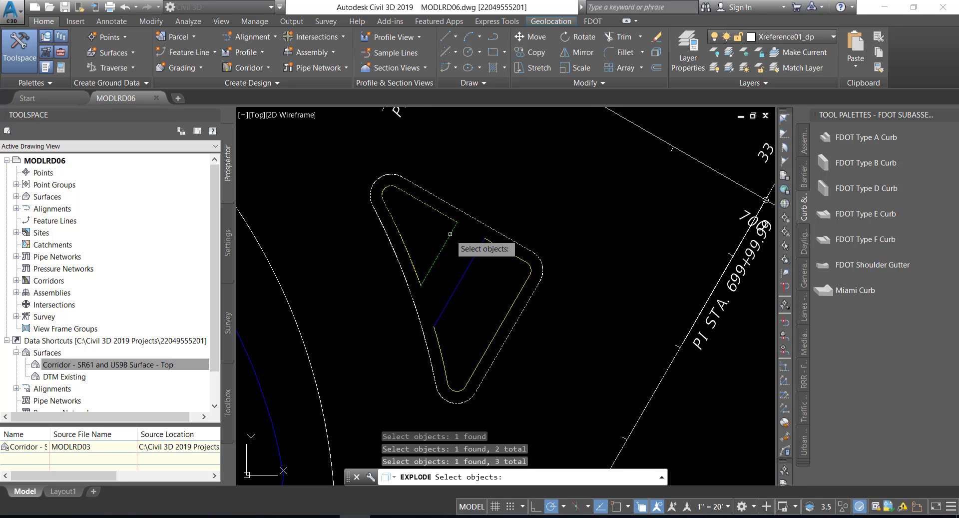
click(469, 265)
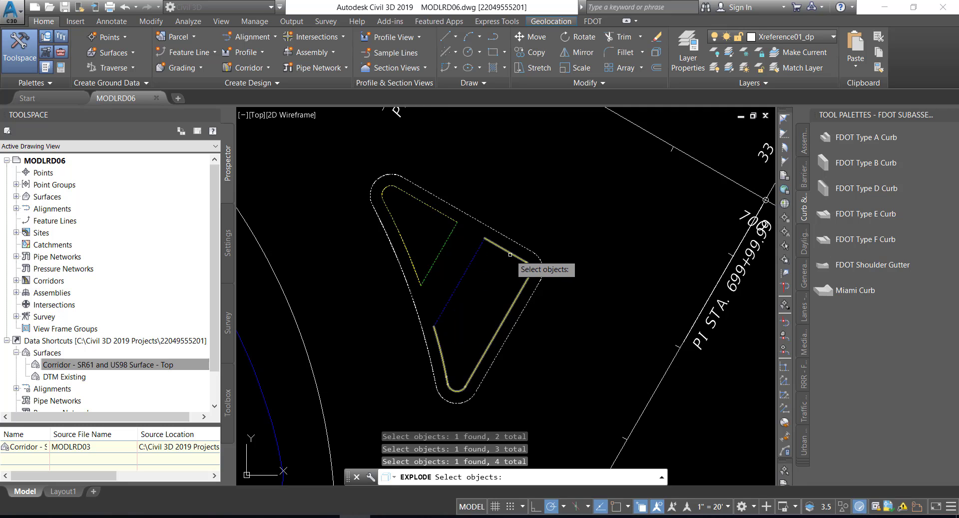
click(511, 252)
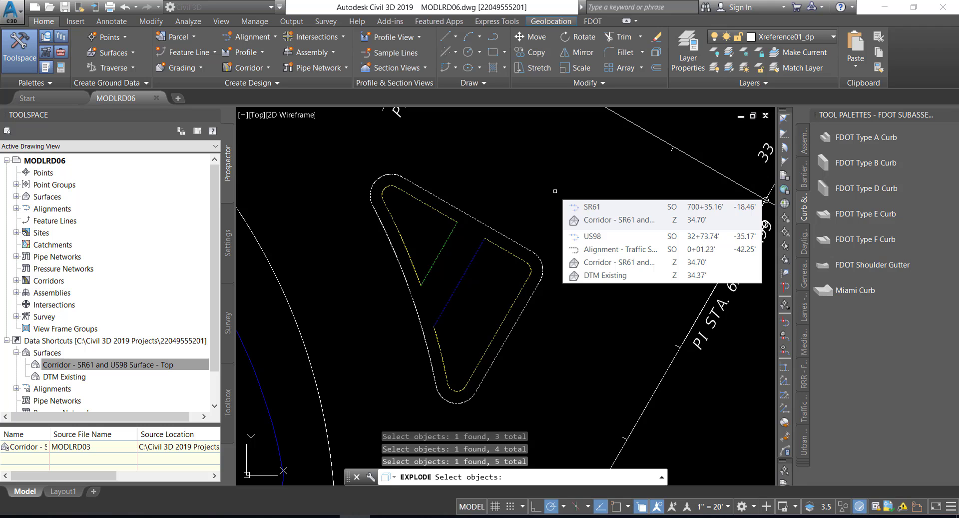
key(Return)
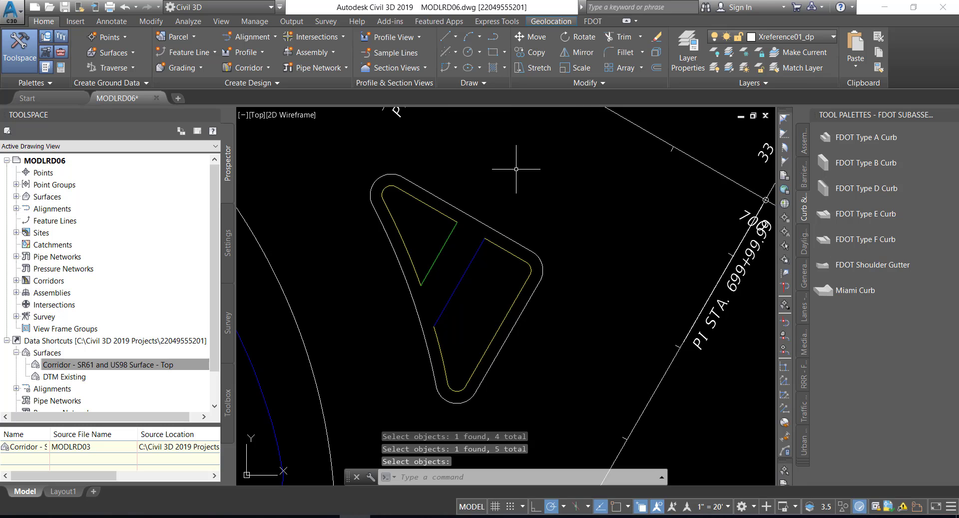
click(65, 9)
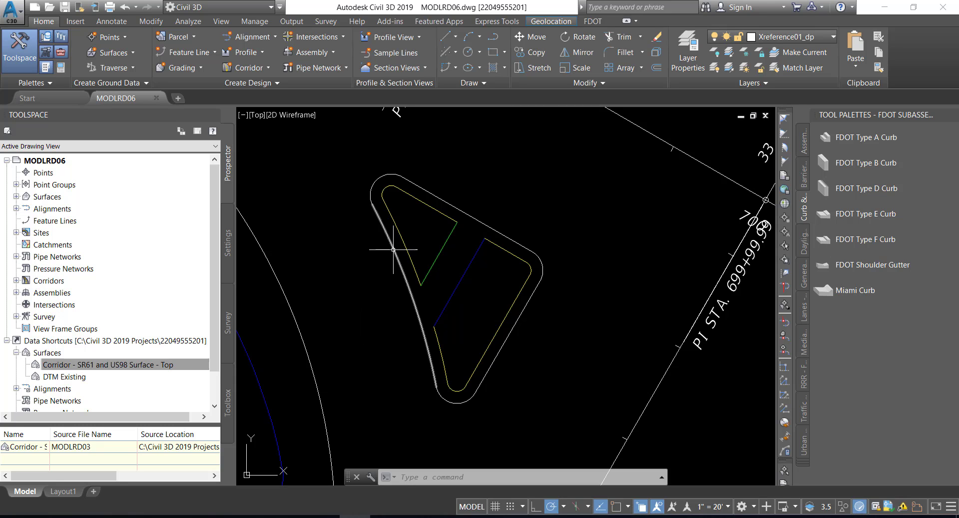
Step: Fillet both corners where the green line meets the smaller inner yellow outline, using a radius of 1.8
mouse_move(393, 249)
mouse_move(377, 179)
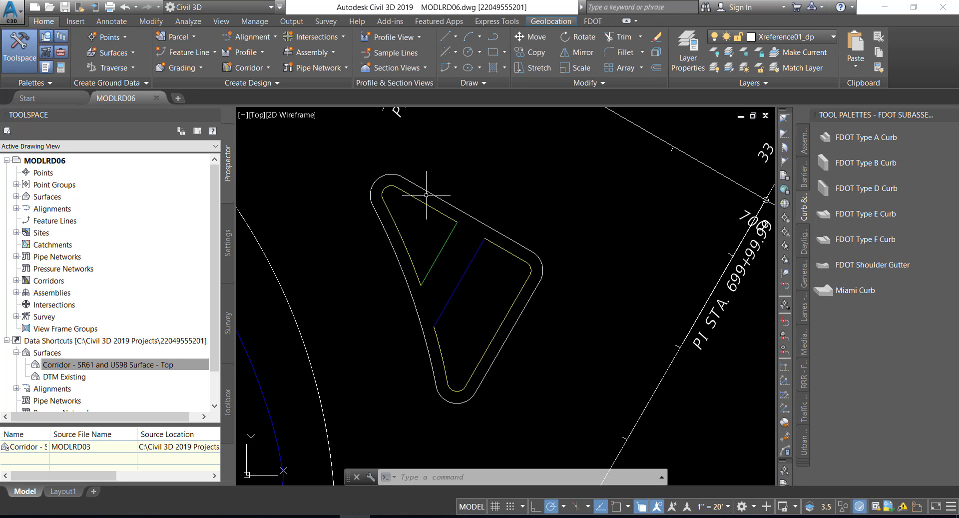
mouse_move(434, 196)
mouse_move(354, 254)
click(625, 52)
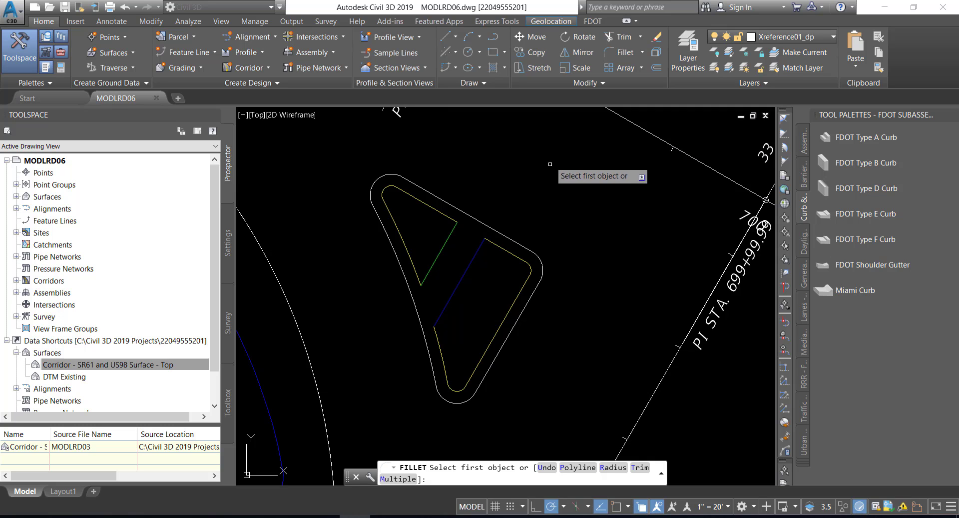
click(612, 467)
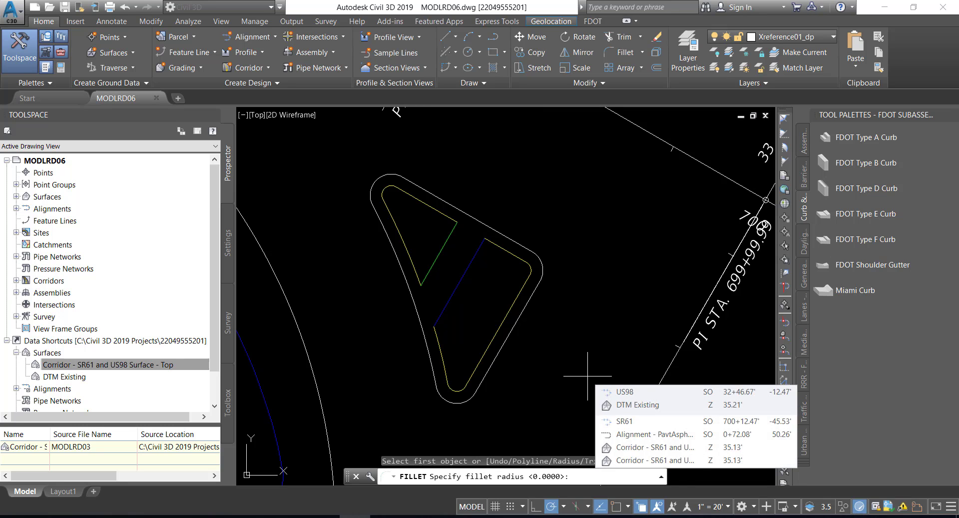
text(1.)
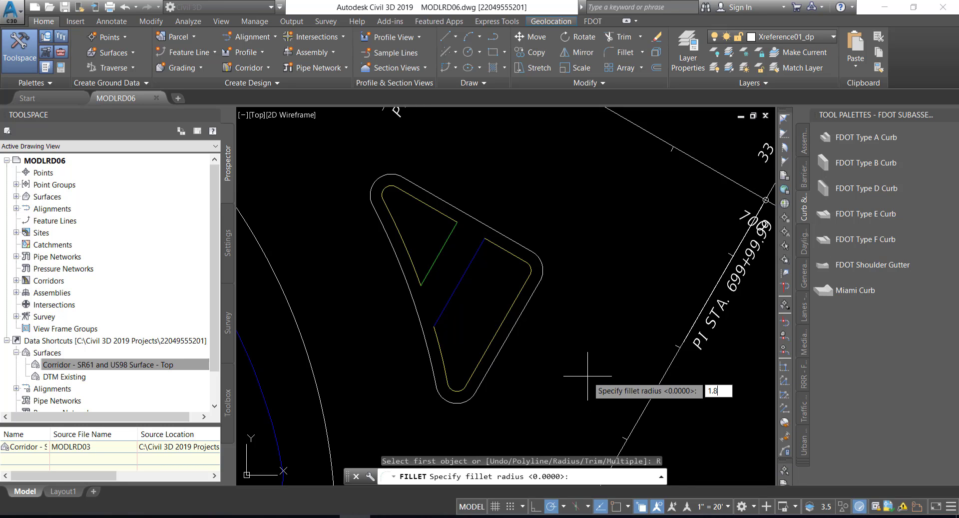
text(8)
key(Return)
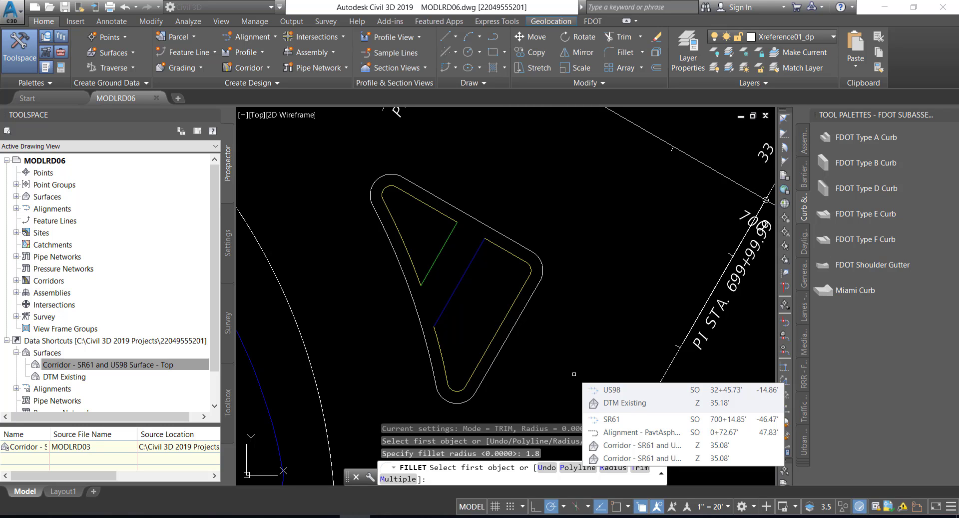
click(448, 219)
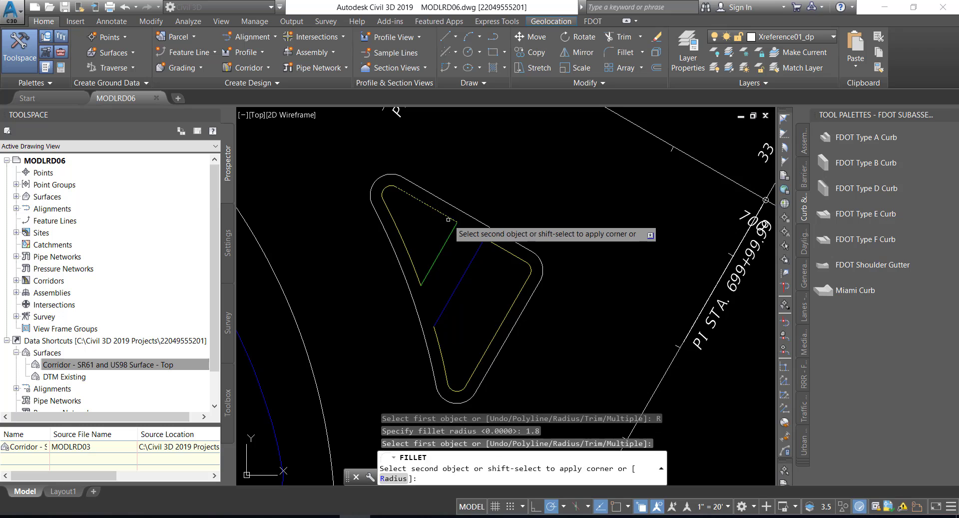
click(444, 242)
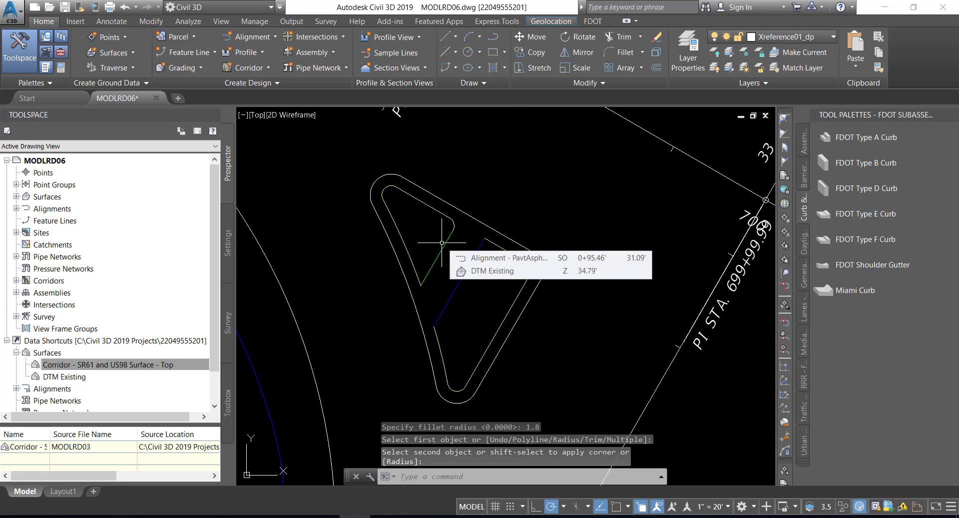
key(Return)
click(418, 270)
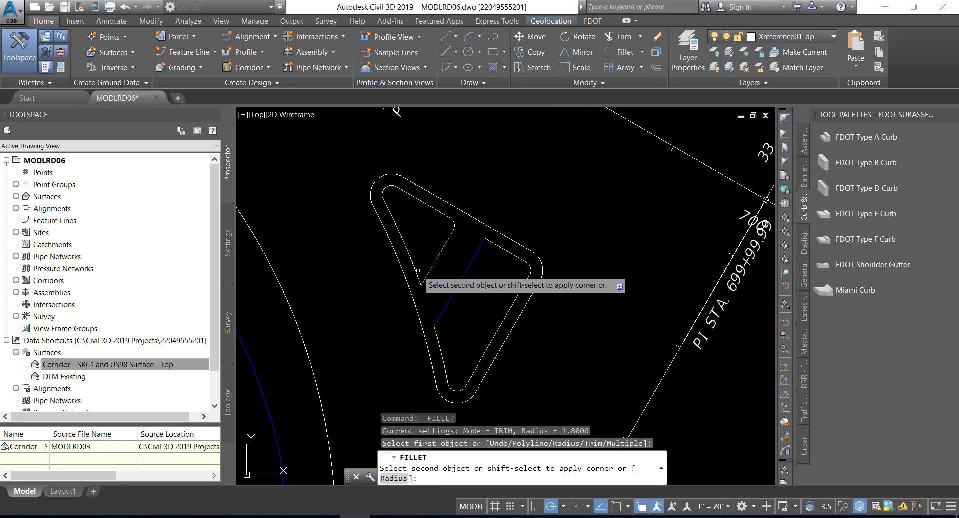
click(411, 255)
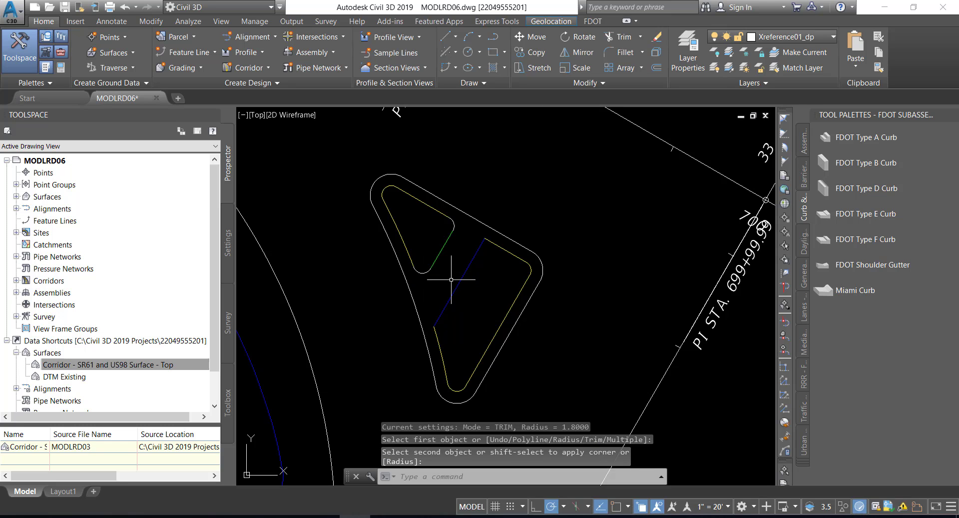
Step: Fillet both corners where the blue line meets the larger inner yellow outline, using the Multiple option, and save the drawing
key(Return)
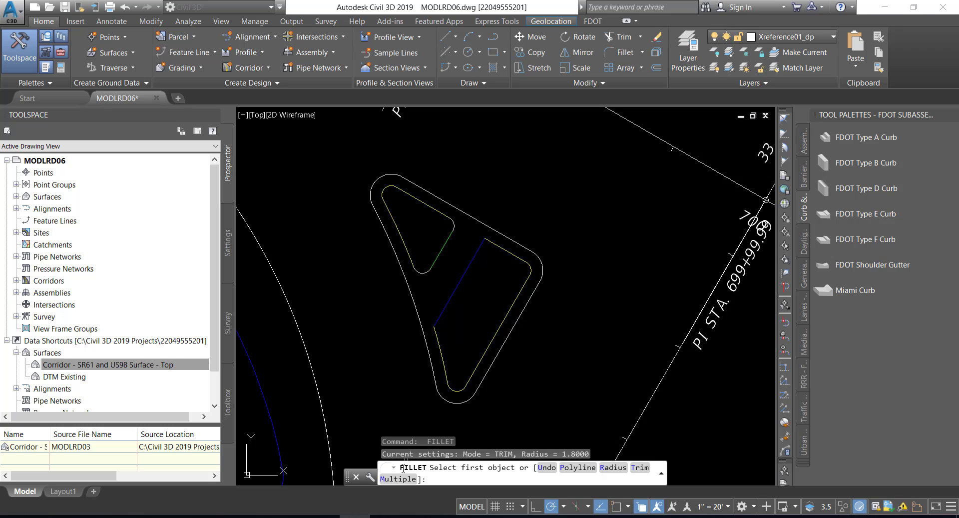
click(398, 478)
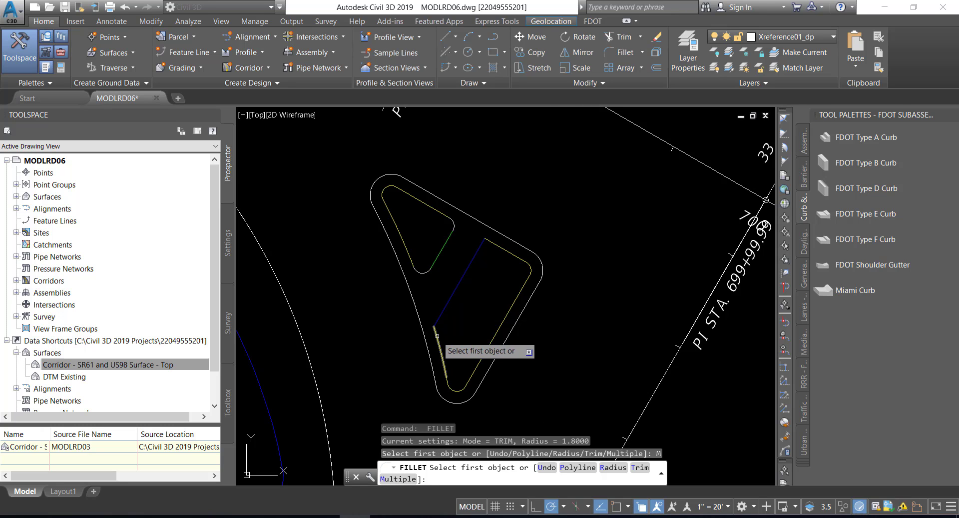
click(438, 336)
click(452, 294)
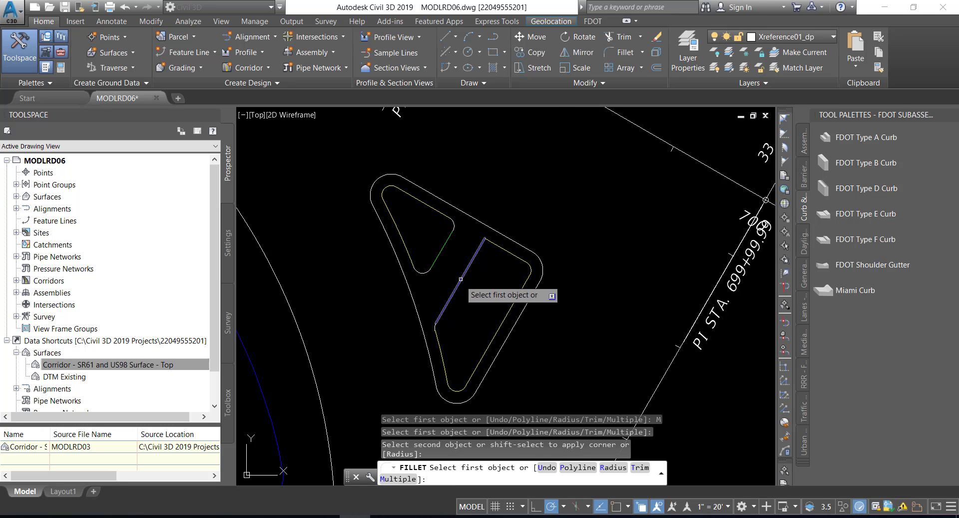
click(480, 249)
click(512, 248)
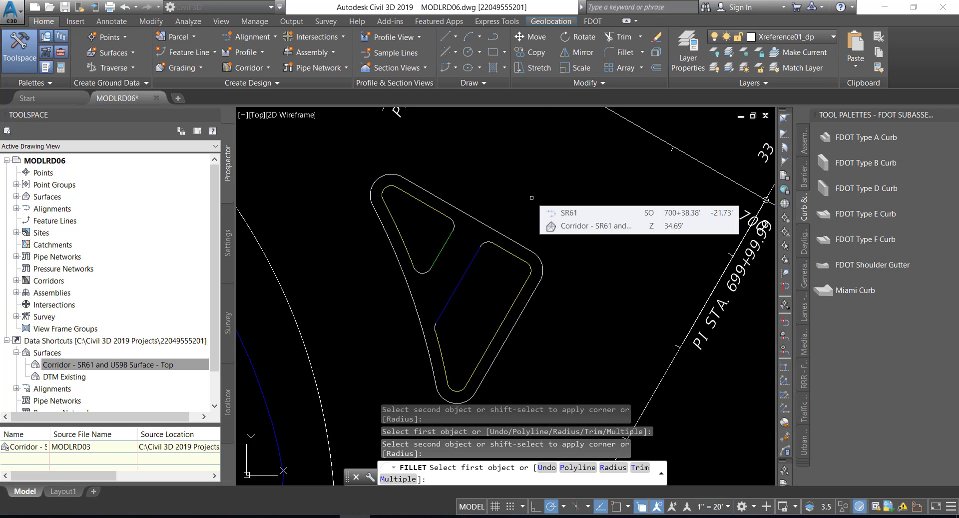
key(Return)
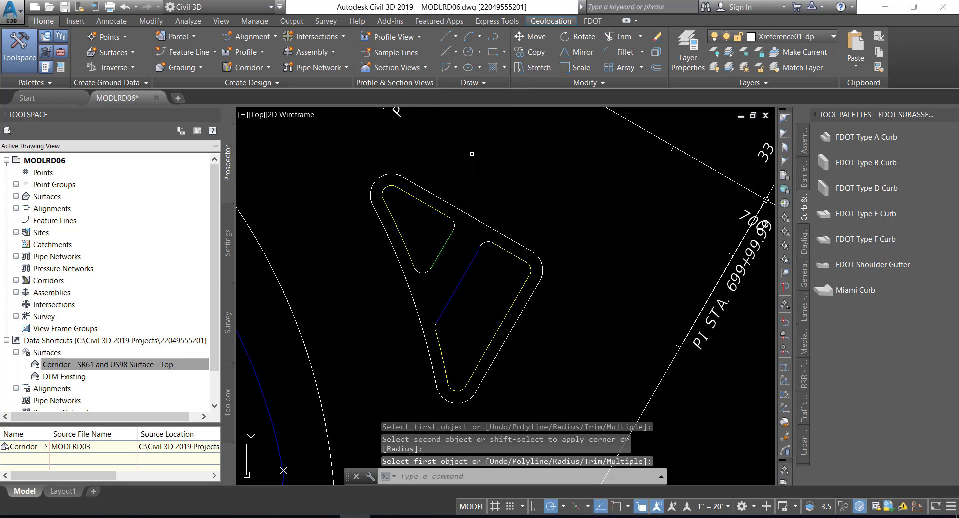
click(65, 7)
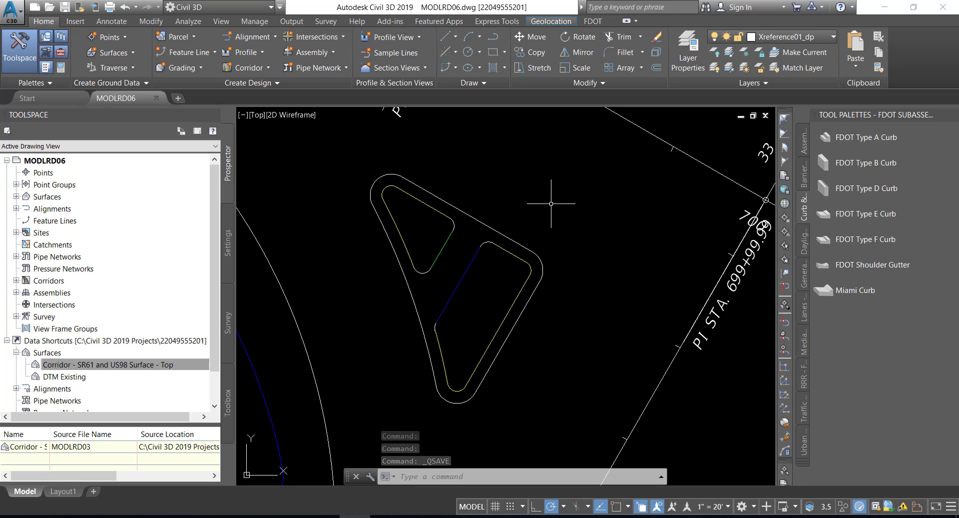
Step: Join the six line and arc segments of the traffic island's outer outline into one polyline and save the drawing
mouse_move(551, 203)
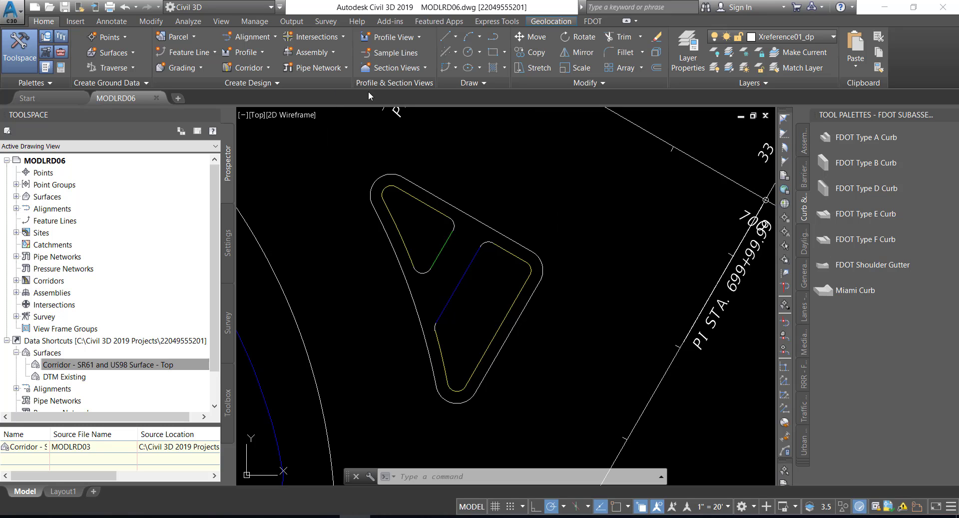
click(596, 85)
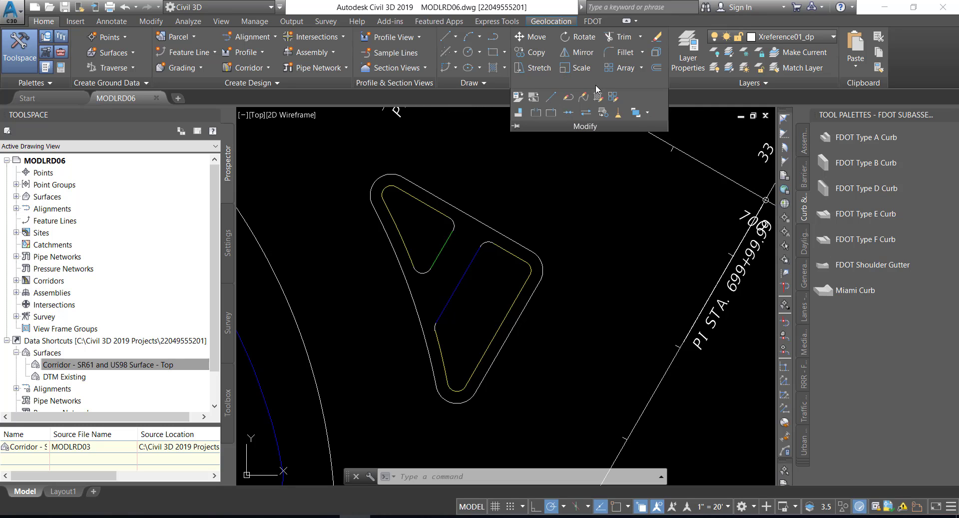
click(568, 112)
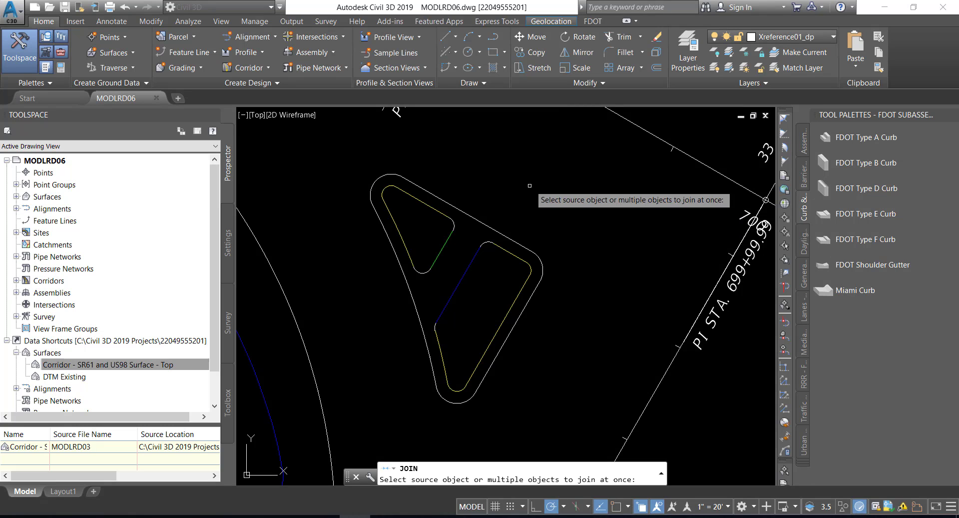
click(438, 194)
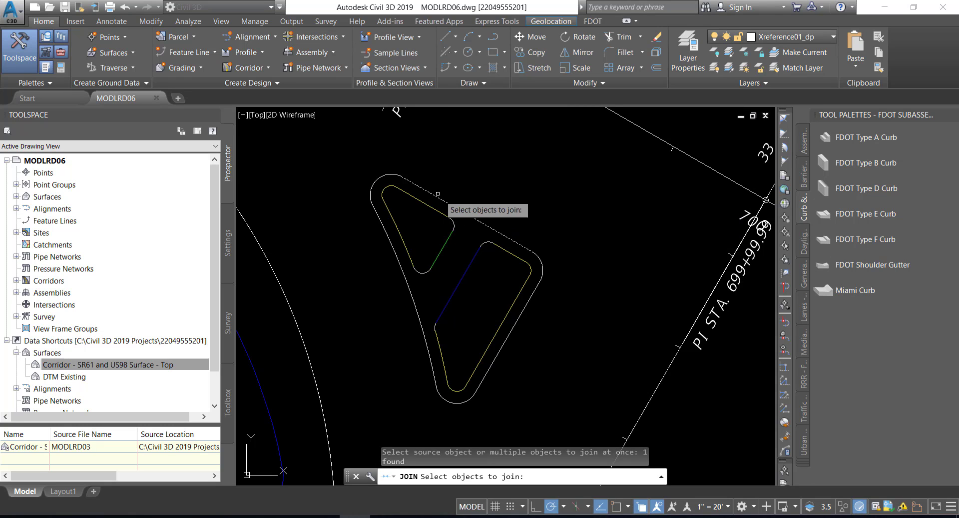
click(384, 176)
click(379, 220)
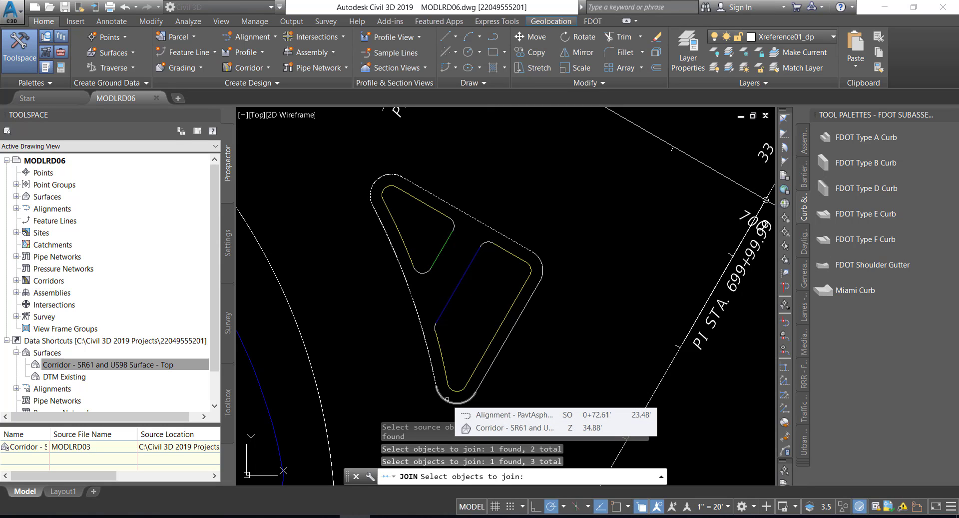
click(448, 399)
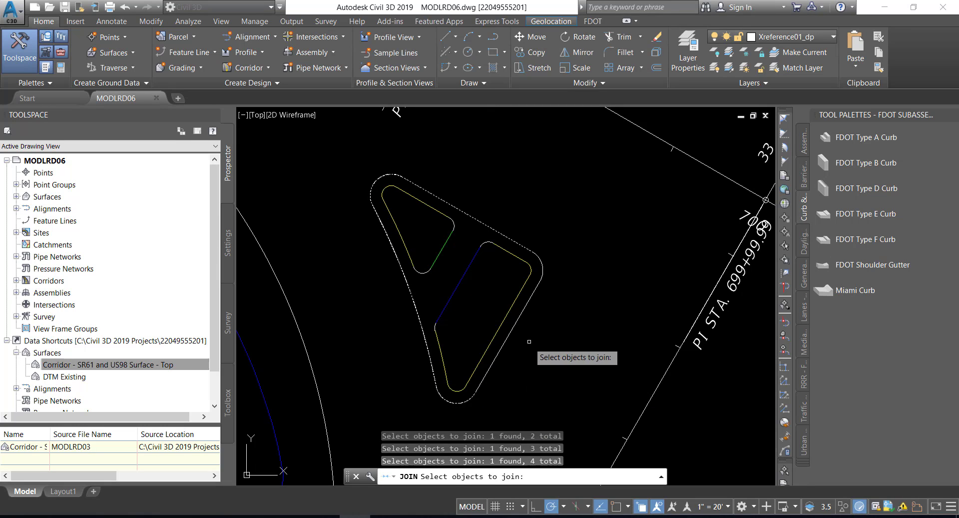
click(517, 326)
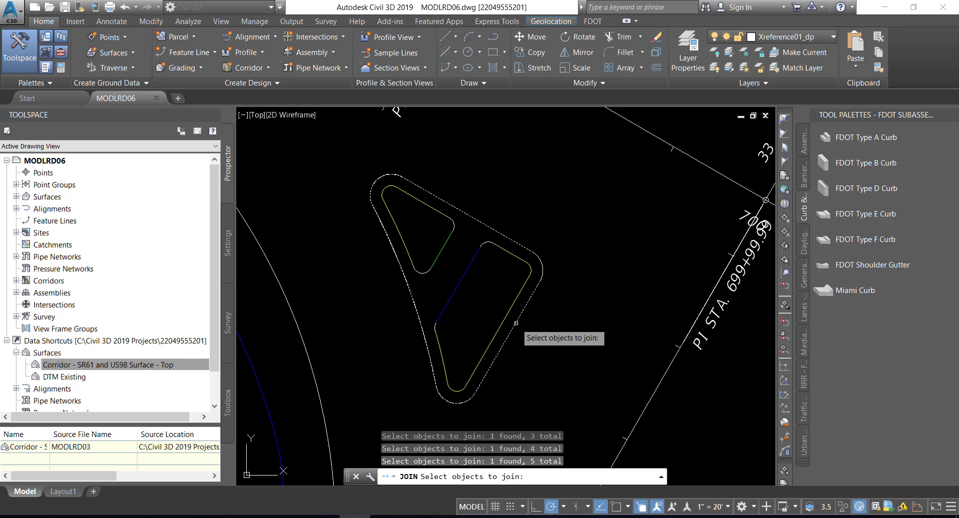
click(542, 268)
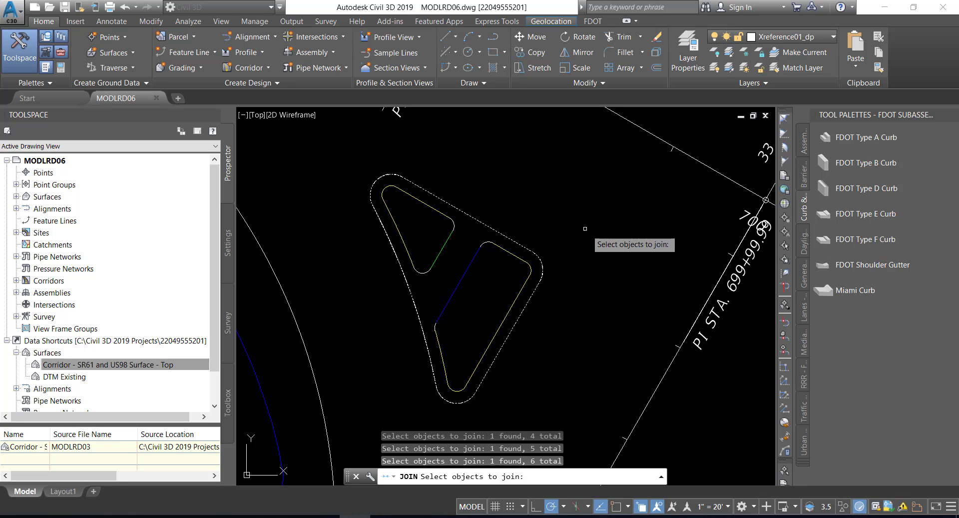
key(Return)
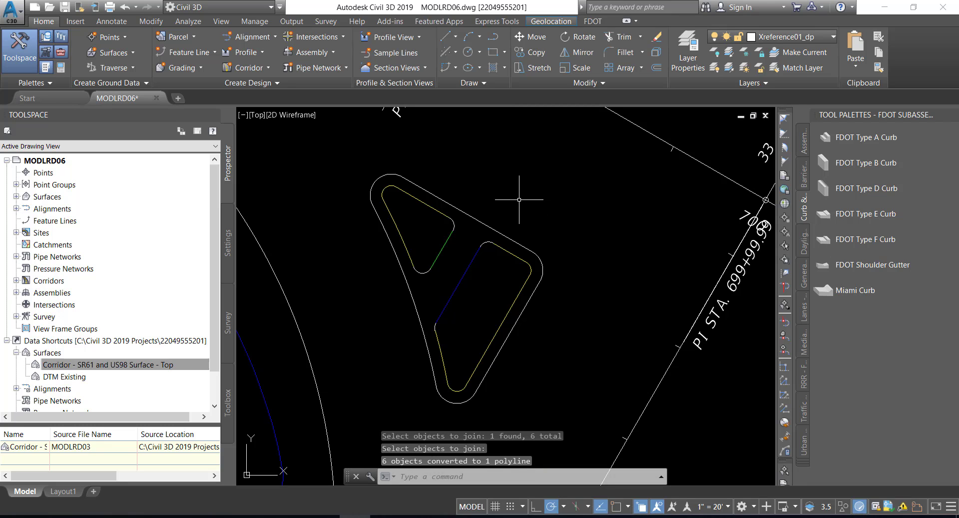
mouse_move(468, 213)
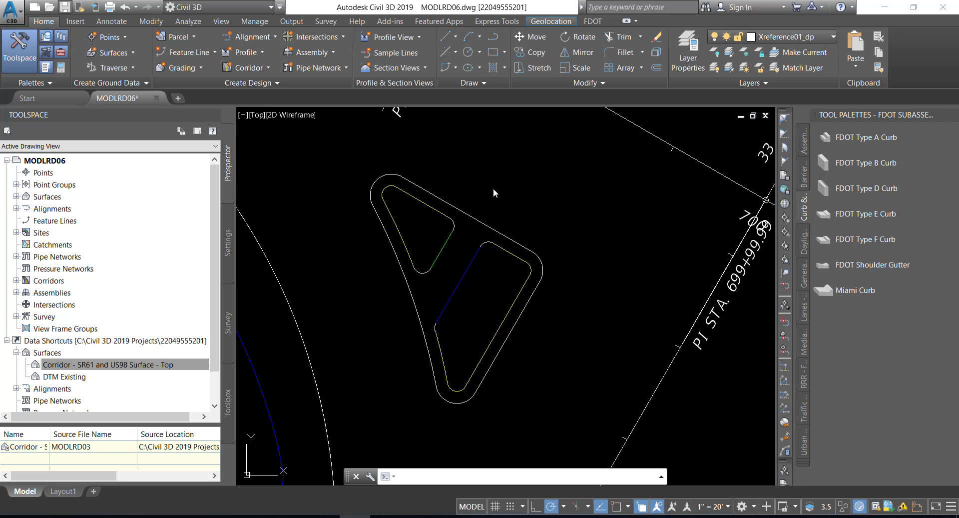
key(ctrl+s)
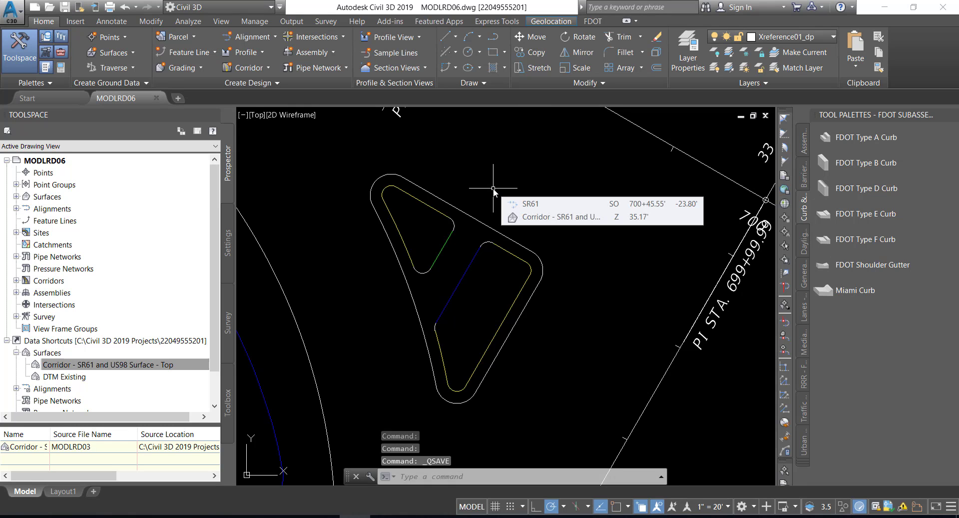
mouse_move(493, 188)
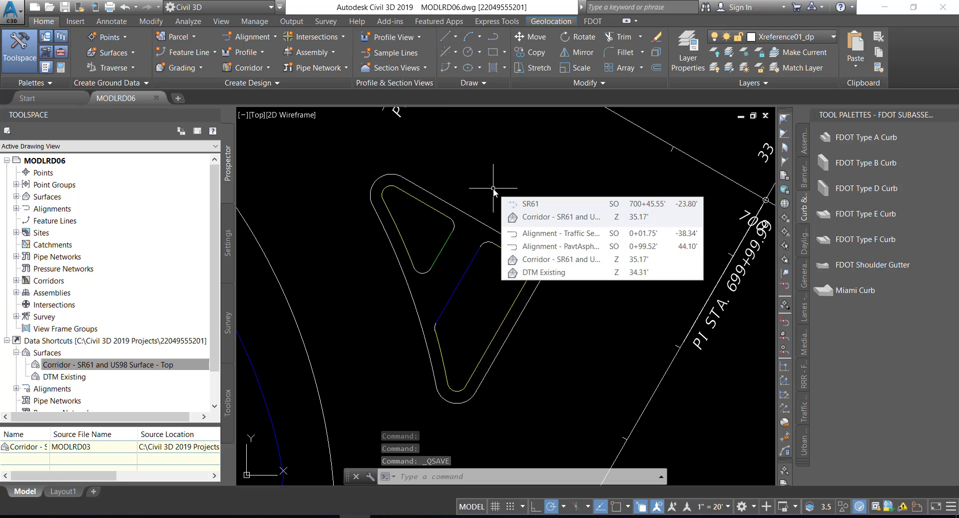
Step: Start a Join and select all line and arc segments of the smaller inner outline, including the green line and its fillets
click(601, 83)
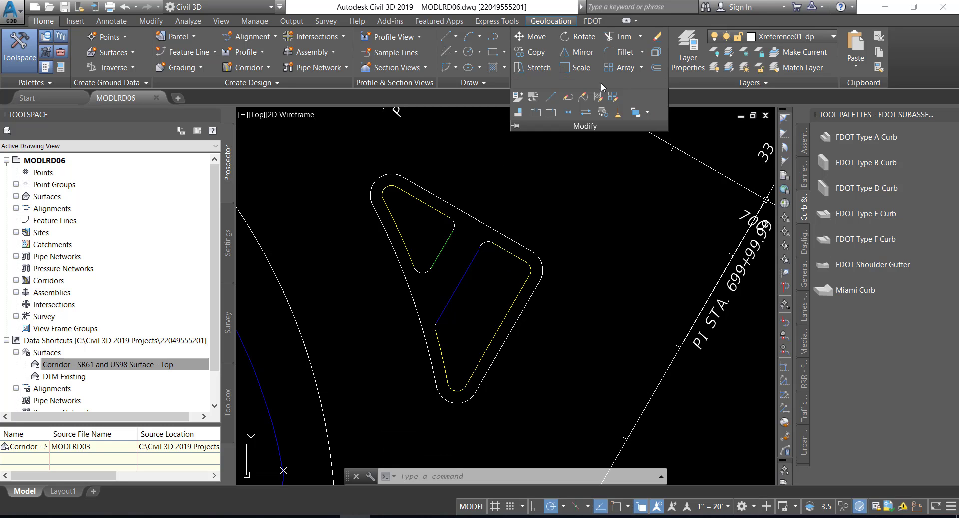
click(568, 113)
click(408, 196)
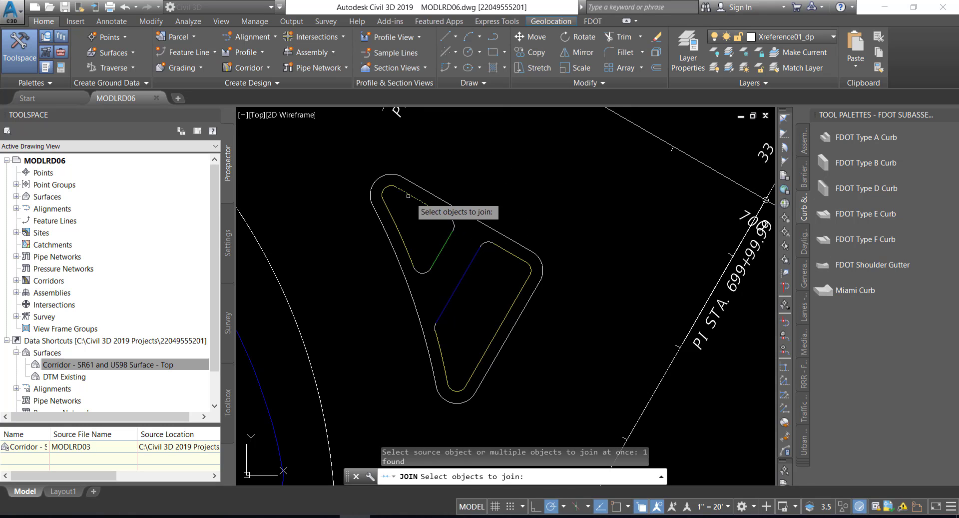
click(388, 195)
click(396, 231)
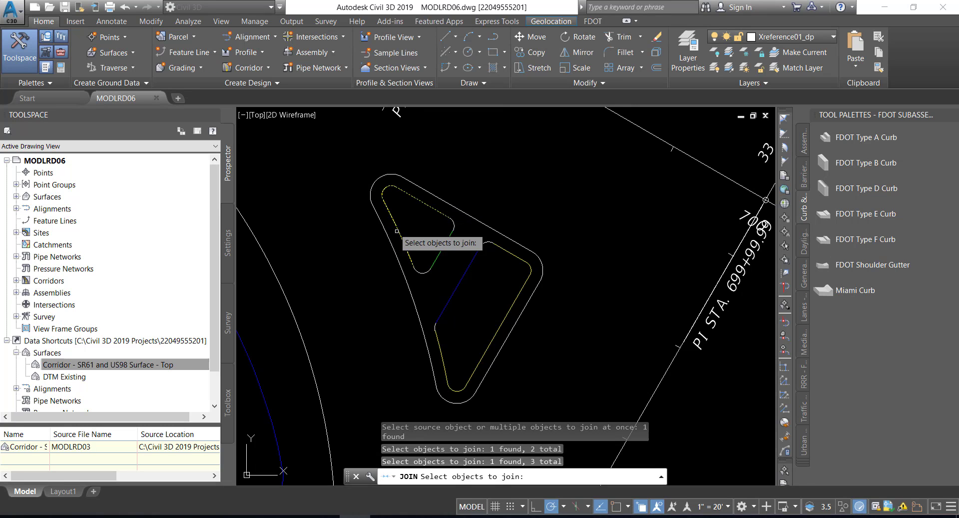
click(439, 255)
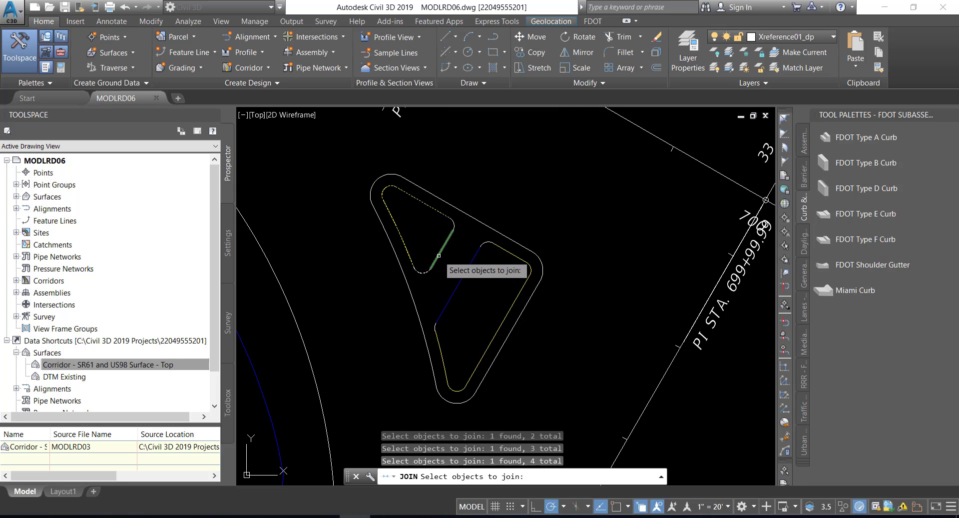
click(452, 224)
Step: Add the larger inner outline's blue line, both its fillets, left edge, bottom arc and long right edge to the join selection
click(489, 240)
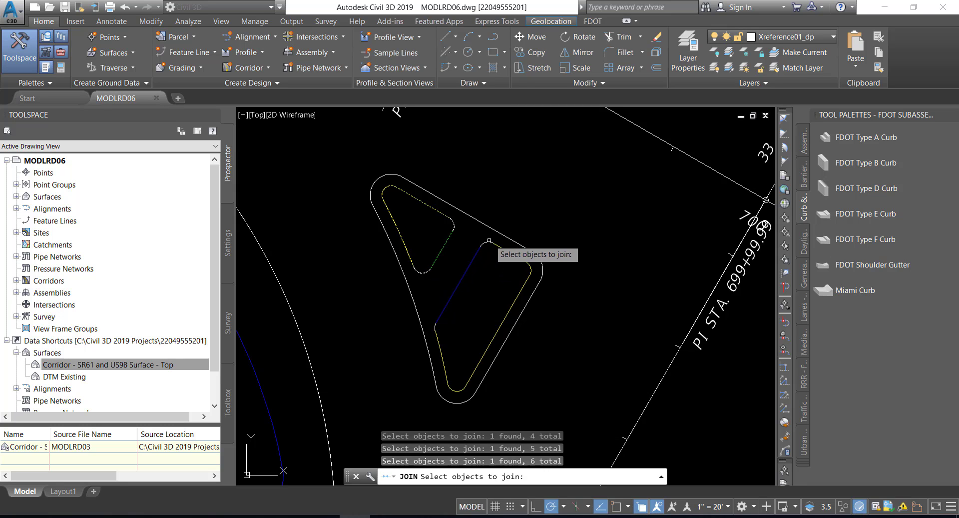
click(476, 255)
click(436, 321)
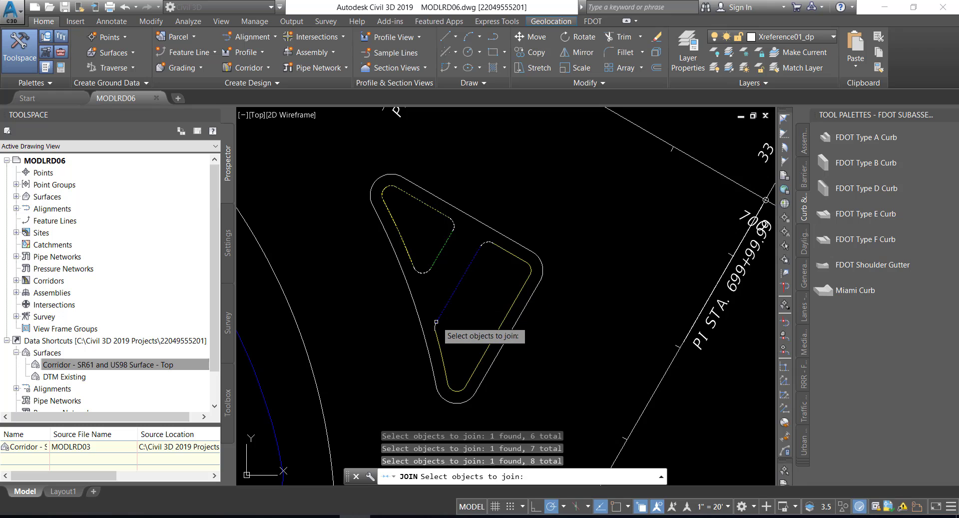
click(435, 327)
click(440, 349)
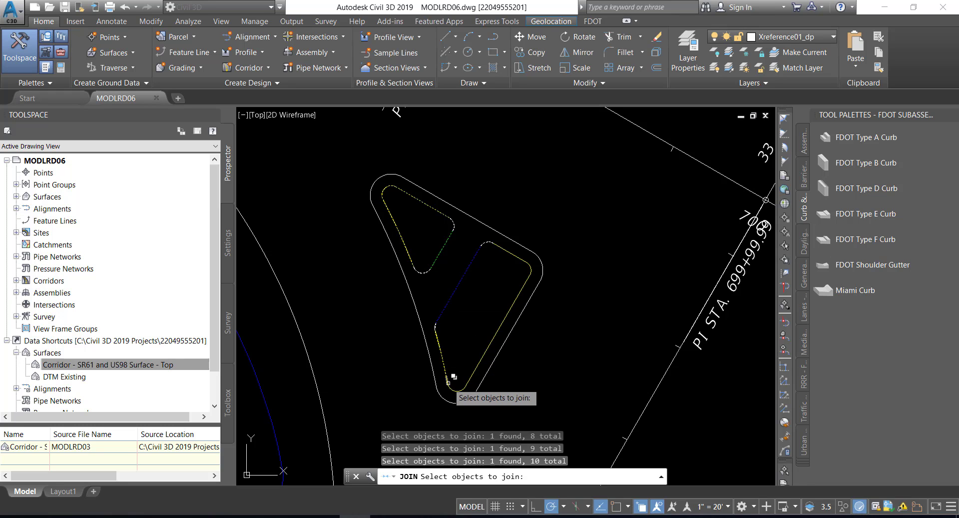
scroll(453, 377, up, 3)
click(463, 410)
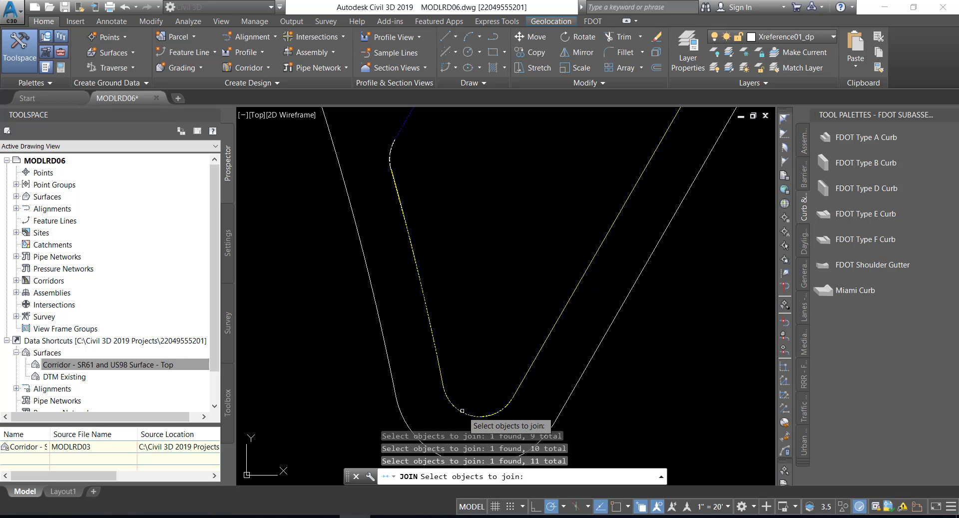
click(515, 393)
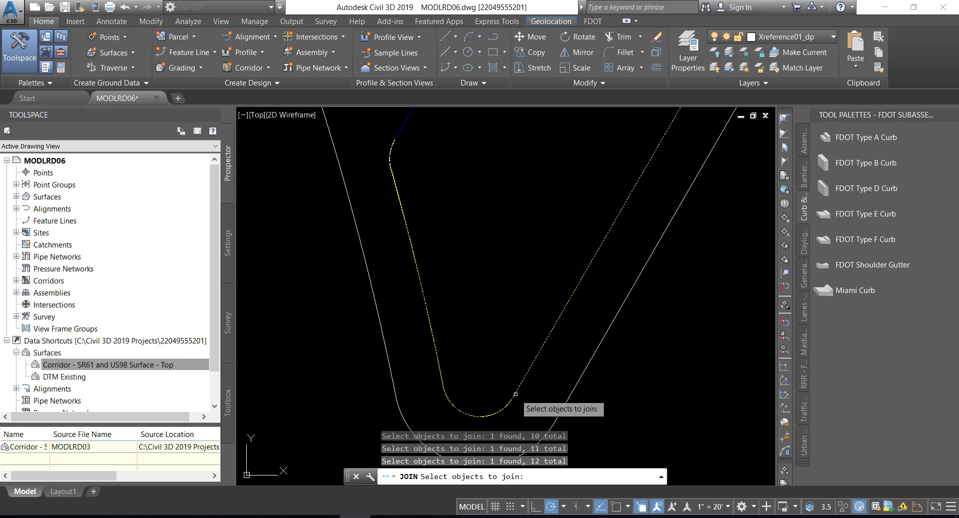
click(440, 368)
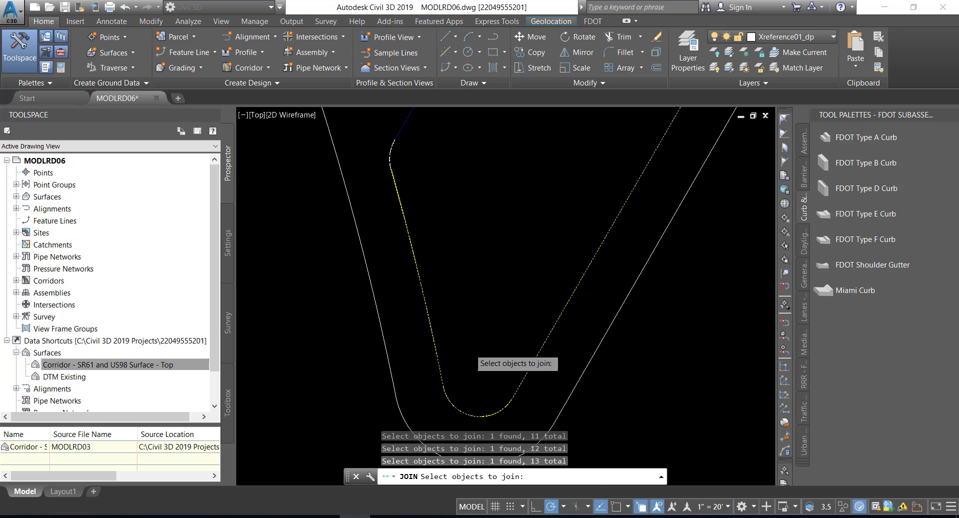
Step: Add the larger inner outline's upper edge and upper-right corner arc, complete the join of both inner outlines, and save the drawing
scroll(469, 349, down, 3)
scroll(480, 385, up, 2)
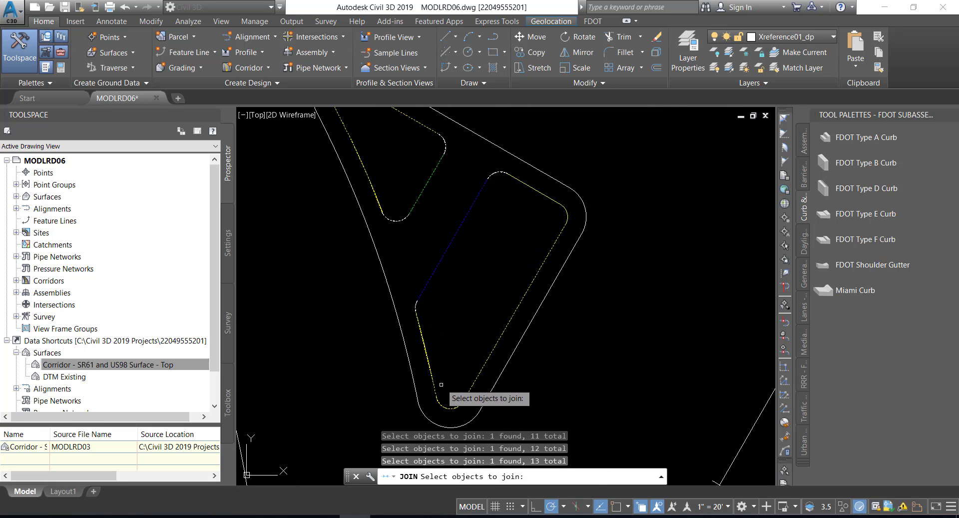
scroll(441, 384, up, 1)
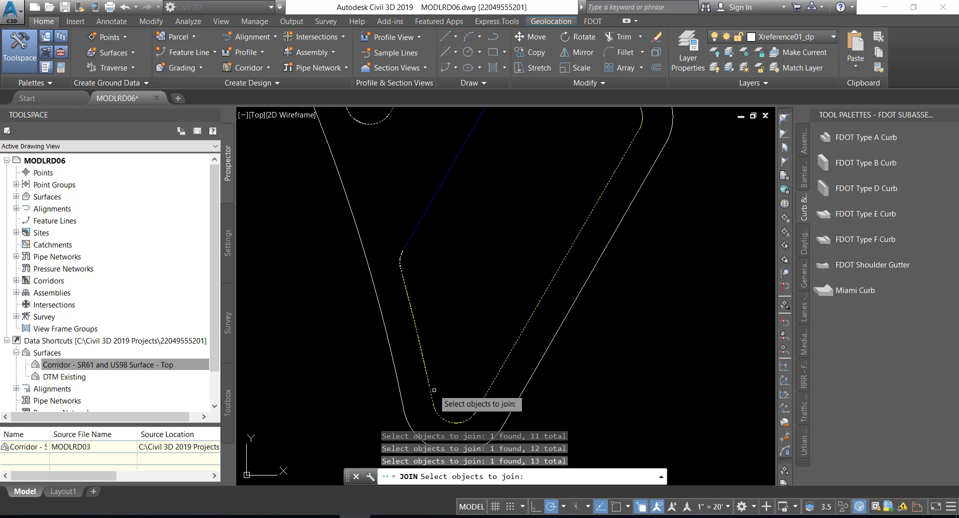
scroll(480, 305, down, 1)
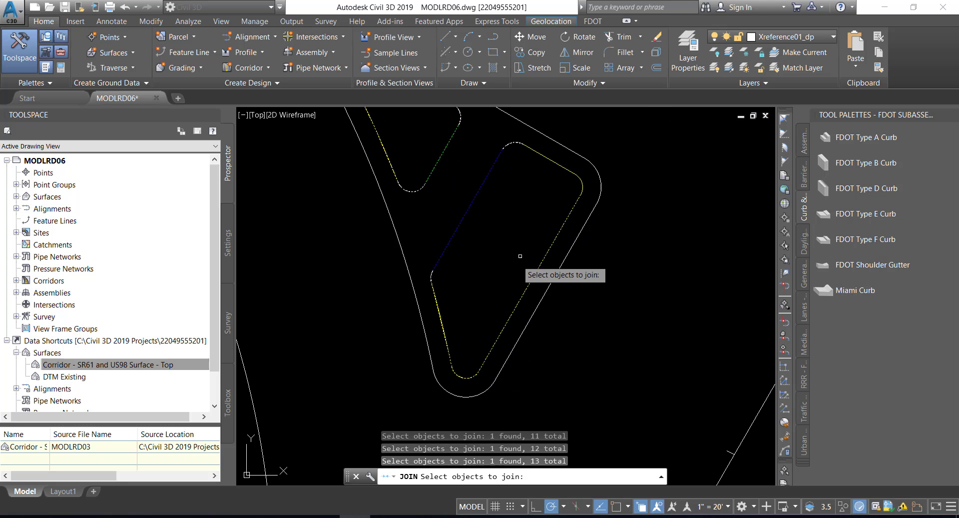
click(576, 177)
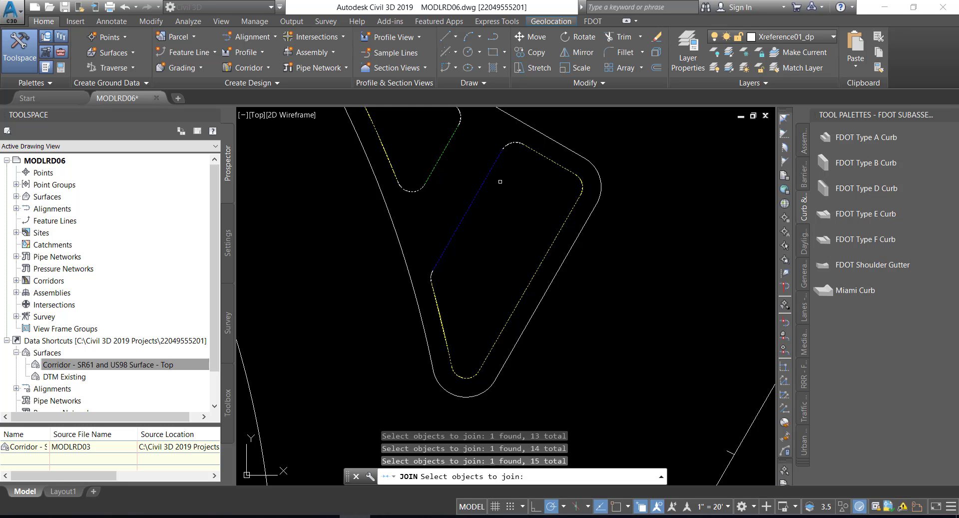
key(Return)
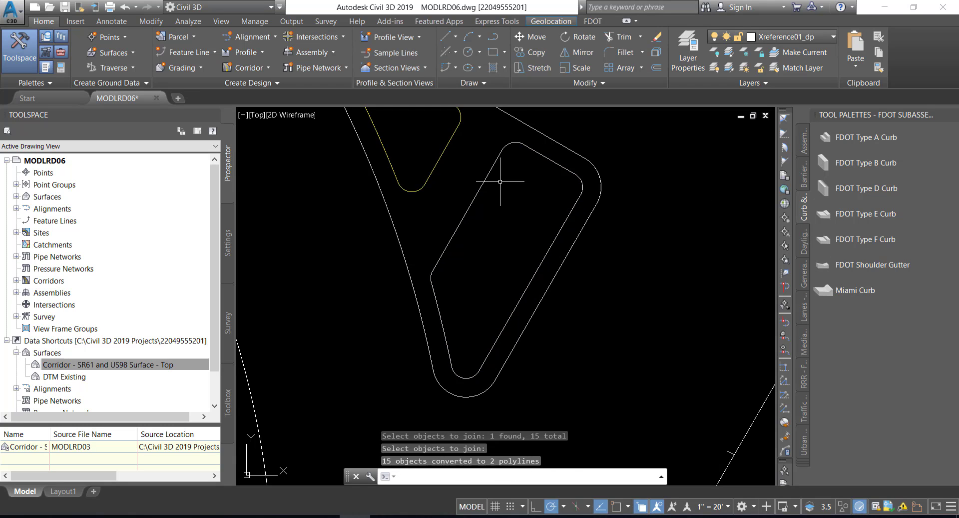
scroll(500, 181, down, 2)
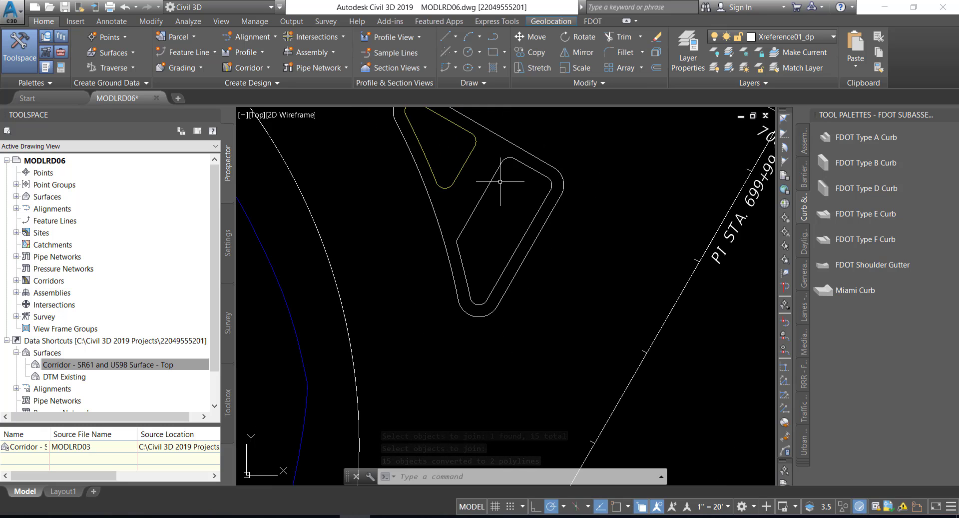
middle_drag(500, 181, 514, 202)
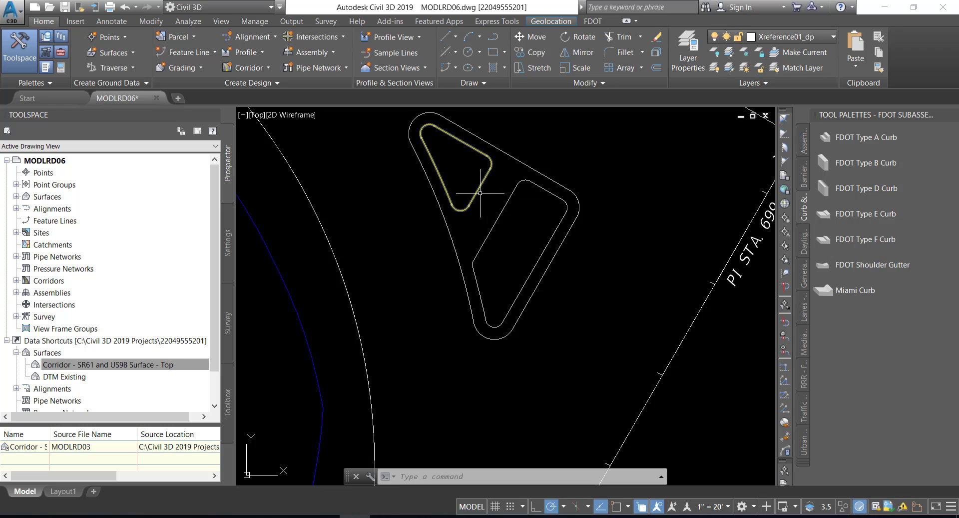
mouse_move(507, 200)
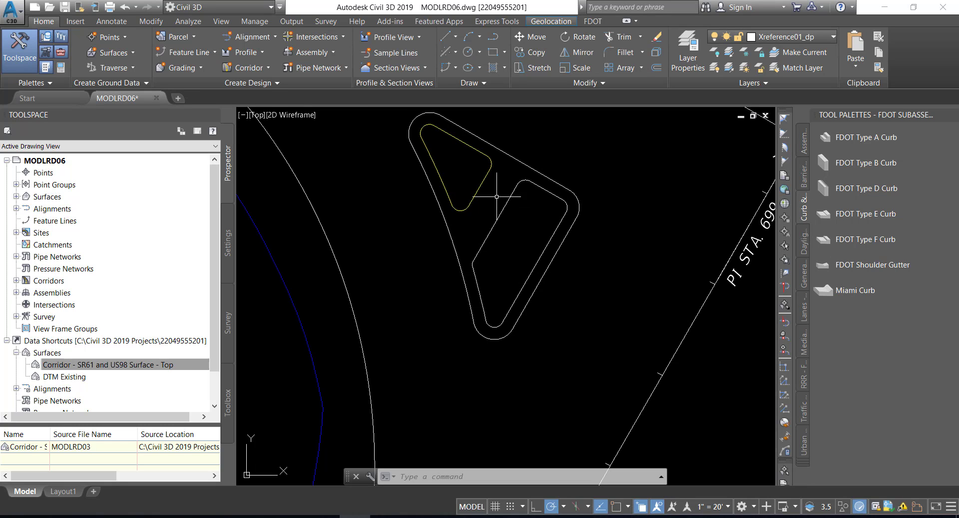
click(65, 7)
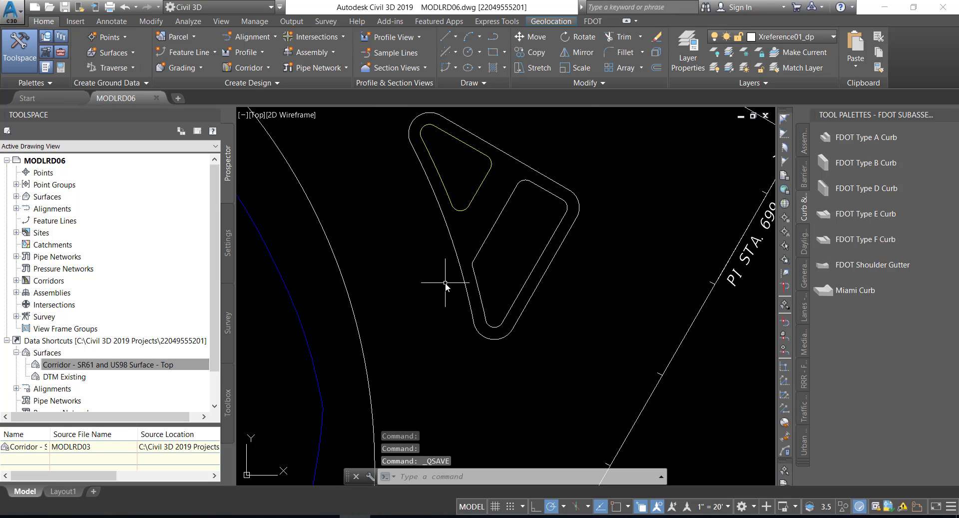
Step: Break the island's outer outline at a single point on its upper-right edge beside the smaller inner outline, using a Nearest snap
mouse_move(446, 282)
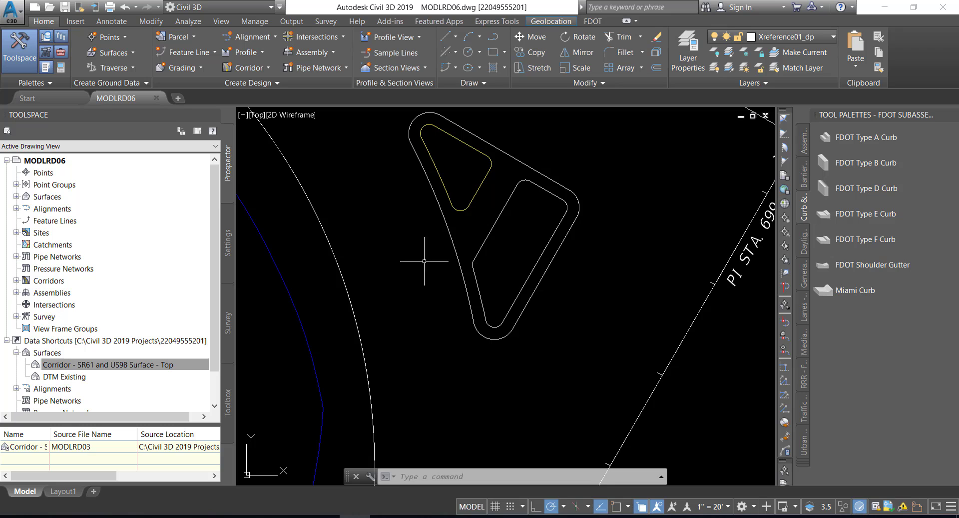
mouse_move(415, 249)
click(589, 83)
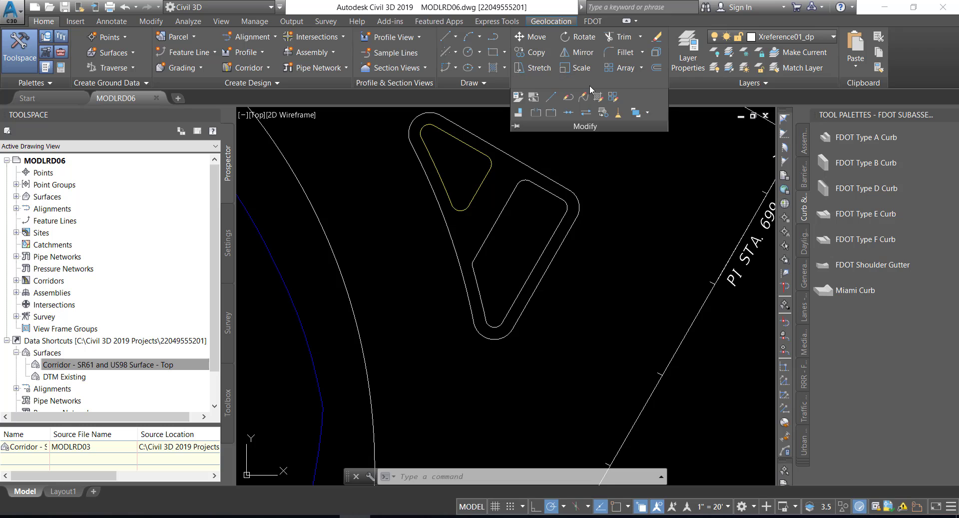
click(552, 112)
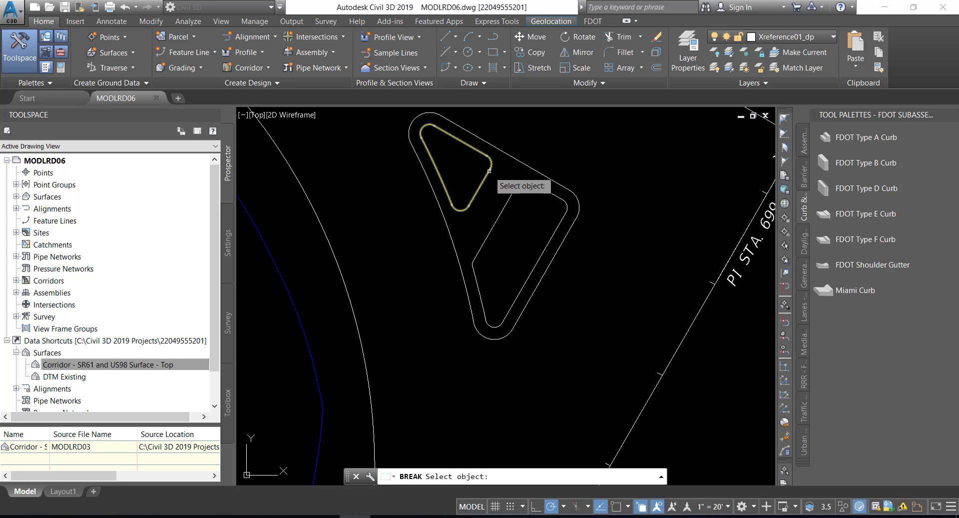
middle_drag(490, 171, 485, 175)
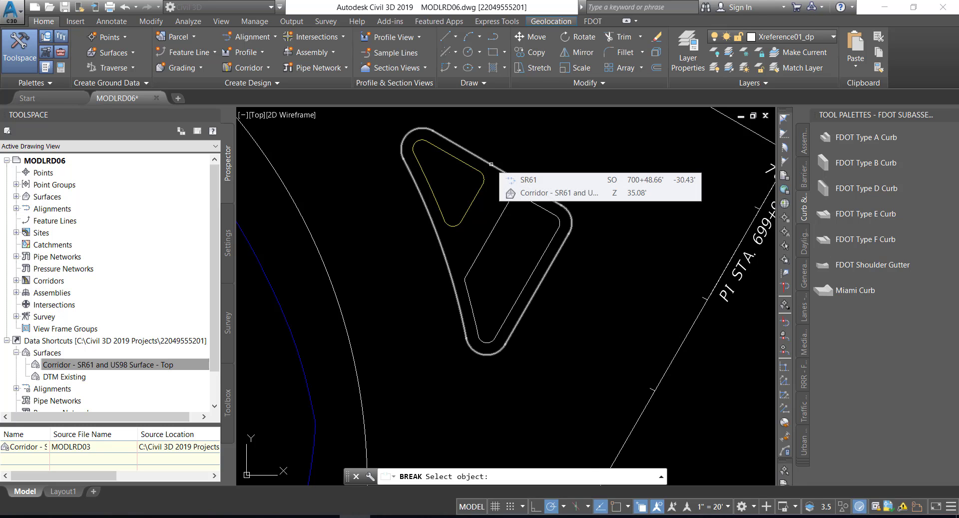
click(491, 164)
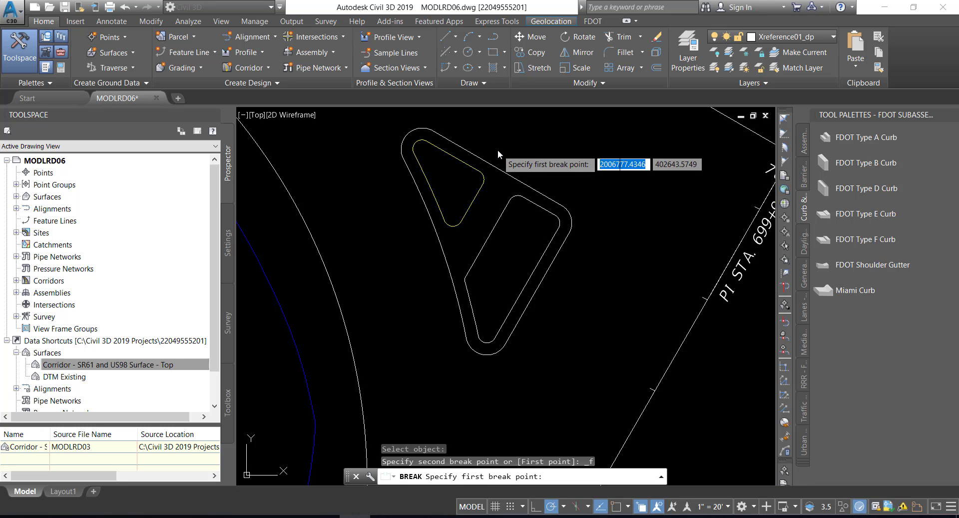
shift+right_click(498, 149)
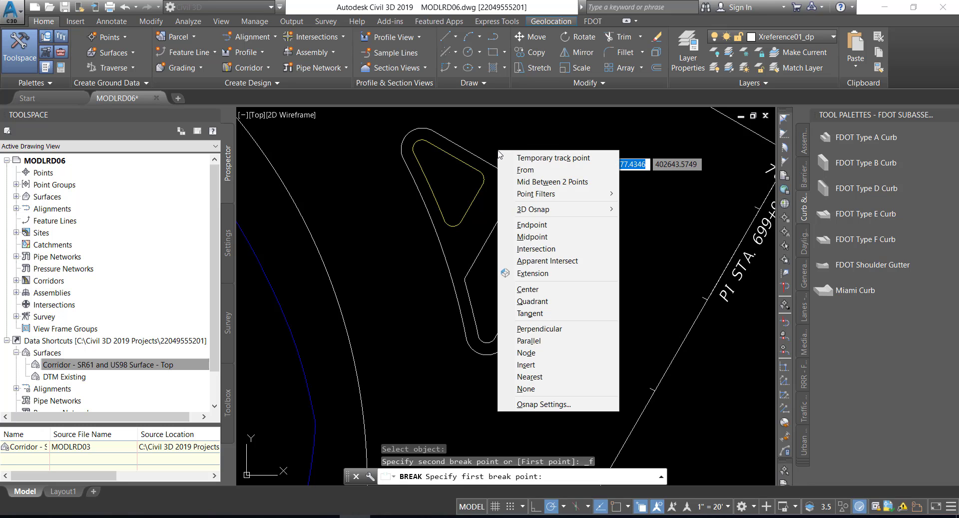
click(526, 377)
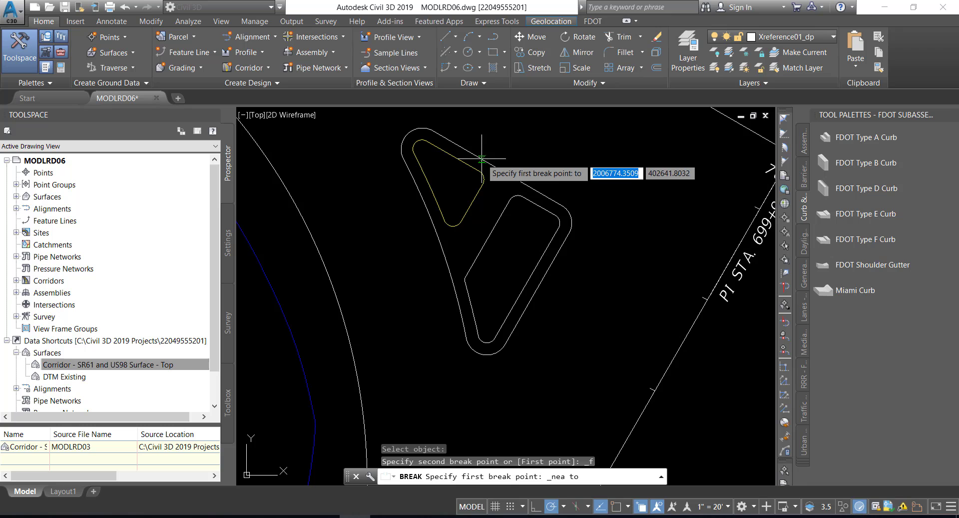
click(482, 159)
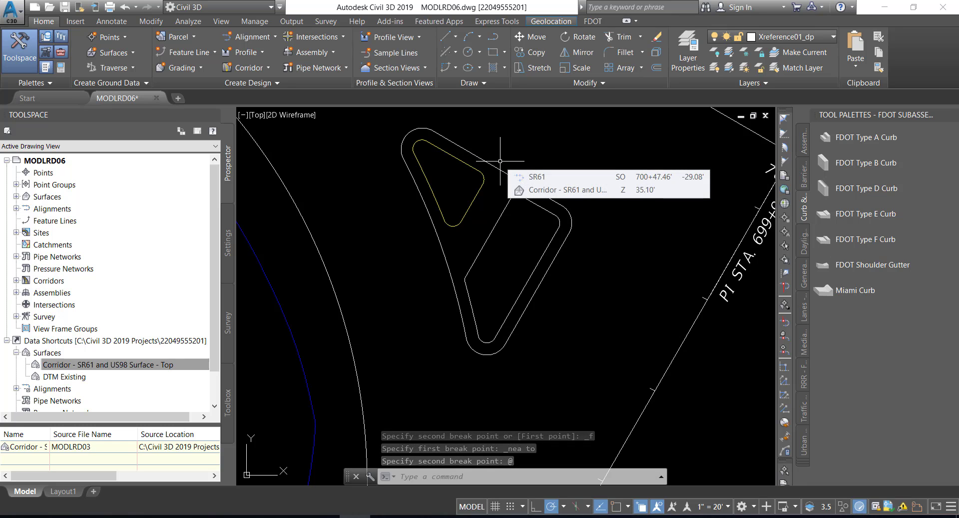
Step: Break a gap out of the outer outline's upper-right edge between the two inner outlines, using a Nearest snap for the second point
mouse_move(501, 161)
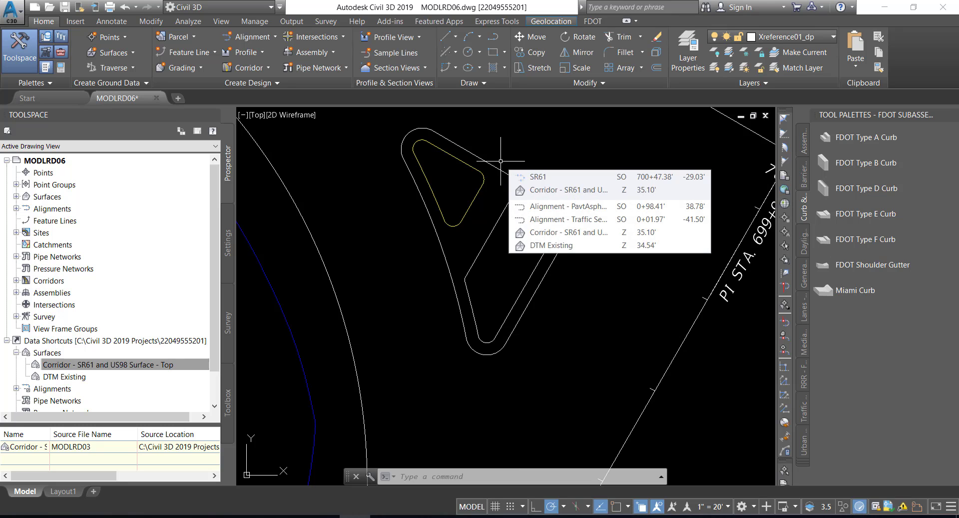
text(br)
key(Return)
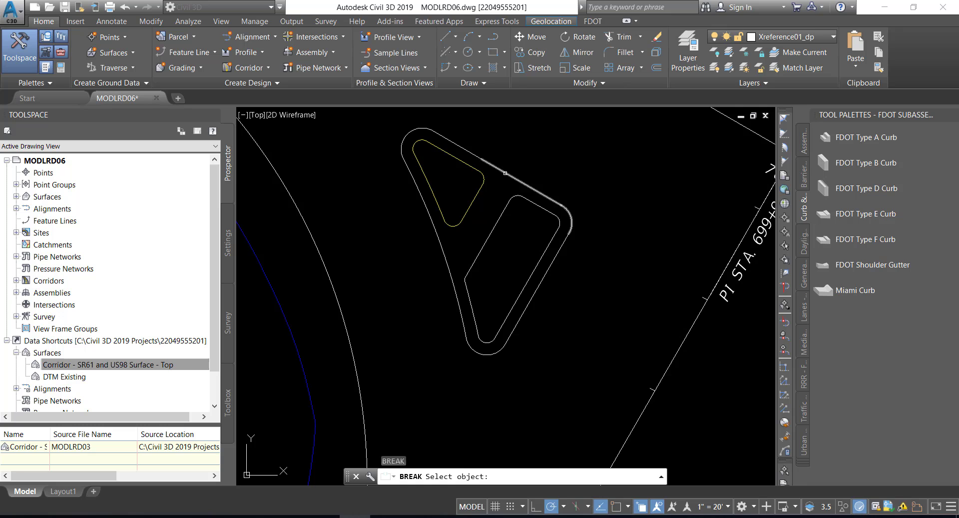
click(506, 173)
shift+right_click(510, 173)
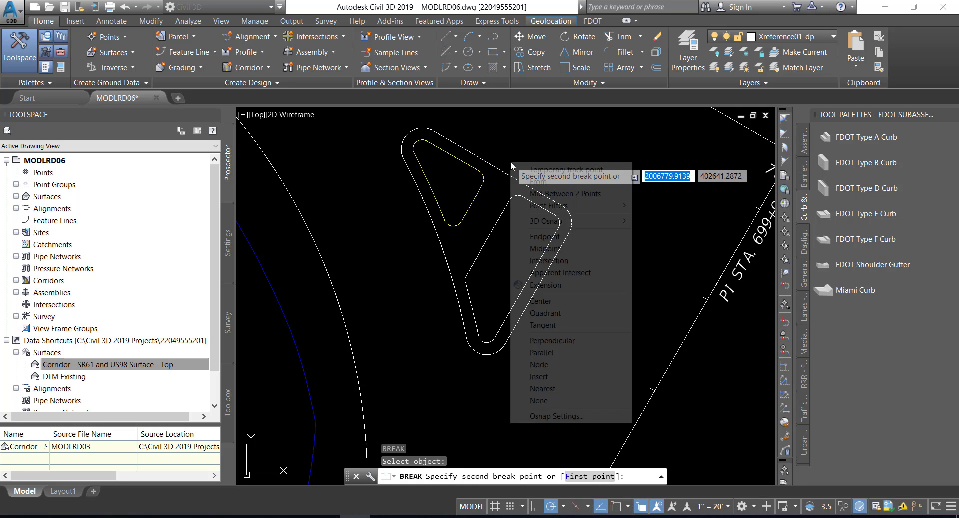
click(544, 388)
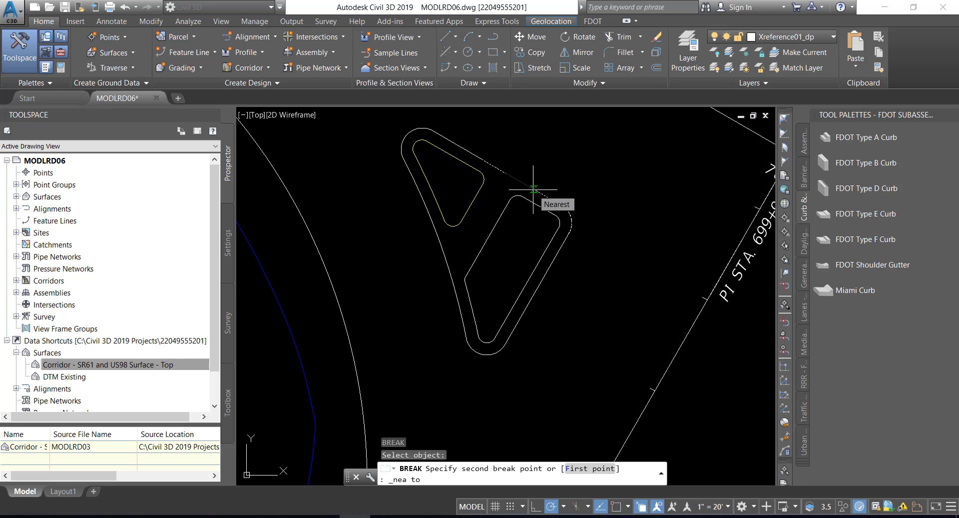
click(533, 190)
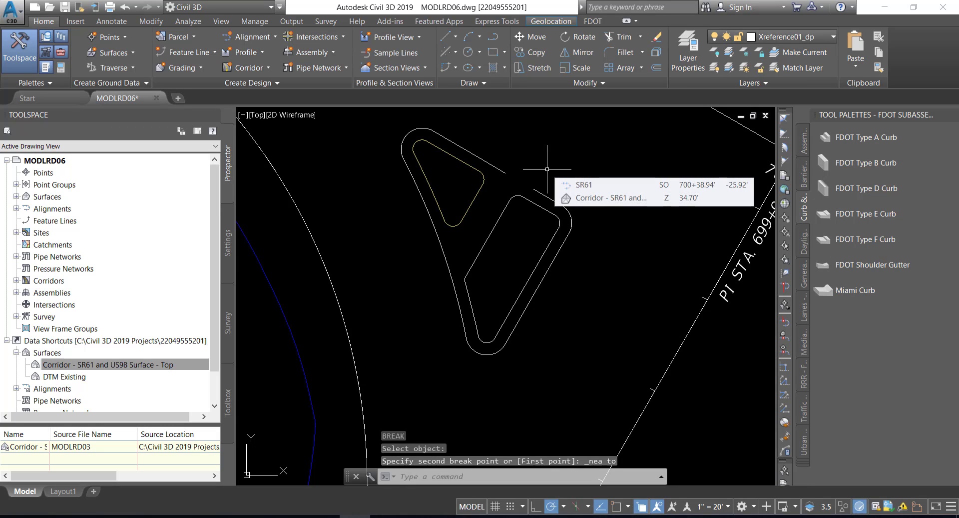
key(Escape)
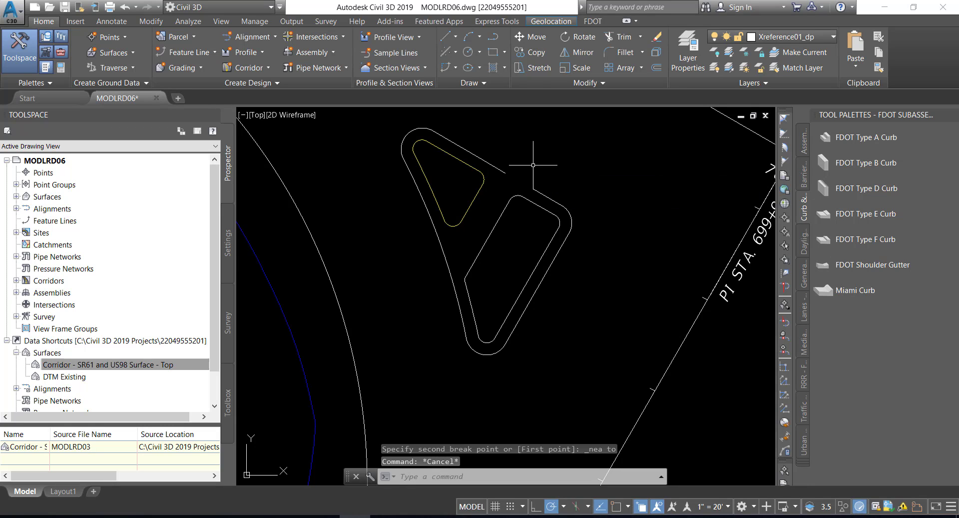
Step: Close the gap by stretching the short segment's free end to the endpoint of the remaining outer outline, and clear the selection
click(501, 167)
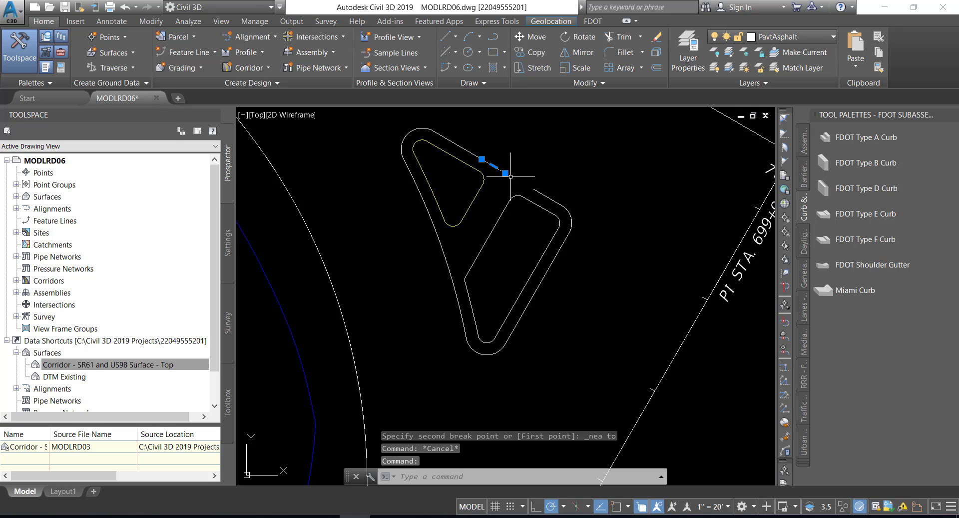
click(505, 173)
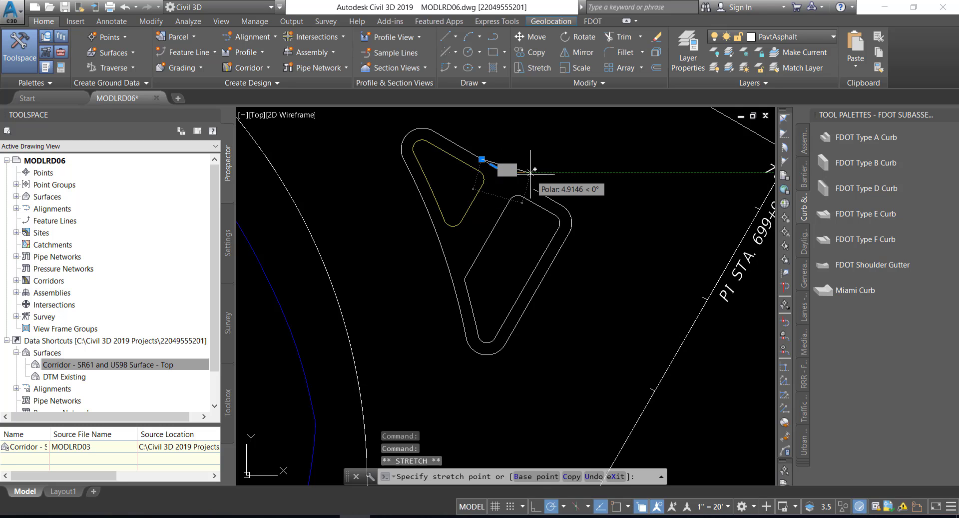
shift+right_click(519, 145)
click(569, 222)
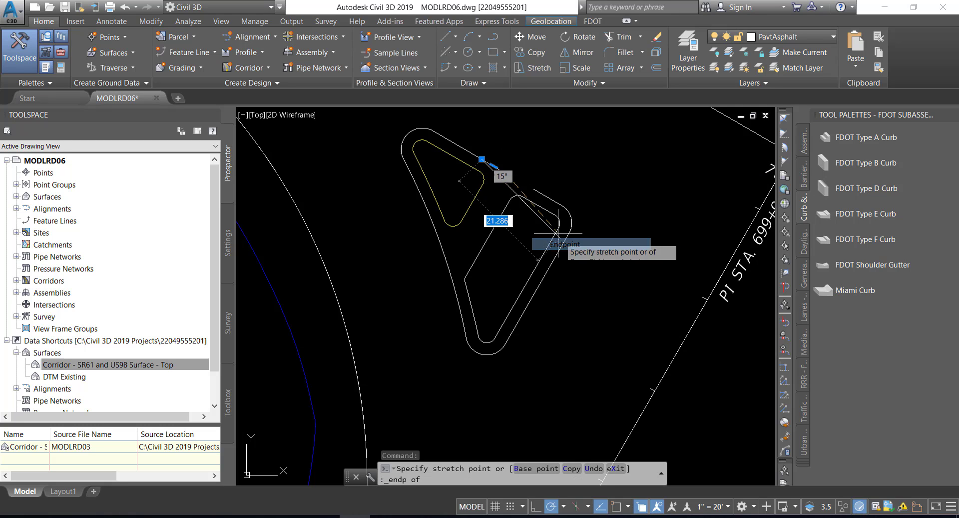
click(534, 189)
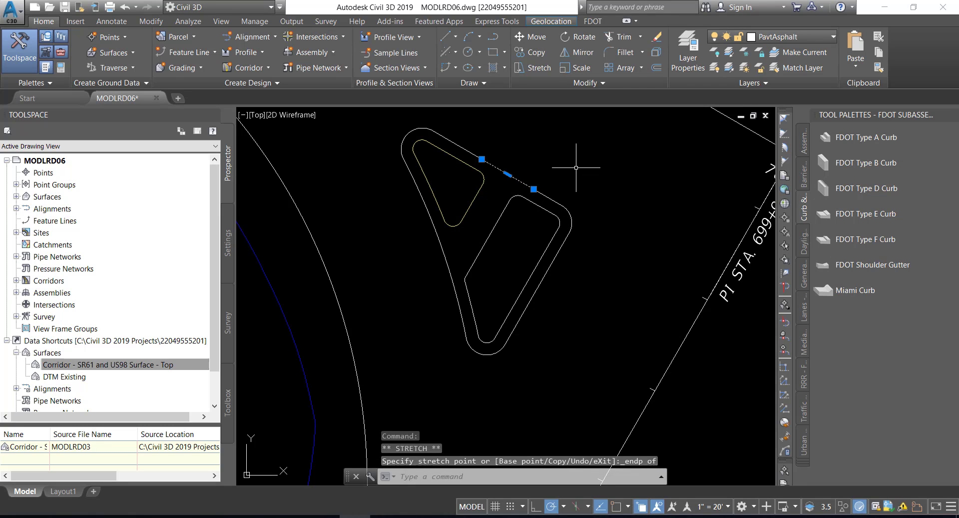
key(Escape)
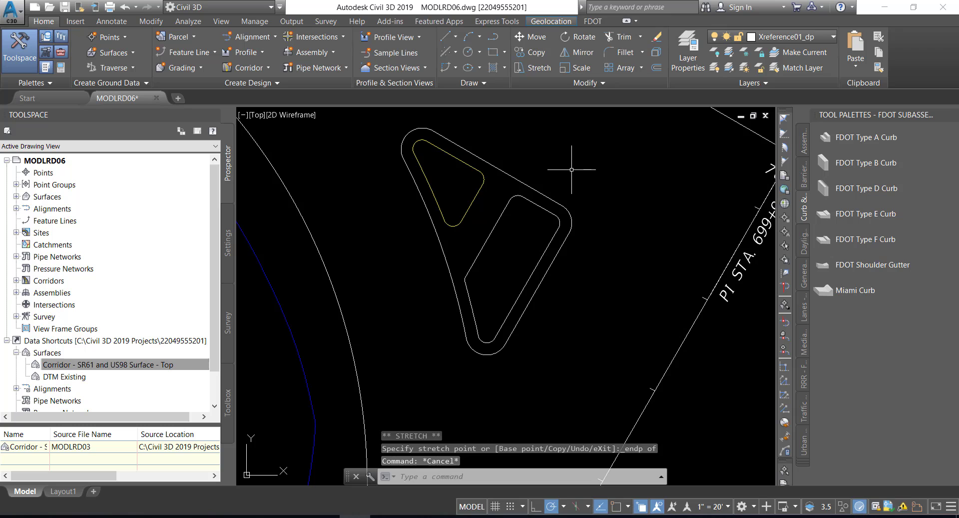
mouse_move(572, 170)
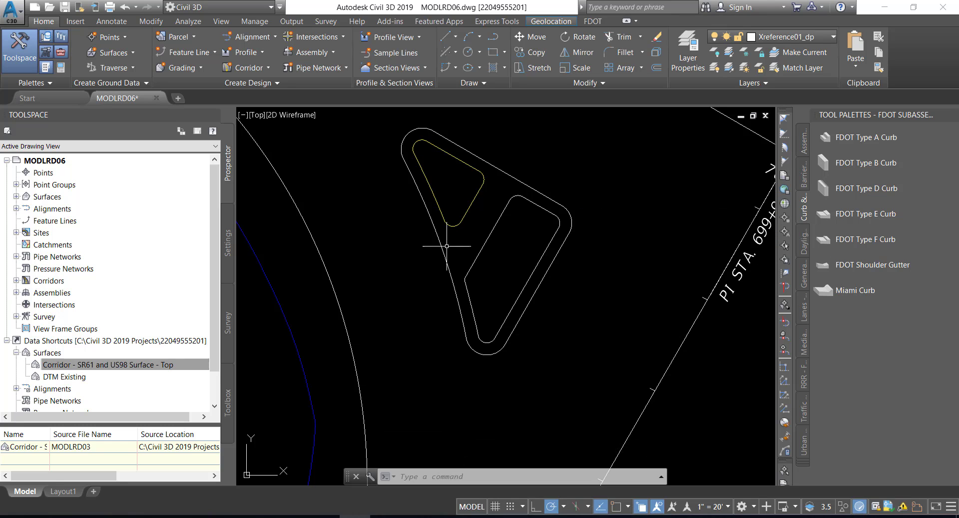
Step: Break the island's outer outline at a single point on its curved left edge beside the smaller inner outline's lower corner, using a Nearest snap
click(593, 84)
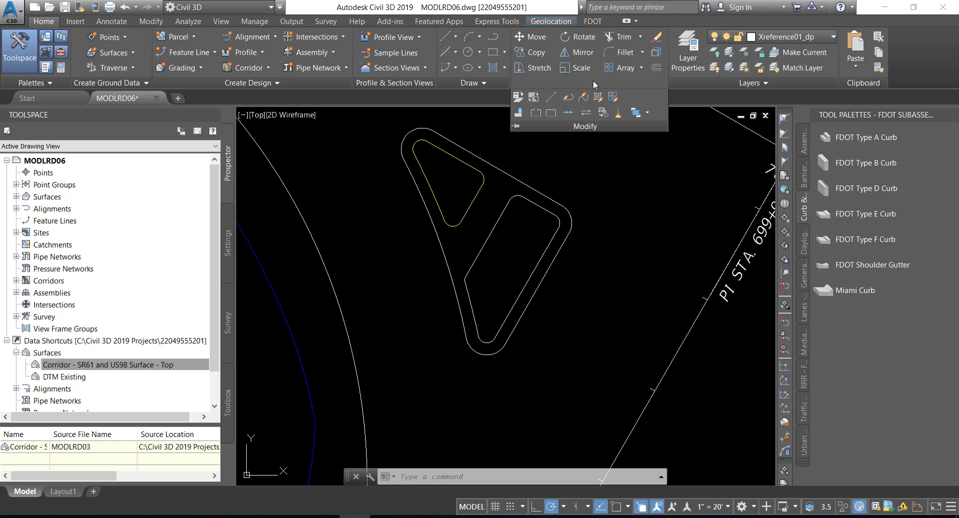
click(552, 113)
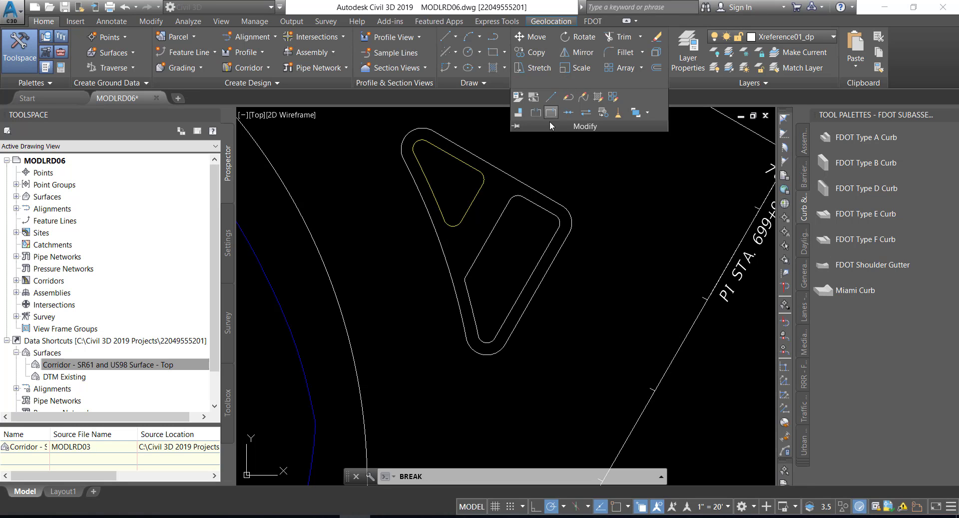
click(435, 237)
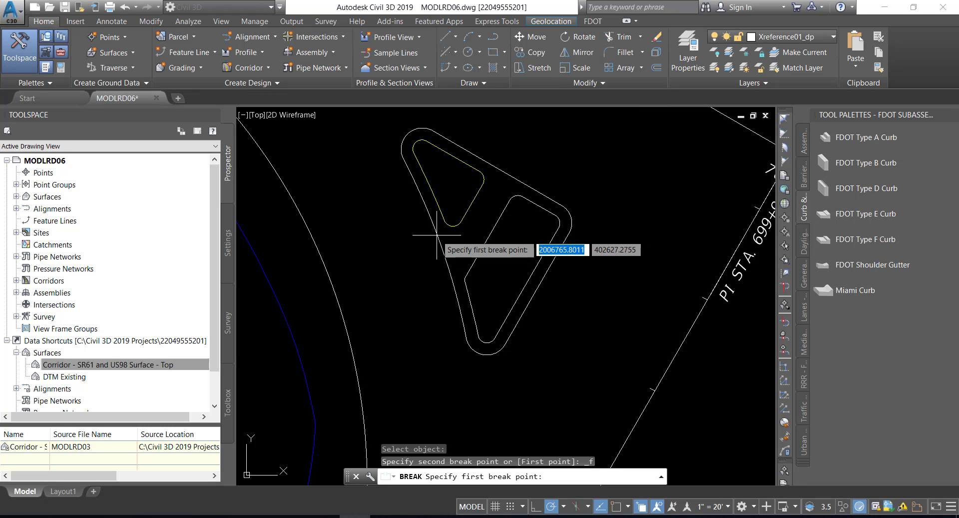
shift+right_click(395, 208)
click(430, 434)
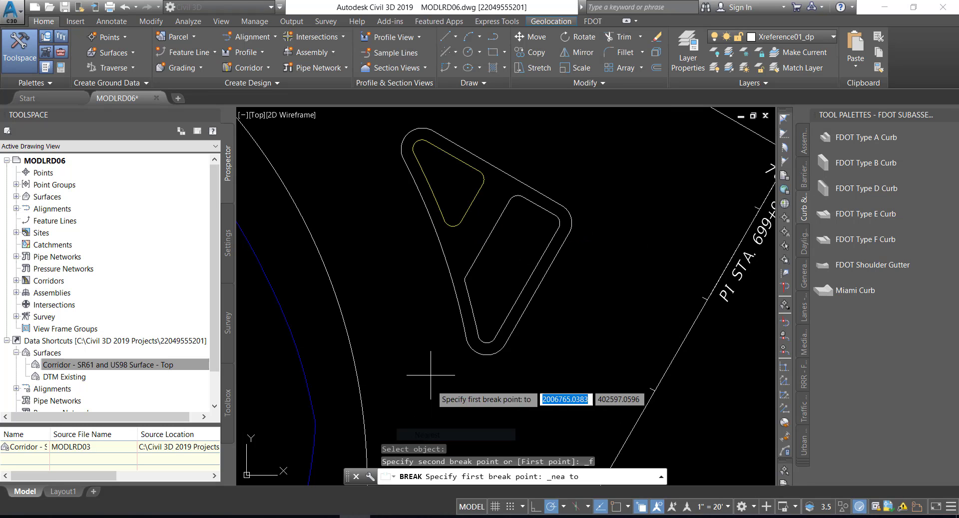
click(435, 227)
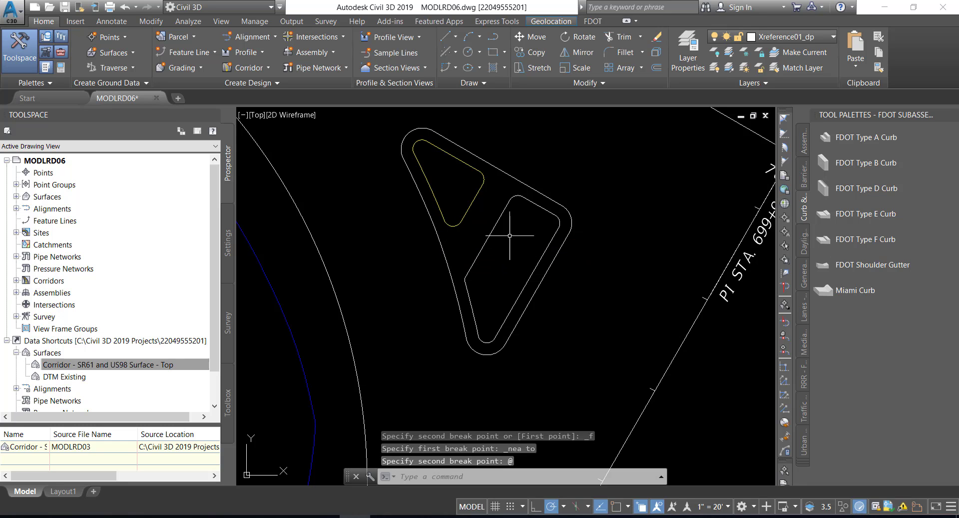
key(Return)
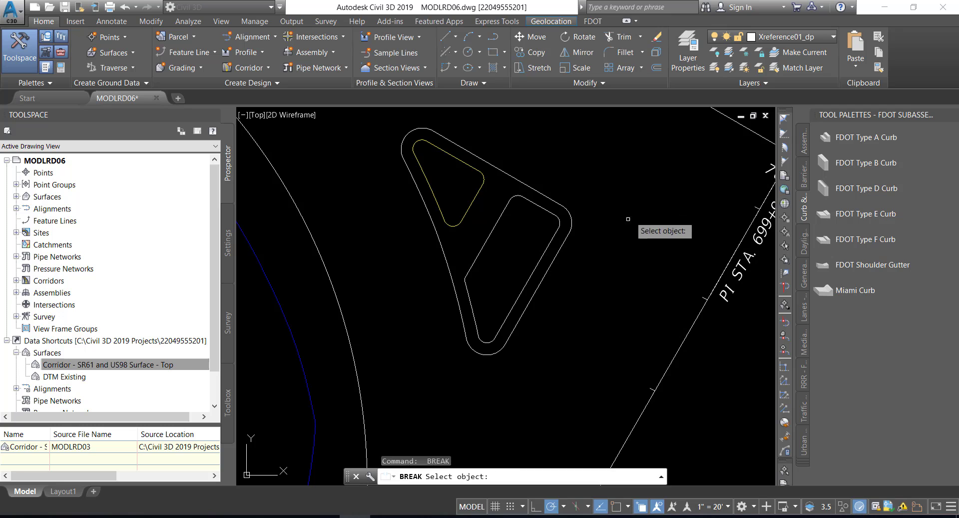
click(461, 318)
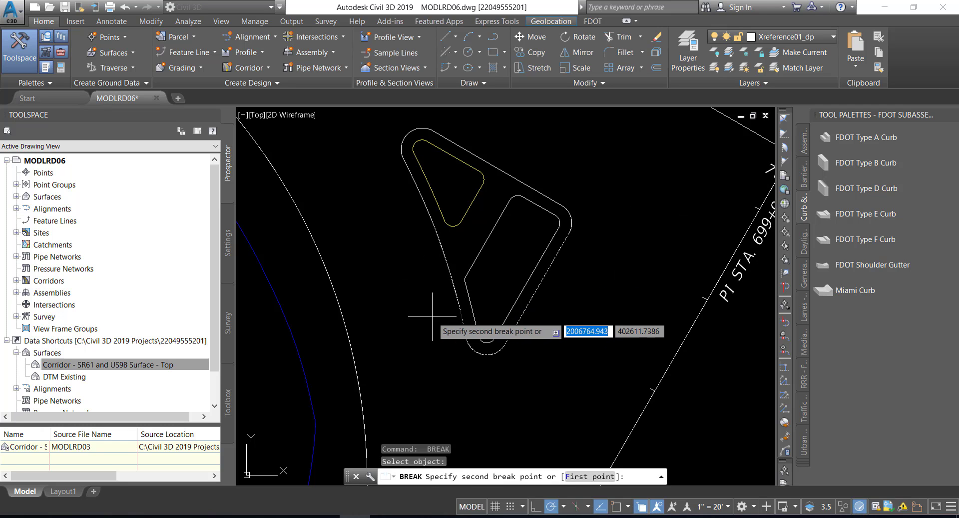
key(Escape)
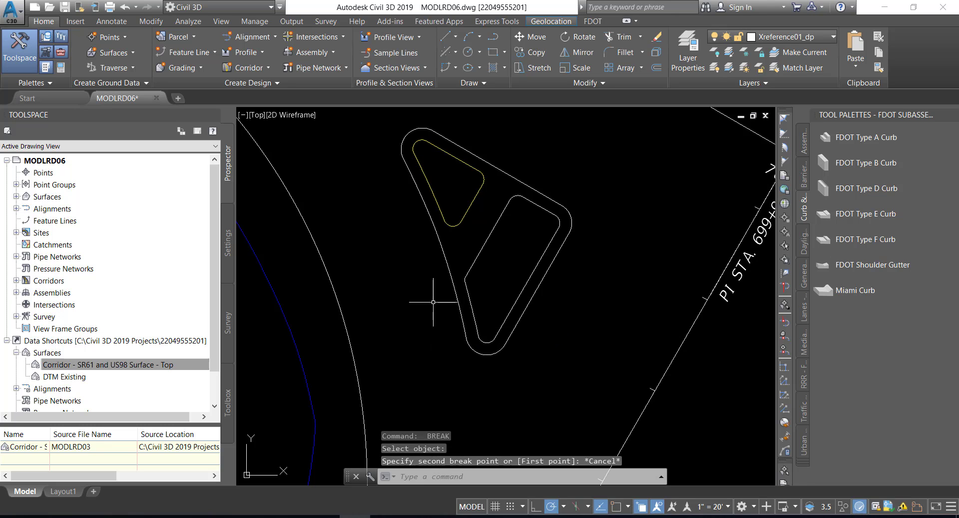
Step: Break the outer outline at a second point on its curved left edge, just below the larger inner outline's left corner, using a Nearest snap
click(593, 82)
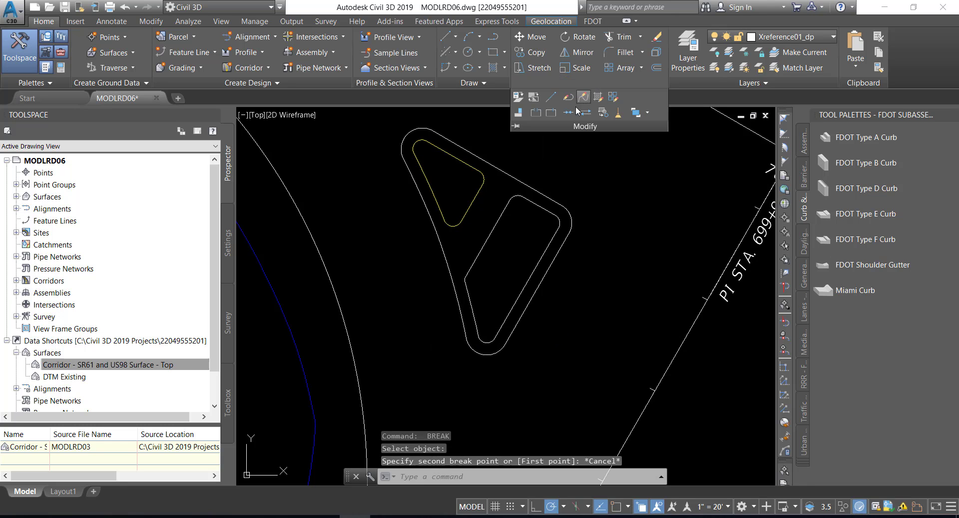
click(550, 113)
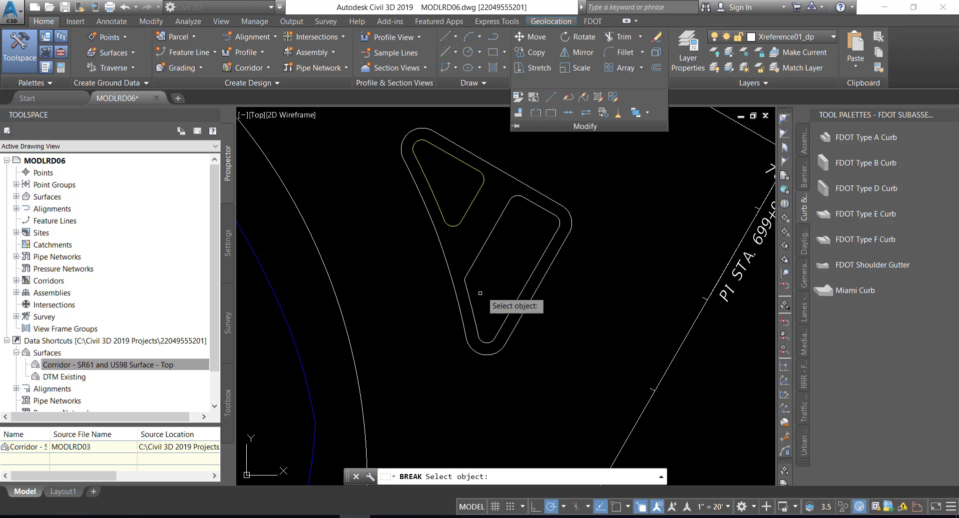
click(460, 306)
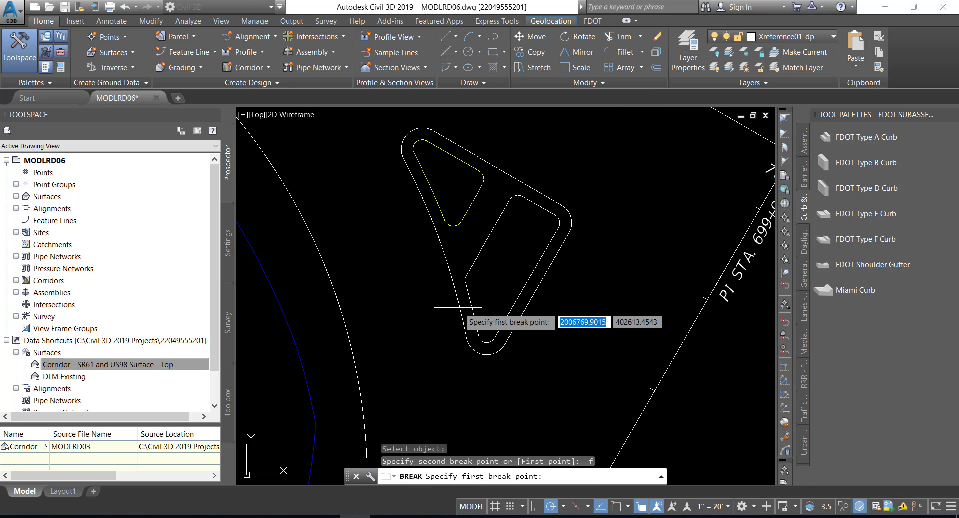
shift+right_click(415, 274)
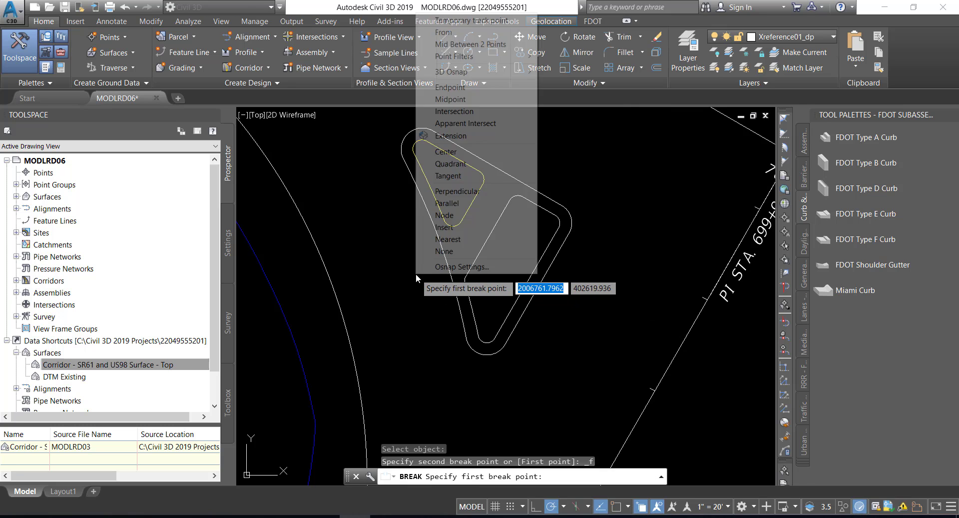
click(452, 231)
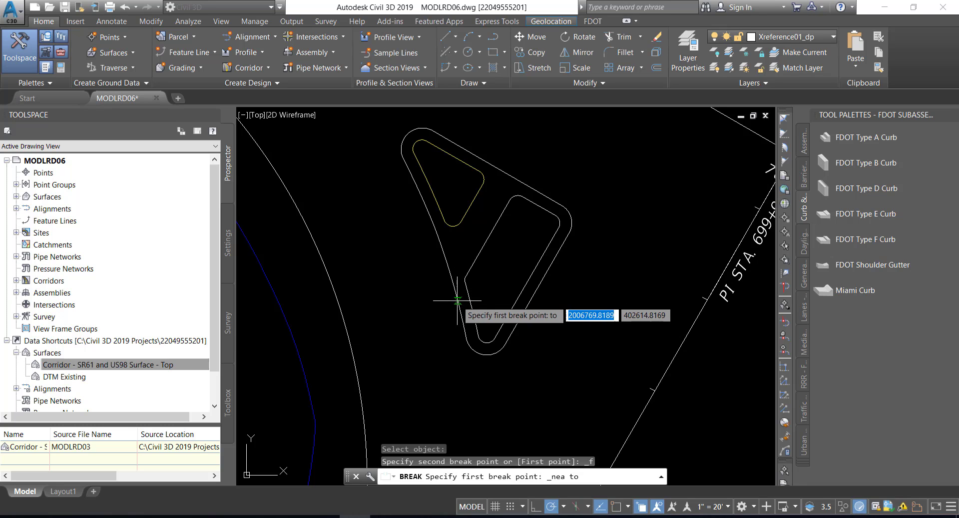
click(457, 300)
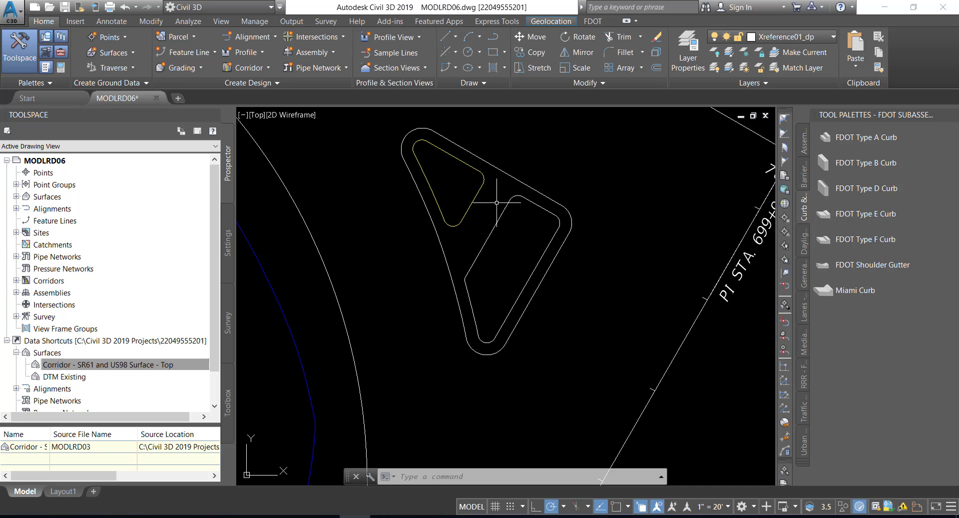
Step: Erase the outer outline's pieces around both inner outlines, keeping only the two short segments that span the gap between them, and save the drawing
click(658, 40)
click(425, 131)
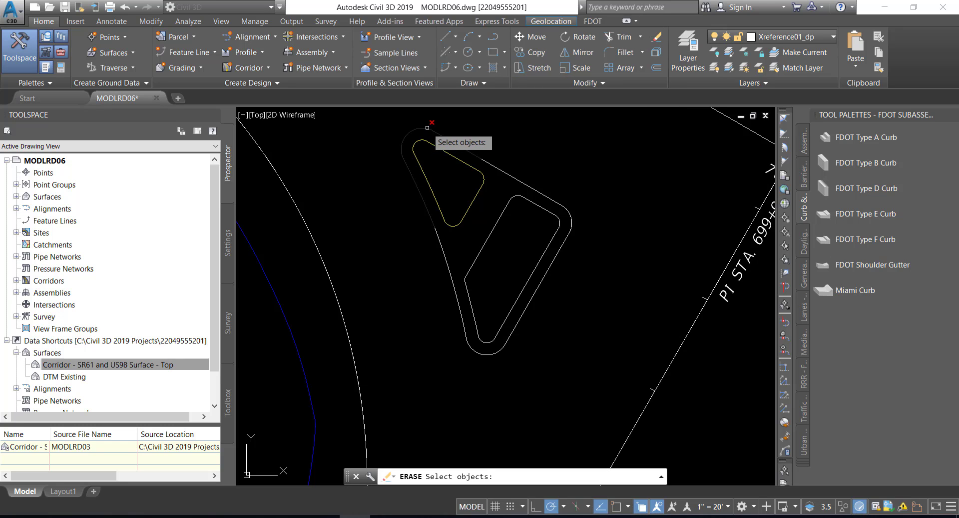
click(572, 218)
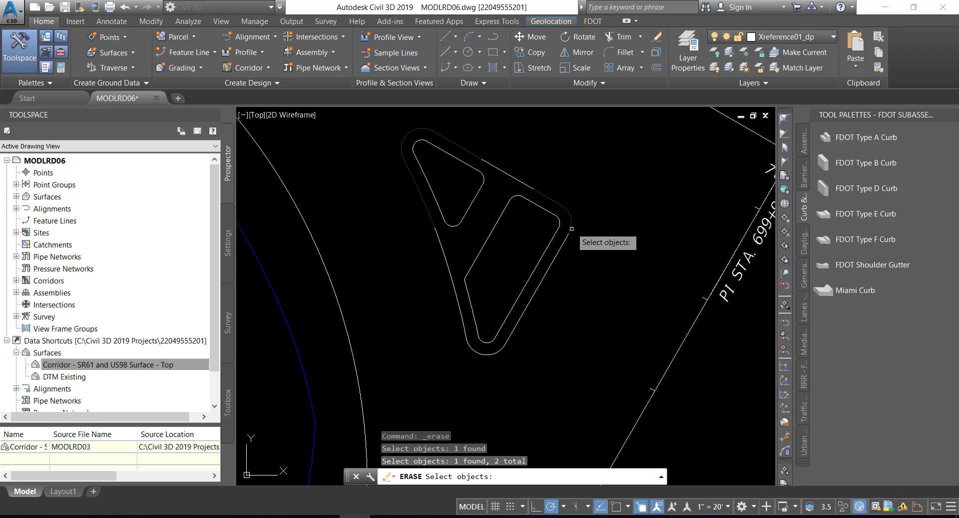
click(568, 242)
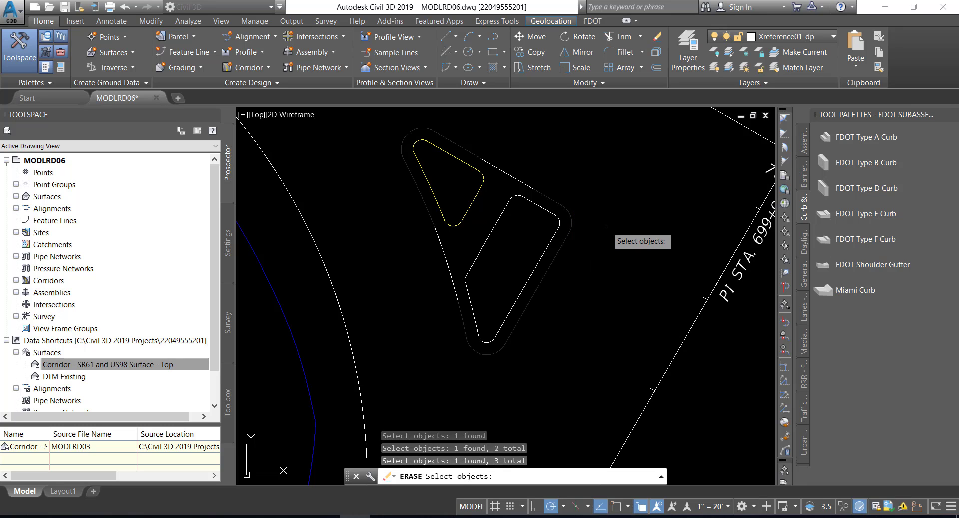
key(Return)
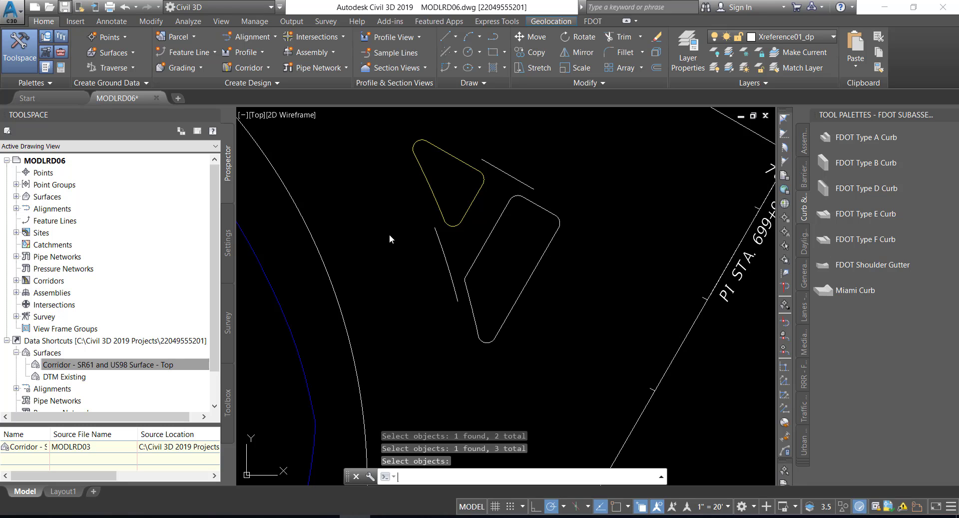
key(ctrl+s)
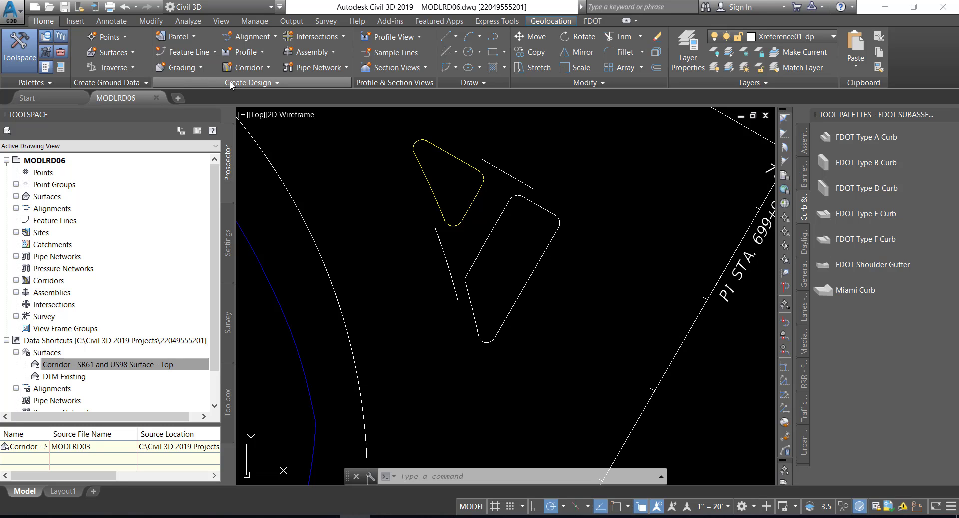
Step: Start creating a feature line from the upper-right connecting segment in Site 1 and name it "FDOT PavtConcrete TI - South - North"
click(214, 52)
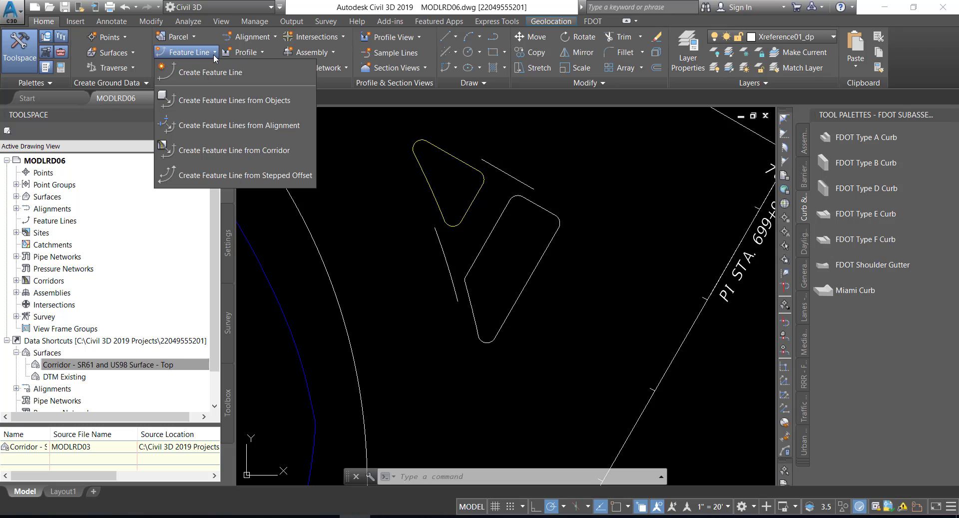
click(211, 103)
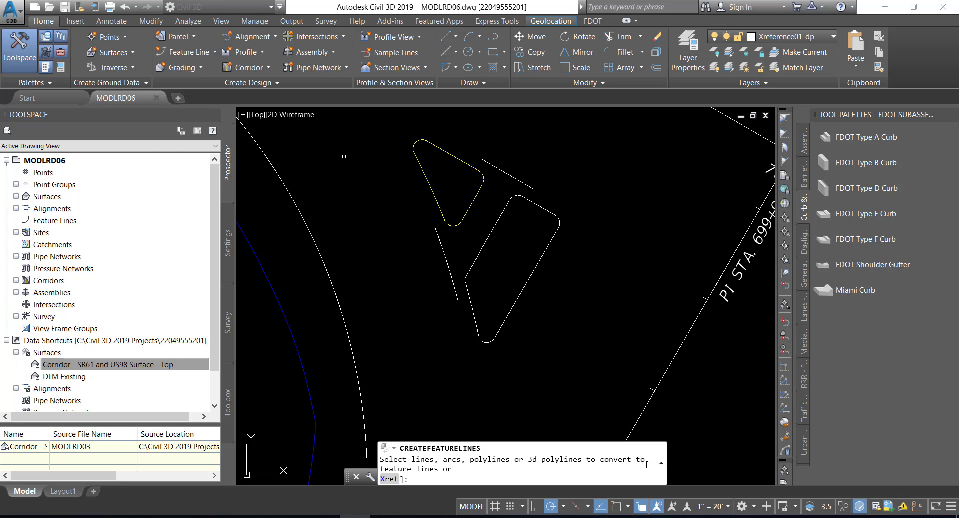
mouse_move(344, 157)
click(501, 170)
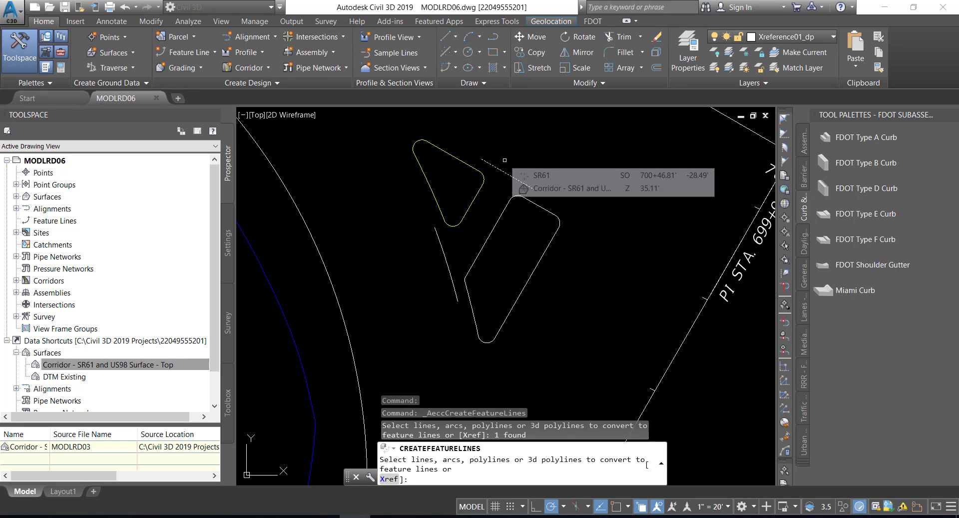
key(Return)
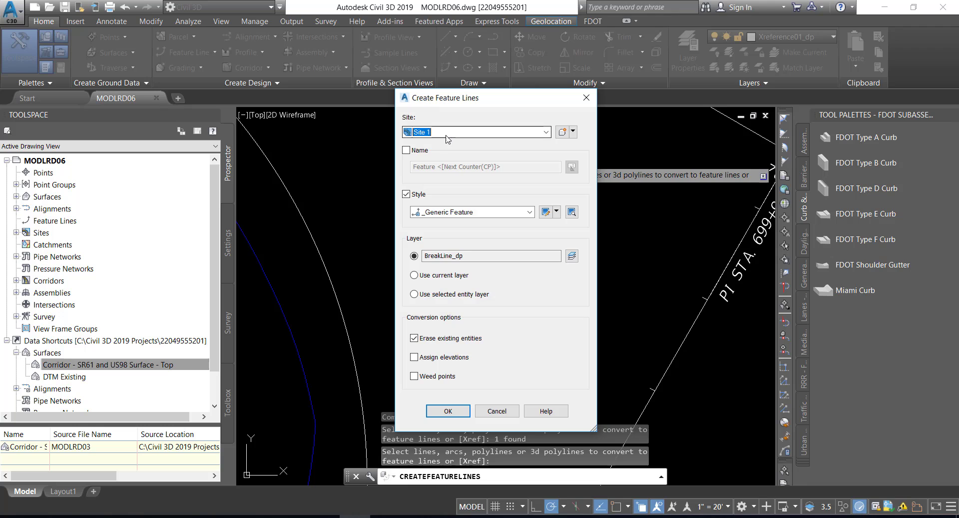
click(405, 151)
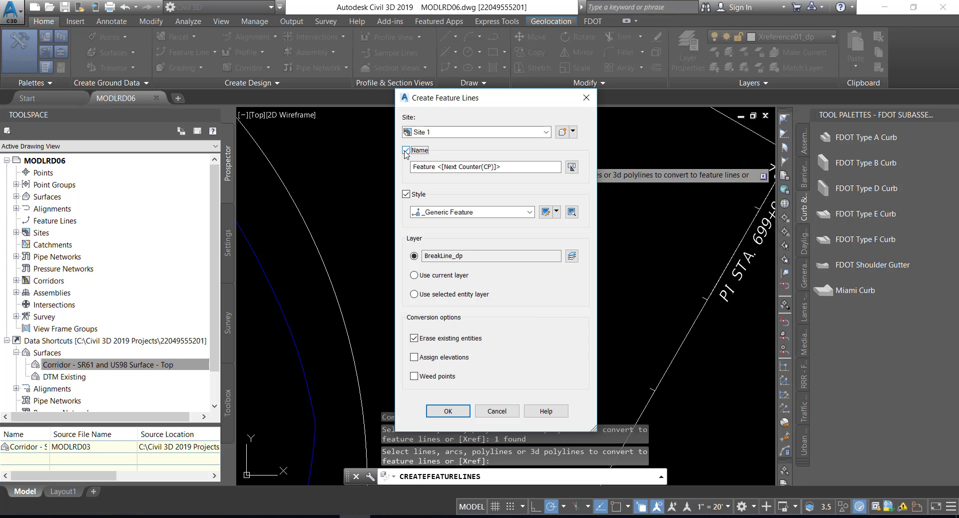
key(Tab)
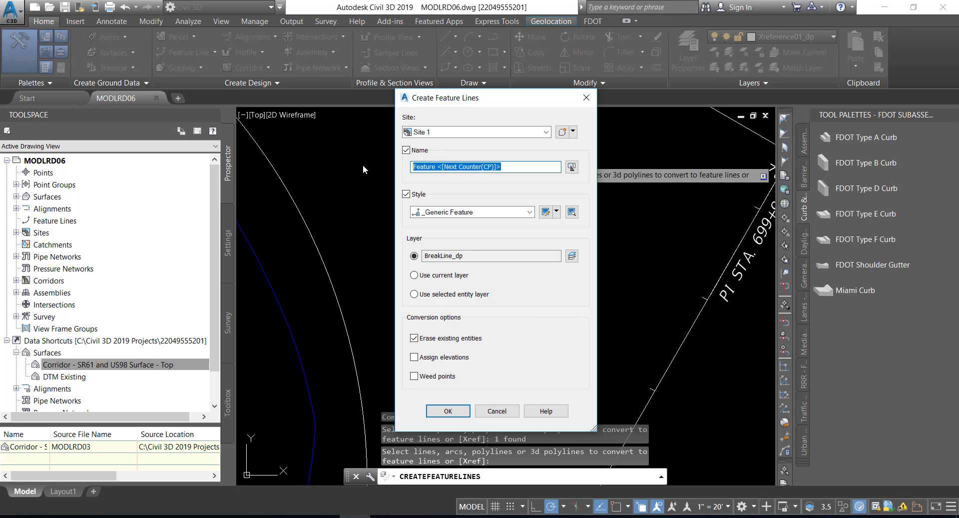
text(FDOT)
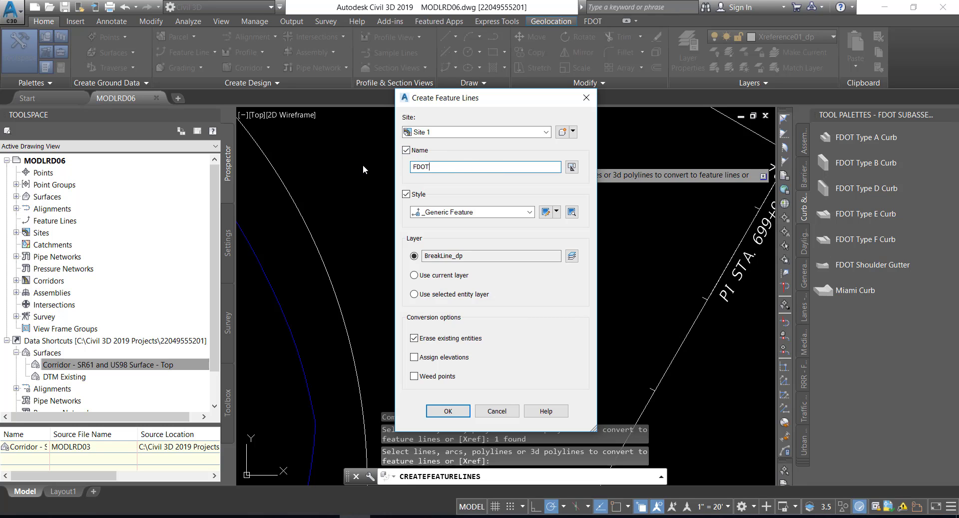
text( PavtConcrete TI - South - North)
Step: Assign the FDOT PavtConcrete style, create the feature line without assigning elevations or weeding points, and save the drawing
click(530, 212)
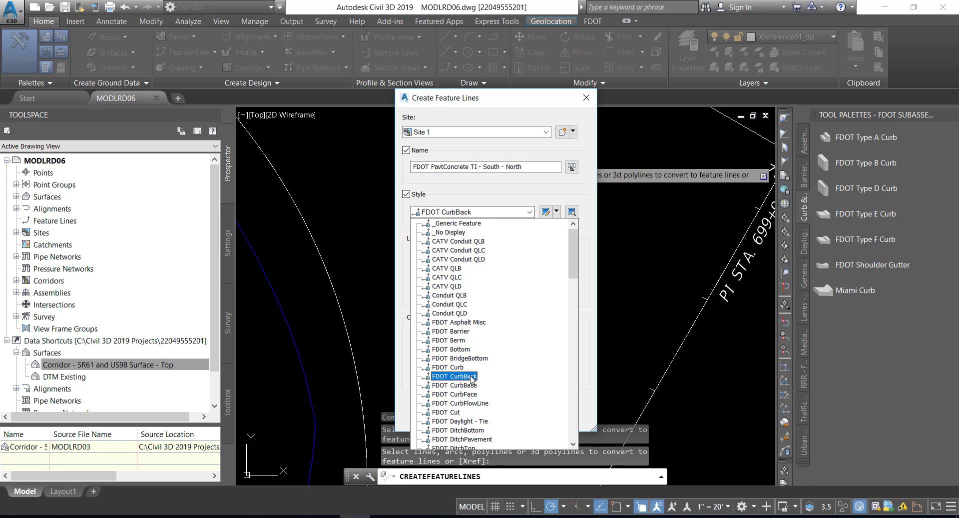
scroll(471, 384, down, 1)
scroll(471, 384, down, 1)
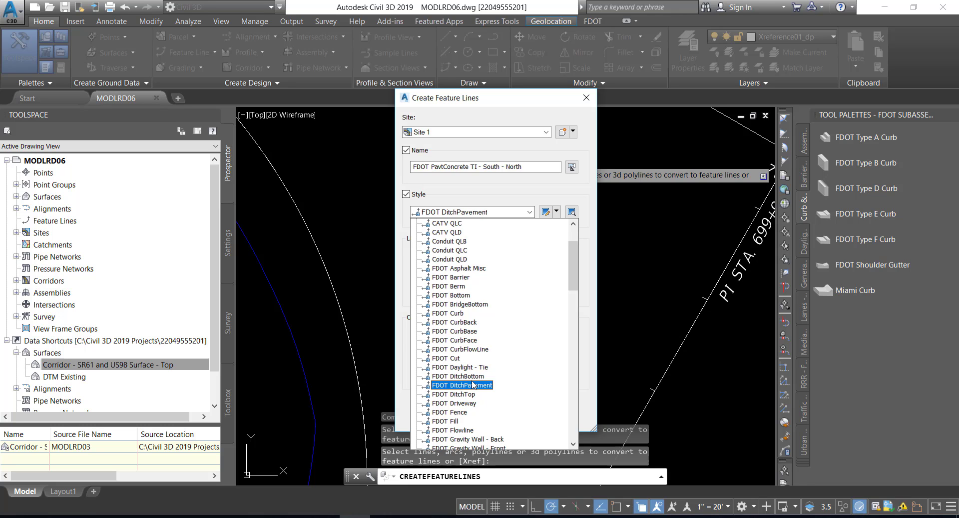
scroll(473, 385, down, 6)
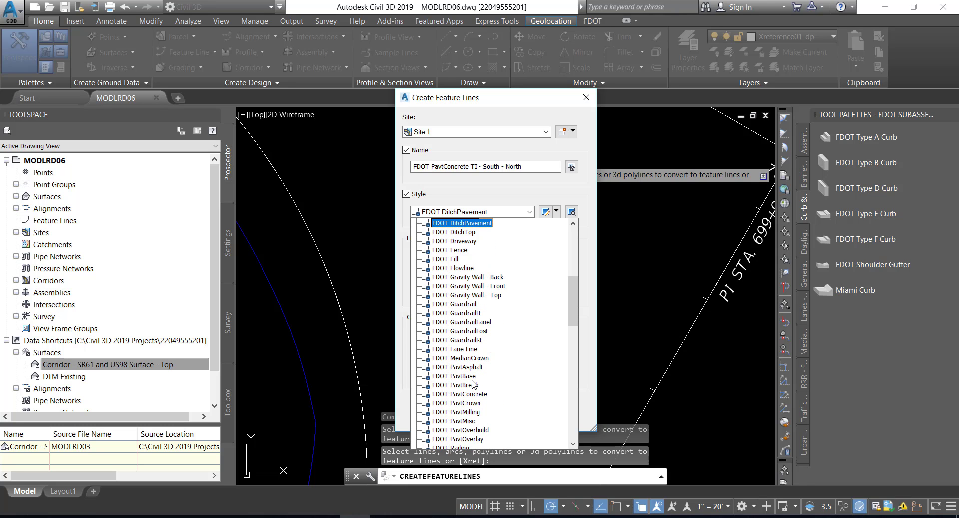
click(475, 393)
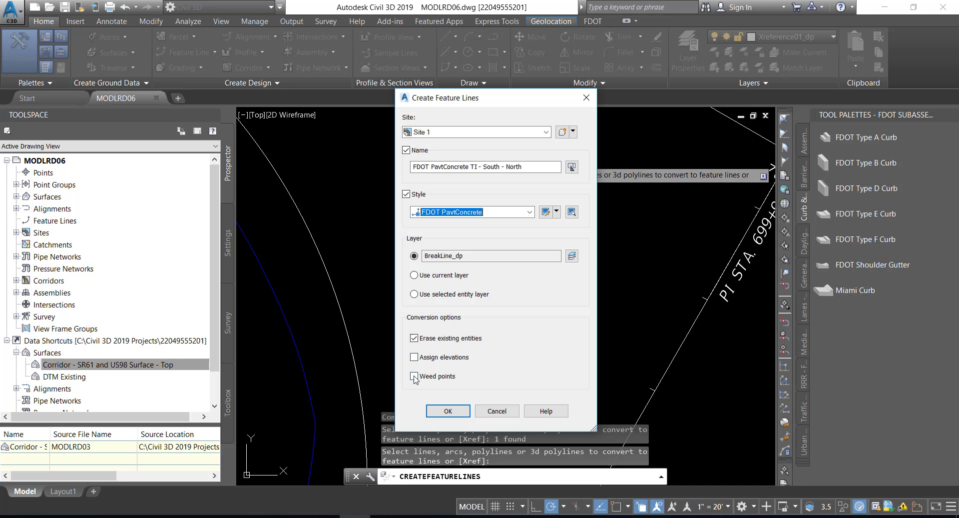
click(442, 411)
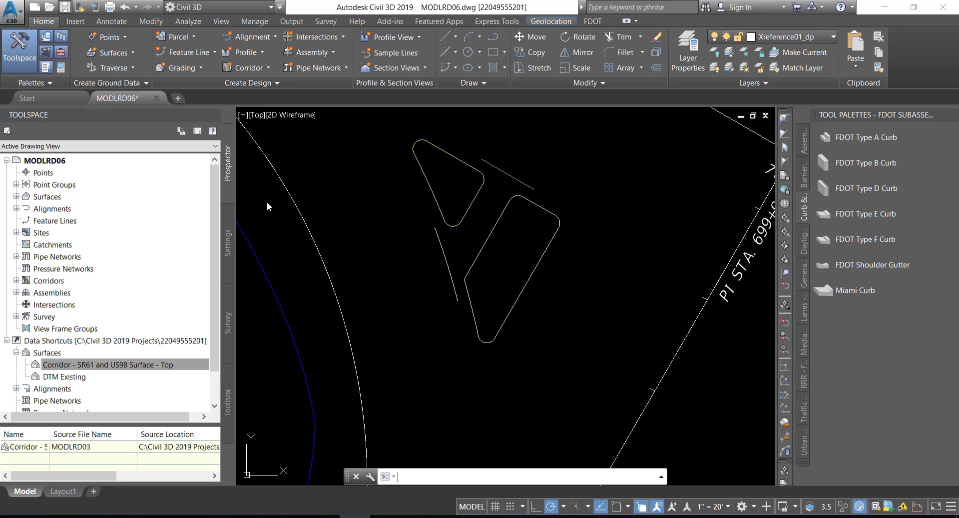
key(ctrl+s)
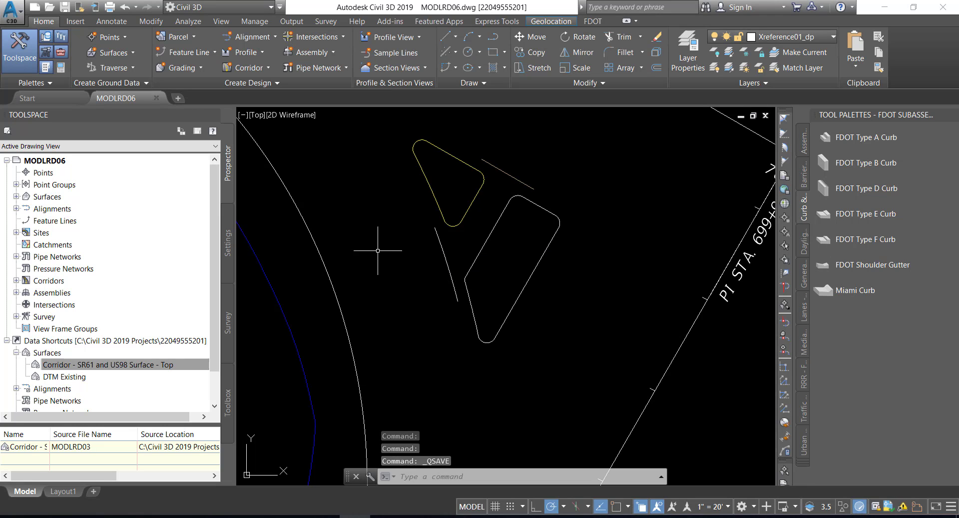
Step: Start creating a feature line from the curved connecting segment left of the gap in Site 1 and name it "FDOT PvtConcrete TI"
mouse_move(377, 250)
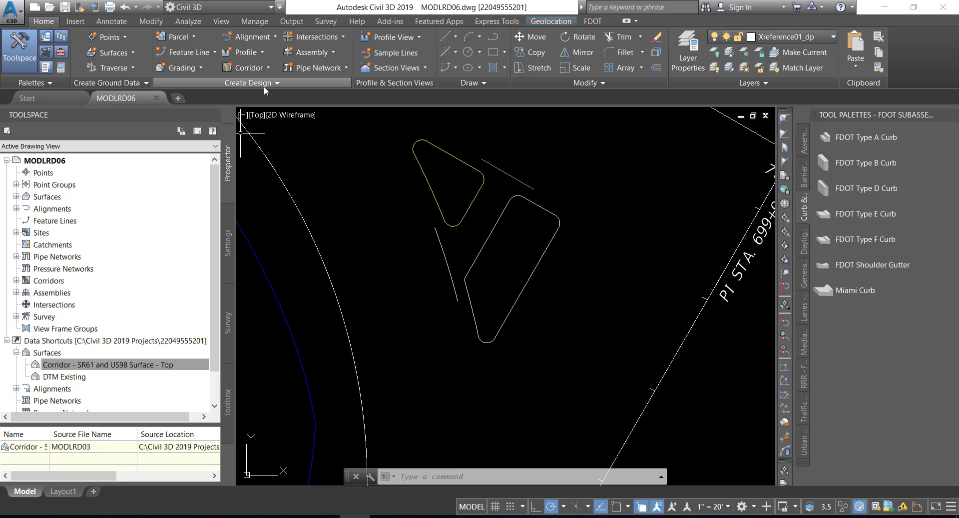
click(213, 53)
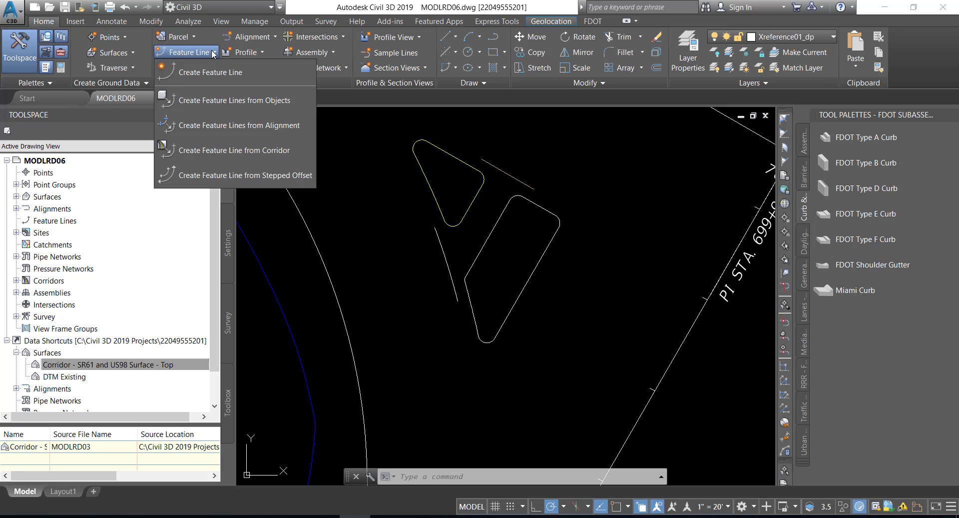
click(205, 98)
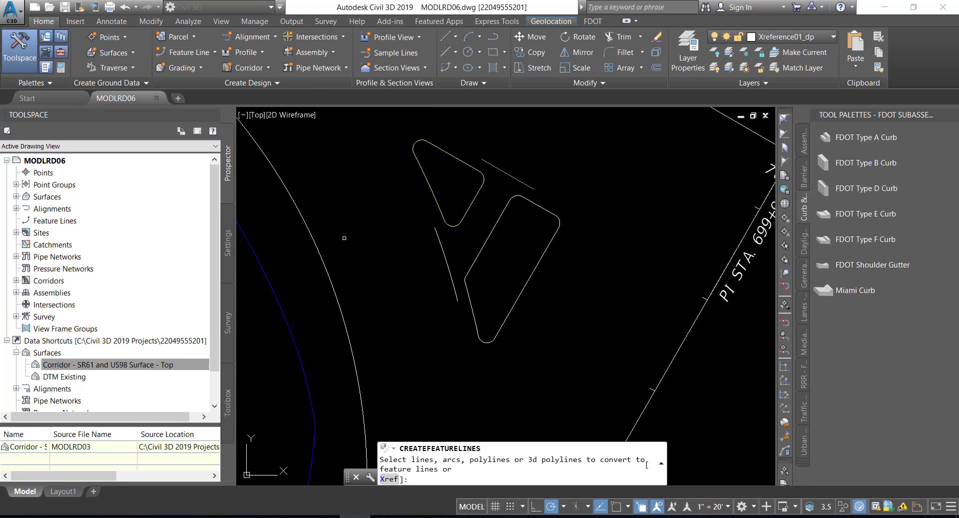
mouse_move(345, 239)
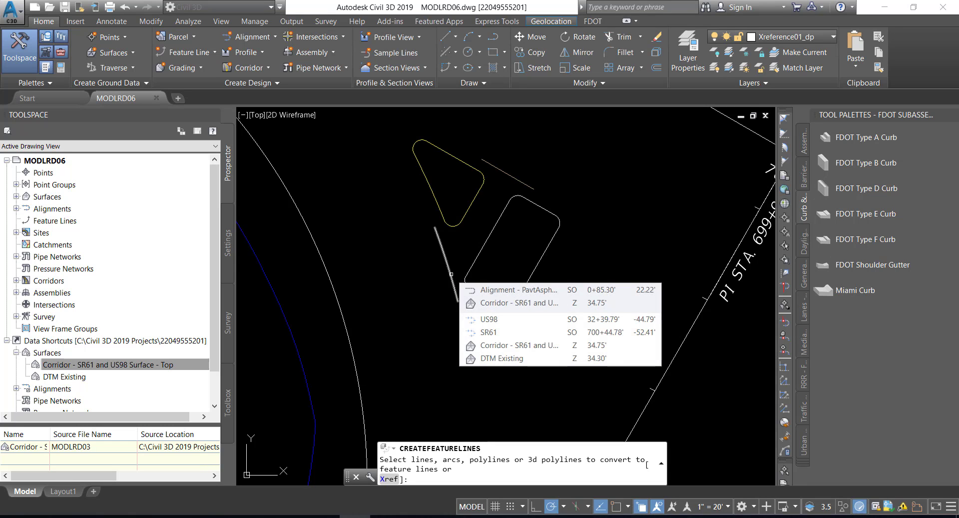
click(451, 273)
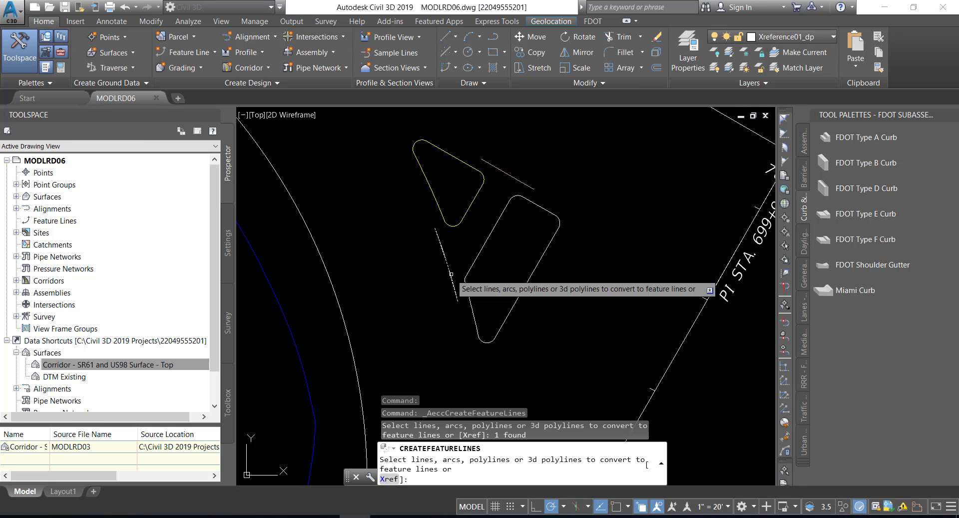
key(Return)
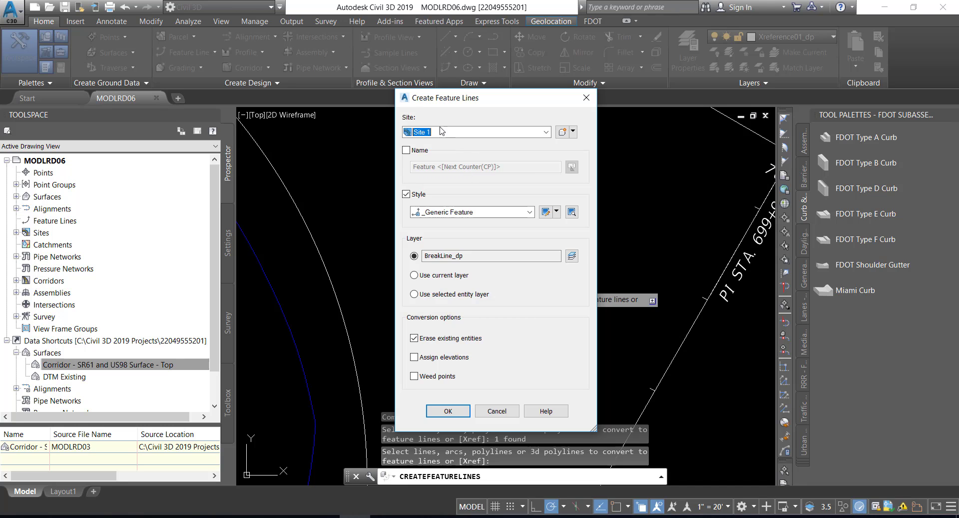
click(405, 151)
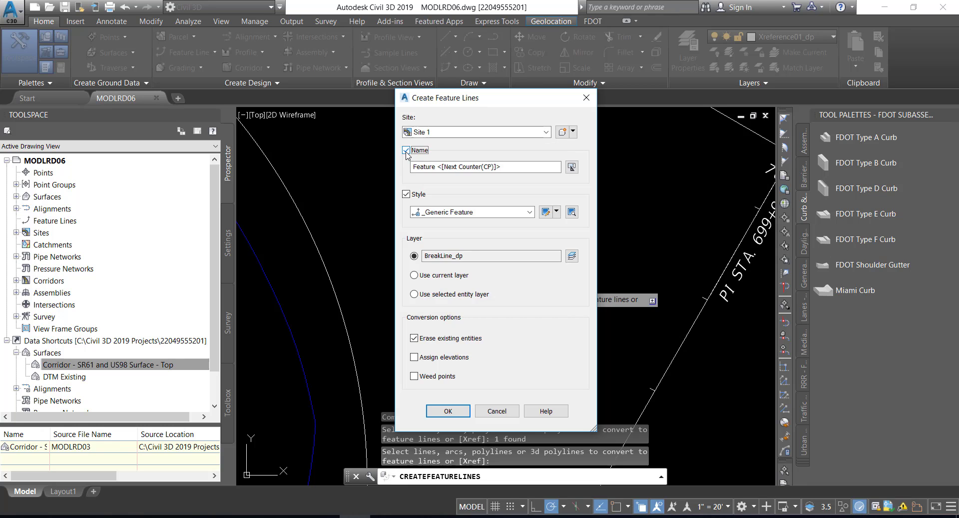
drag(506, 167, 383, 172)
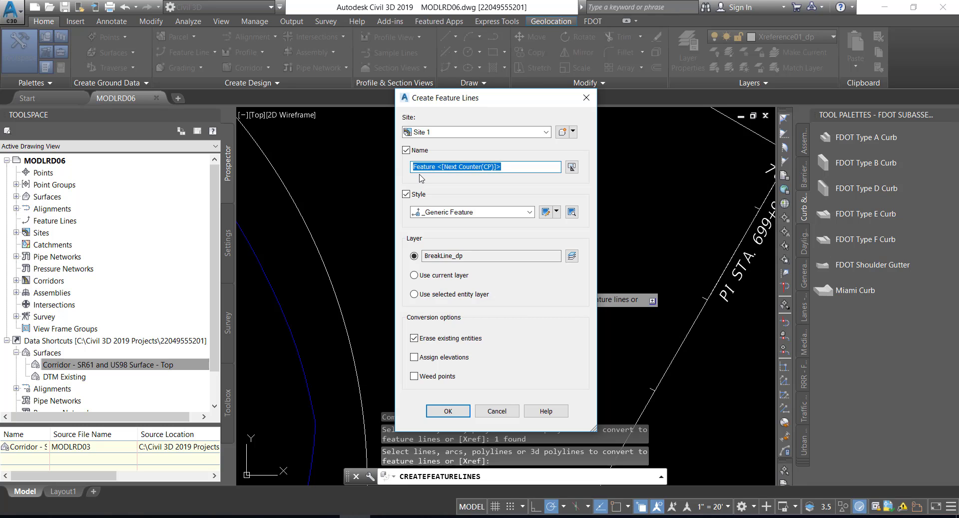
text(FDOT)
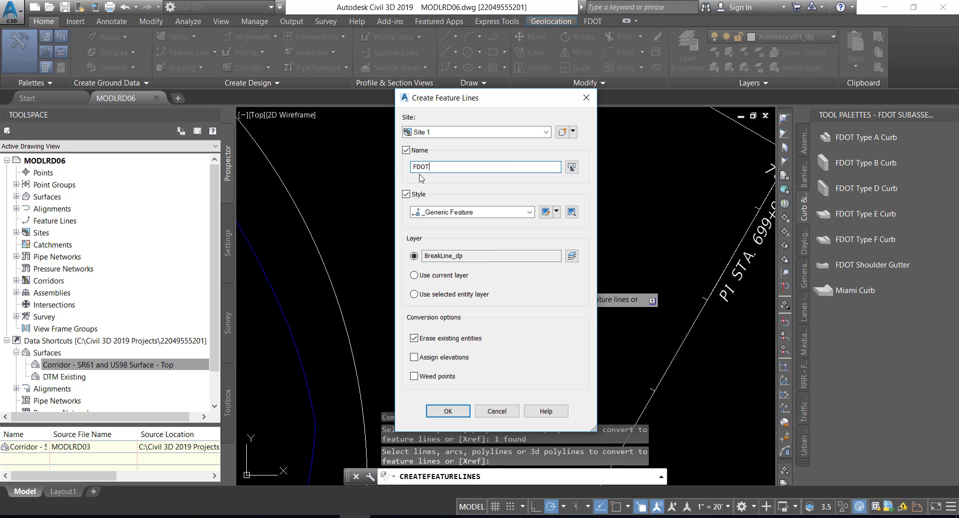
text( PvtConcrete TI)
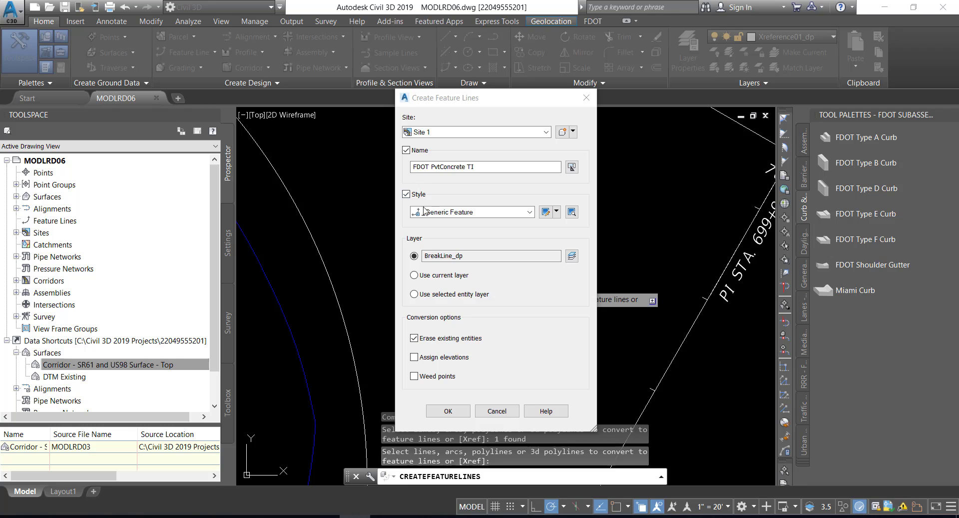
Step: Give the curved segment's feature line the FDOT PavtConcrete style, create it without elevations or weeding, and save the drawing
click(529, 213)
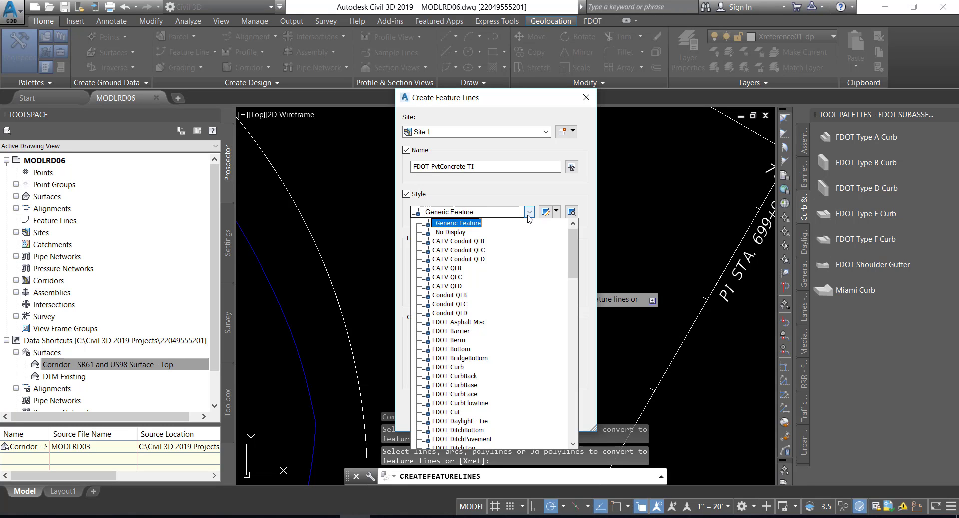
scroll(492, 282, down, 6)
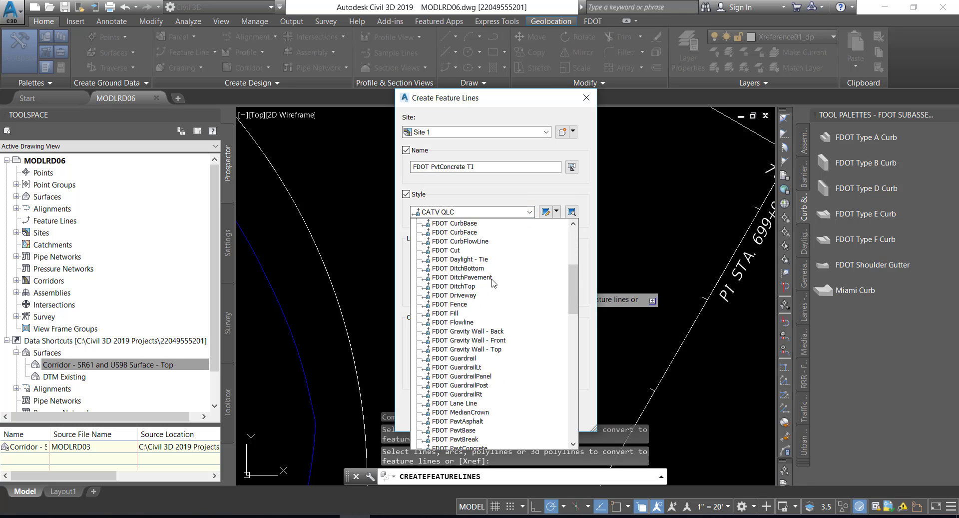
scroll(494, 283, down, 6)
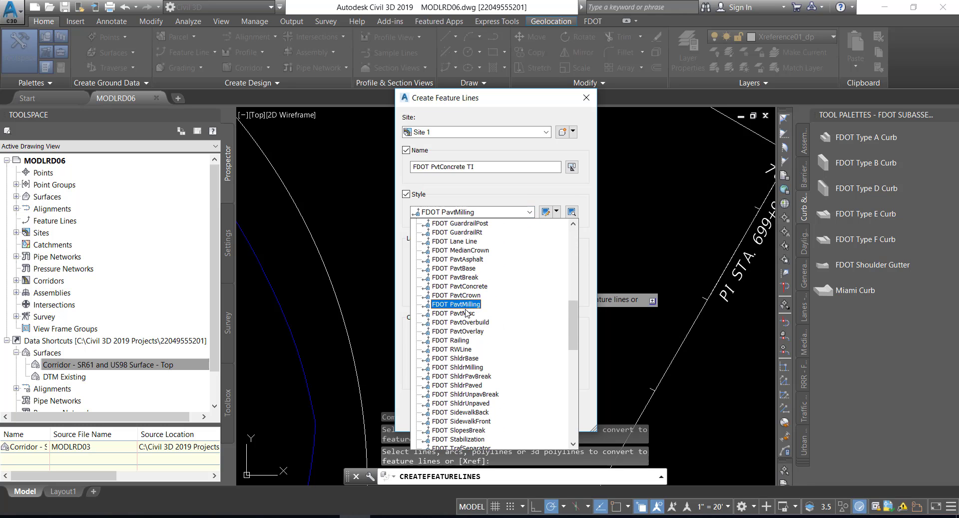
click(456, 287)
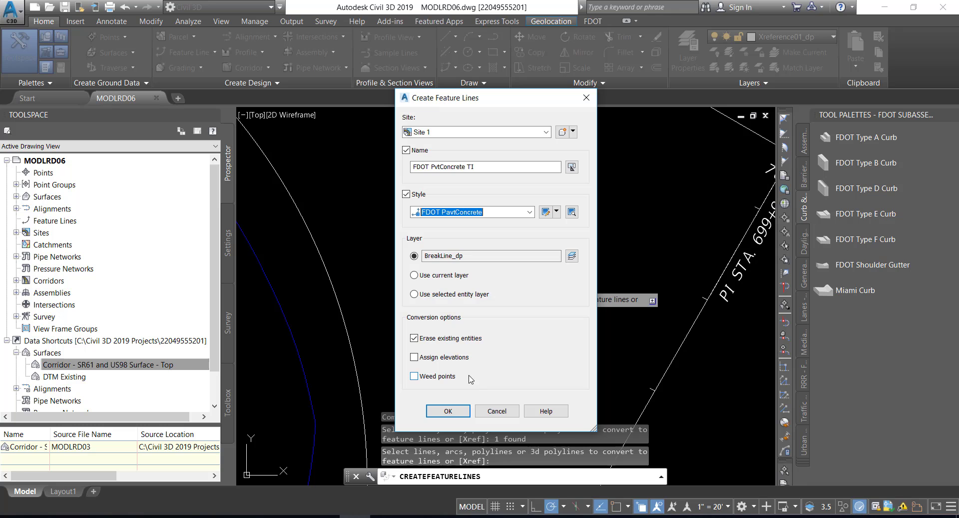
click(448, 411)
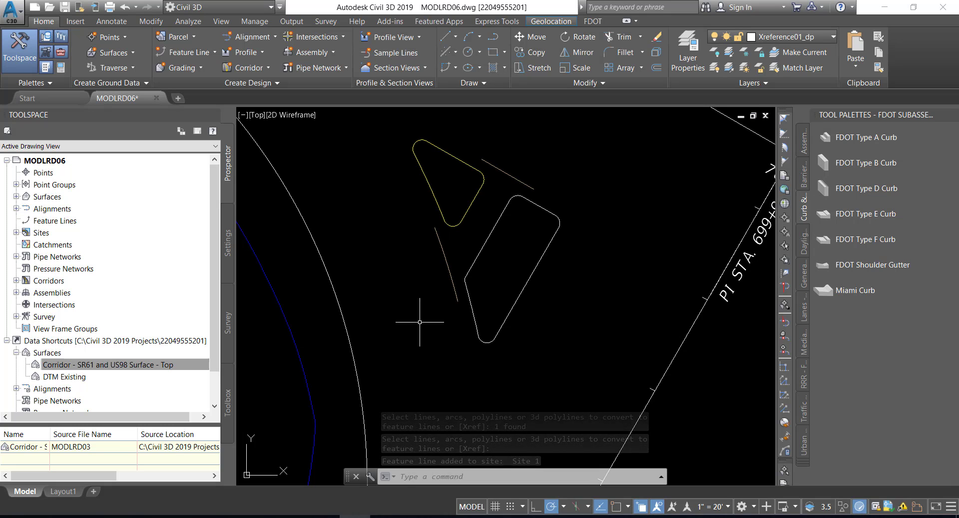
mouse_move(420, 322)
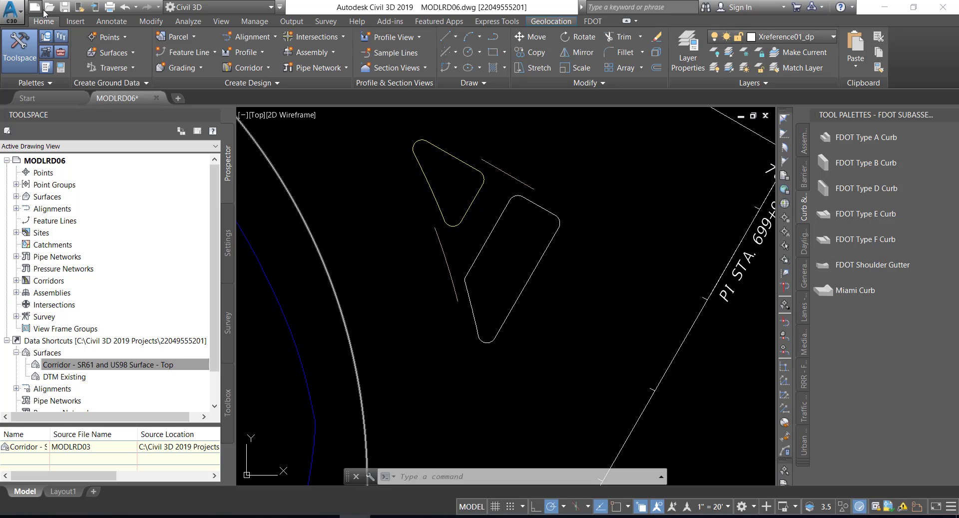
click(65, 7)
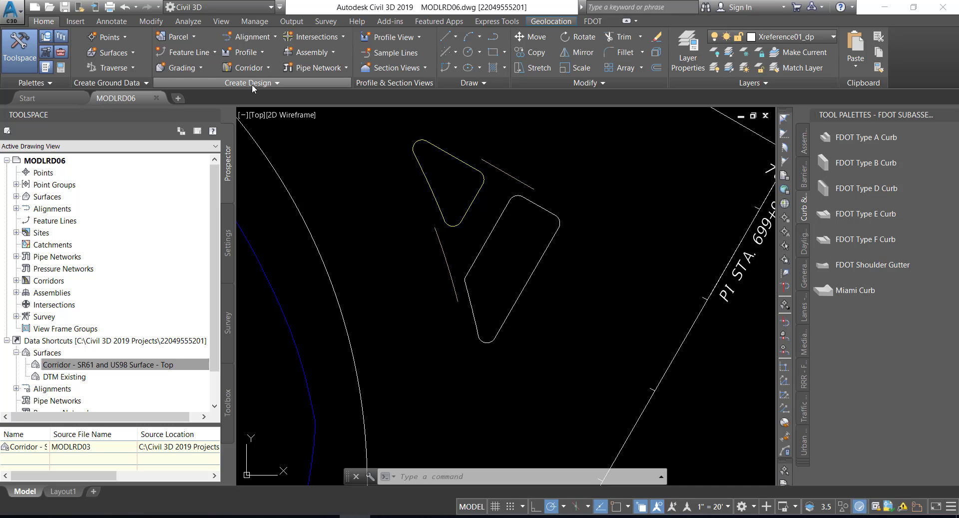
Step: Start creating a feature line from the smaller, upper triangular outline in Site 1 and name it "FDOT PavtConcrete TI - INT- North"
click(214, 52)
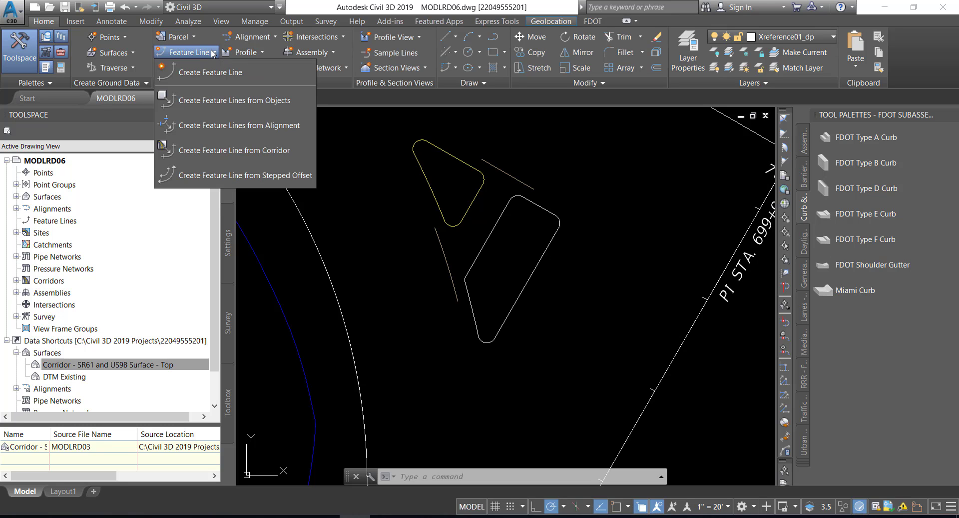
click(209, 101)
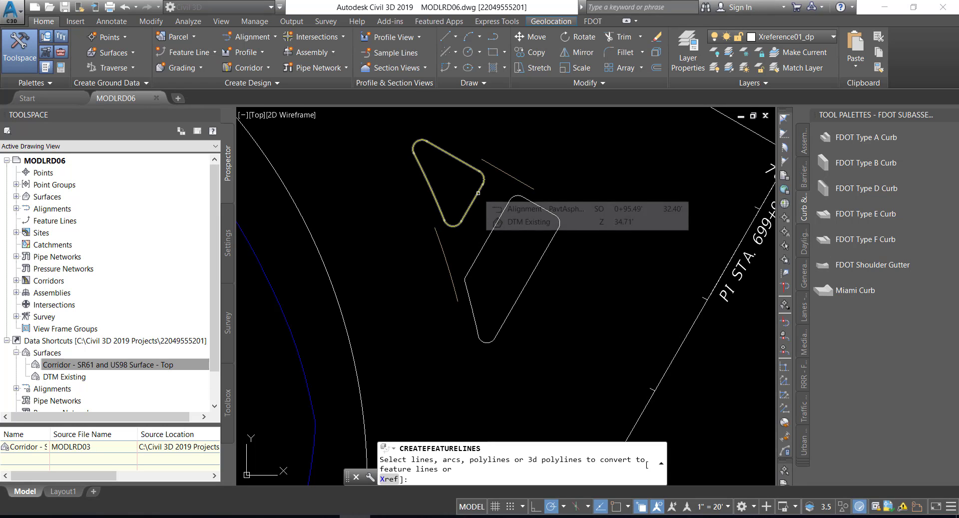
click(478, 192)
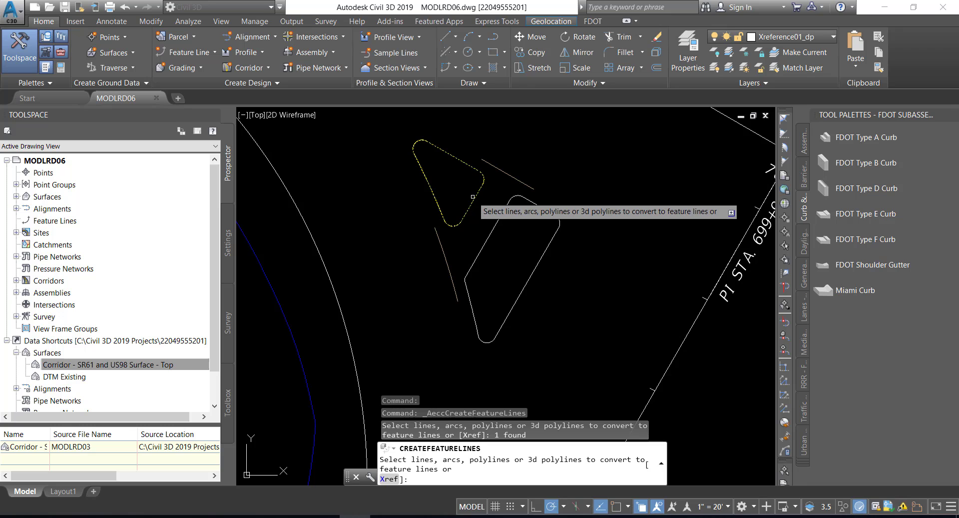
key(Return)
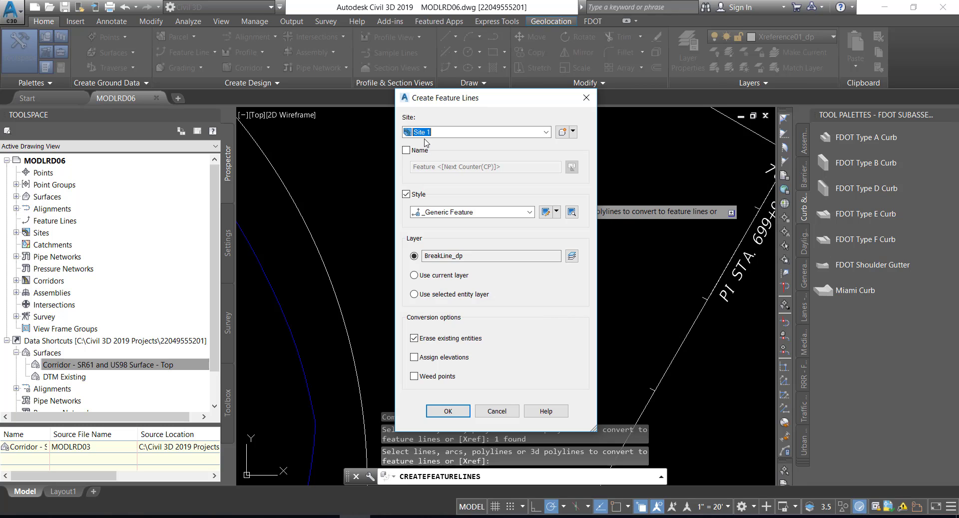
click(406, 150)
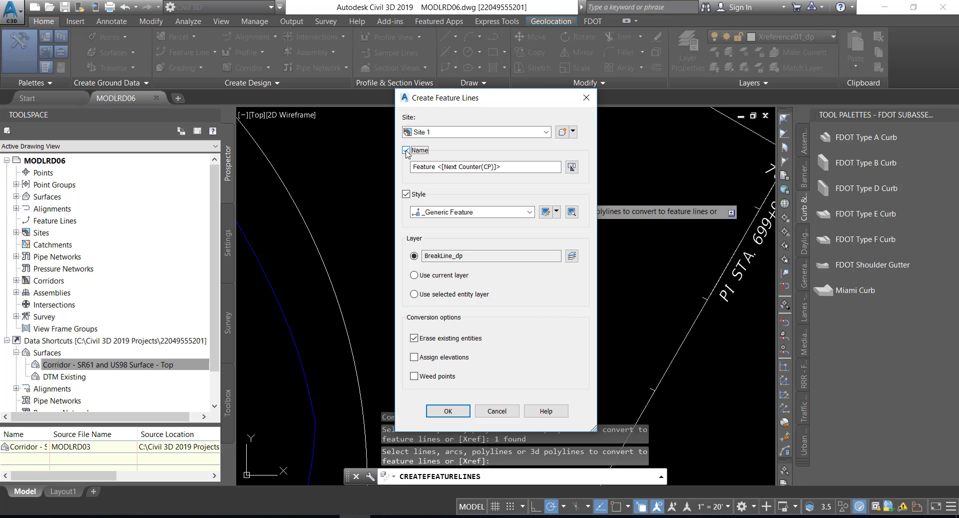
key(Tab)
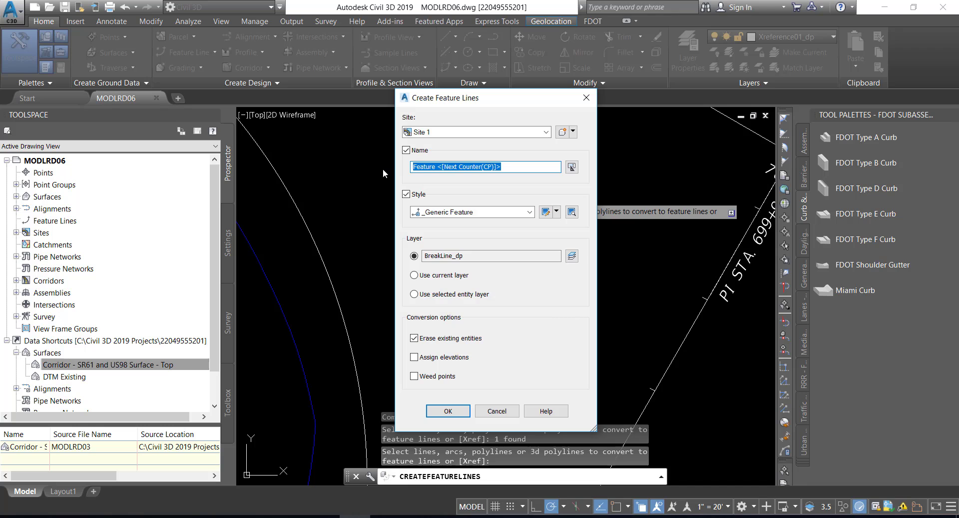
text(FDOT )
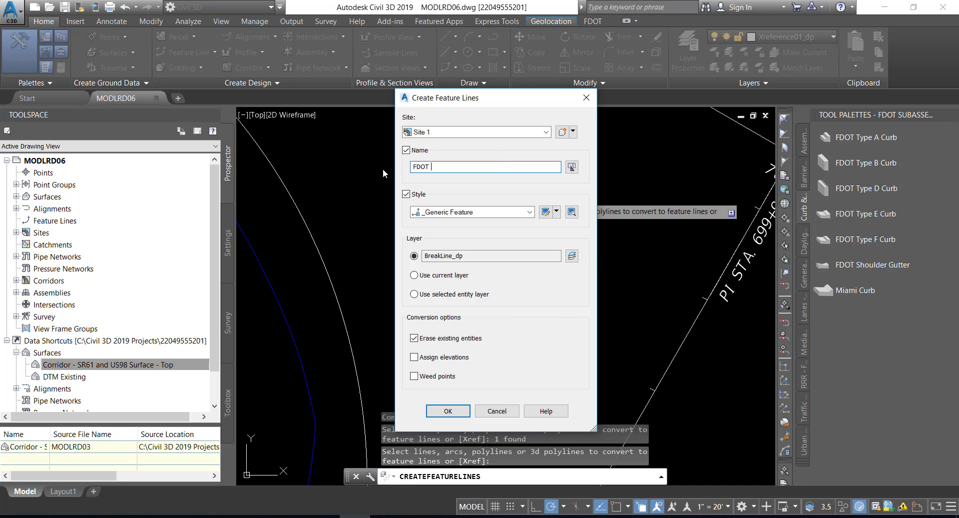
text(PavtConcrete TI - INT North)
click(493, 167)
key(BackSpace)
text(-)
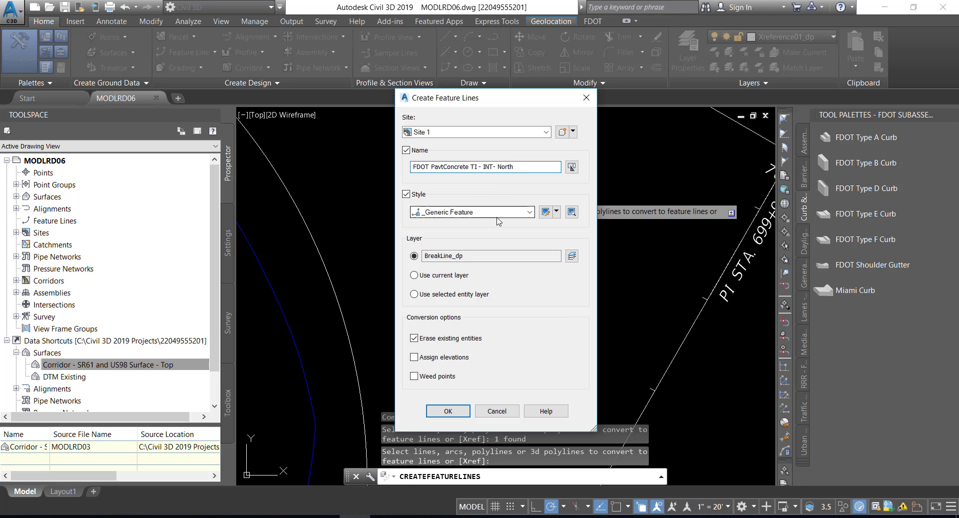
Step: Assign the FDOT PavtConcrete style to the triangular outline's feature line and accept the settings with elevation assignment enabled
click(525, 215)
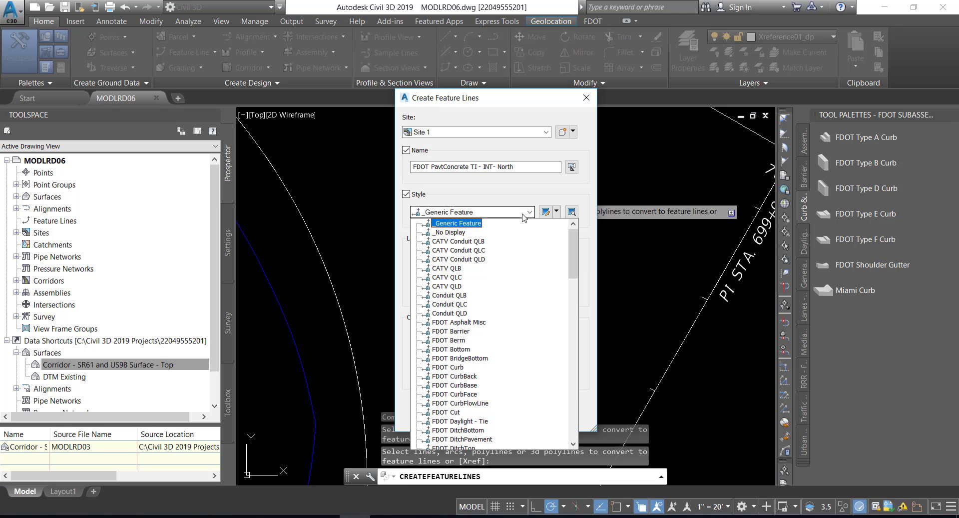
scroll(489, 288, down, 1)
scroll(490, 289, down, 3)
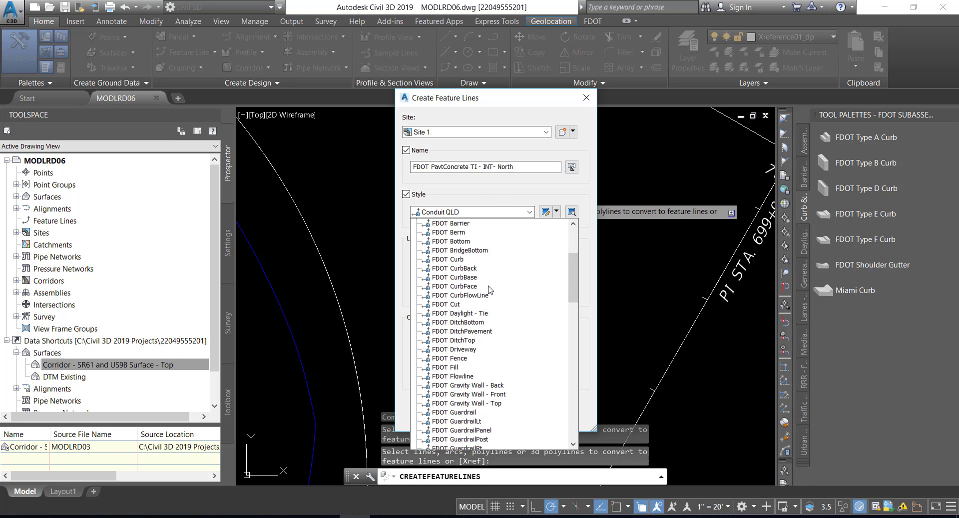
scroll(488, 290, down, 7)
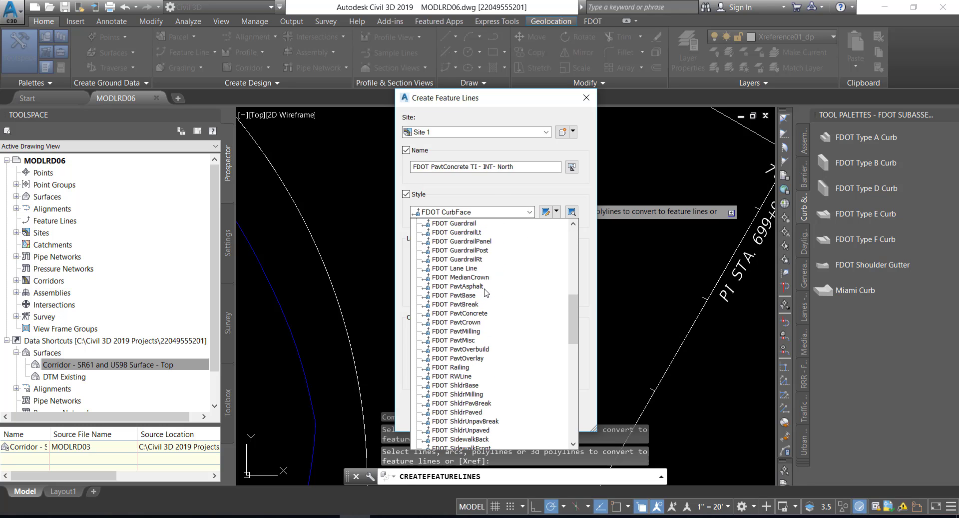
scroll(486, 292, down, 1)
click(473, 288)
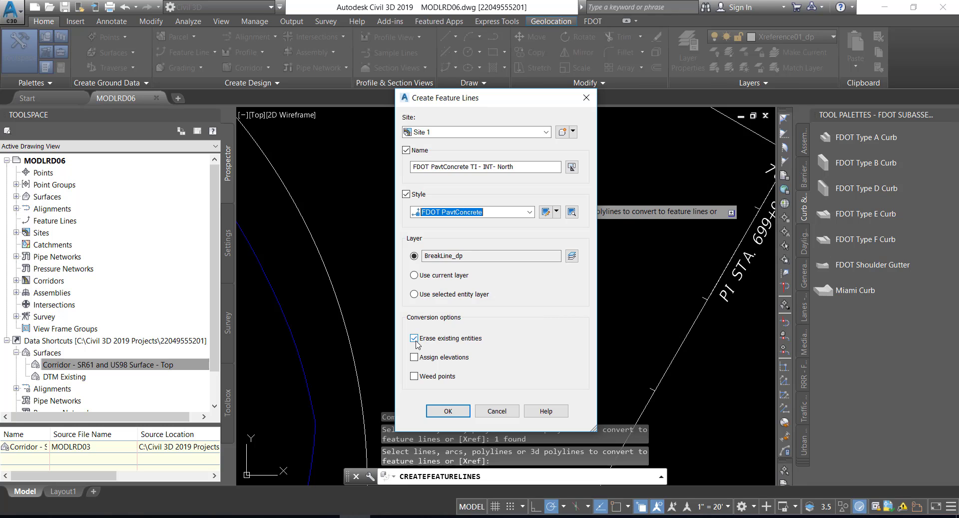
click(414, 357)
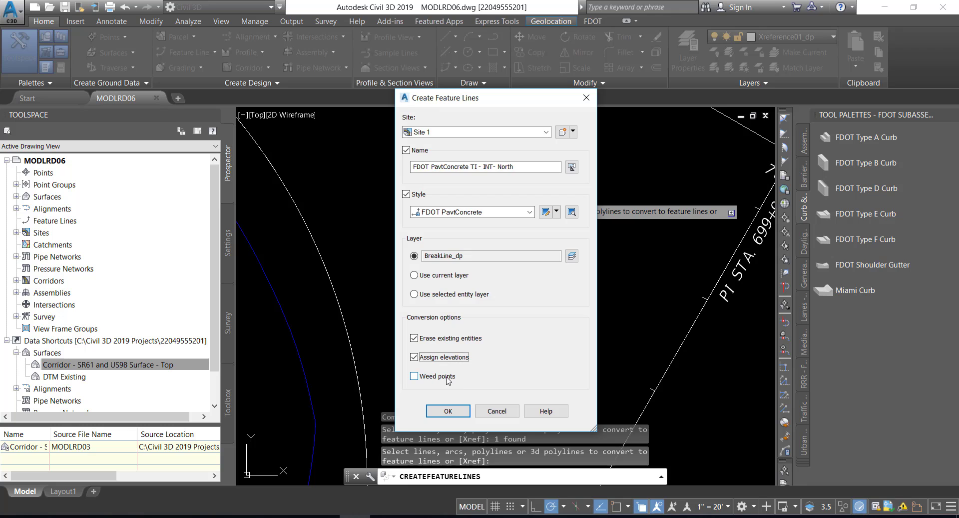
click(448, 411)
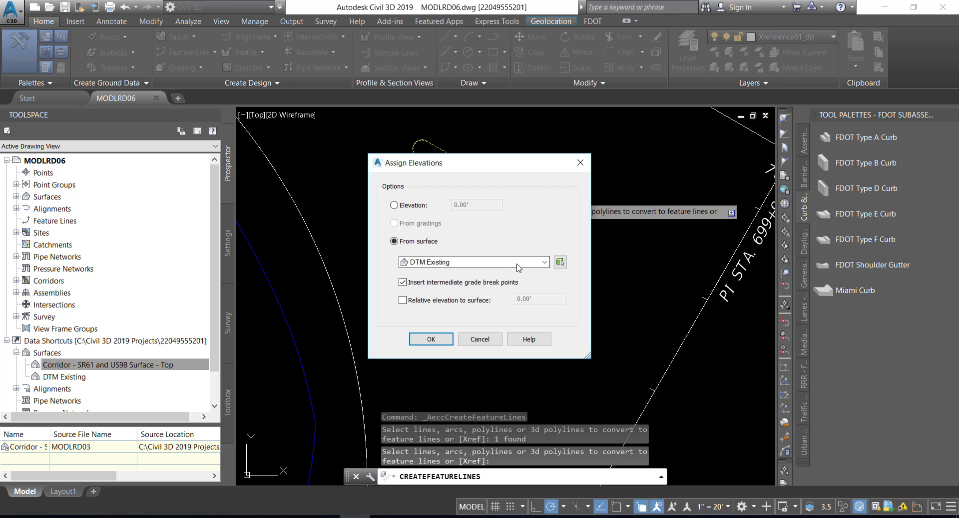
Step: Take the feature line's elevations from the "Corridor - SR61 and US98 Surface - Top" surface, finish creating it, and save the drawing
click(544, 262)
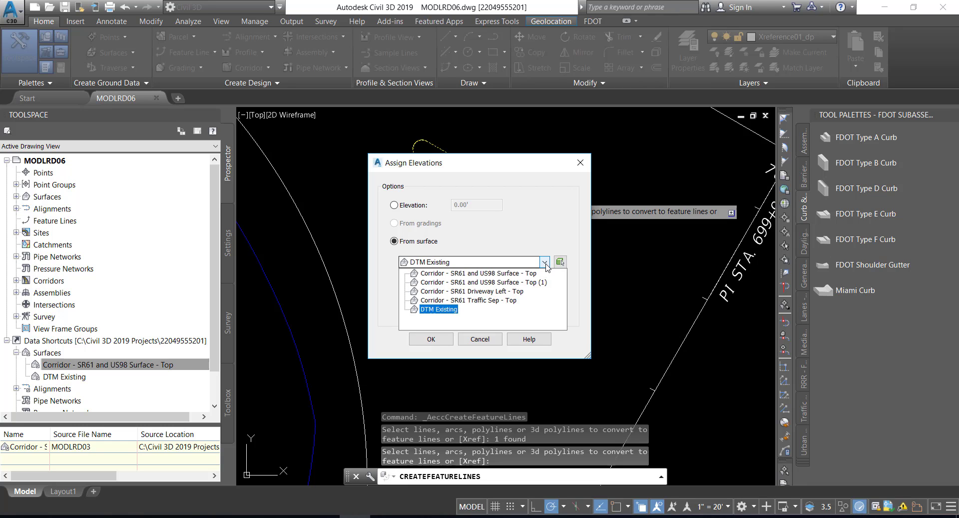
click(514, 273)
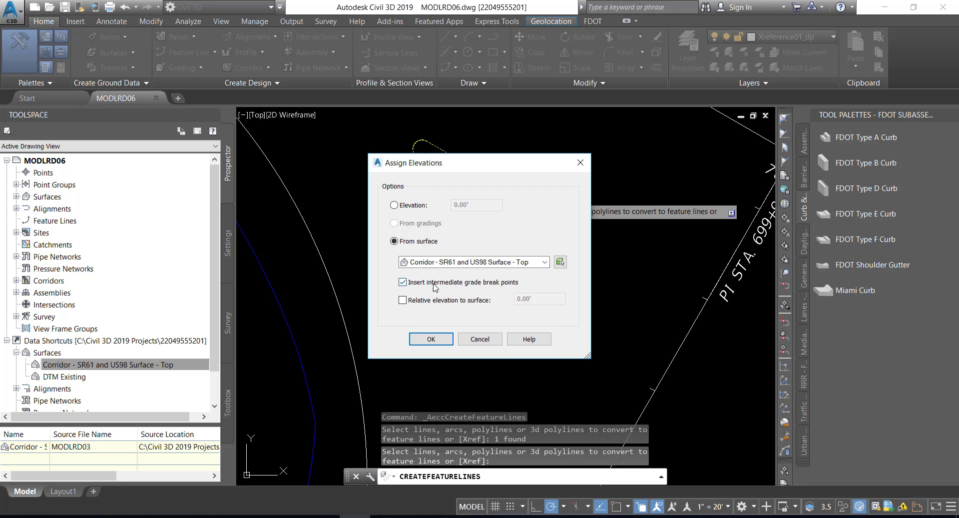
click(403, 283)
click(438, 340)
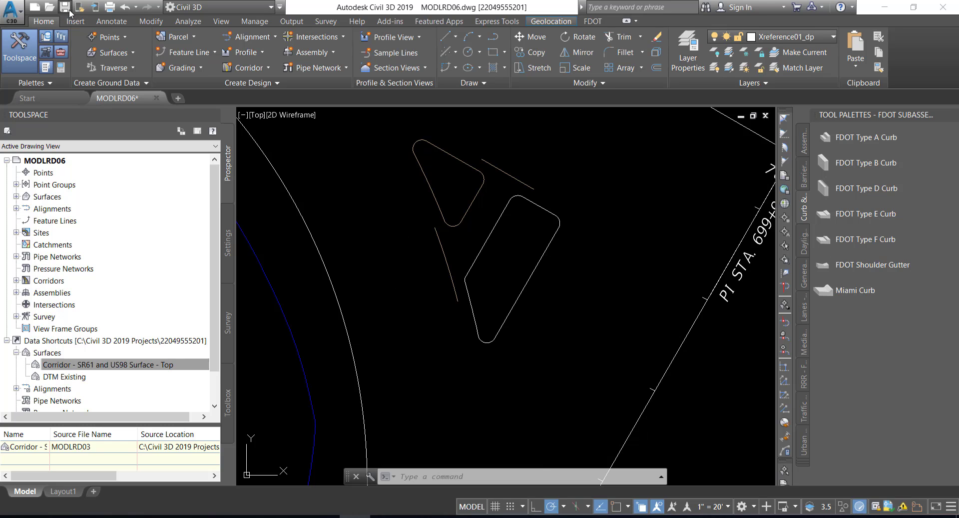
key(ctrl+s)
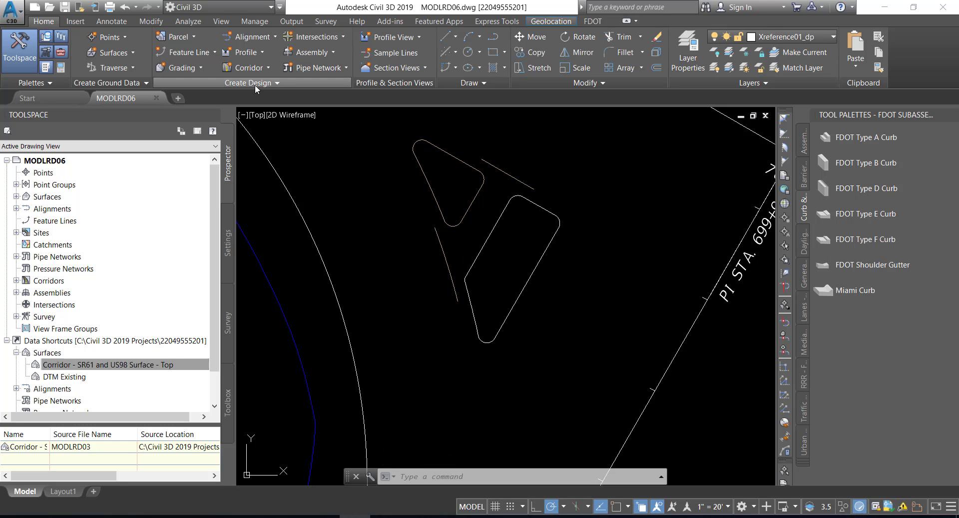
Step: Start creating a feature line from the larger, lower island outline in Site 1 and name it "FDOT PavtConcrete TI - INT - South"
click(210, 52)
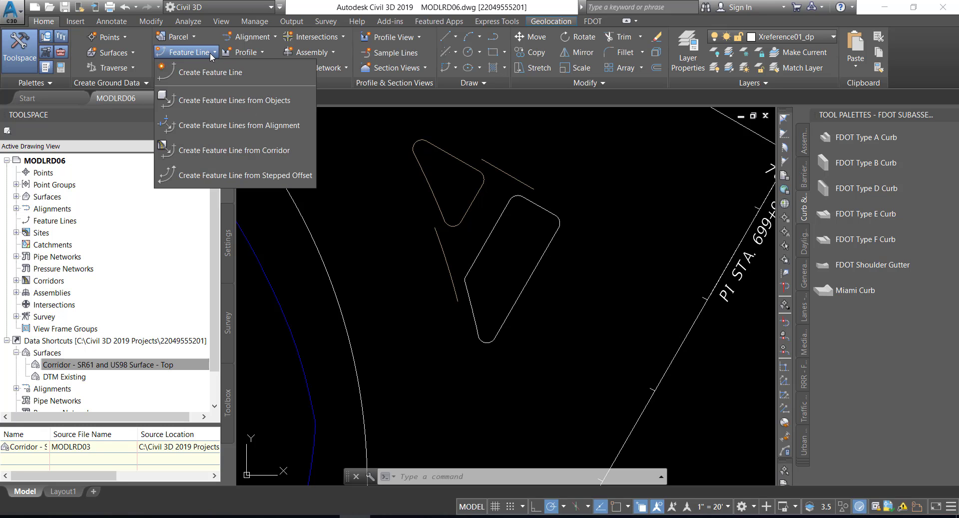
click(217, 100)
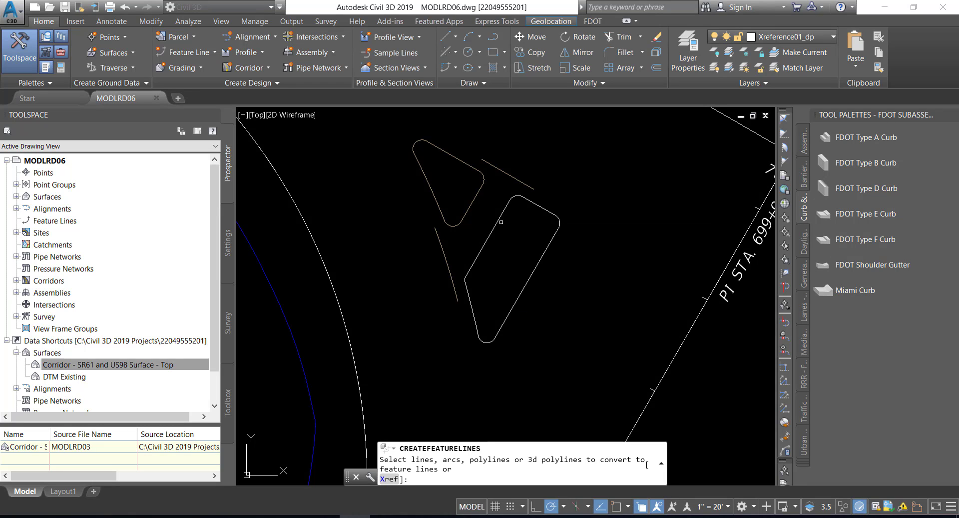
click(497, 223)
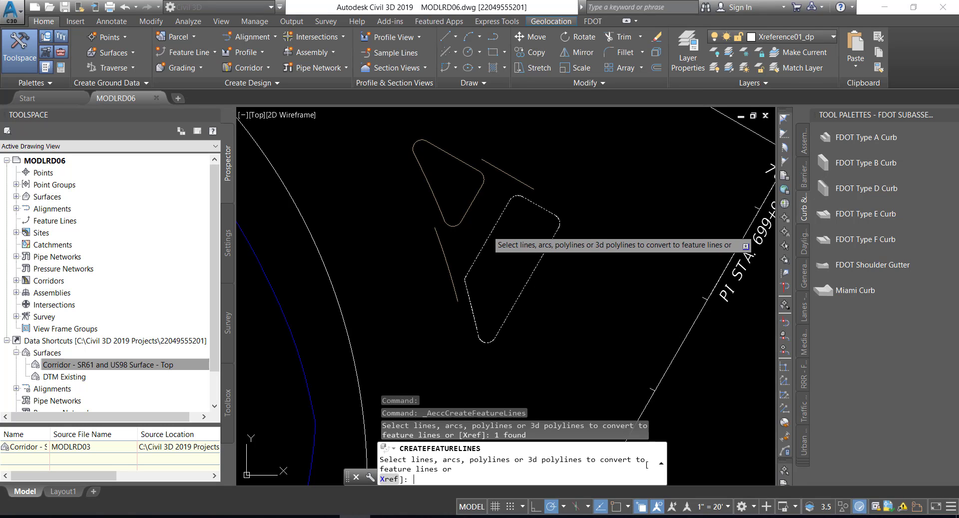
key(Return)
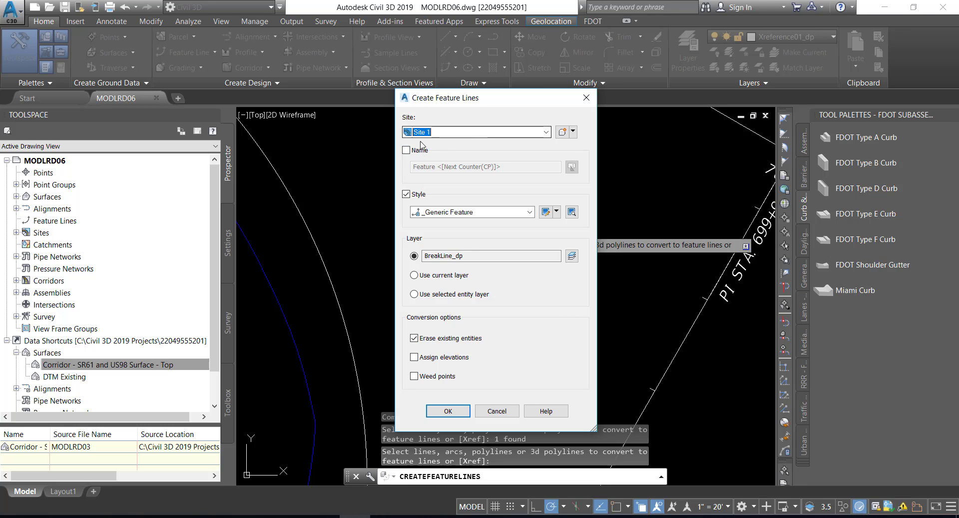
click(406, 151)
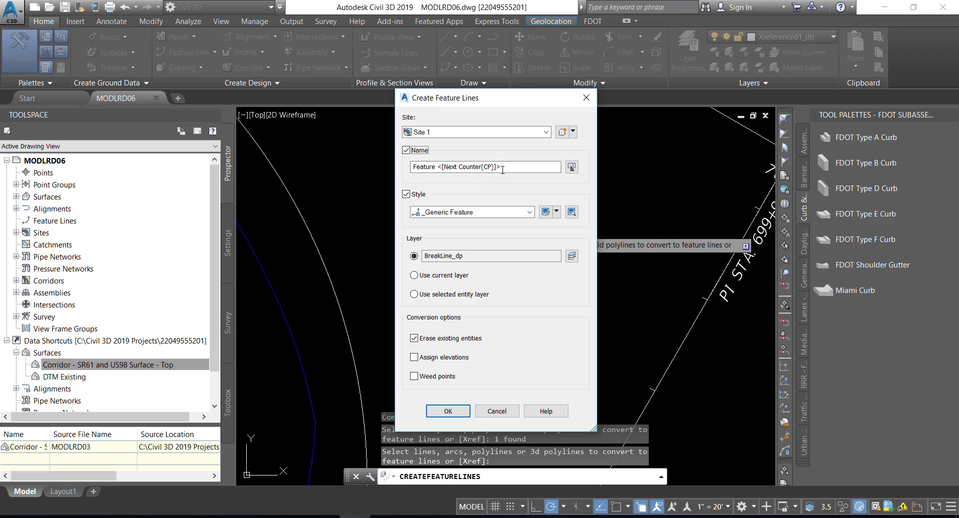
key(Tab)
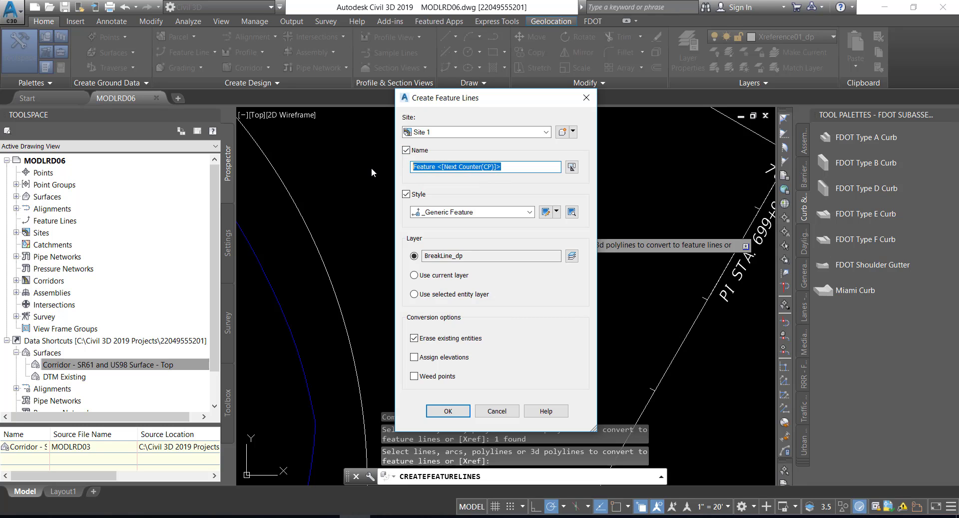
text(FDOT)
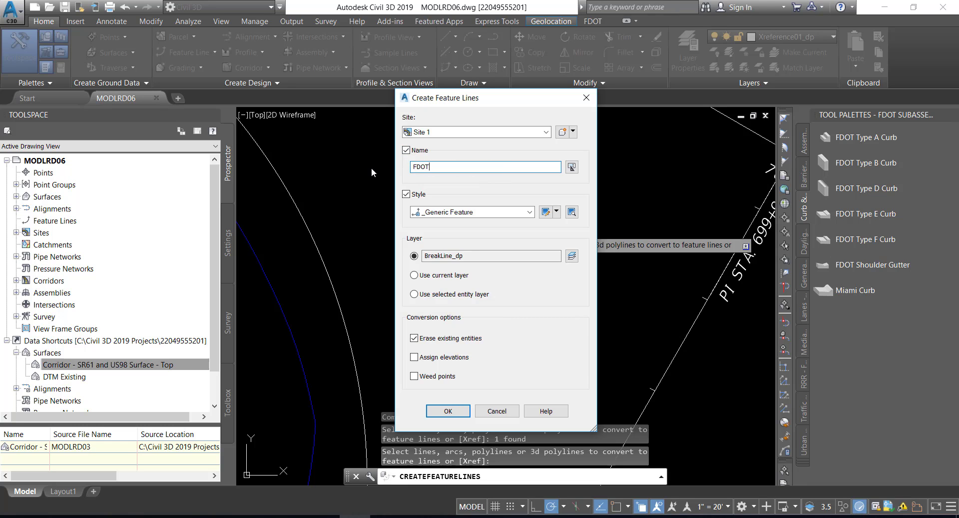
text( PavtConcrete TI - INT - South)
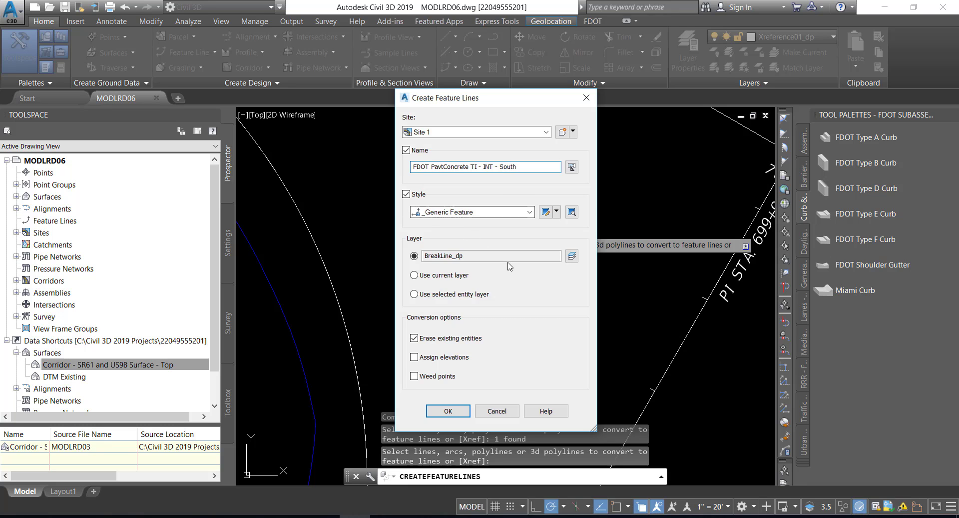
Step: Assign the FDOT PavtConcrete style to the larger outline's feature line, enable elevation assignment, and accept the settings
click(529, 212)
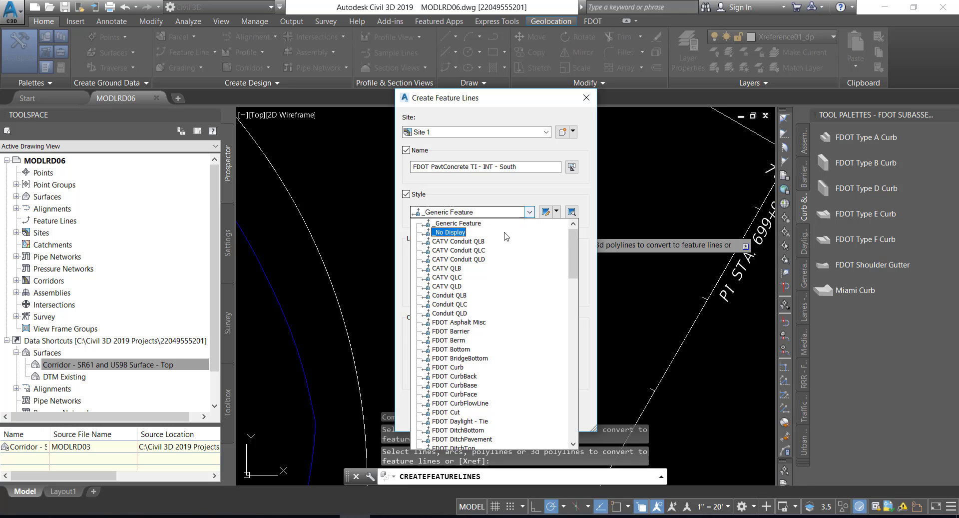
scroll(469, 288, down, 5)
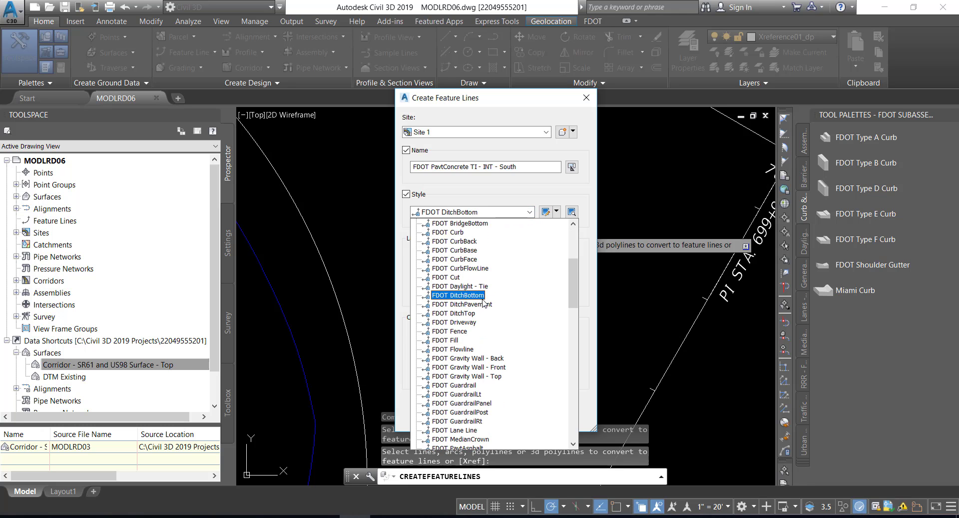
scroll(472, 295, down, 6)
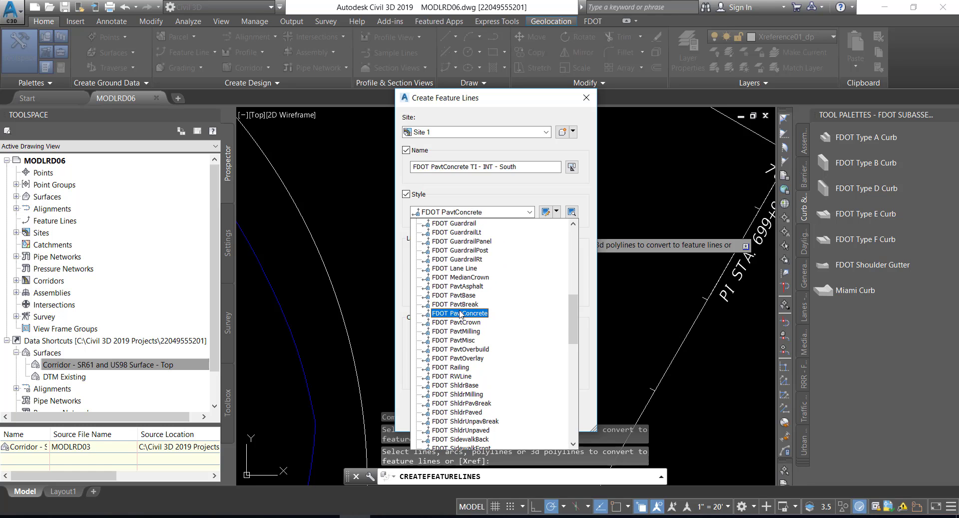
click(462, 313)
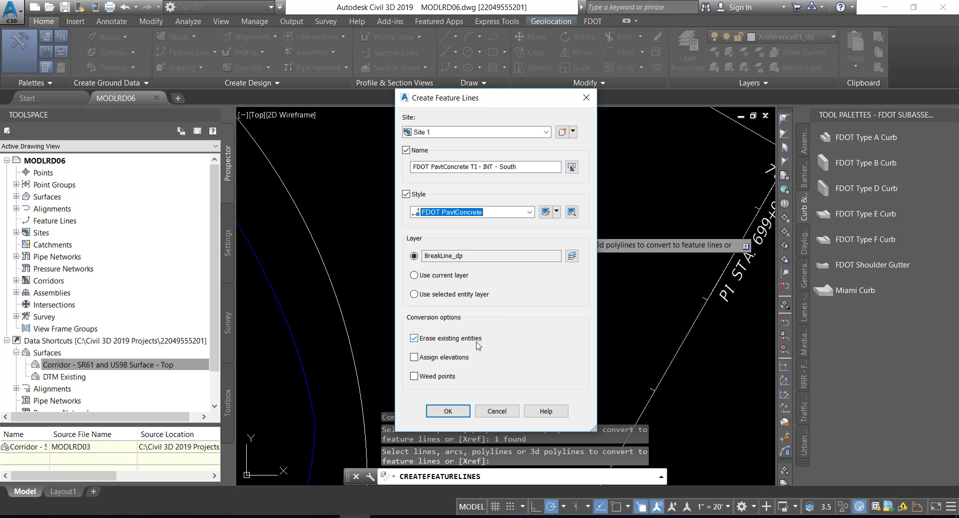
click(413, 356)
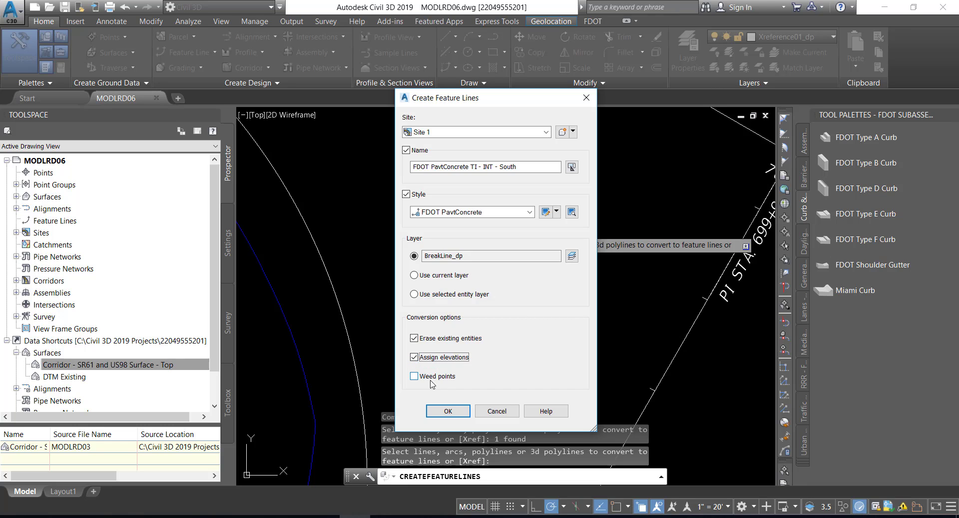
click(448, 412)
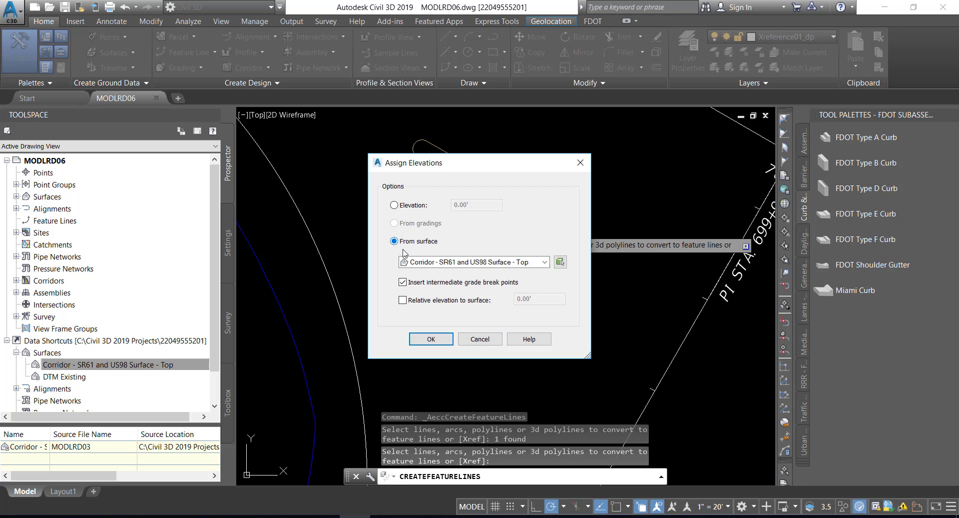
Step: Take elevations from "Corridor - SR61 and US98 Surface - Top" without intermediate grade break points, create the feature line, and save the drawing
click(545, 262)
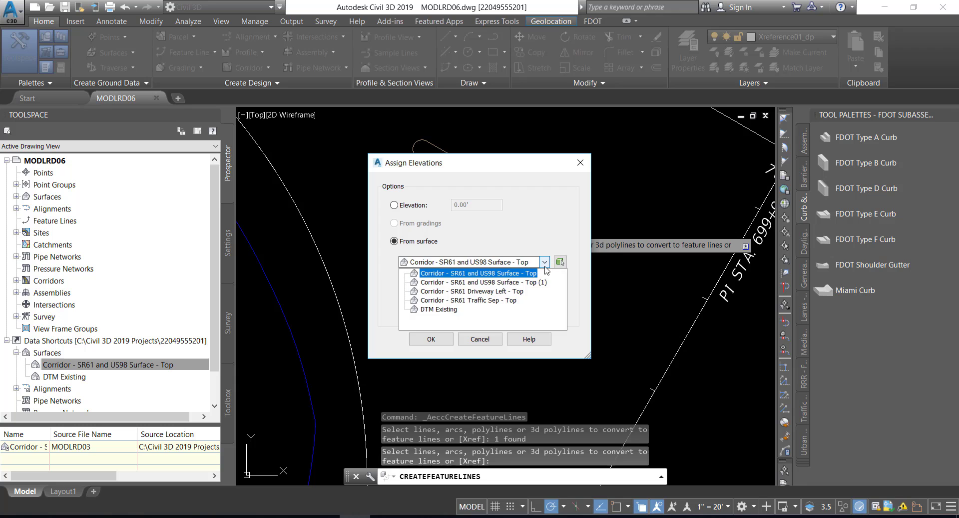
click(492, 273)
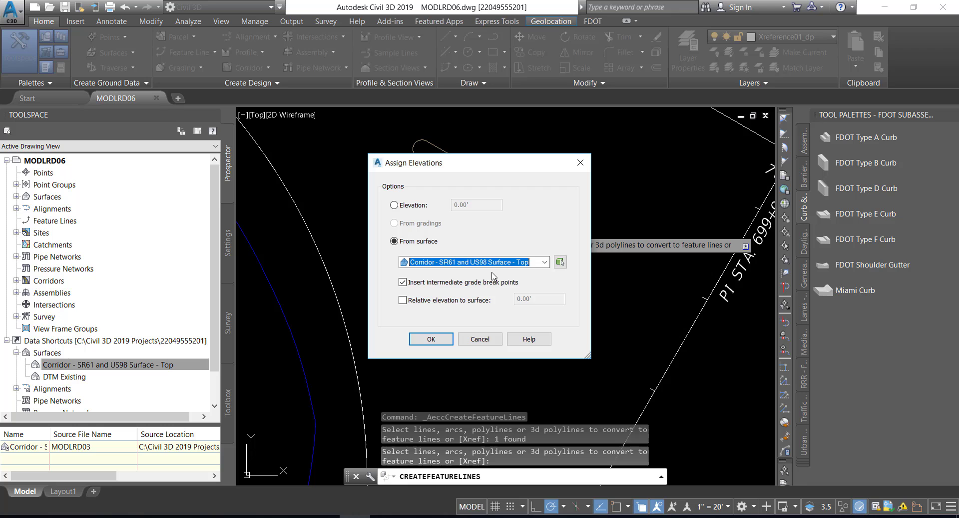
click(404, 282)
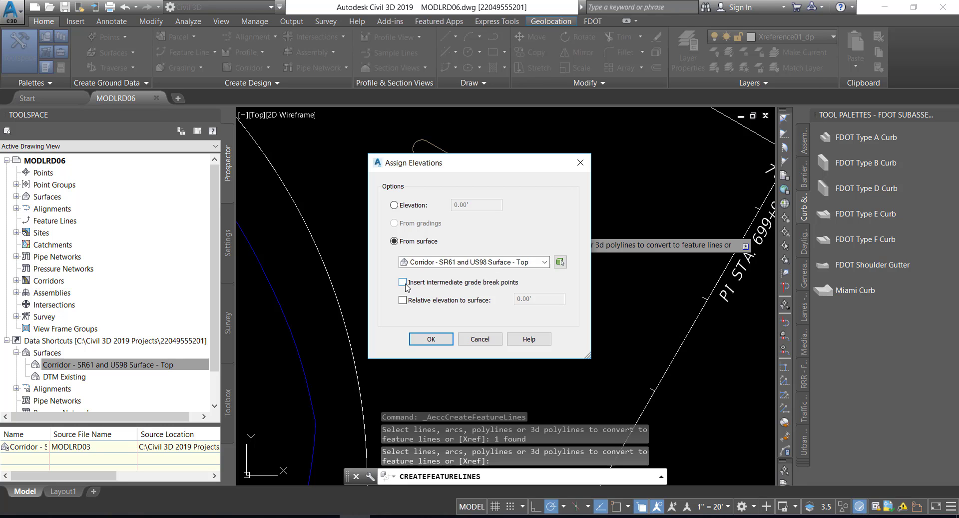
click(431, 339)
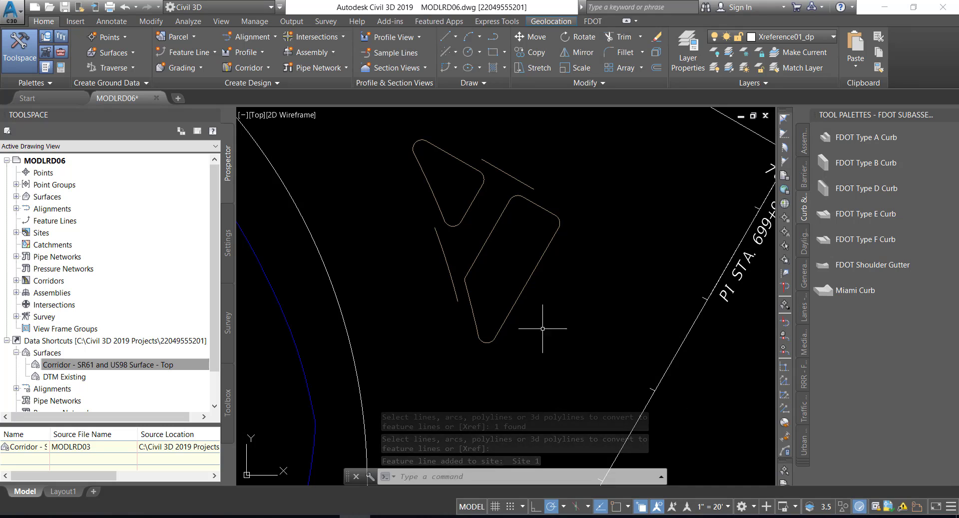
mouse_move(528, 282)
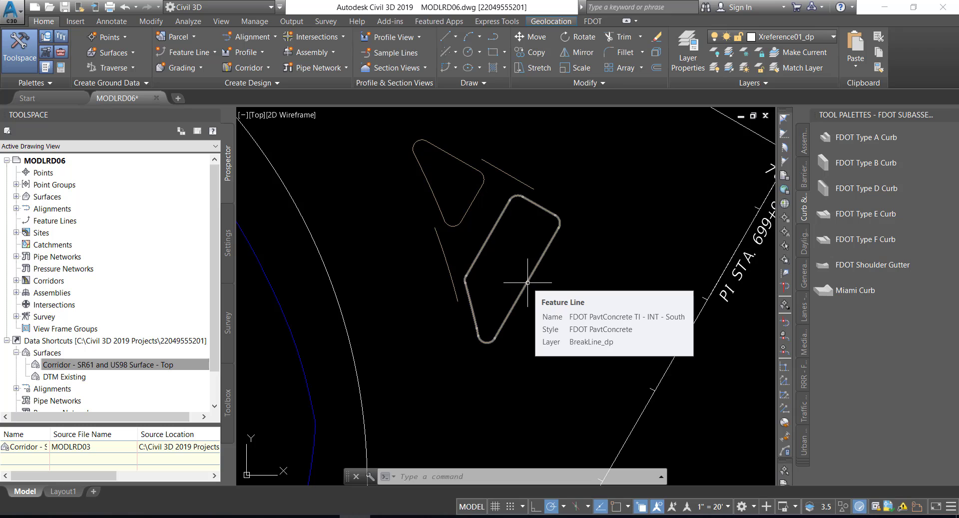
click(66, 9)
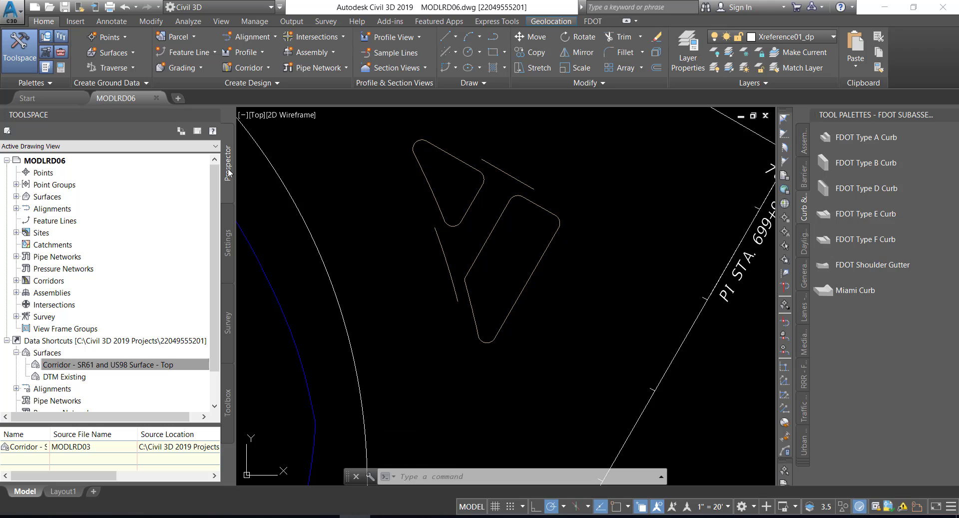
Step: Examine the Site 1 feature line list, checking the names and styles of the FDOT PavtConcrete traffic island entries
click(16, 233)
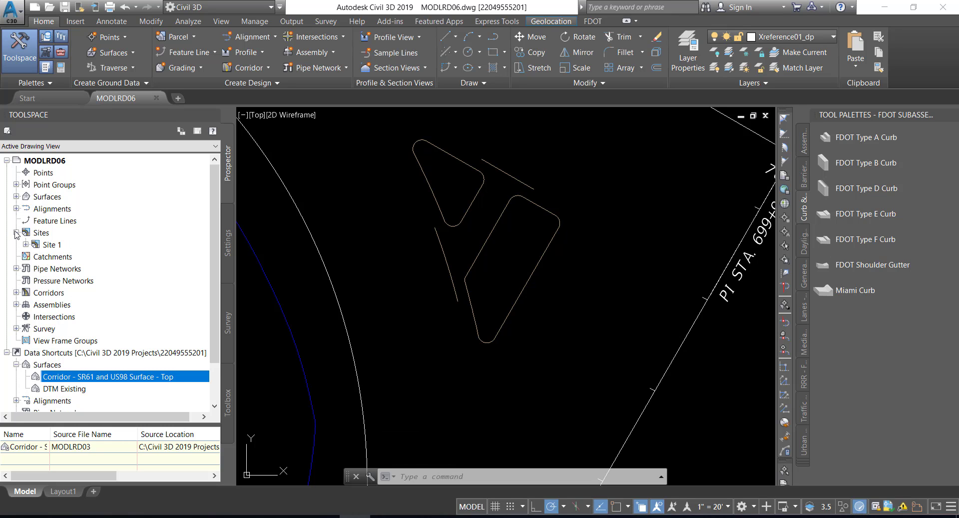
click(25, 244)
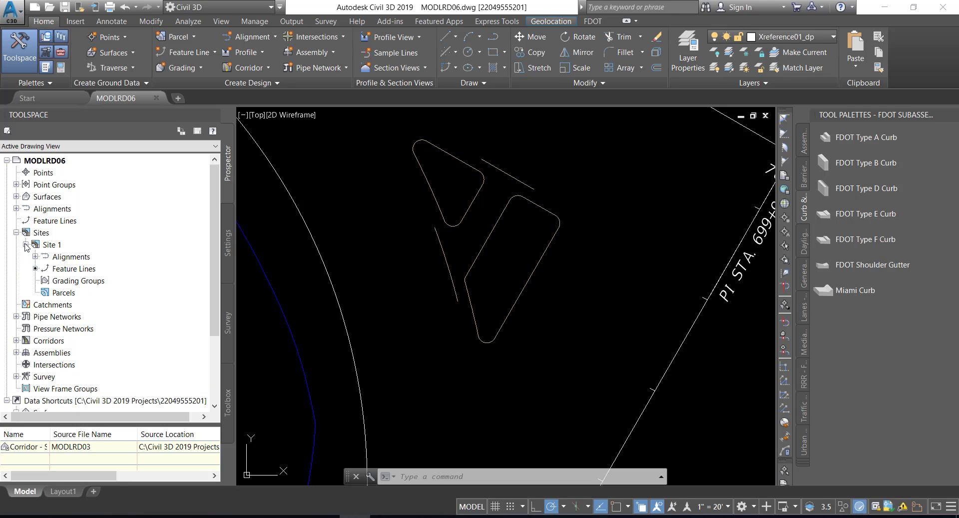
click(67, 272)
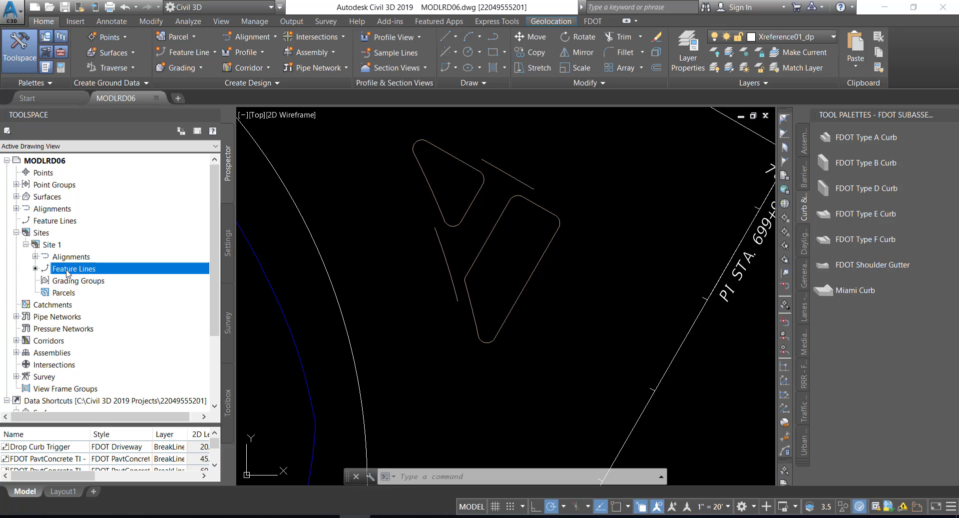
drag(97, 425, 96, 328)
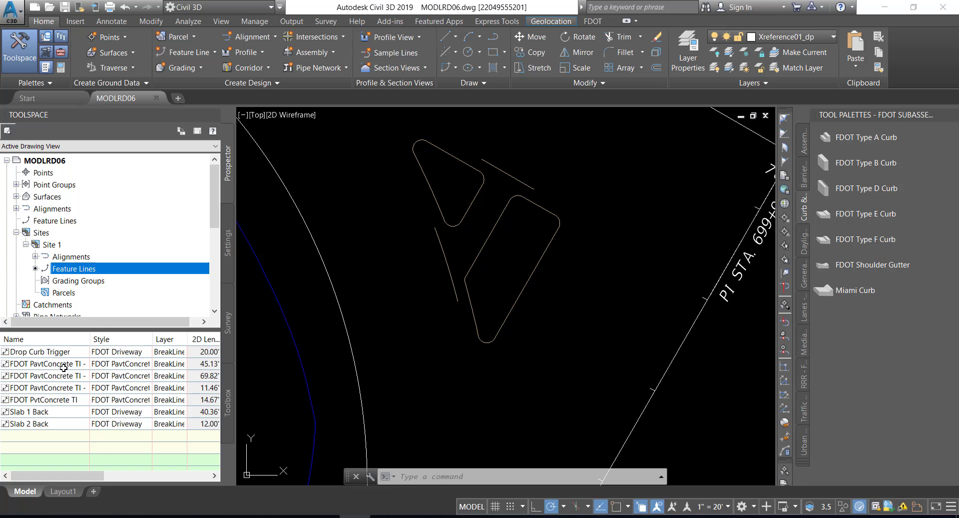
click(63, 363)
click(58, 376)
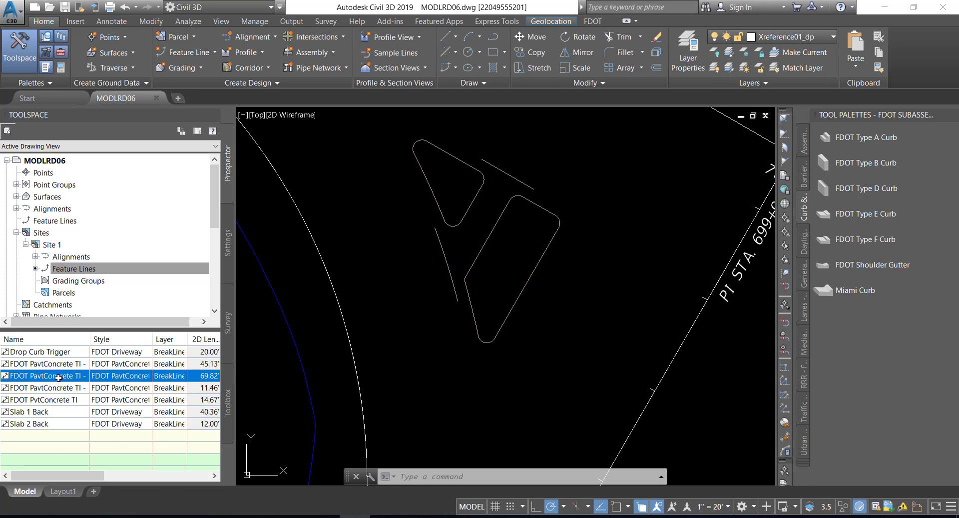
click(54, 388)
click(54, 399)
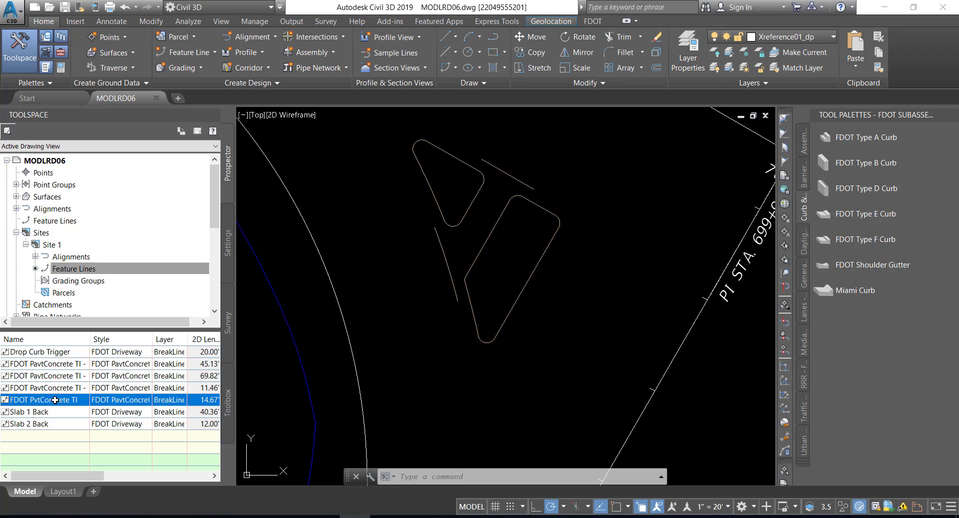
mouse_move(55, 400)
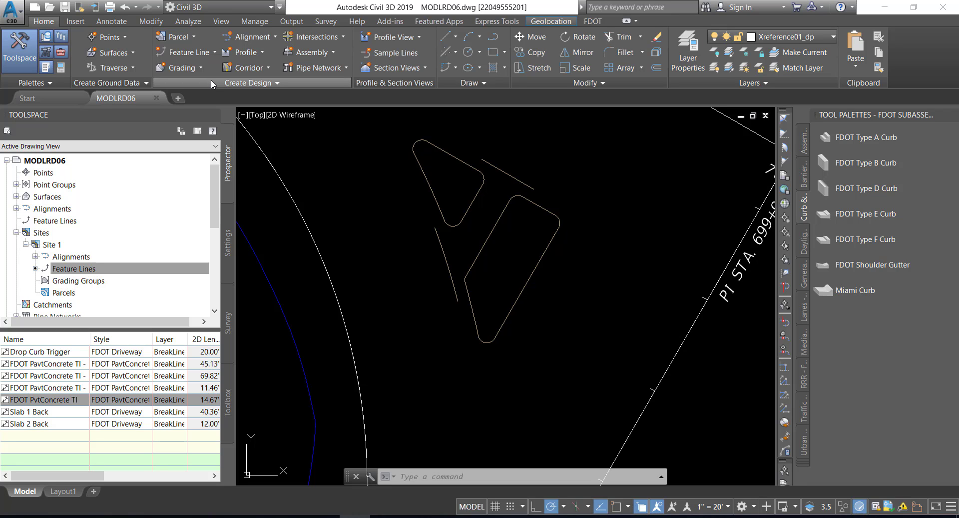
Step: Start creating a TIN surface on the DTM layer and name it "Traffic Island - Sidewalk"
click(229, 80)
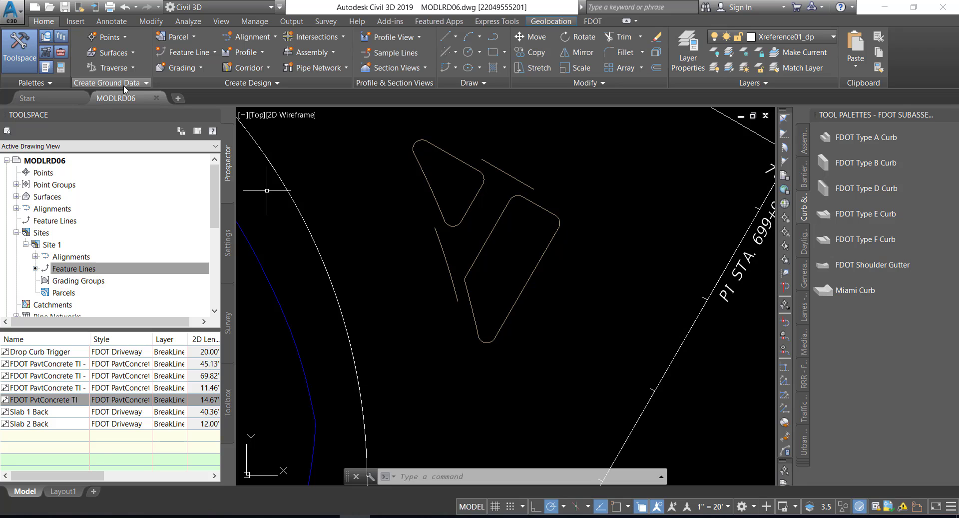
click(131, 53)
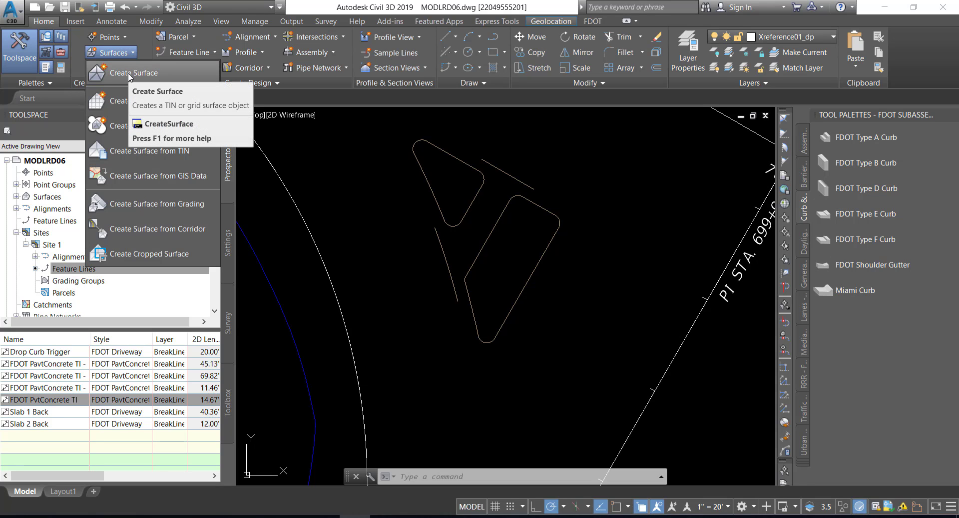
click(128, 73)
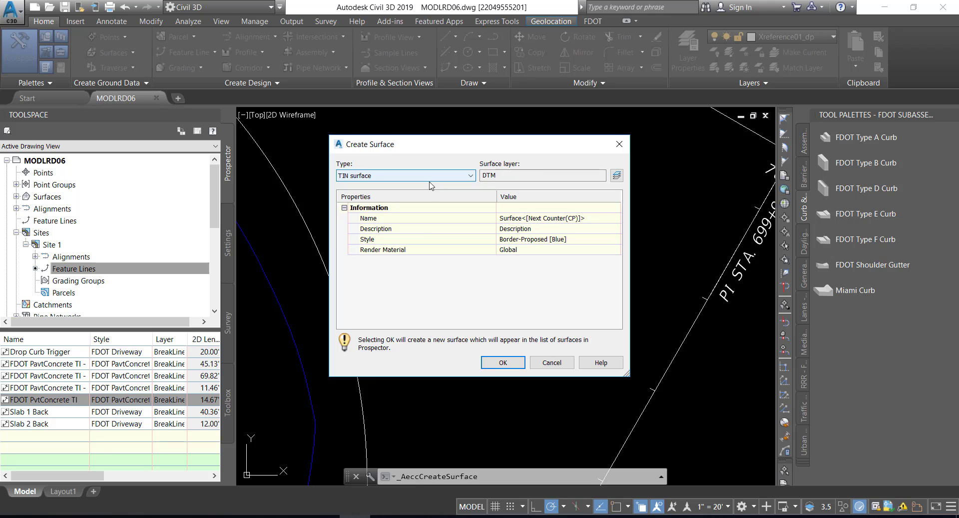
click(581, 219)
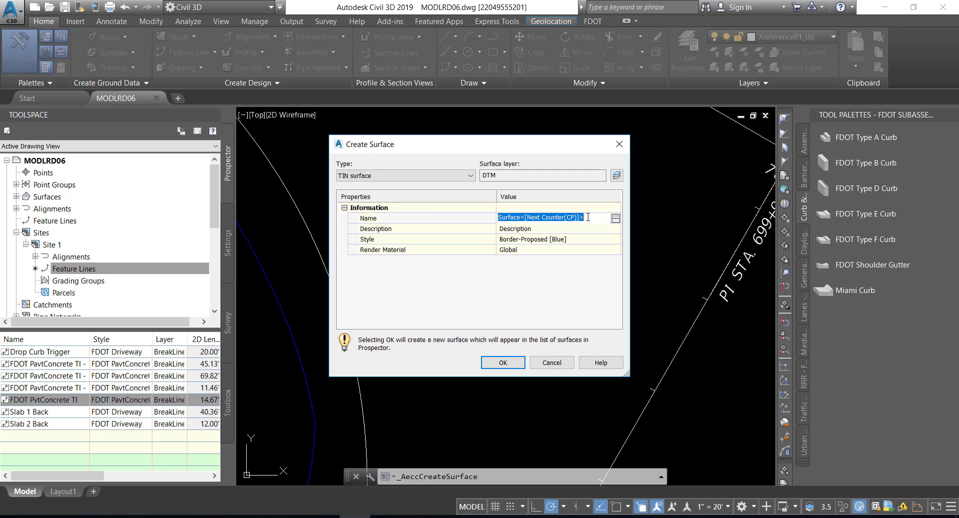
text(T)
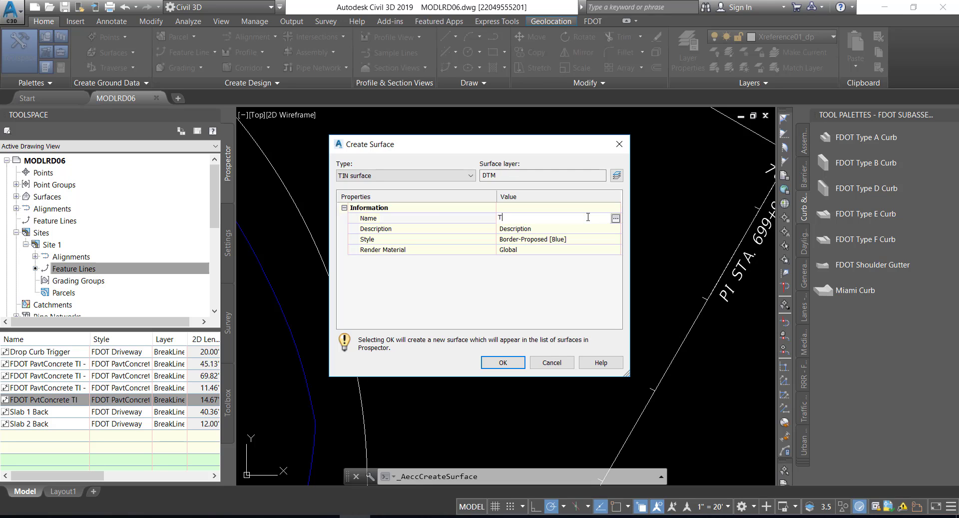
text(raffic Isnald)
key(BackSpace)
key(BackSpace)
key(BackSpace)
key(BackSpace)
key(BackSpace)
text(land - Sidewalk)
Step: Assign the Triangles 1-1 Proposed [Blue] style to the new surface and create it
click(595, 241)
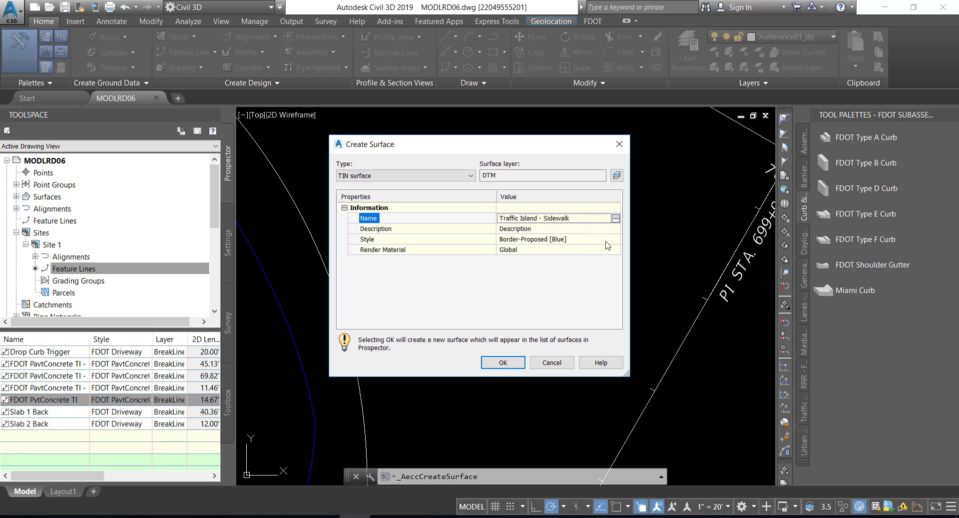
click(606, 242)
click(616, 239)
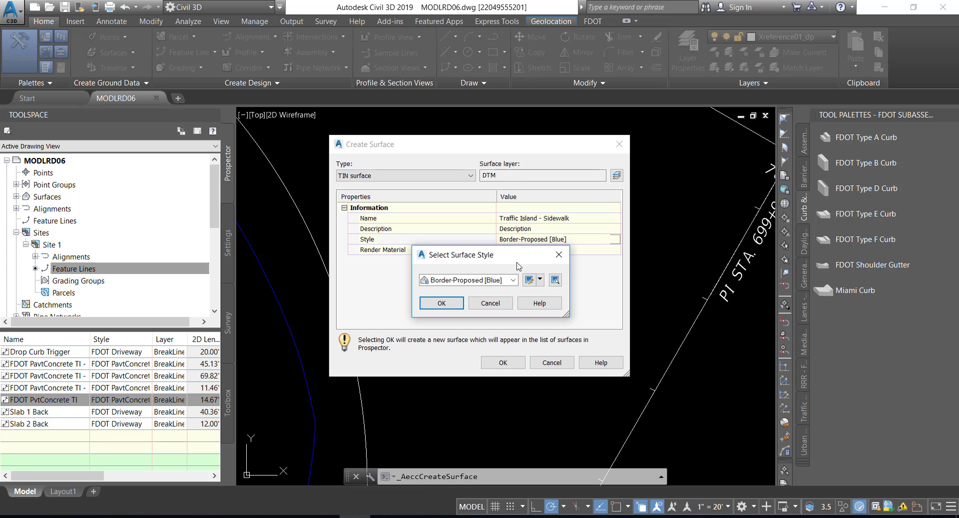
click(513, 280)
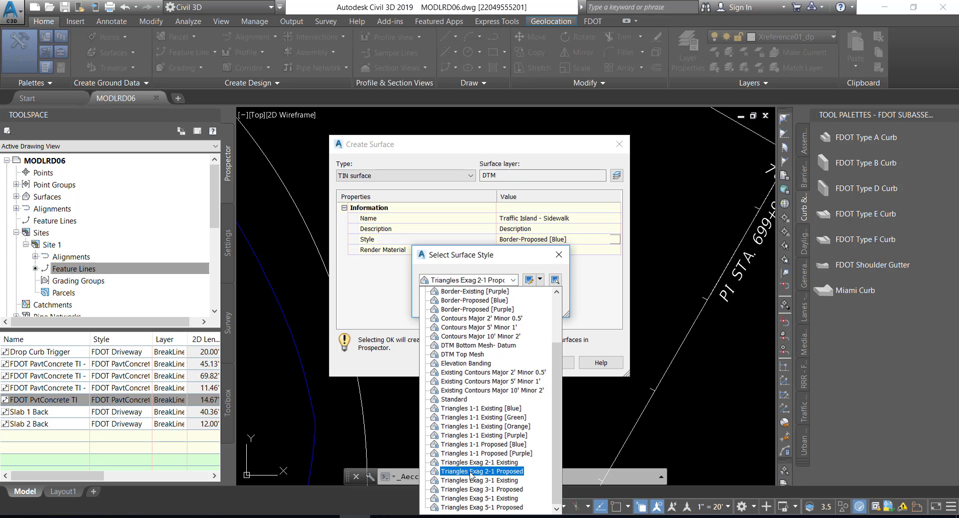
click(472, 444)
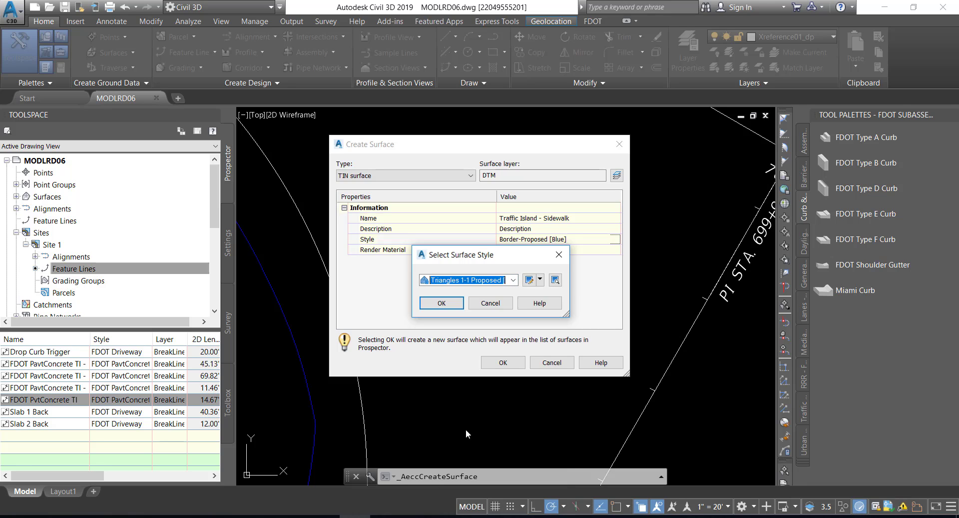
click(443, 303)
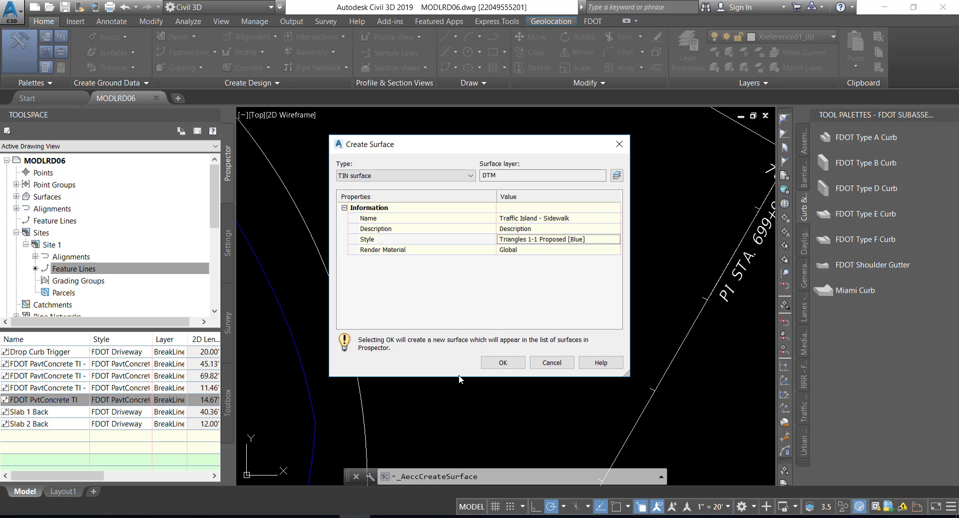
click(499, 364)
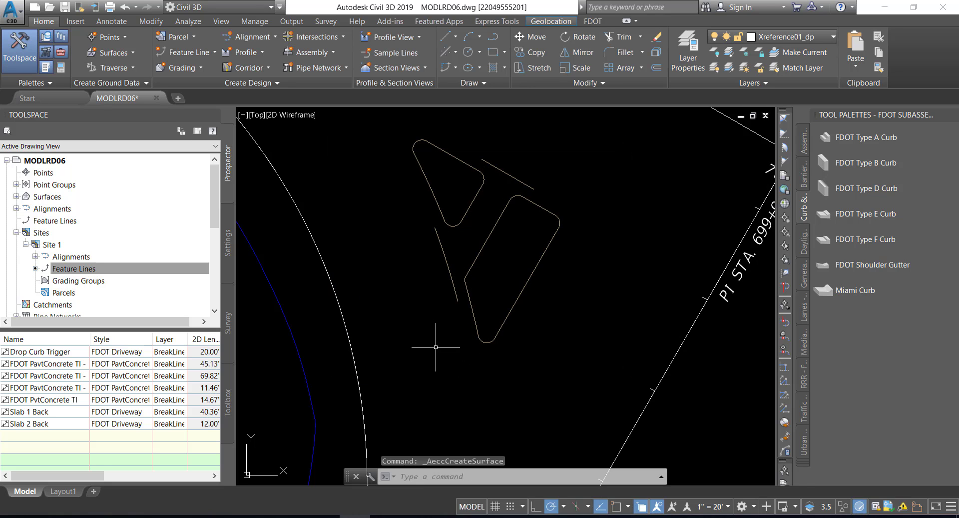
Step: Expand the drawing's surfaces and the Traffic Island - Sidewalk entry, and select that surface in the drawing
mouse_move(435, 346)
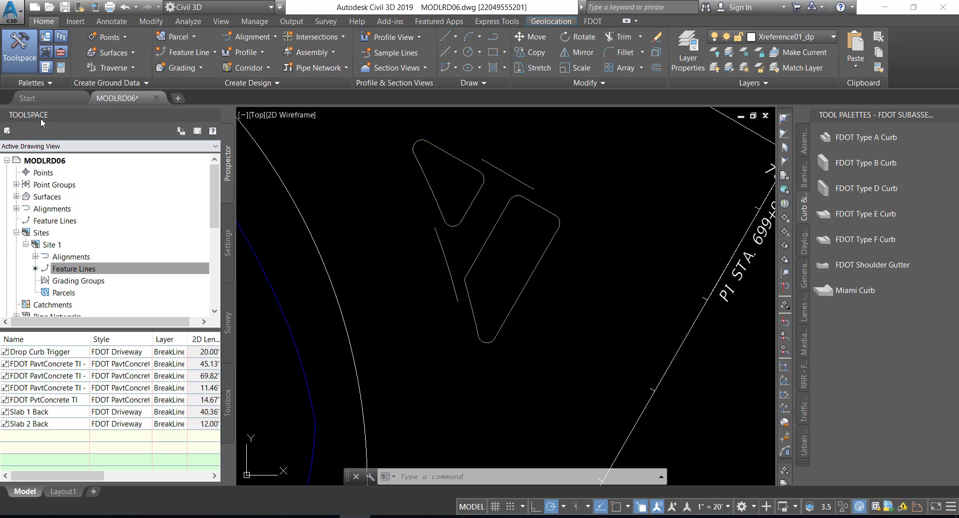
click(16, 197)
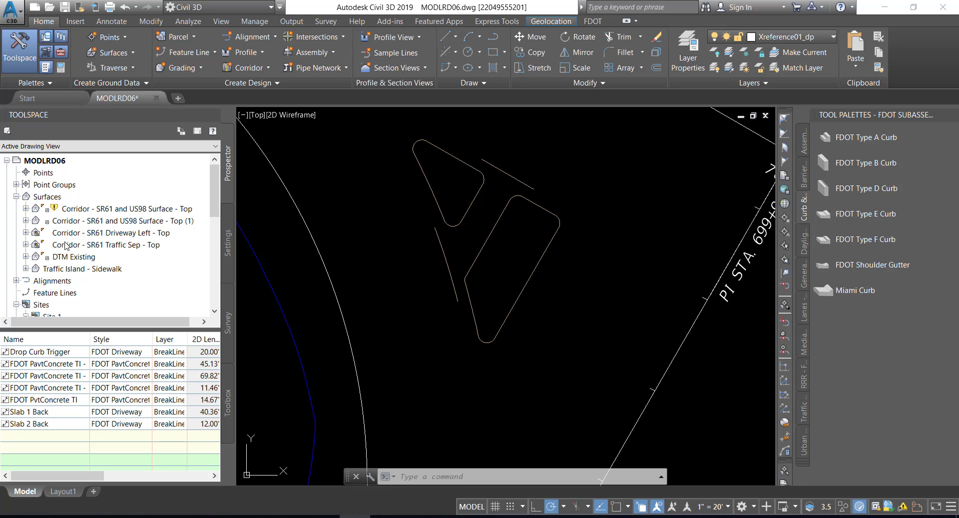
click(65, 268)
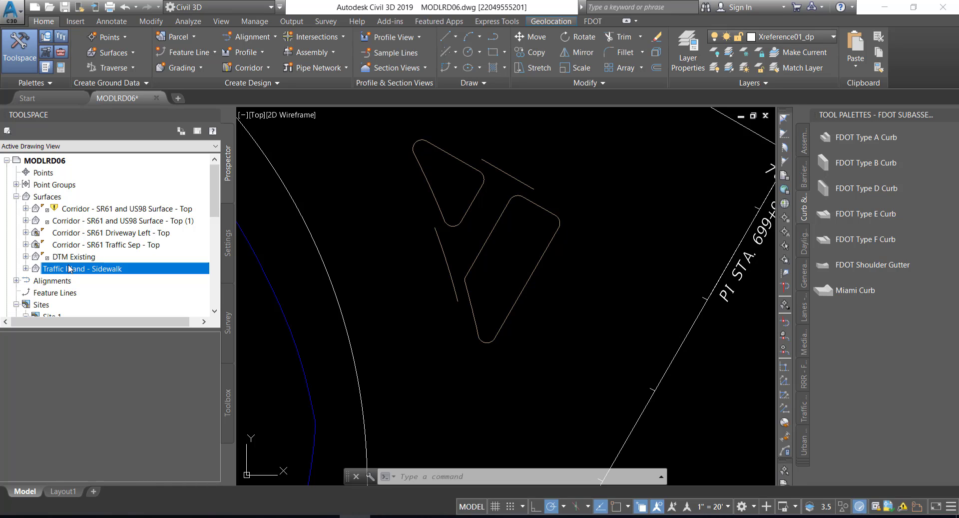
click(25, 269)
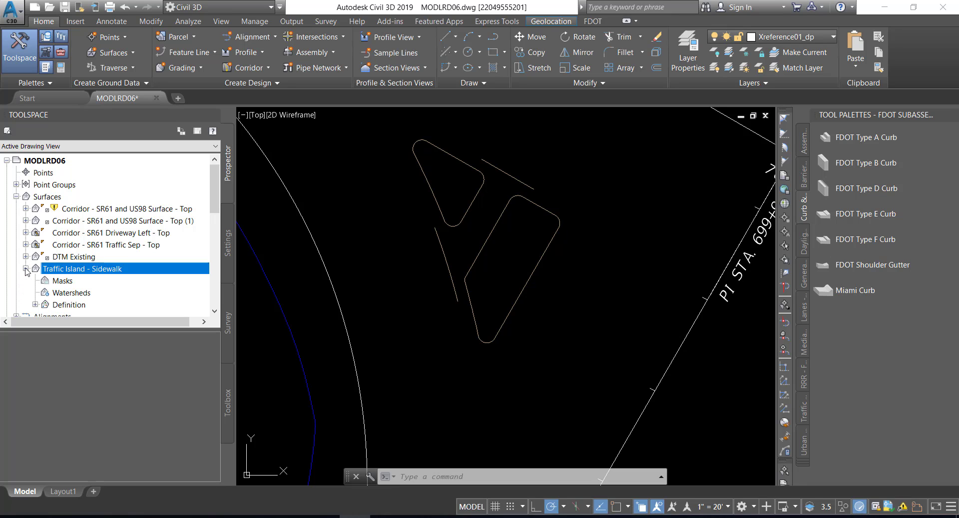
right_click(65, 268)
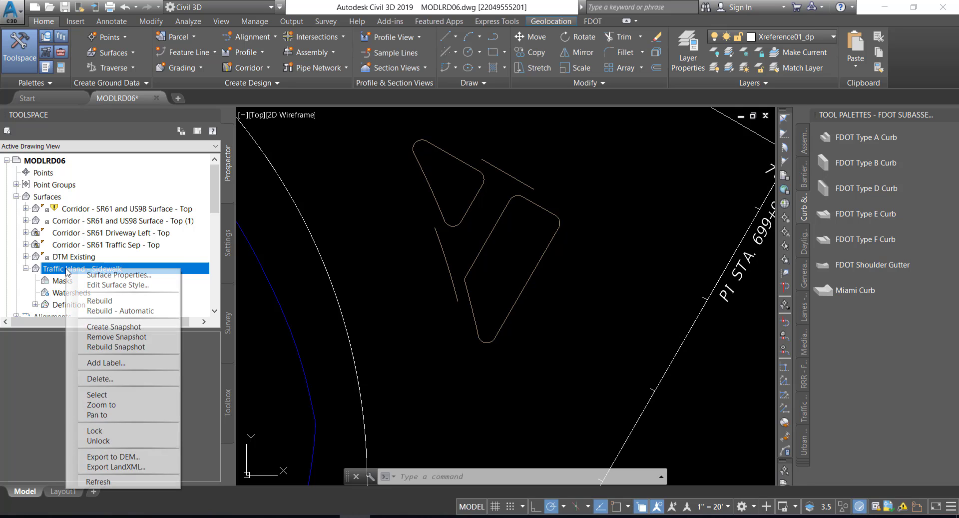
click(119, 394)
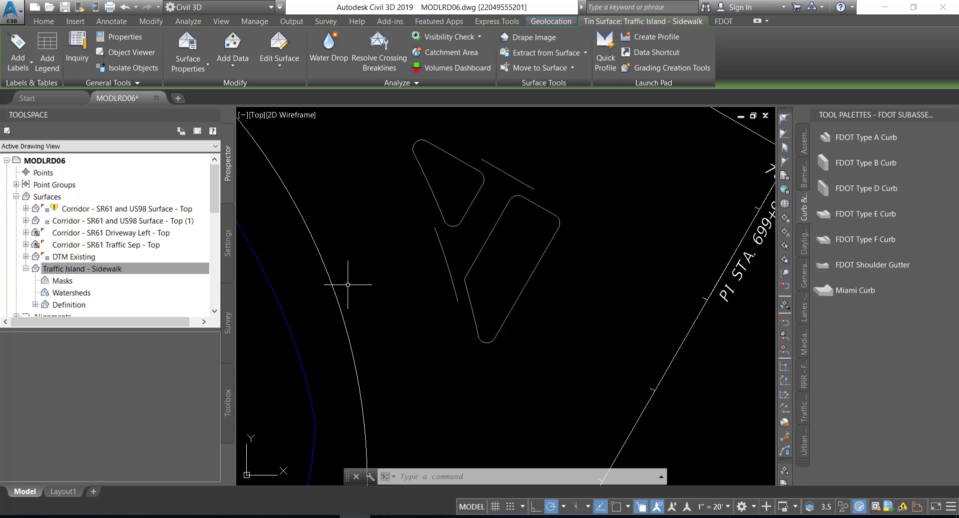
Step: Start adding breaklines to the surface with the description "FDOT PavtConcrete TI - Side - North" and the Standard type
mouse_move(348, 283)
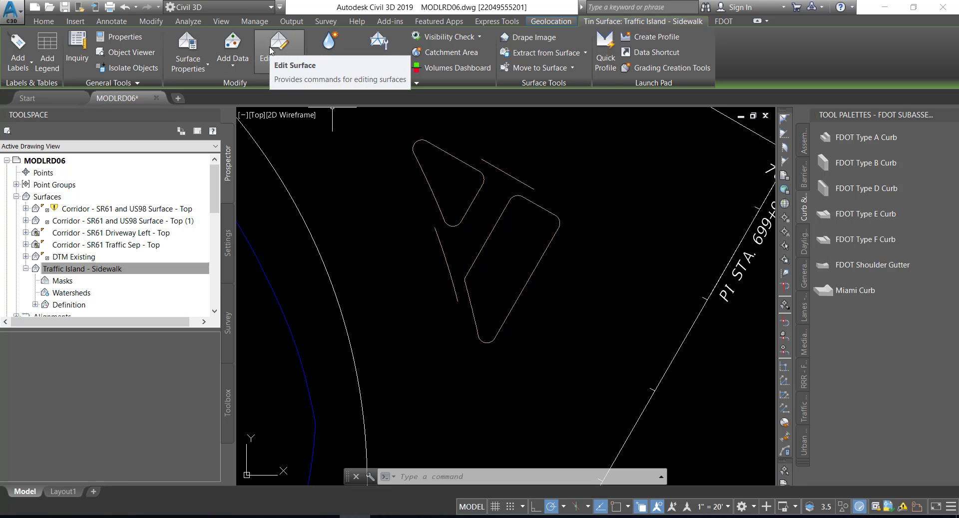
click(234, 70)
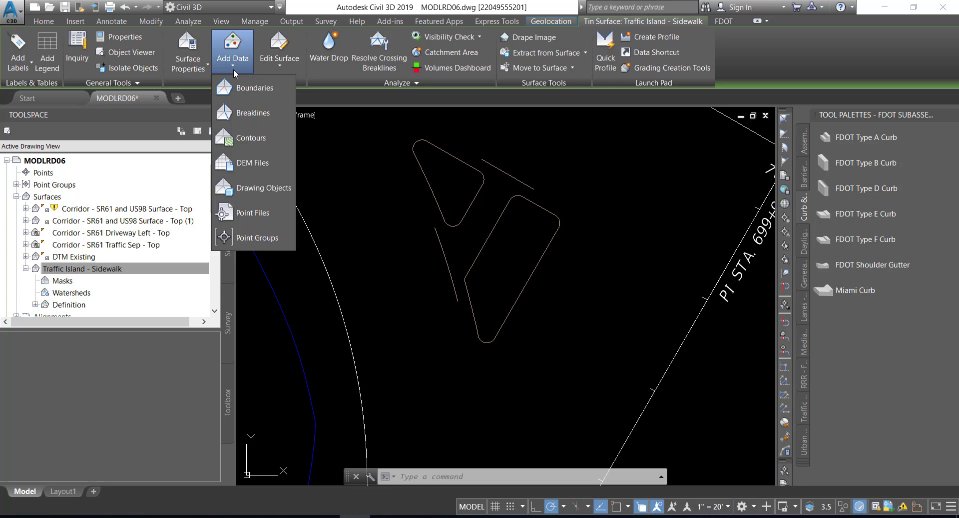
click(225, 113)
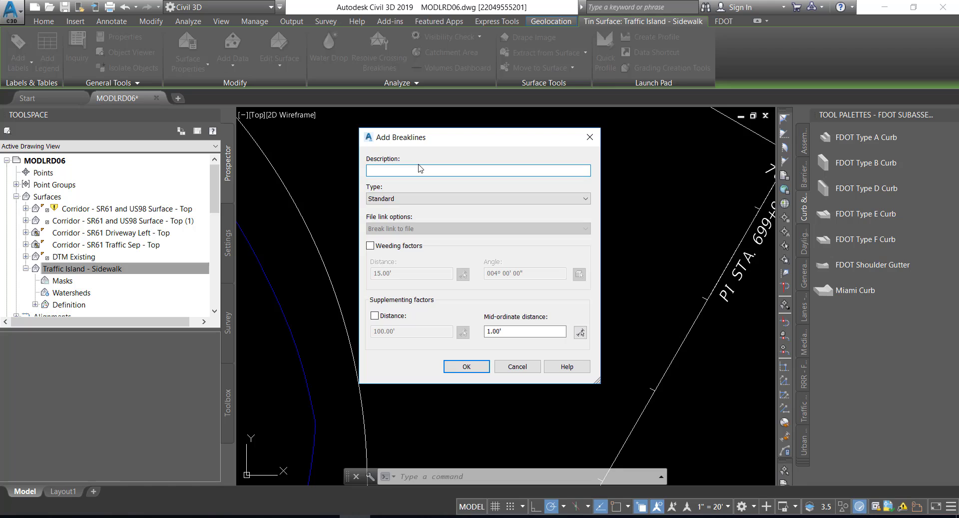
text(FDOT PavtConcrete TI - Side - North)
click(406, 199)
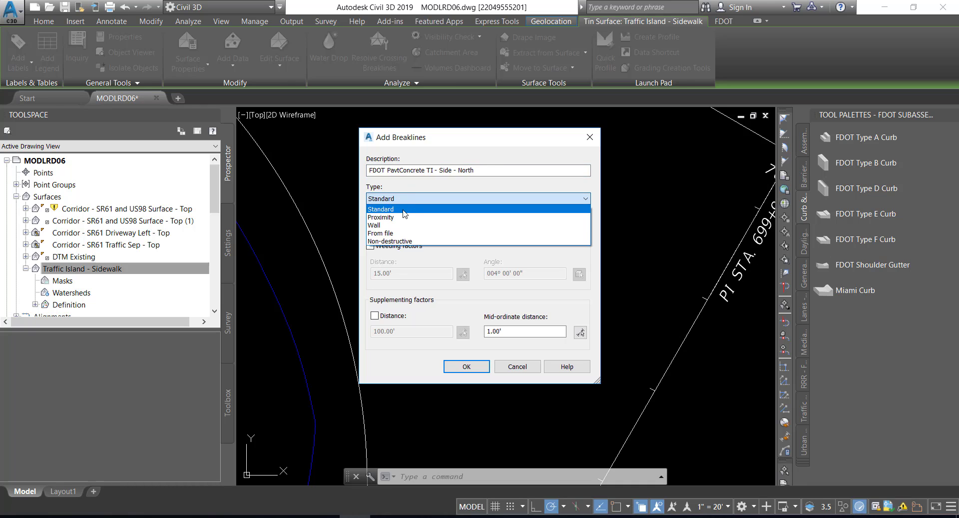
click(406, 208)
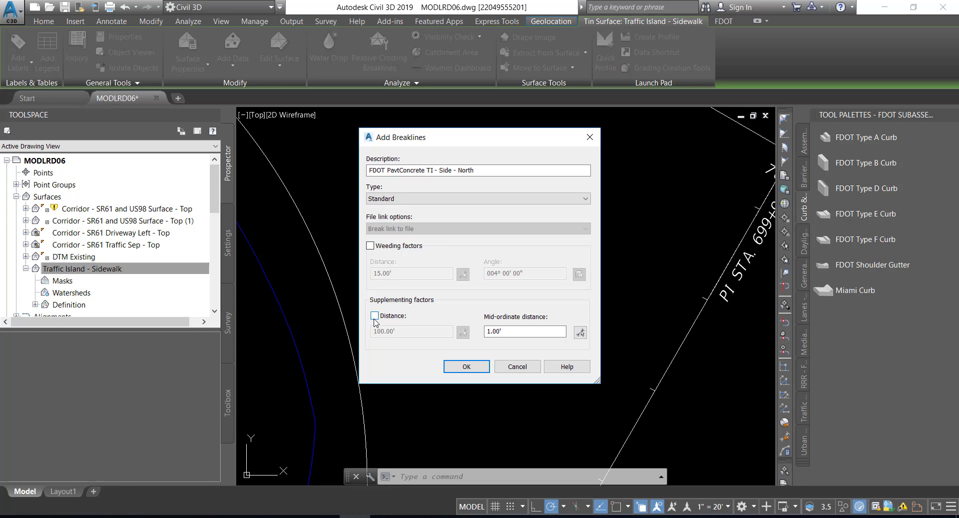
Step: Set a 5-foot supplementing distance and .01 mid-ordinate distance, and add the straight segment northeast of the gap between the outlines as the breakline
click(374, 315)
drag(400, 331, 343, 329)
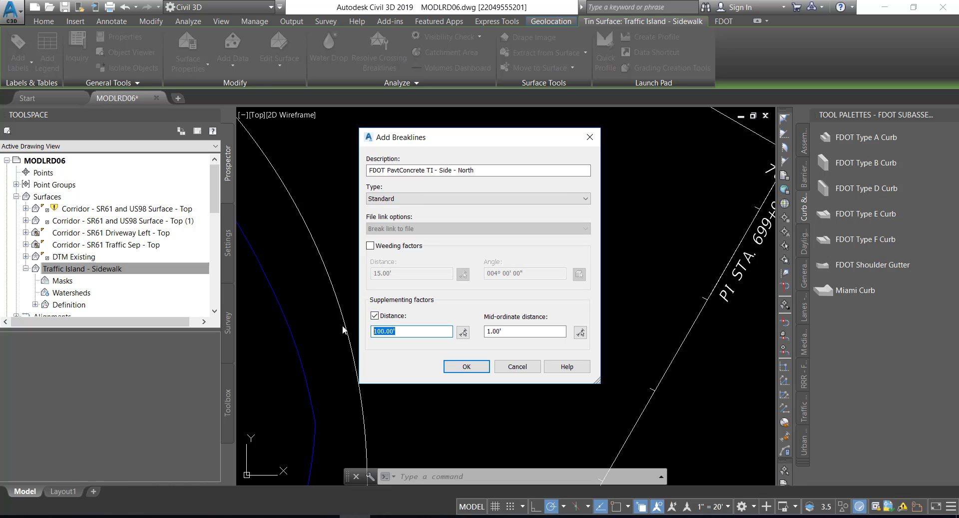
text(5)
drag(521, 333, 457, 330)
text(.01)
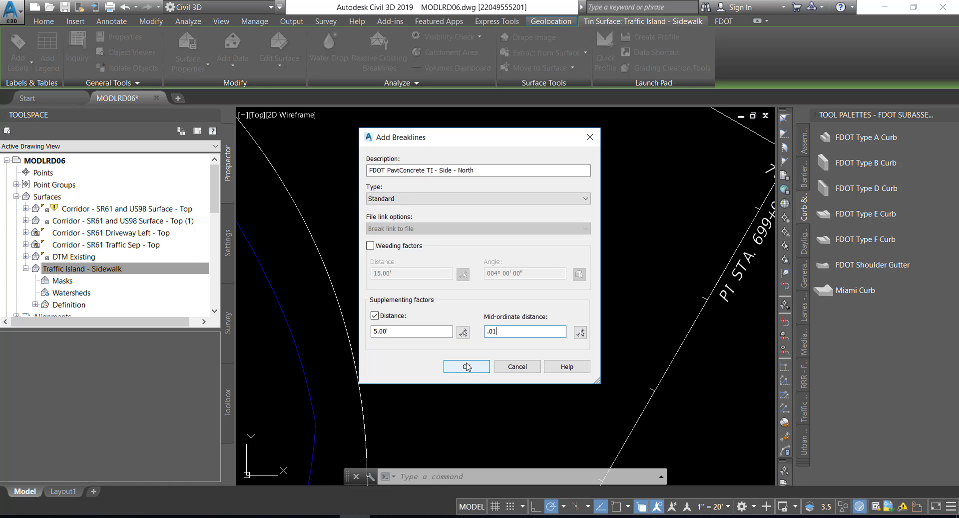
click(467, 366)
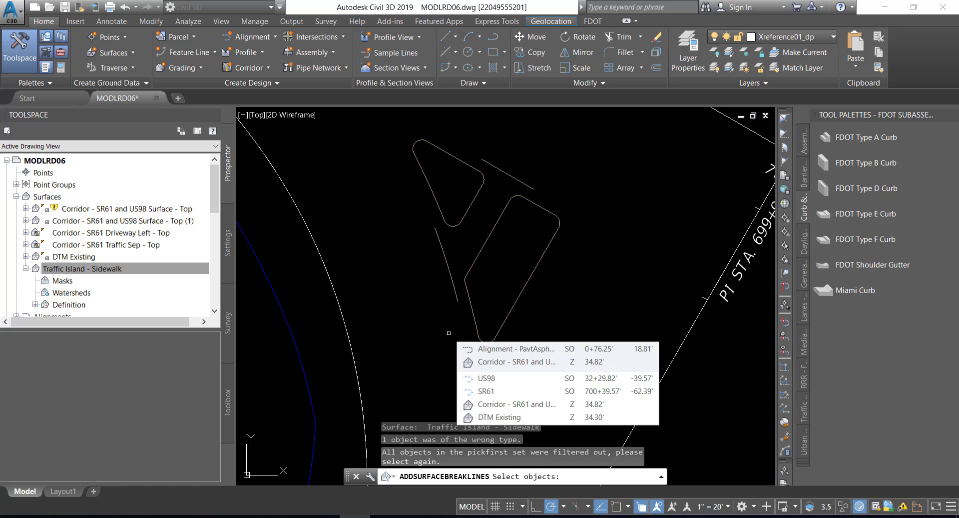
click(514, 178)
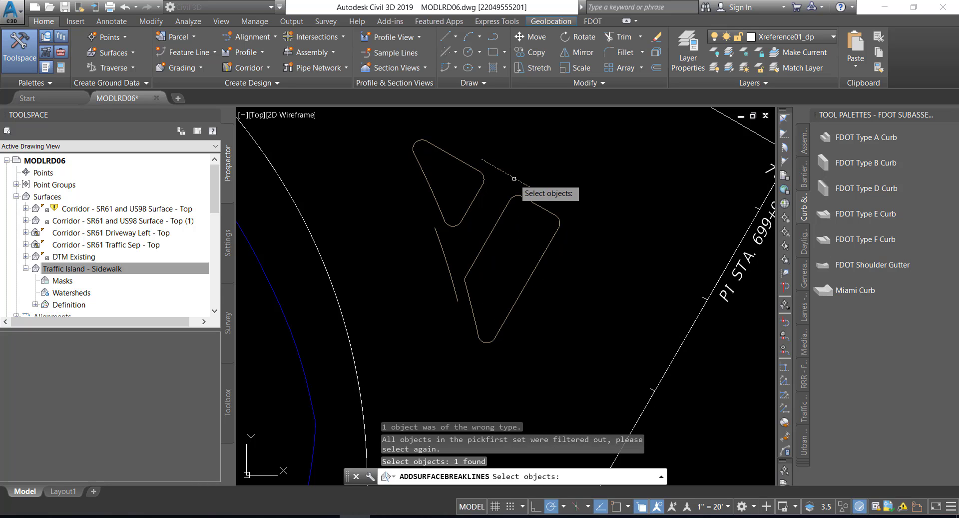
key(Return)
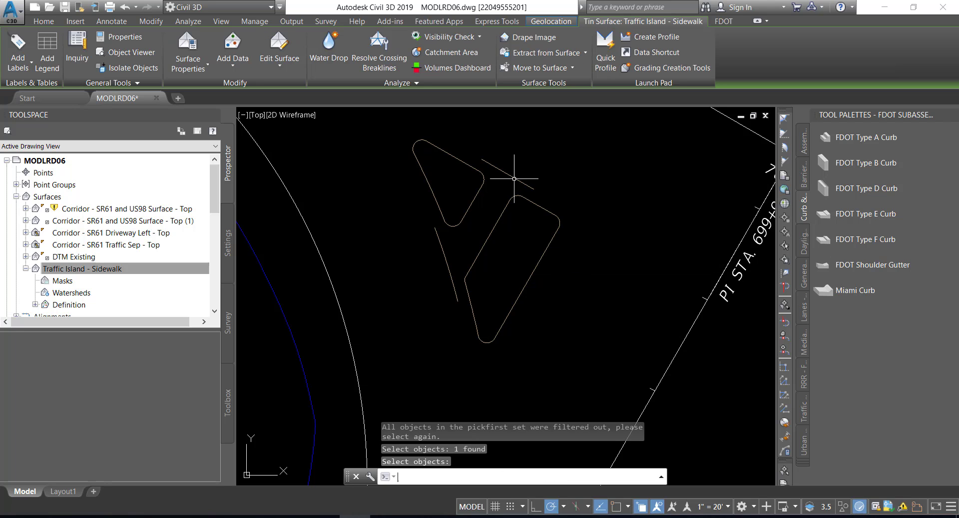
Step: Start a second breakline set on the surface with the description "FDOT PavtConcrete TI - Side - South"
click(229, 68)
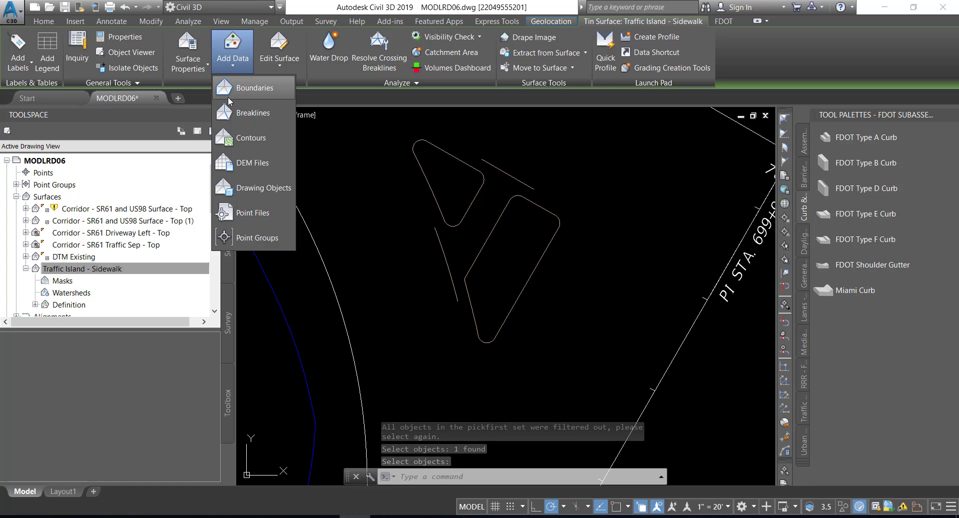
click(234, 112)
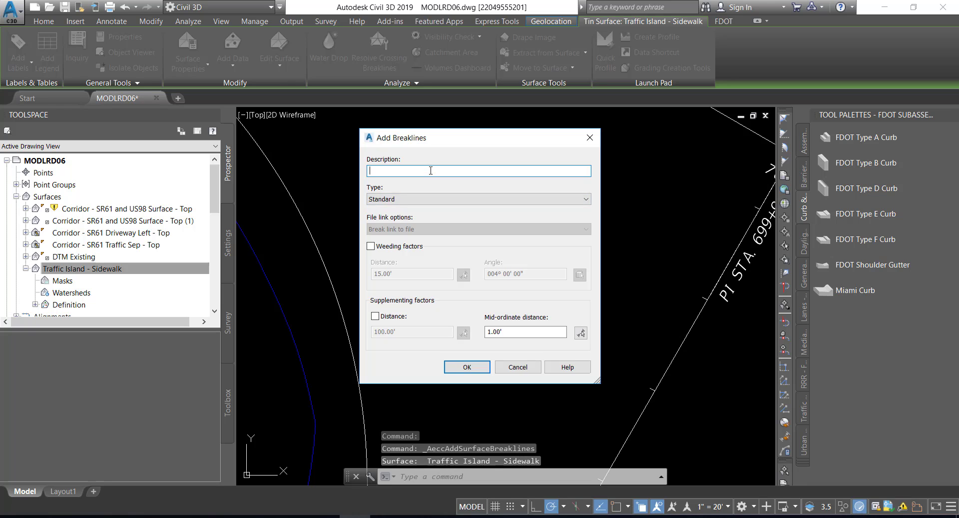
text(FD)
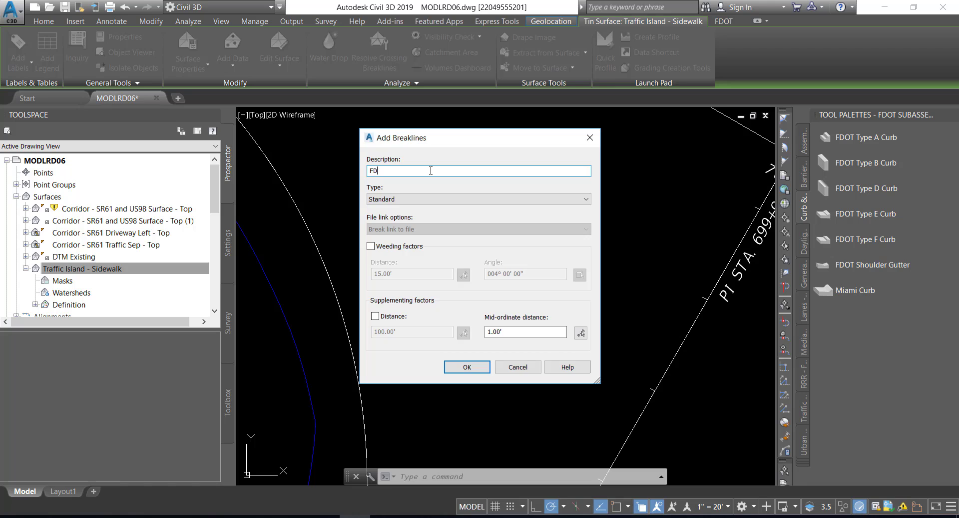
text(OT PavtConcrete TI - Side - South)
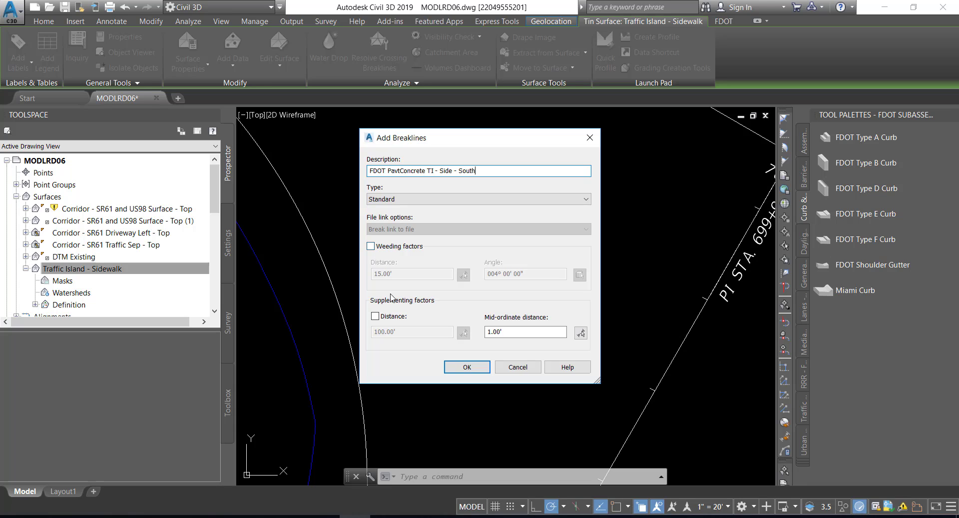
Step: Set the supplementing distance to 5 feet and mid-ordinate distance to .01, and add the curved segment southwest of the outlines as the breakline
click(376, 316)
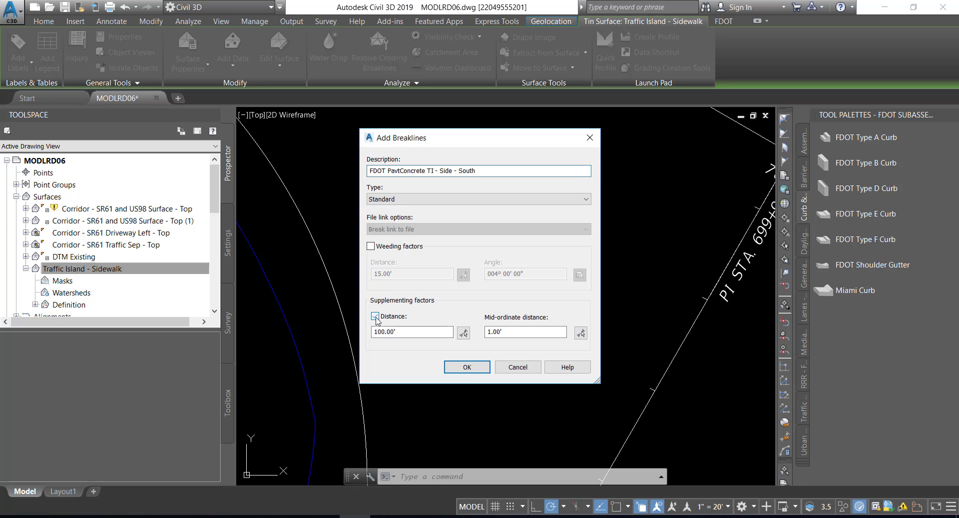
drag(403, 331, 361, 329)
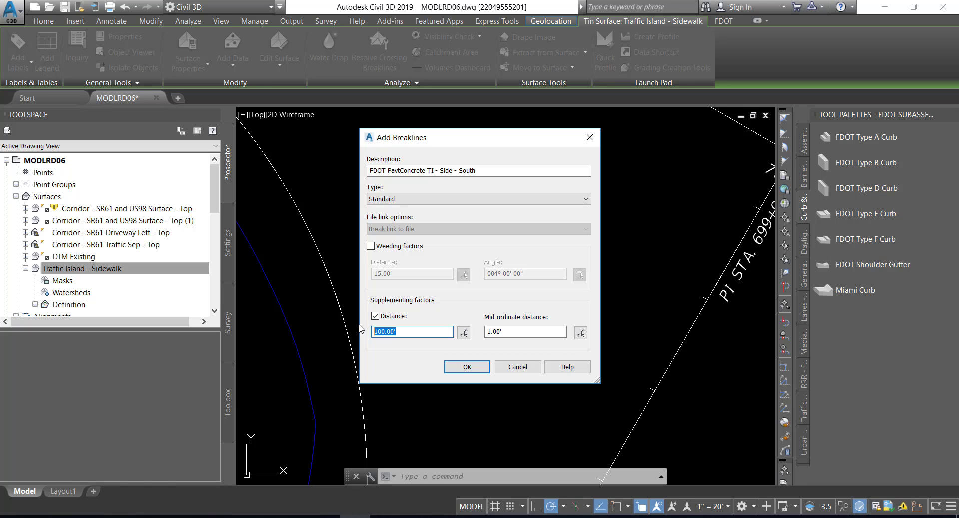
text(5)
key(Tab)
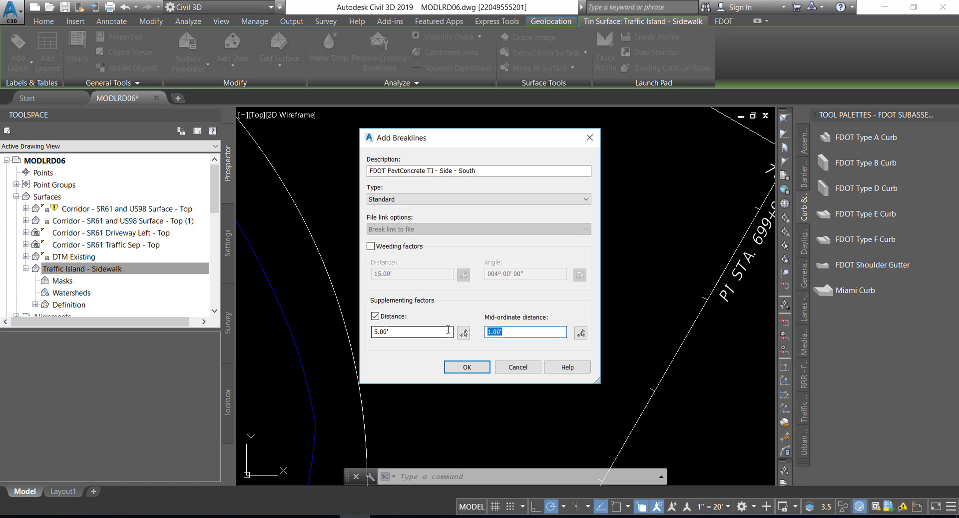
text(.01)
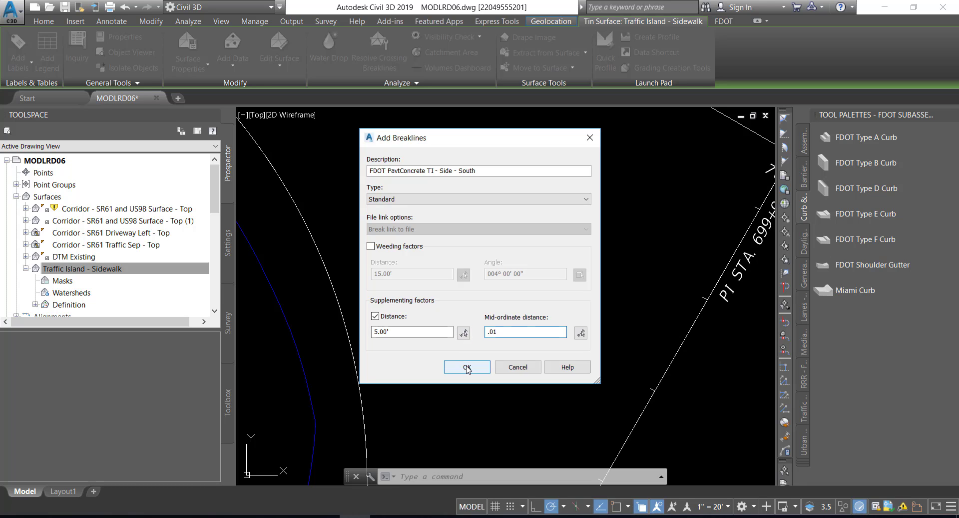
click(467, 367)
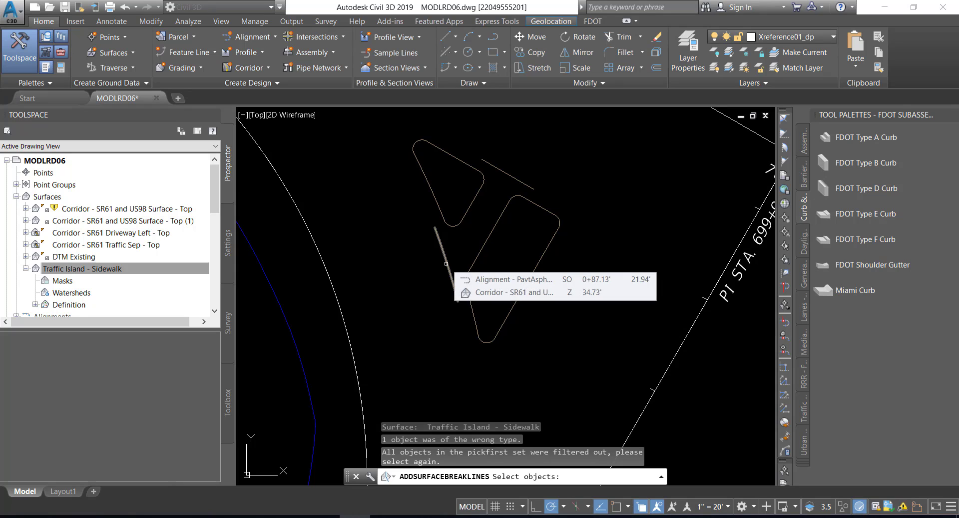
click(446, 263)
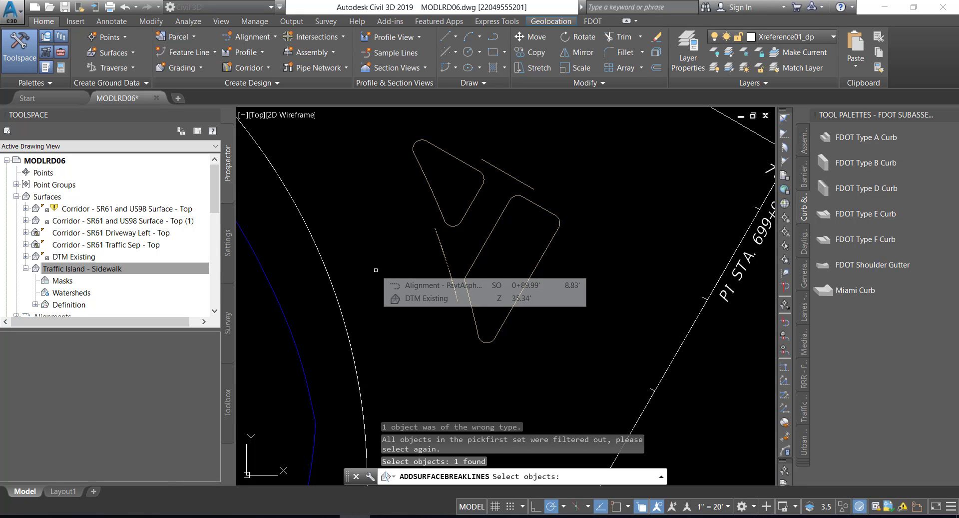
key(Return)
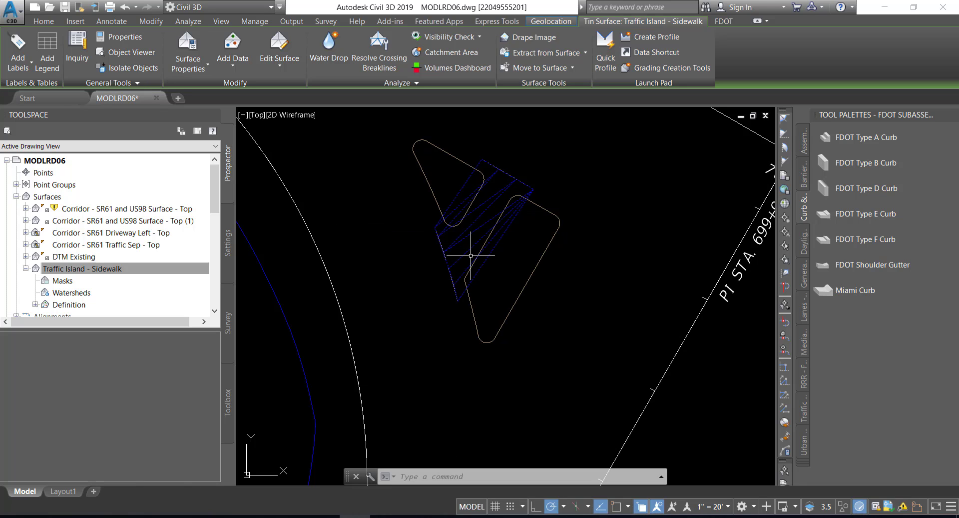
Step: Set the Traffic Island - Sidewalk surface's style to _No Display and save the drawing
mouse_move(471, 255)
click(192, 49)
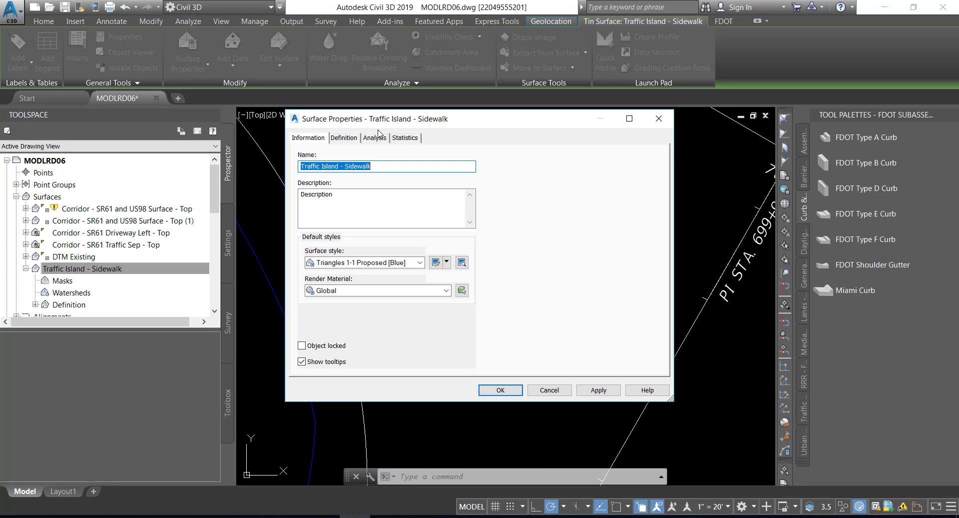
click(420, 263)
scroll(352, 280, up, 3)
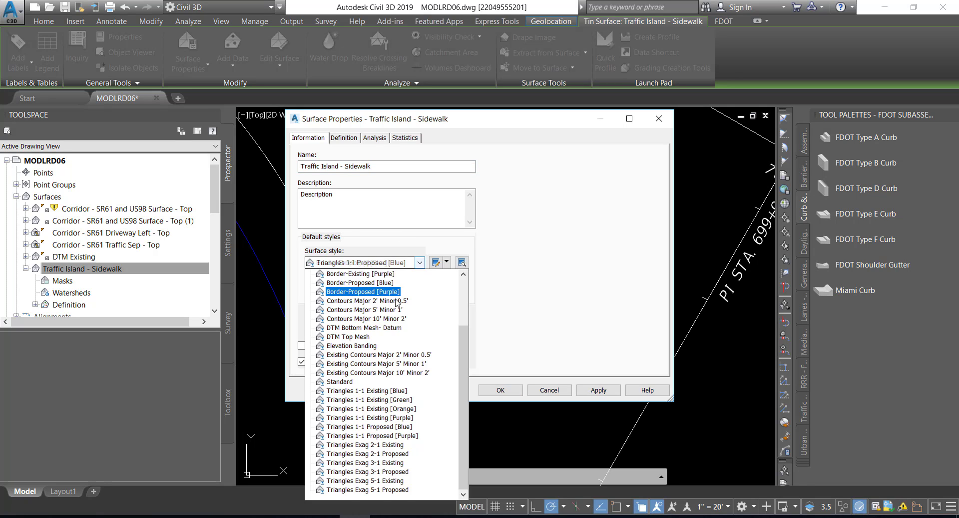
click(350, 275)
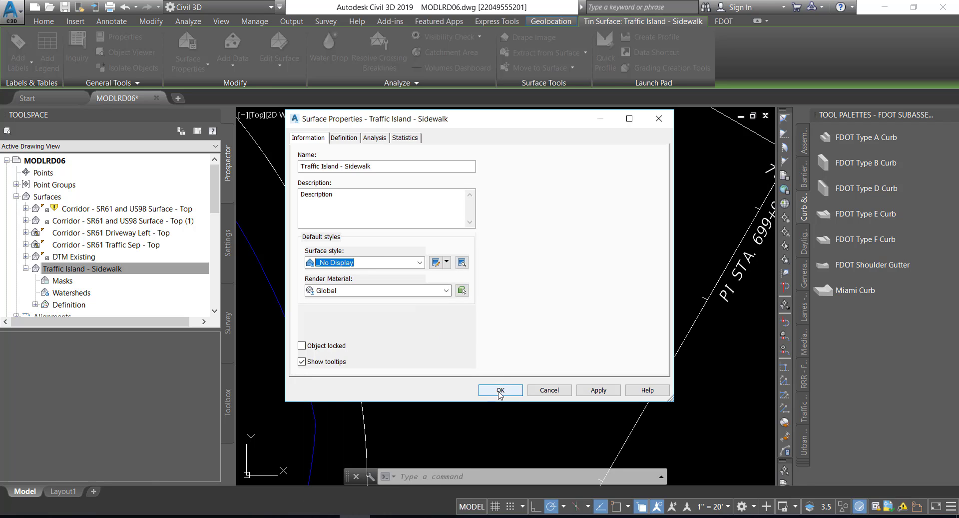
click(499, 390)
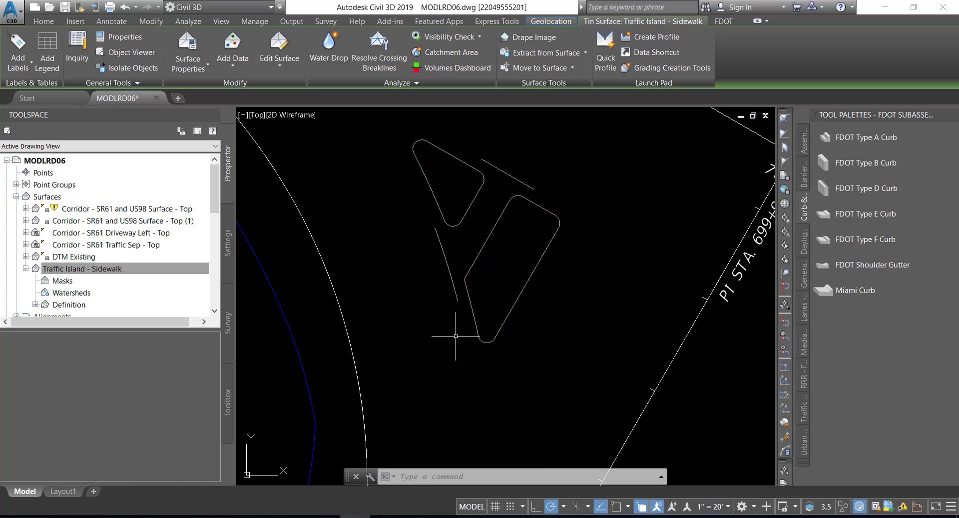
click(64, 8)
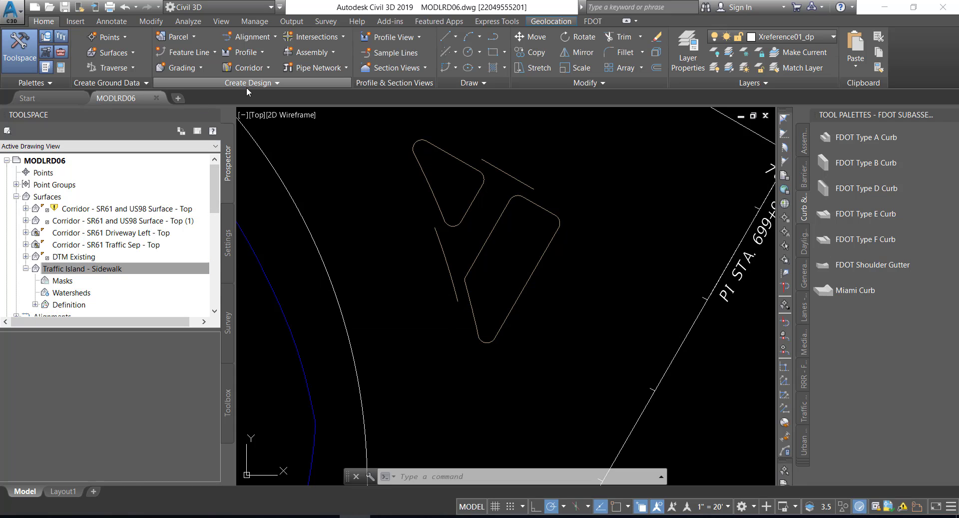
Step: Define a new assembly named "FDOT - Traffic Island Curb Return" with type Other, FDOT style and the FDOT Assembly Codes code set
click(310, 58)
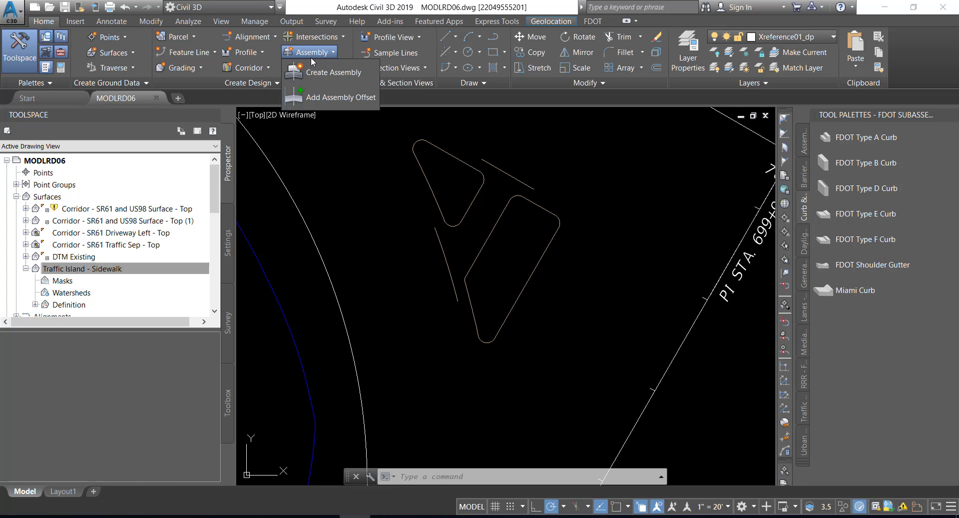
click(316, 71)
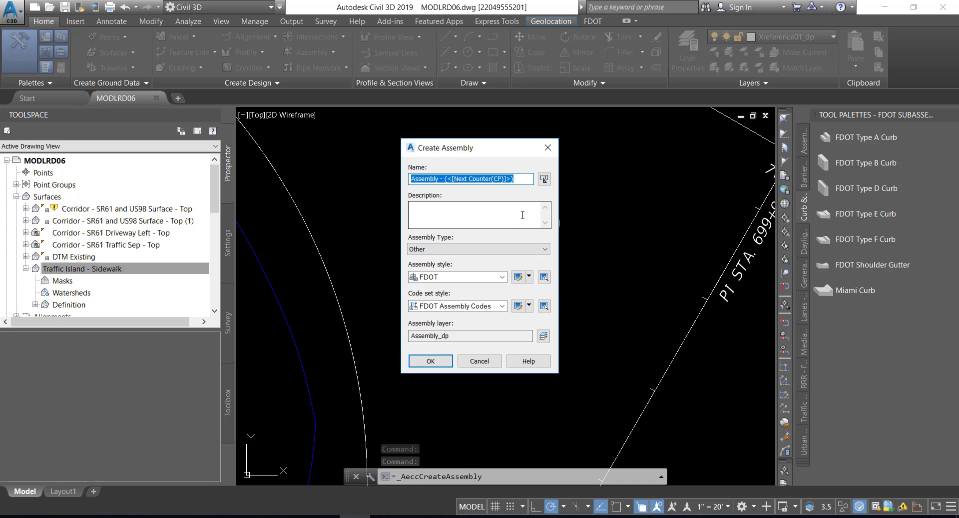
text(FD)
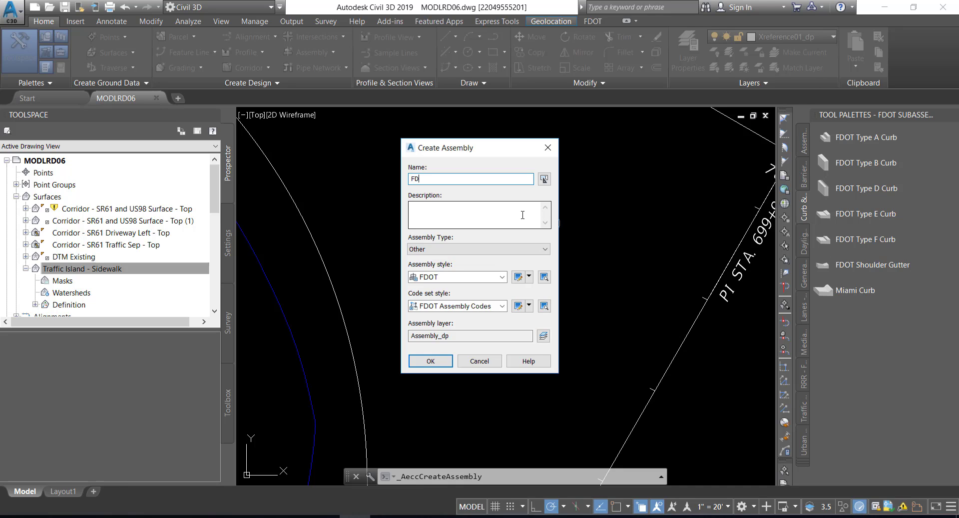
text(OT - Traffic Island Curb Return)
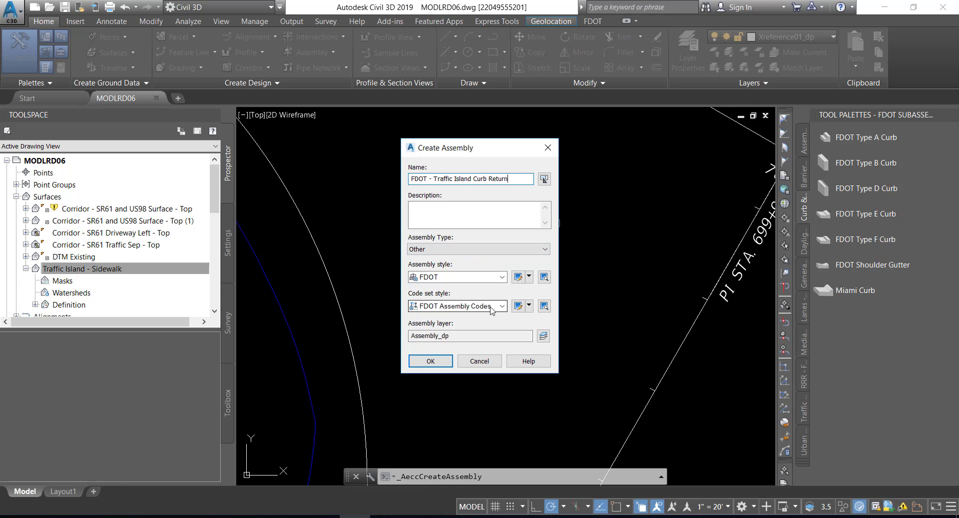
click(443, 362)
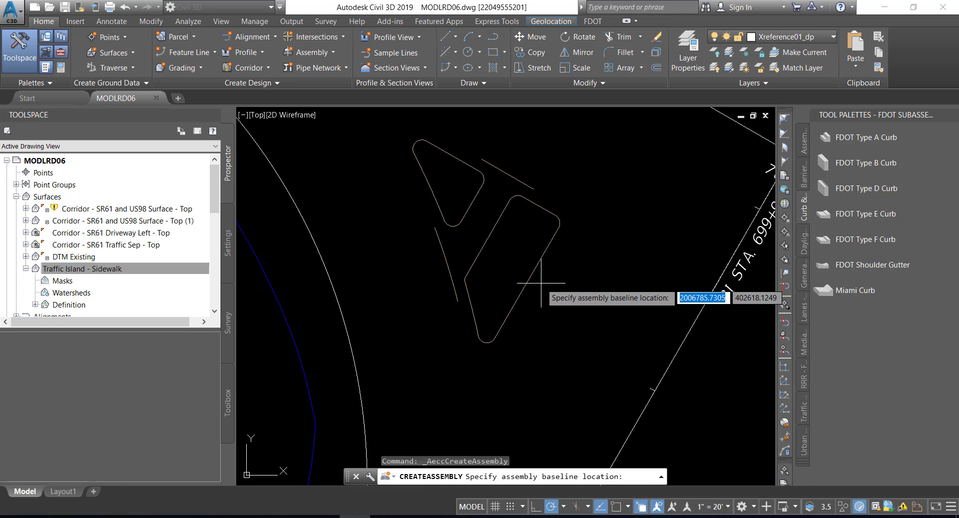
Step: Place the assembly baseline in the empty area below the Alignment - PavtAsphalt LT profile view and save the drawing
scroll(540, 281, down, 5)
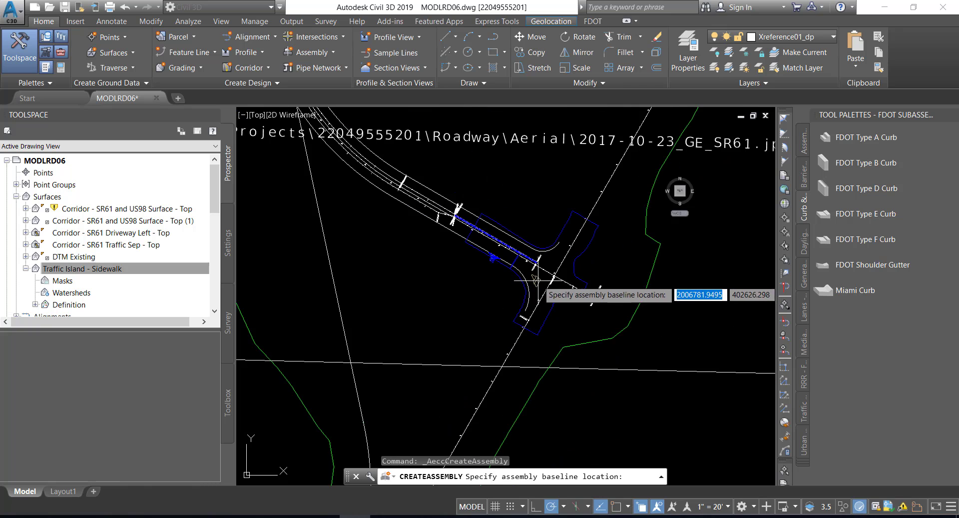
middle_drag(479, 292, 359, 299)
middle_drag(510, 283, 342, 326)
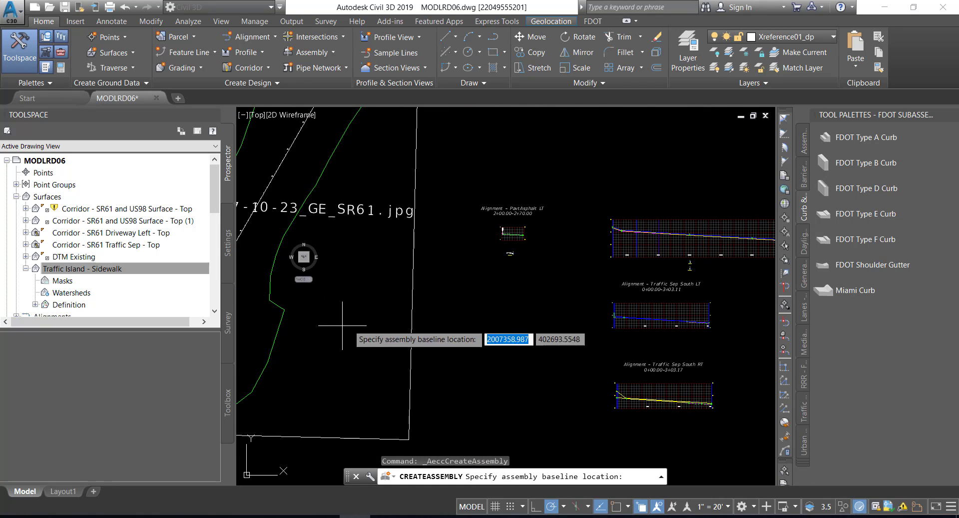
middle_drag(497, 307, 460, 308)
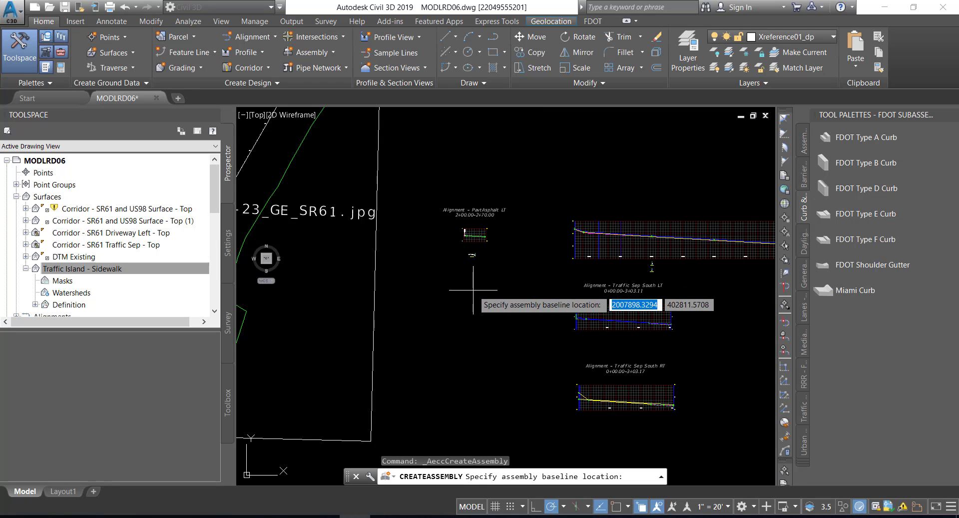
click(493, 277)
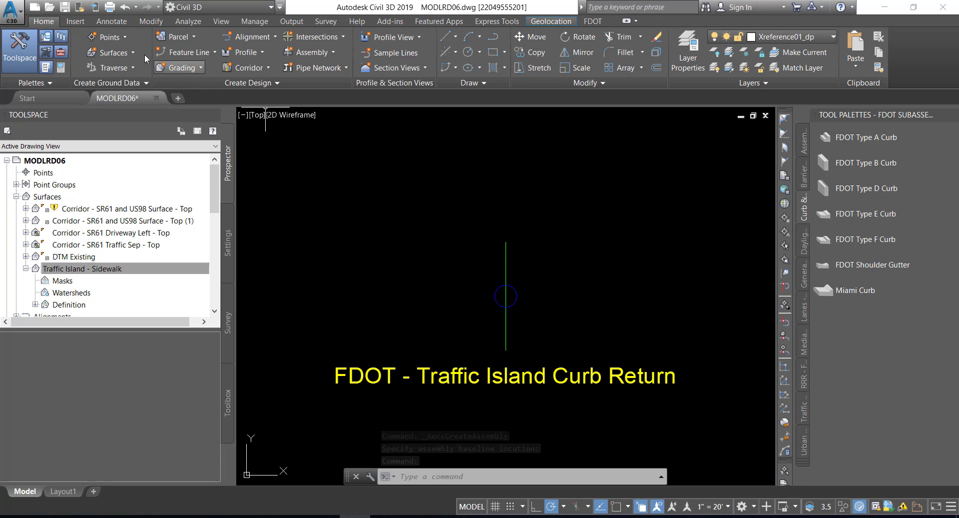
click(65, 7)
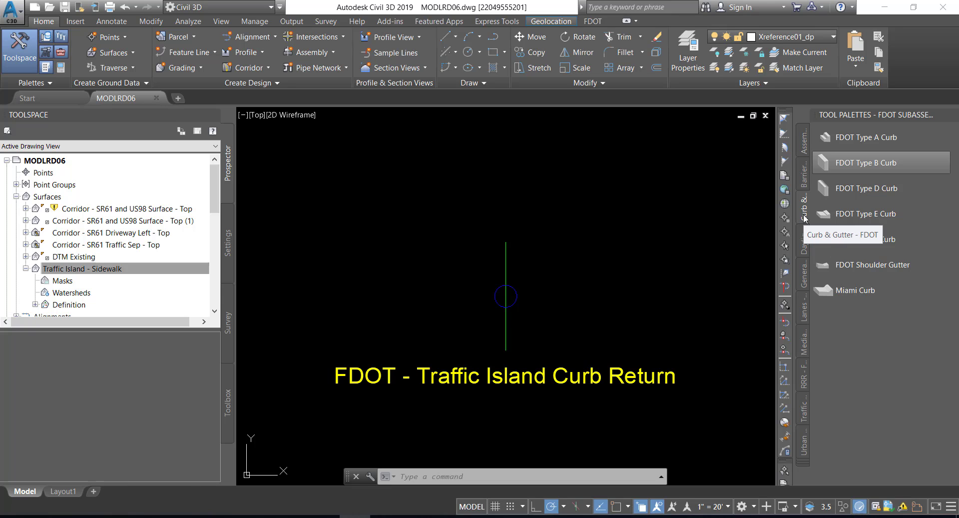
Step: Start the FDOT Type E Curb subassembly with its side set to Right and its insertion point to Back of Curb
click(861, 215)
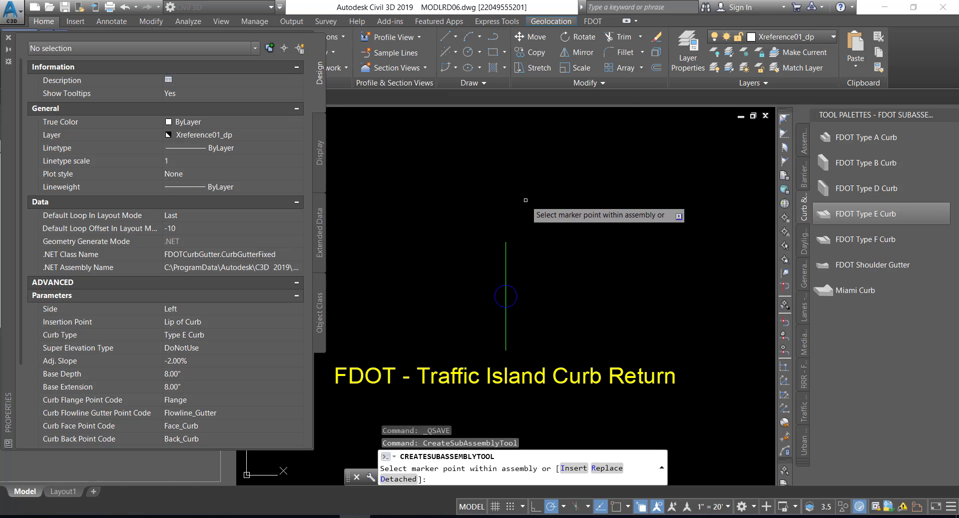
click(279, 310)
click(250, 323)
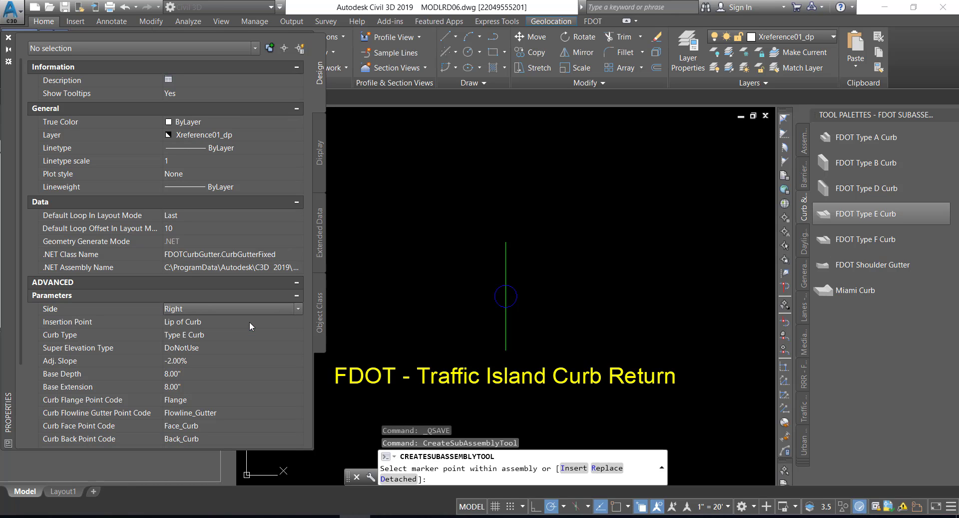
click(250, 323)
click(249, 322)
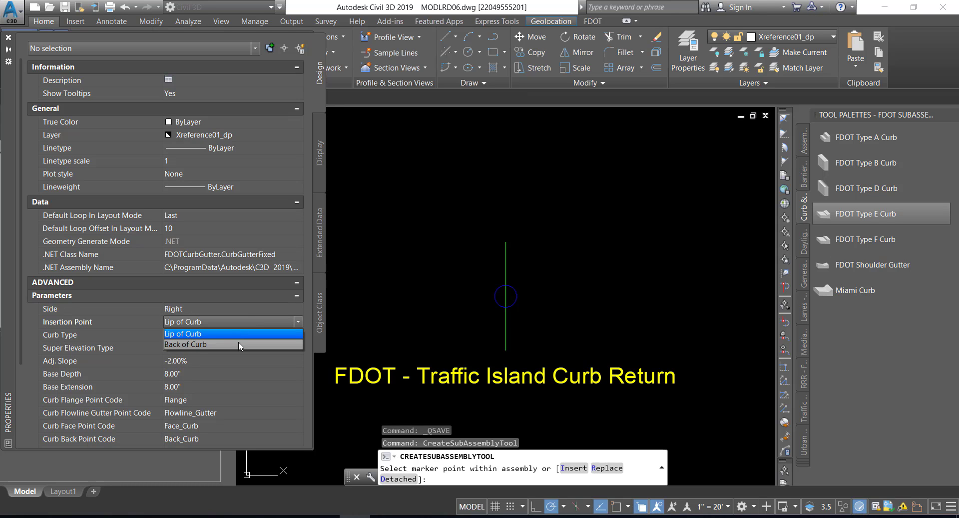
click(239, 343)
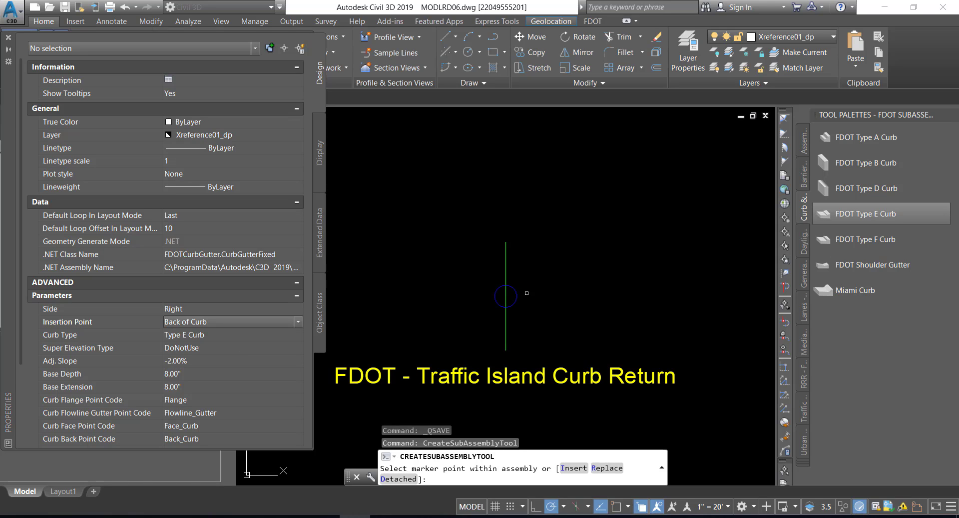
Step: Attach the Type E curb to the Traffic Island Curb Return assembly's baseline marker, end the command and save the drawing
click(517, 299)
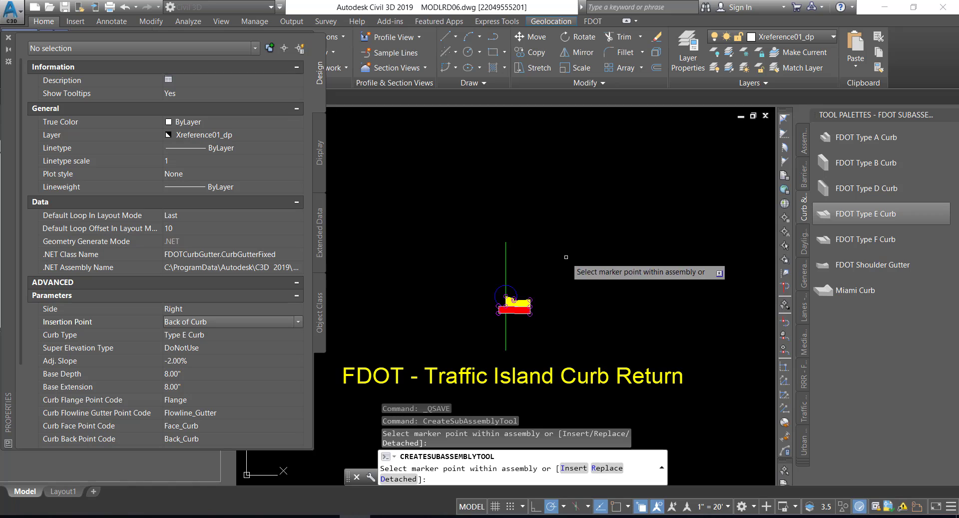
right_click(437, 192)
click(456, 200)
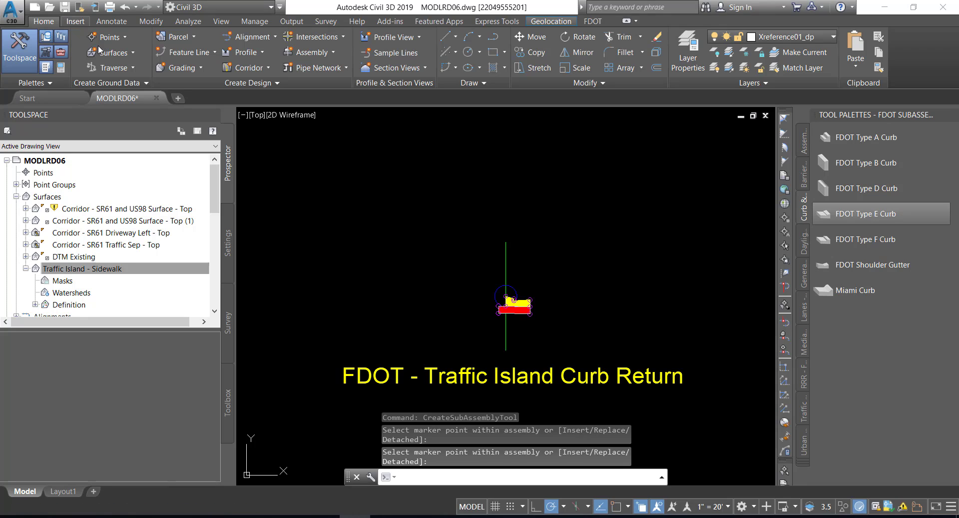
key(Escape)
key(ctrl+s)
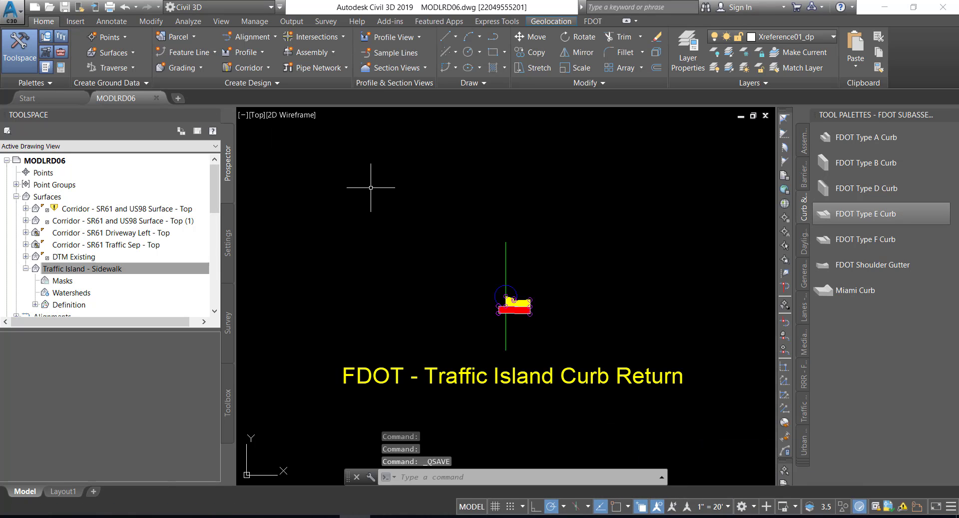
Step: Start creating a new corridor
mouse_move(371, 188)
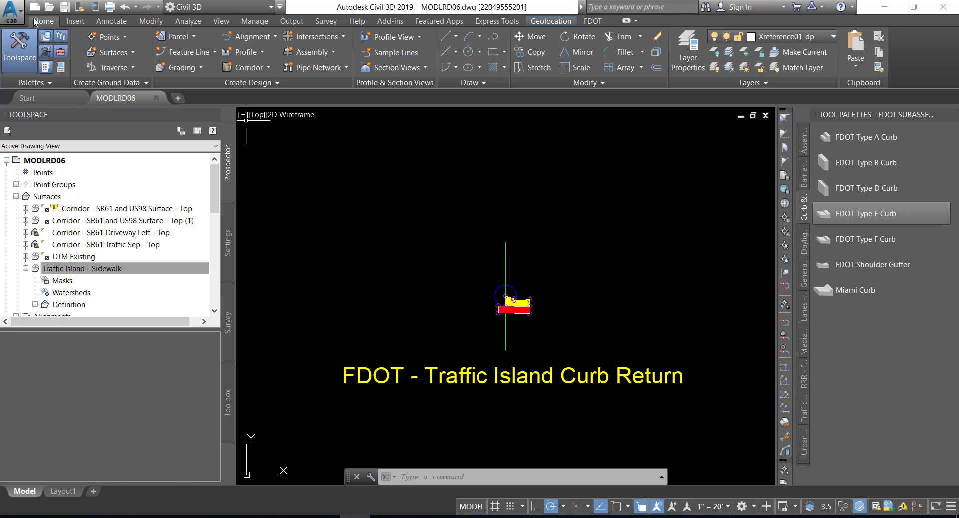
click(268, 69)
click(258, 87)
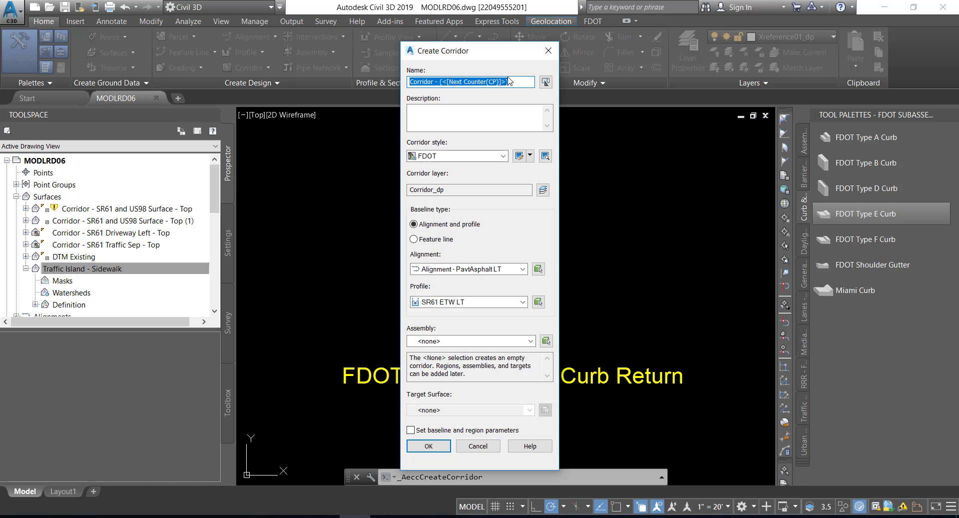
Step: Name the new corridor "Corridor - Traffic Isnald - Interior North"
key(BackSpace)
text(Corri)
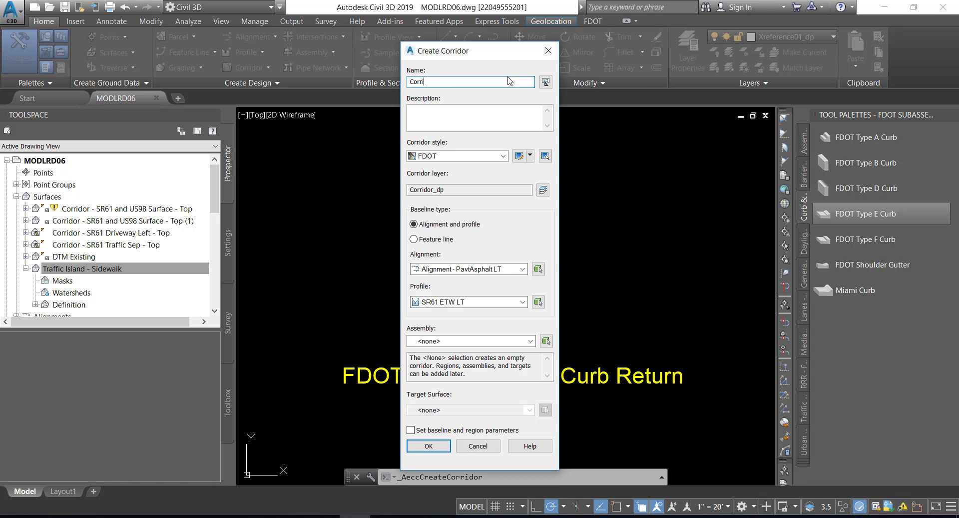
text(dor - Traffic Isnald - Interior North)
Step: Base the corridor on the Site 1 feature line "FDOT PavtConcrete TI - INT- North" instead of an alignment and profile
click(414, 240)
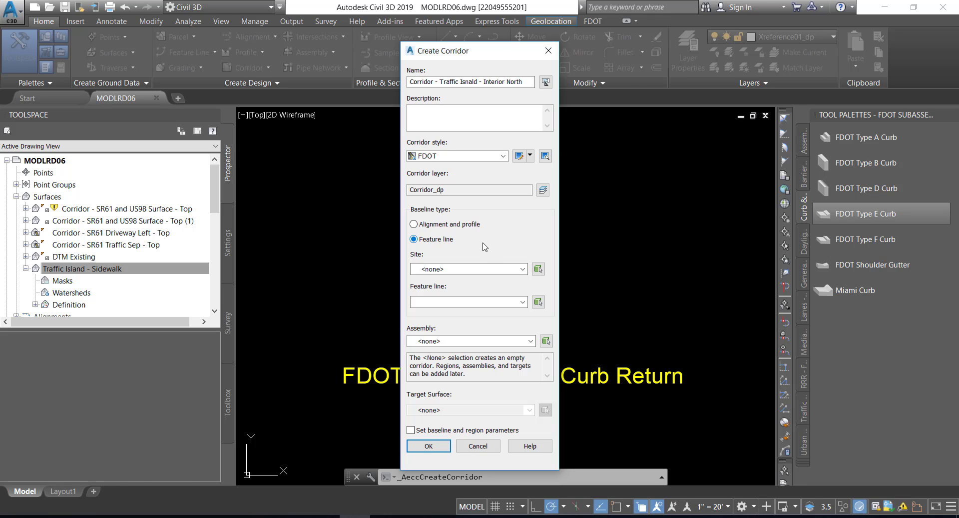
click(489, 268)
click(440, 290)
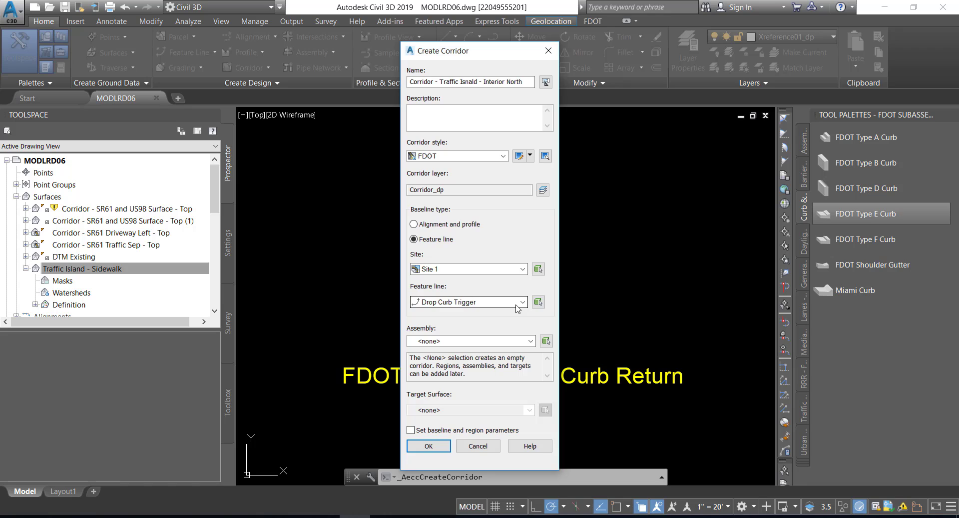
click(518, 305)
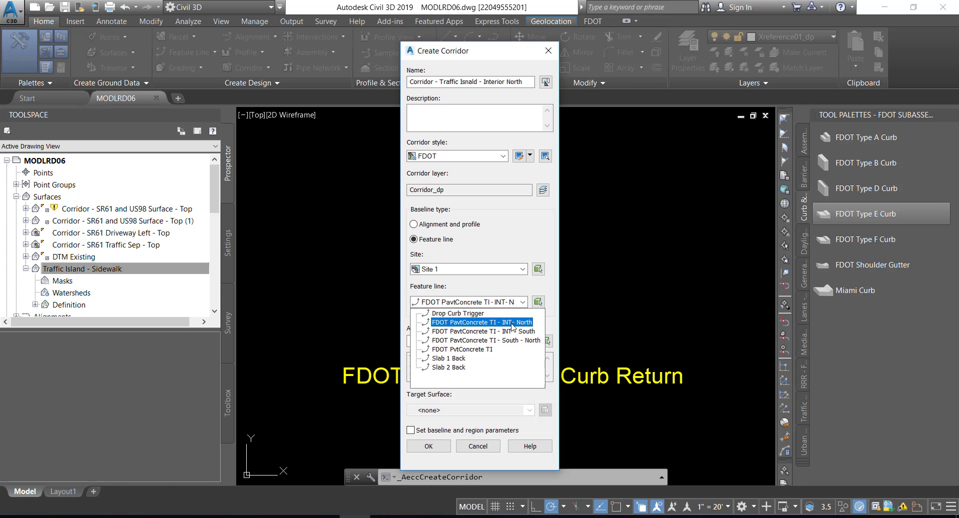
click(511, 322)
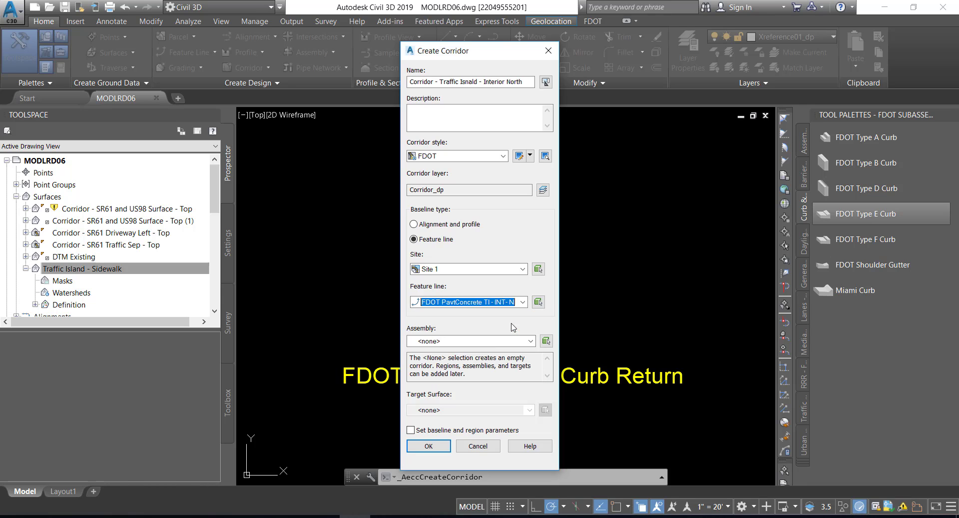
Step: Assign the "FDOT - Traffic Island Curb Return" assembly and accept the corridor settings with no target surface
click(474, 342)
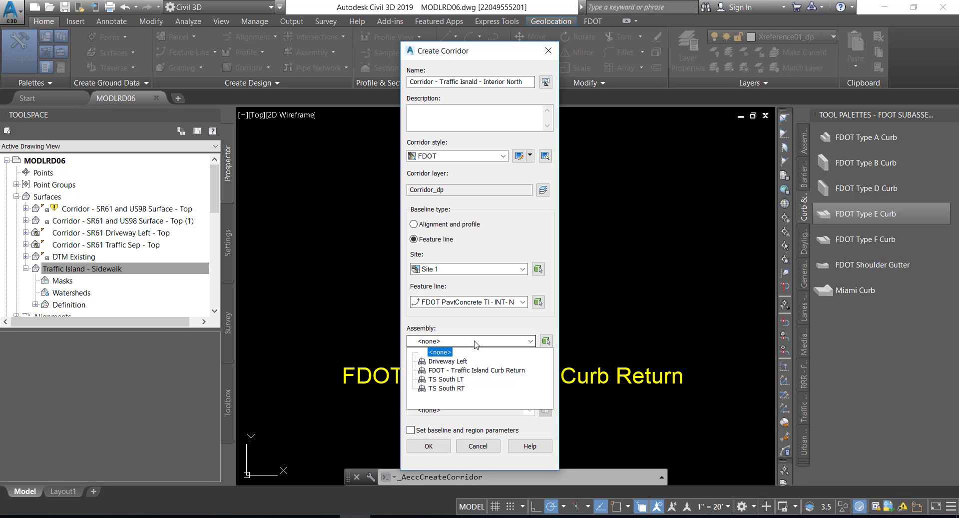
click(474, 372)
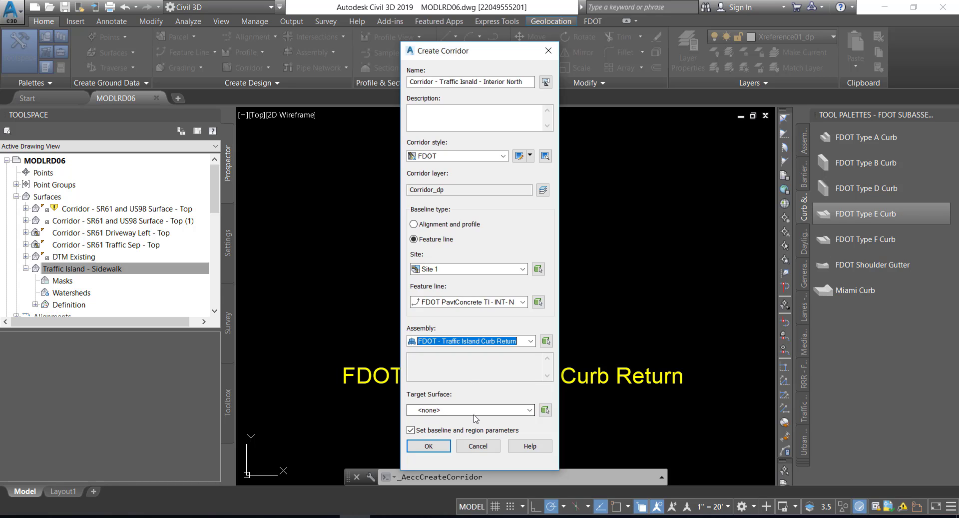
click(428, 446)
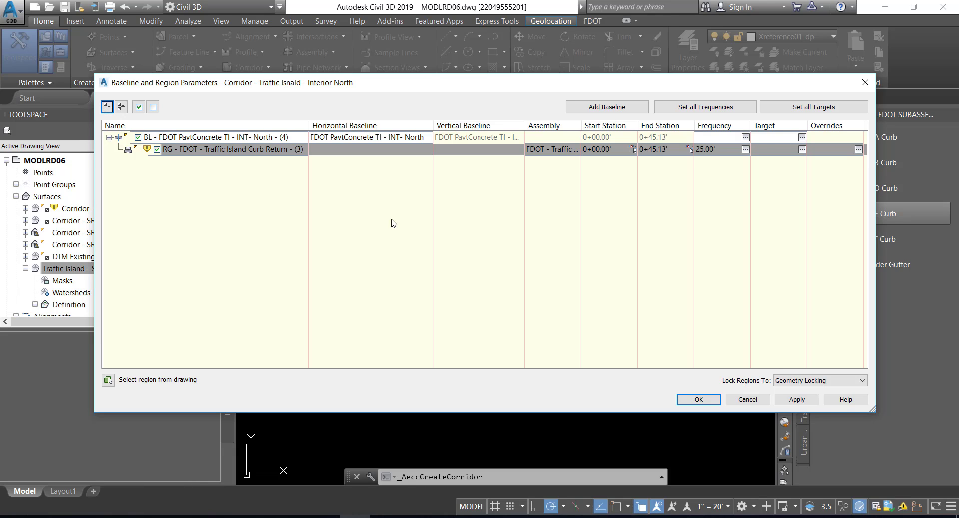
Step: For all regions, set the assembly frequency along tangents to 1 foot and the horizontal curve increment to 0.5 foot
click(706, 109)
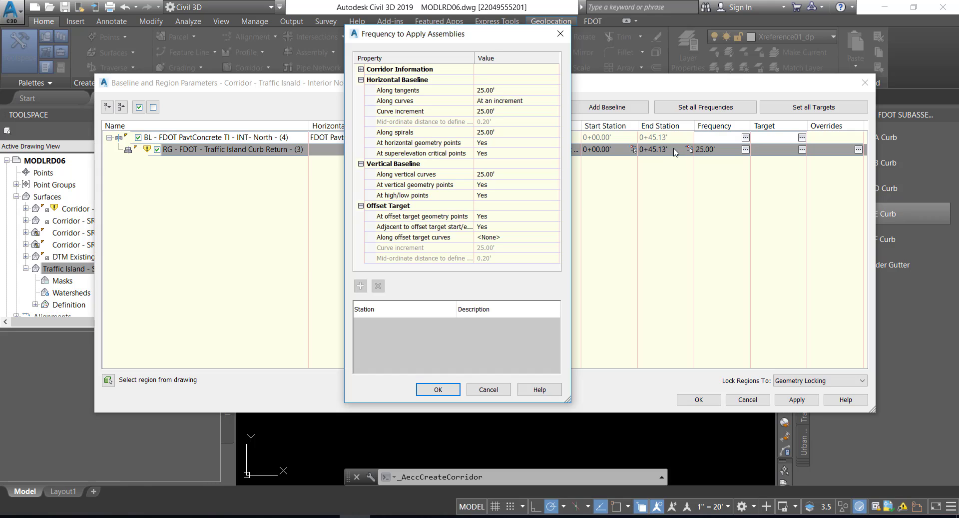
click(524, 89)
text(1)
key(Return)
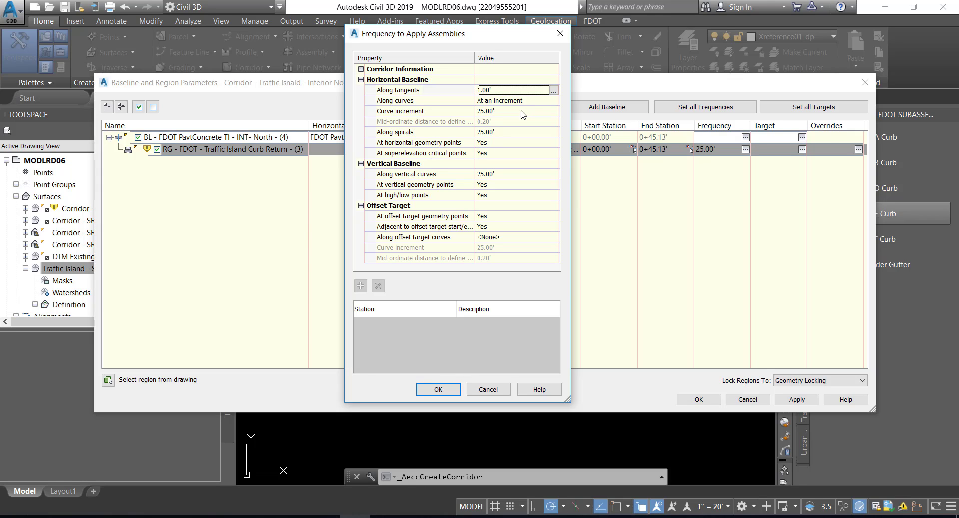
click(521, 112)
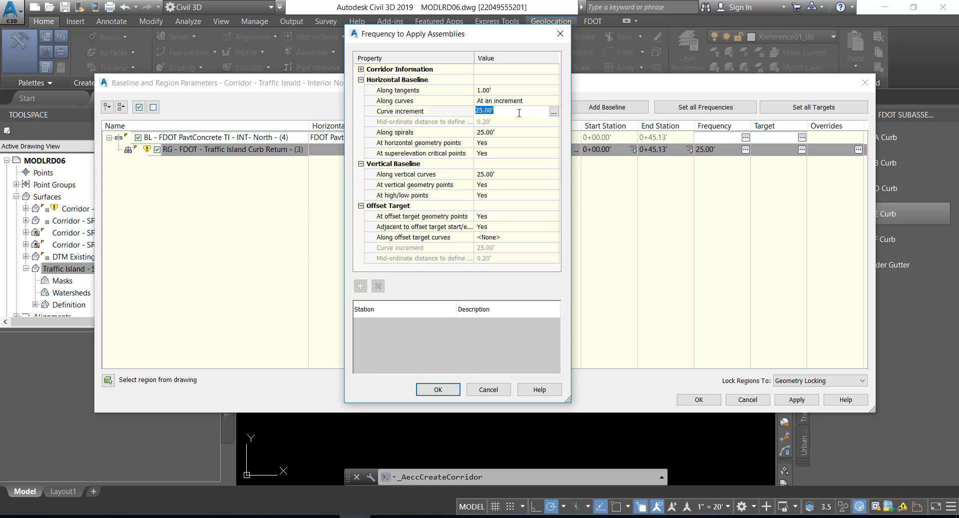
text(.5)
key(Return)
Step: Set the assembly frequency along spirals and along vertical curves to 0.5 foot
click(510, 133)
text(.5)
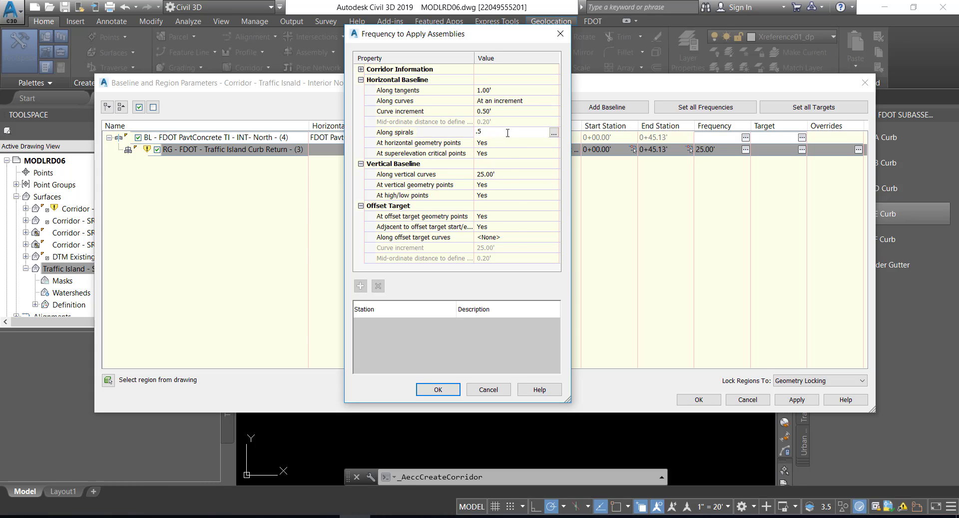
key(Return)
click(504, 174)
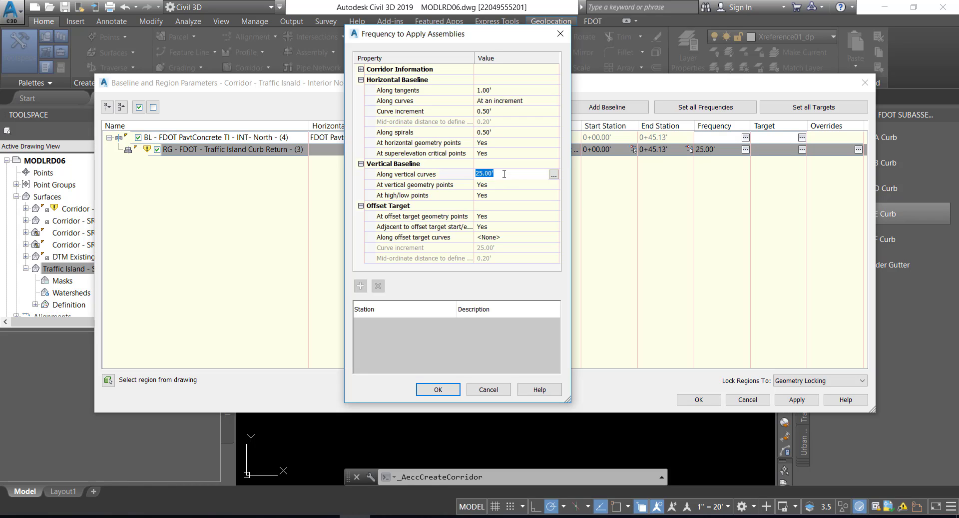
text(.5)
Step: Accept the frequencies and region parameters and rebuild the new corridor
click(438, 390)
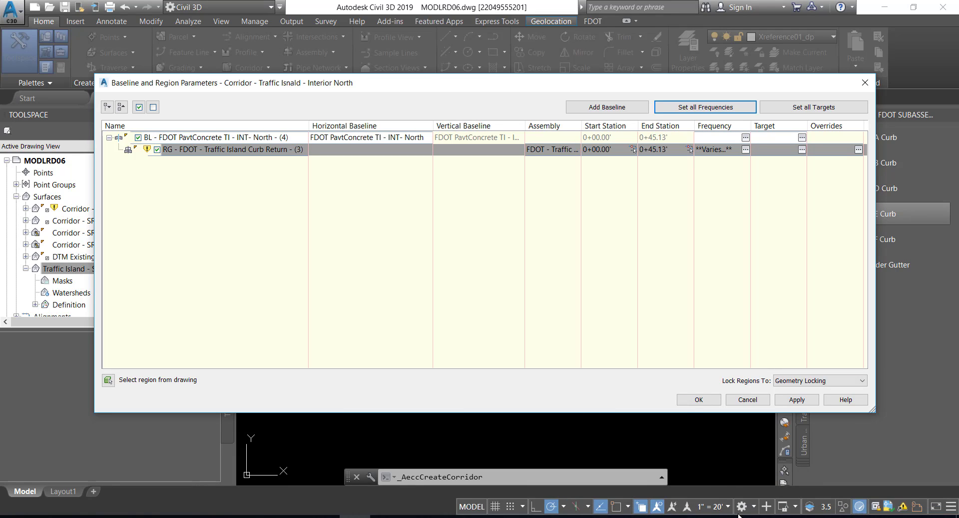
click(696, 400)
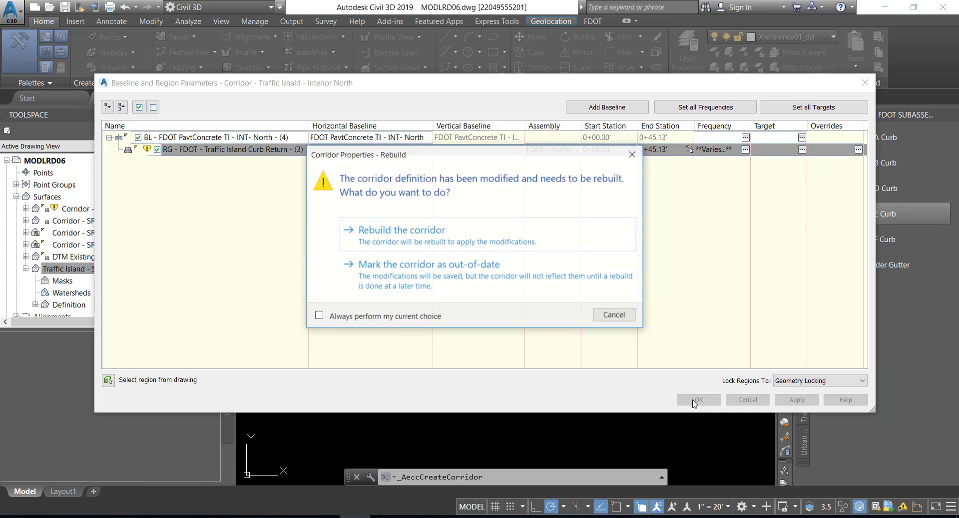
click(433, 238)
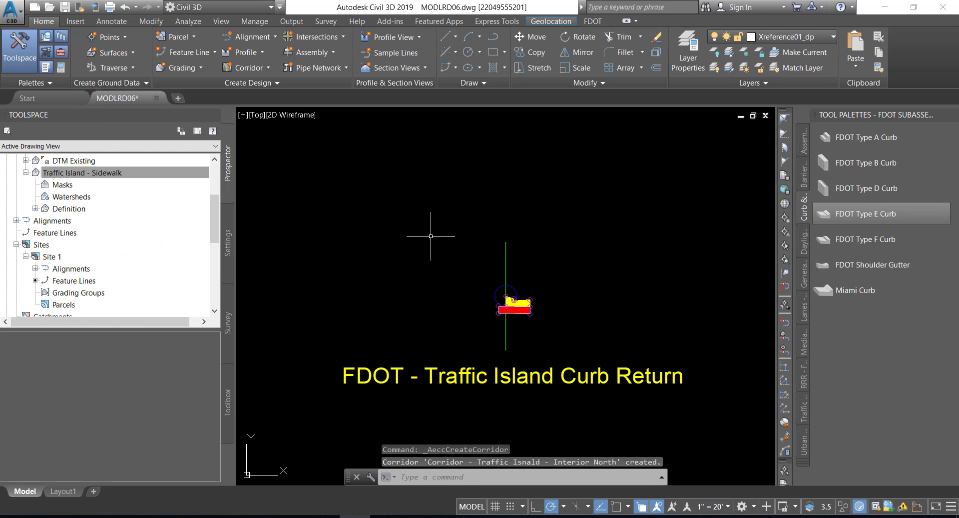
Step: Examine the new corridor around the triangular traffic island, checking its feature lines and links
scroll(431, 251, down, 15)
middle_drag(401, 260, 428, 260)
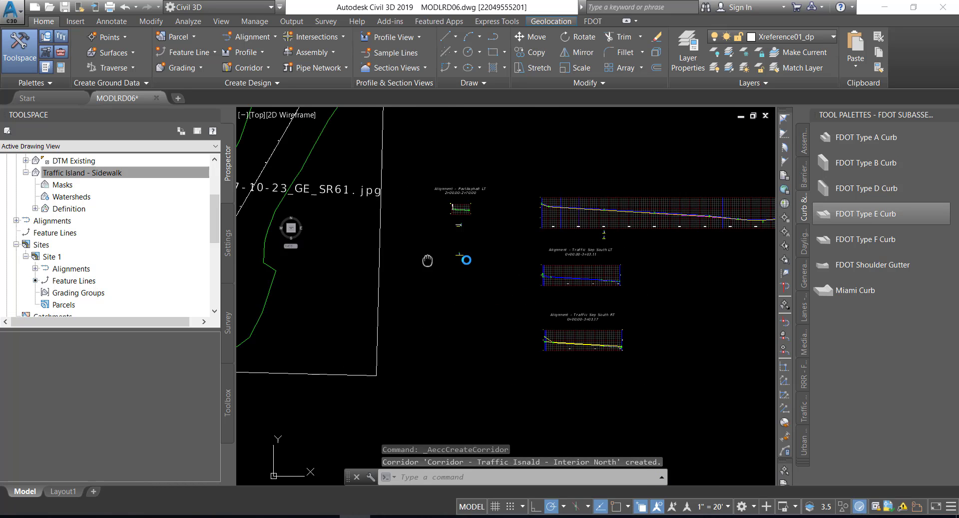
scroll(487, 252, up, 12)
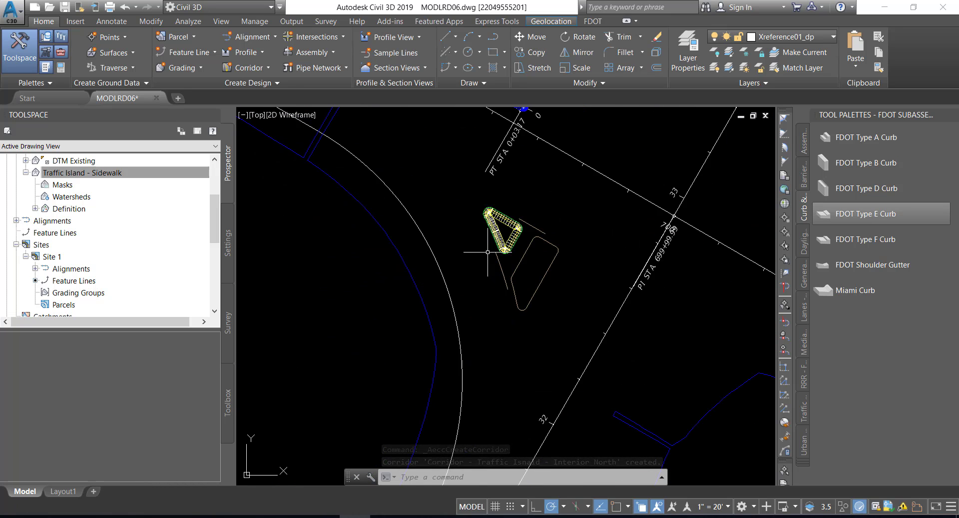
scroll(487, 252, up, 4)
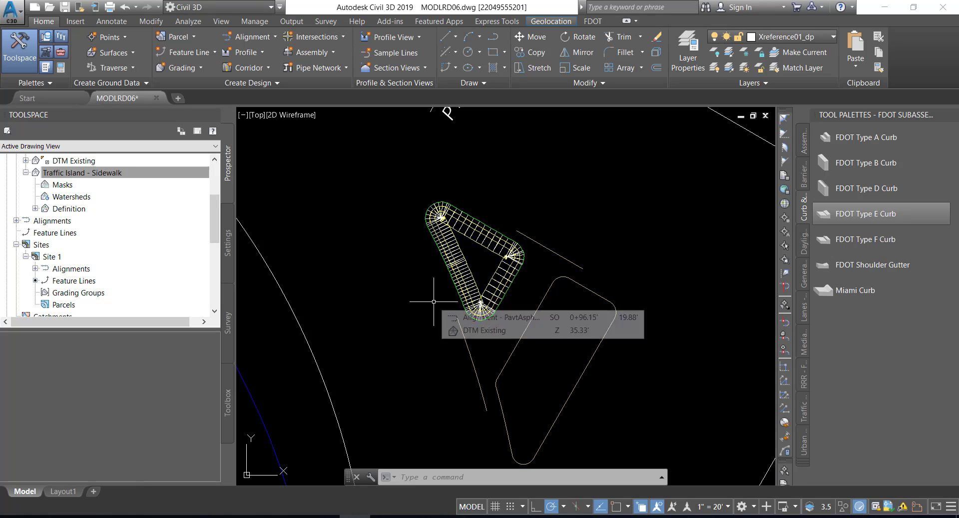
mouse_move(434, 301)
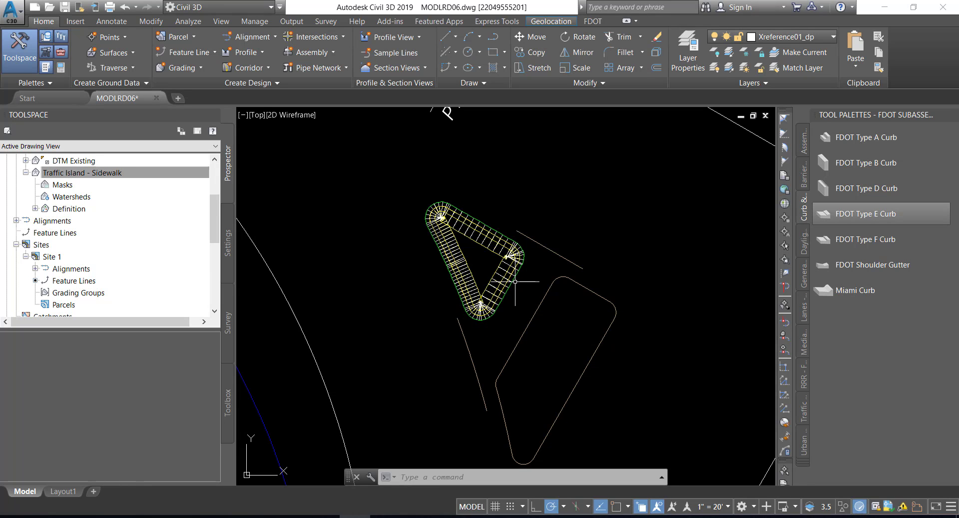
mouse_move(515, 281)
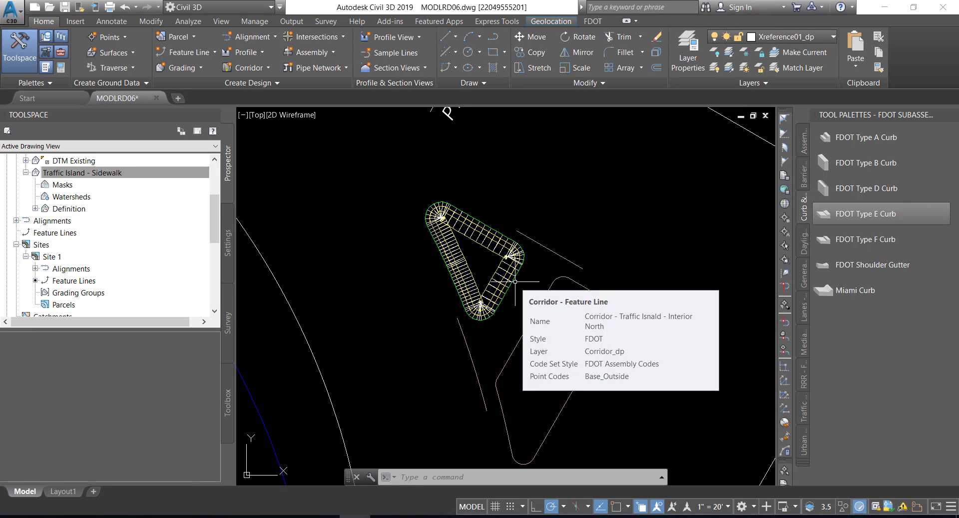
click(515, 282)
mouse_move(506, 268)
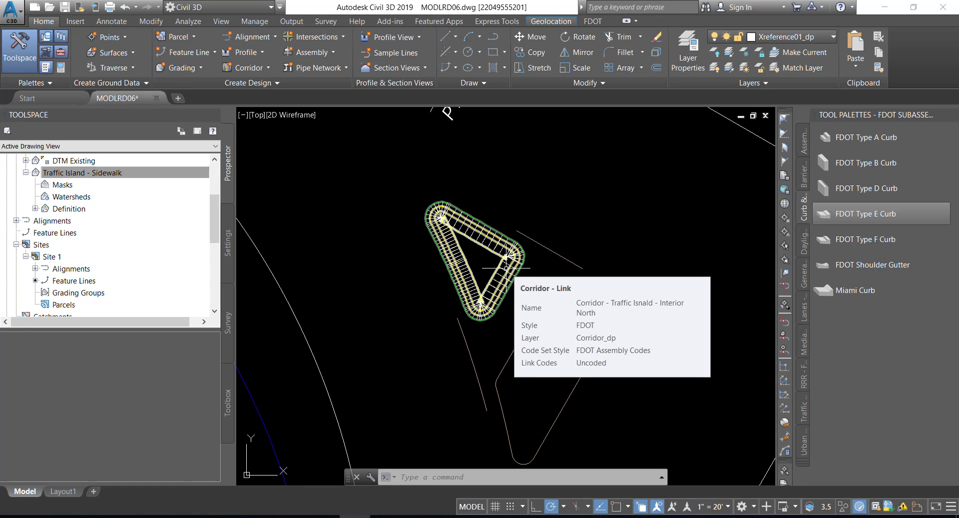
Step: Collapse the surfaces and sites in the drawing tree, expand the corridors and select "Corridor - Traffic Isnald - Interior North"
click(142, 221)
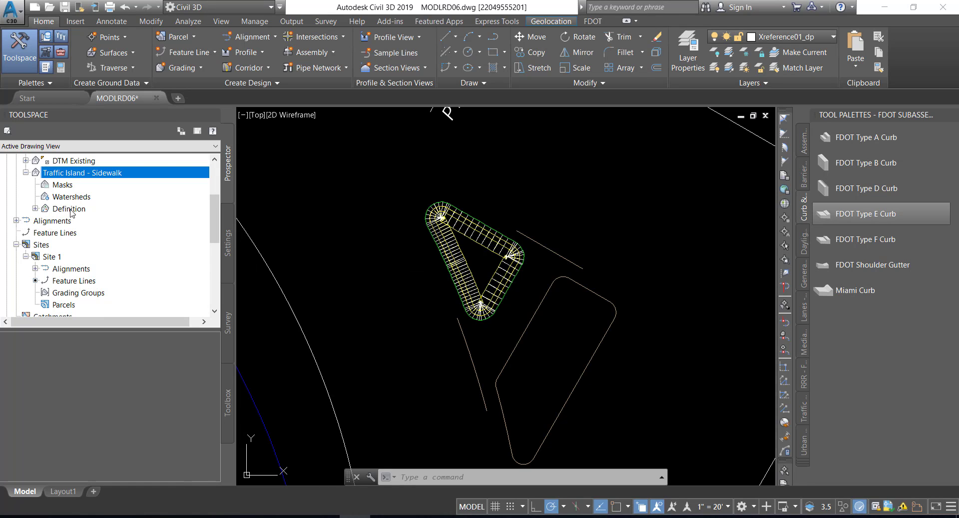
scroll(72, 214, up, 3)
click(16, 197)
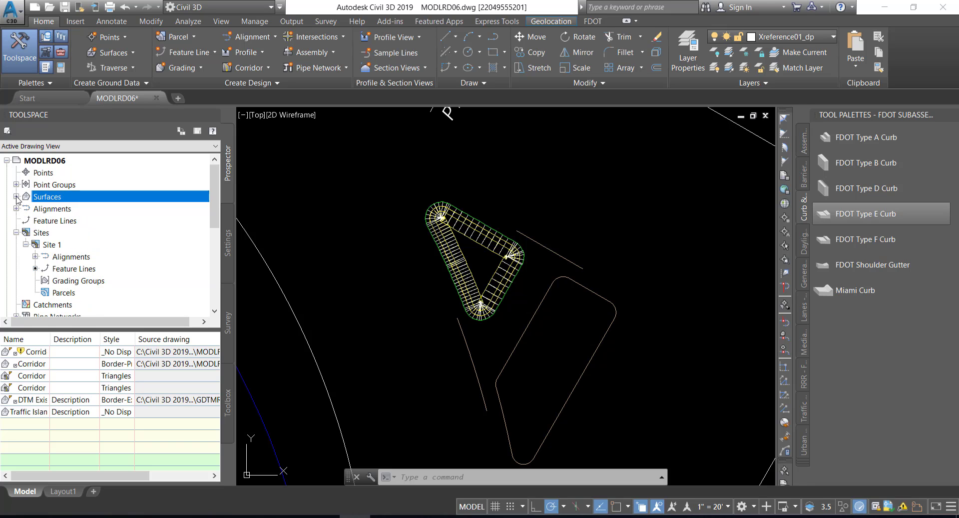
click(16, 232)
click(16, 208)
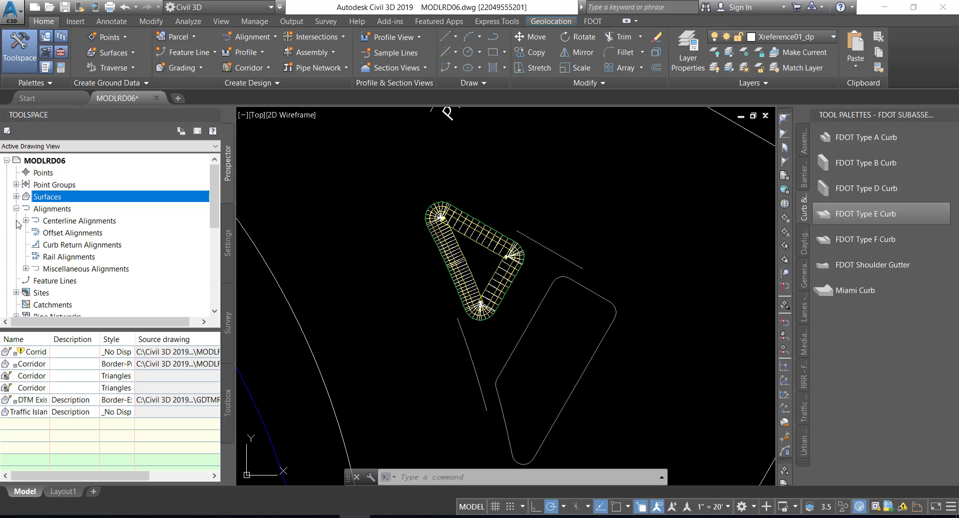
click(16, 208)
scroll(19, 246, down, 1)
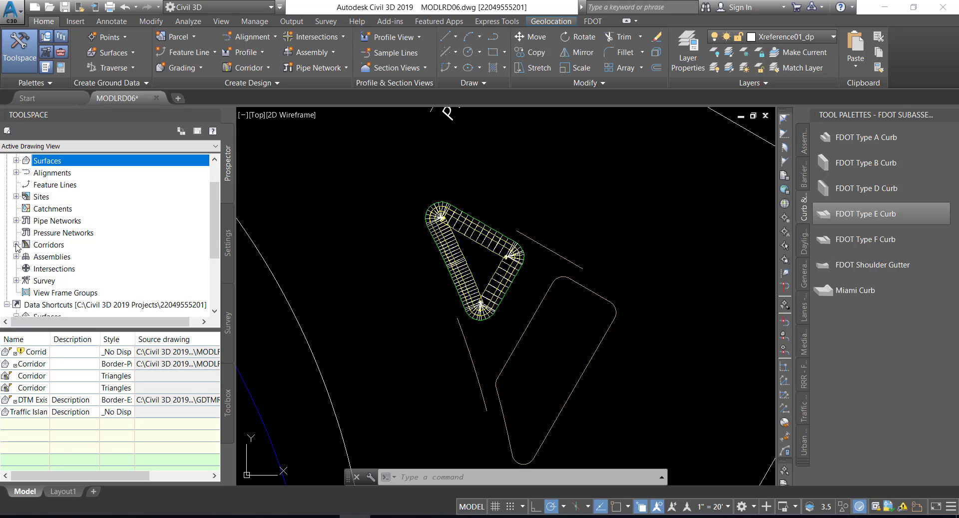
click(16, 244)
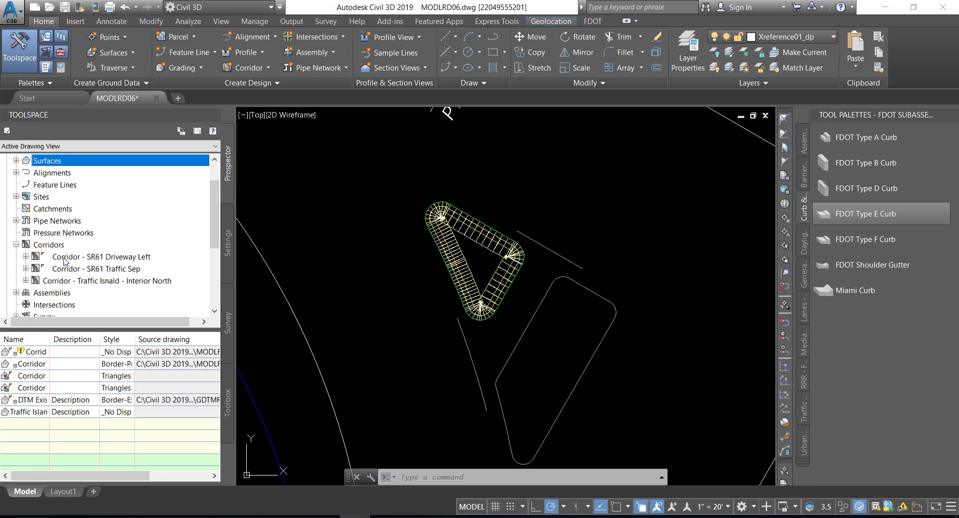
click(96, 282)
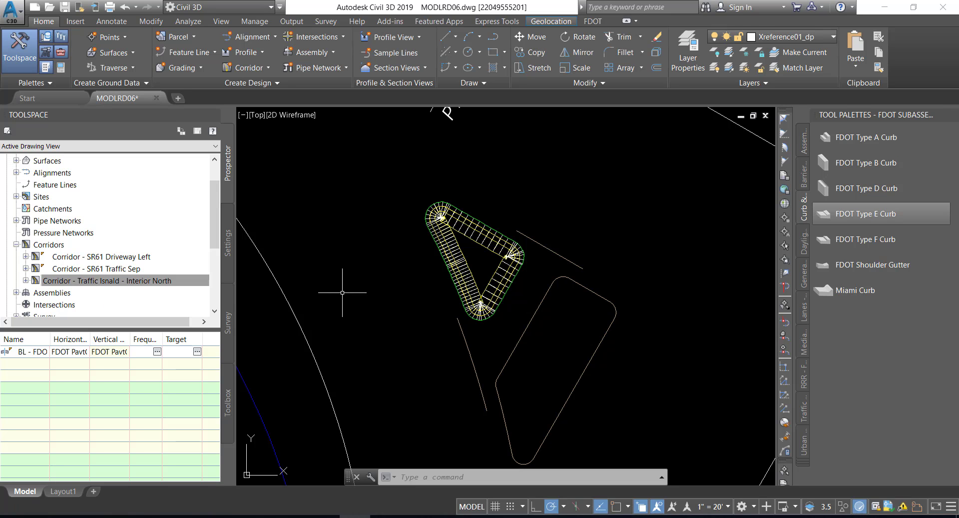
Step: Reverse the direction of the "FDOT PavtConcrete TI - INT- North" feature line on the traffic island
scroll(352, 282, up, 5)
scroll(360, 272, down, 3)
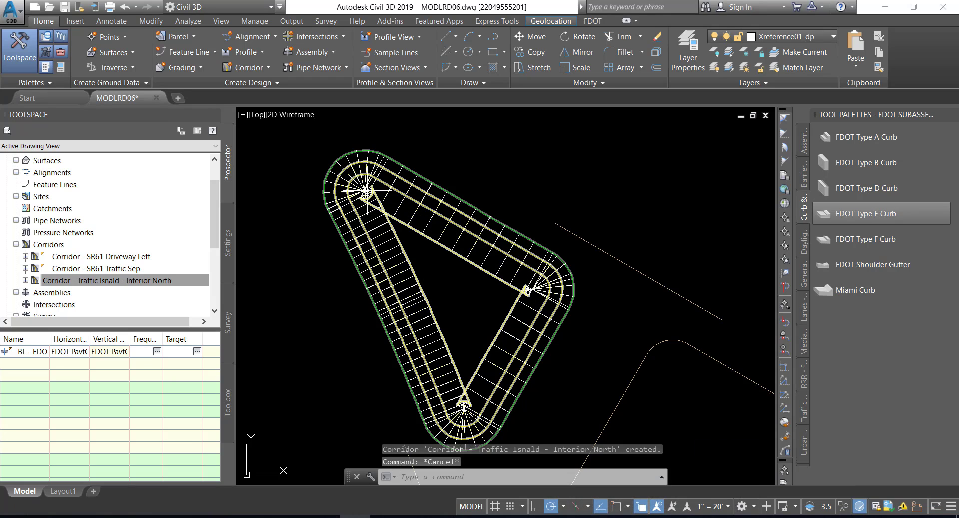
key(Escape)
click(355, 221)
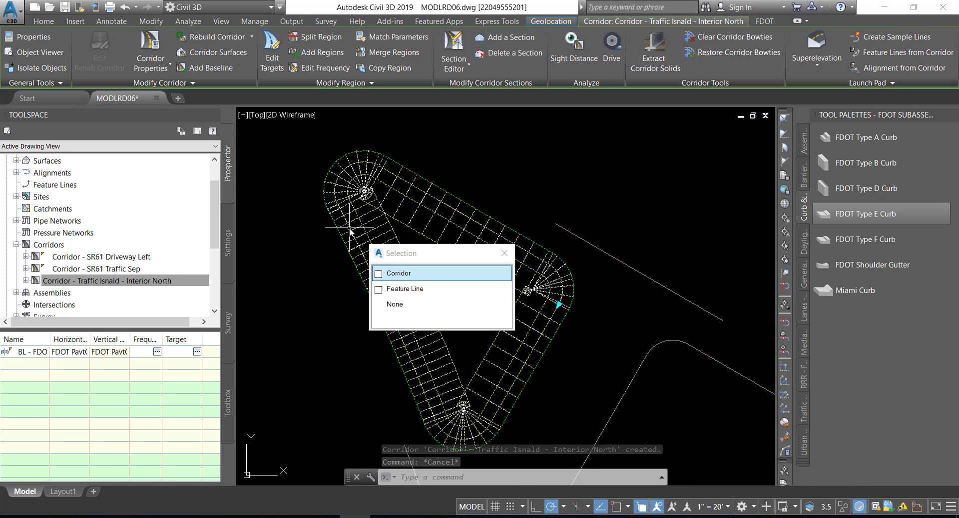
click(406, 288)
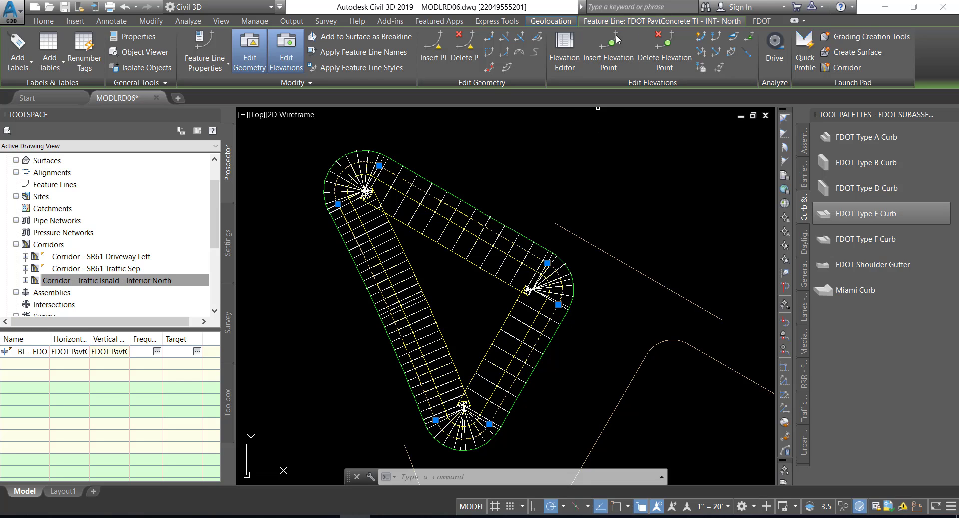
click(538, 40)
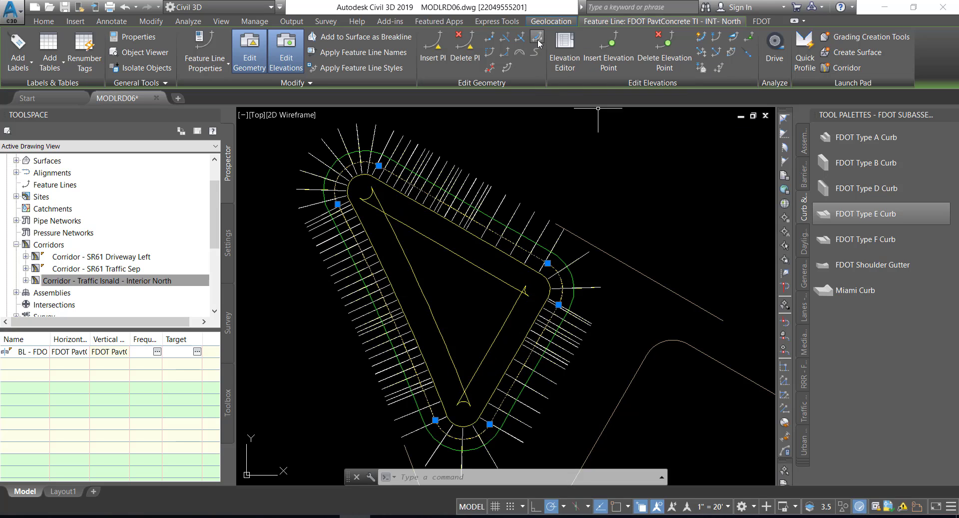
Step: Rebuild the north interior traffic island corridor so it follows the reversed feature line
right_click(112, 281)
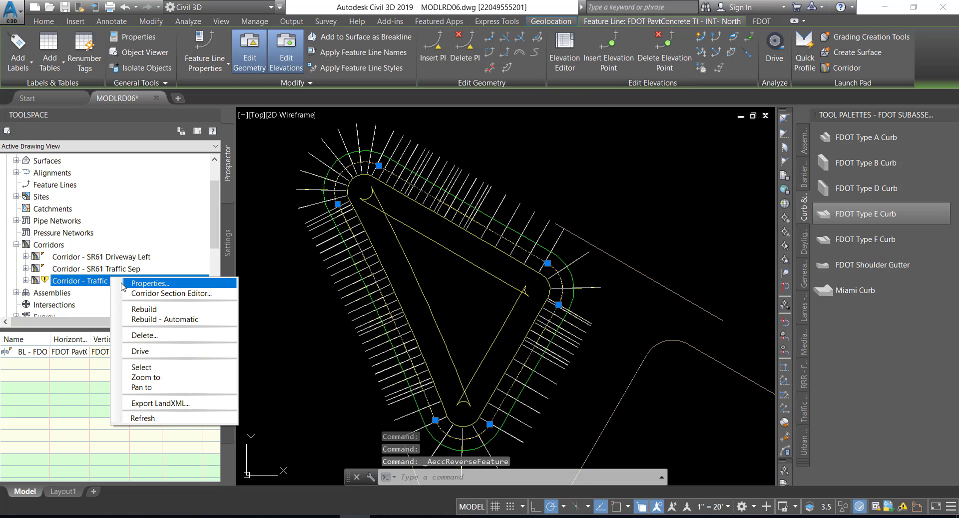
click(141, 314)
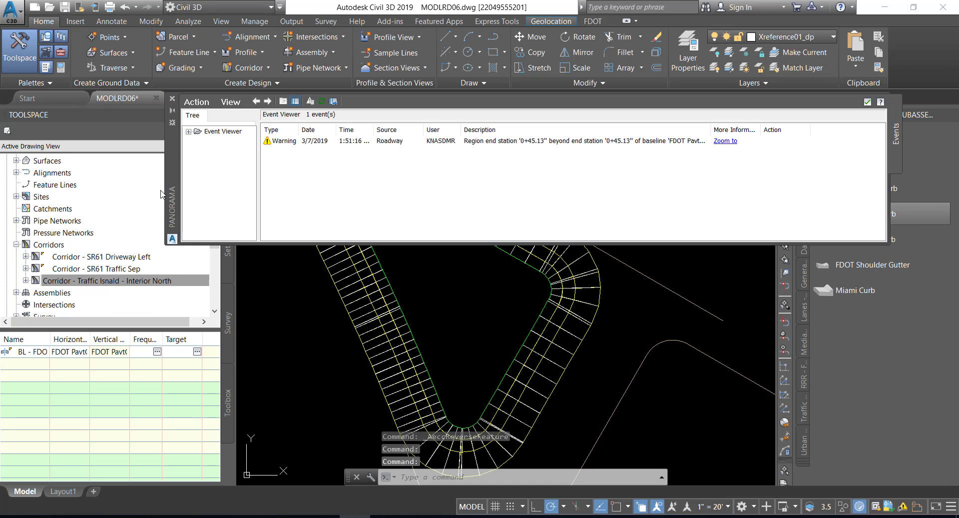
Step: Clear all events from the event viewer, close it and save the drawing
click(196, 102)
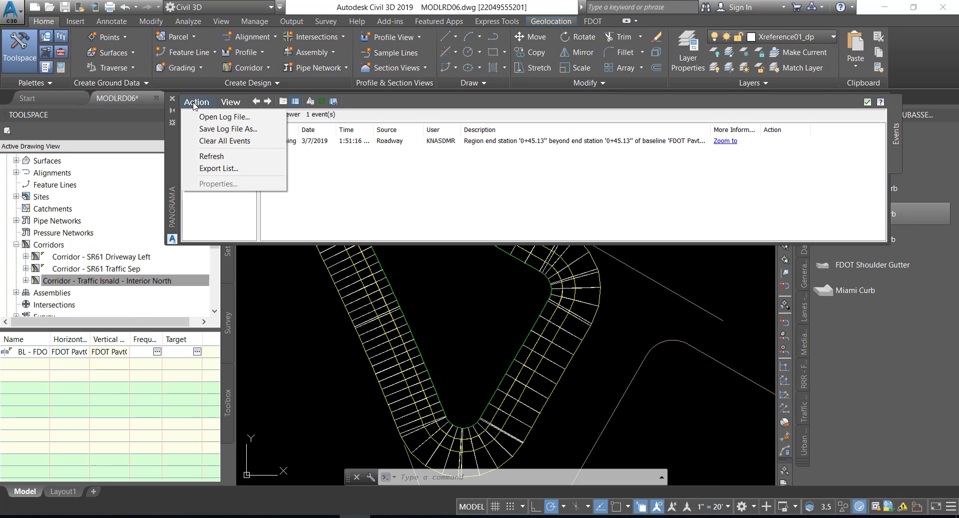
click(205, 140)
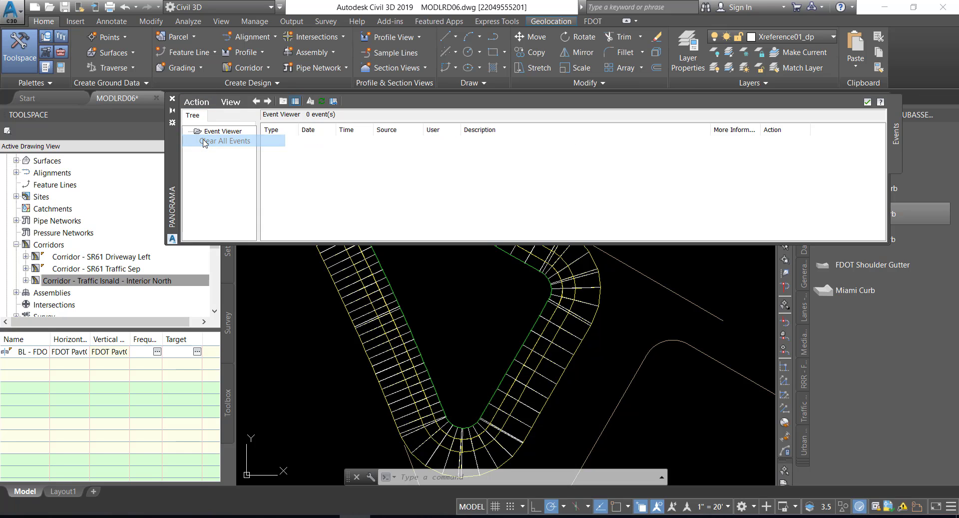
click(865, 103)
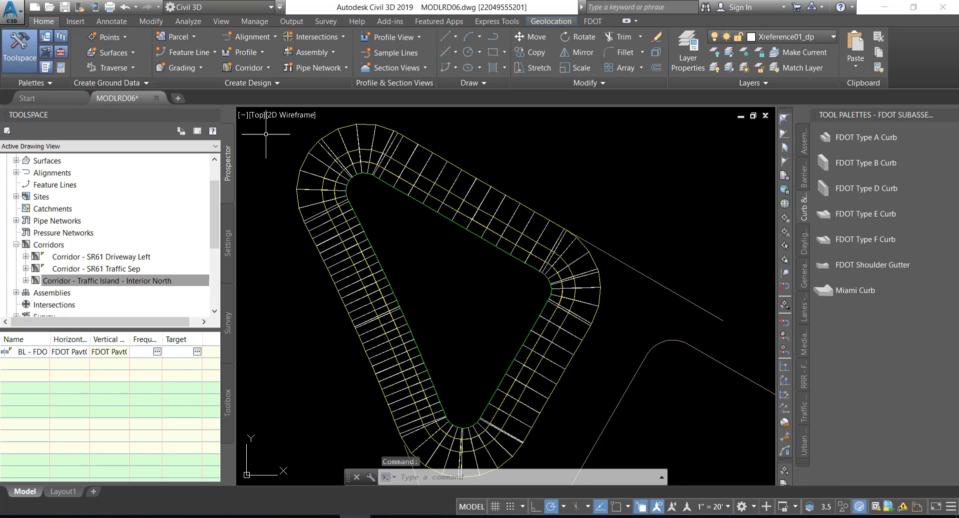
click(66, 7)
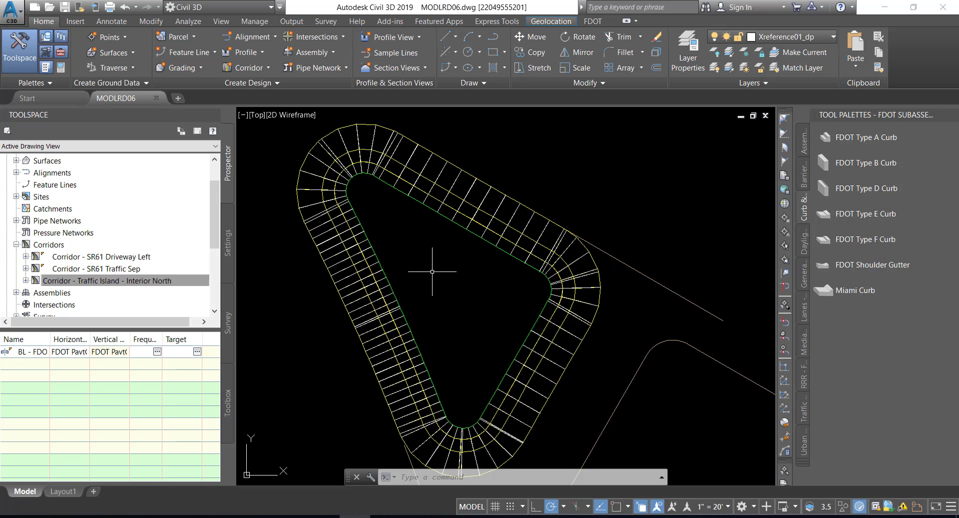
Step: Inspect the north interior traffic island corridor in the Object Viewer, orbiting to a tilted 3D view to check the curb's orientation
mouse_move(432, 271)
click(346, 268)
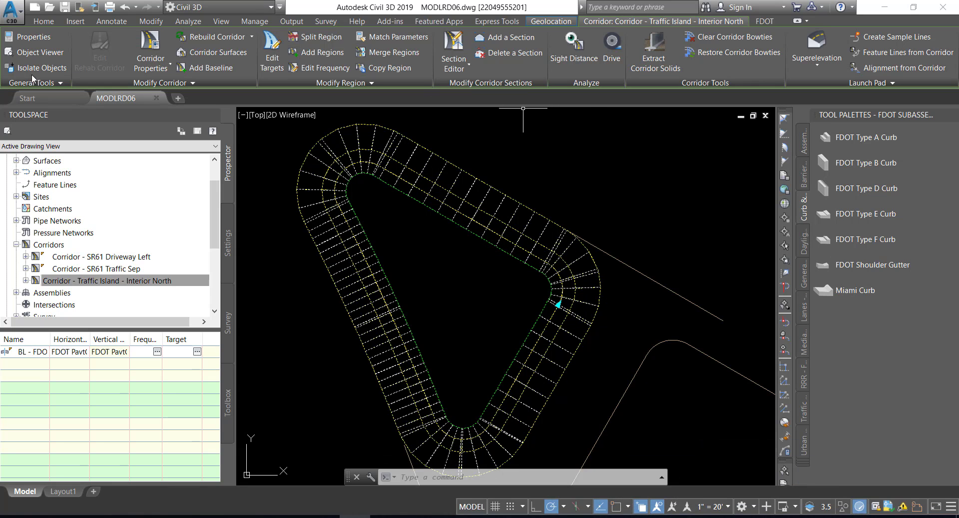
click(33, 52)
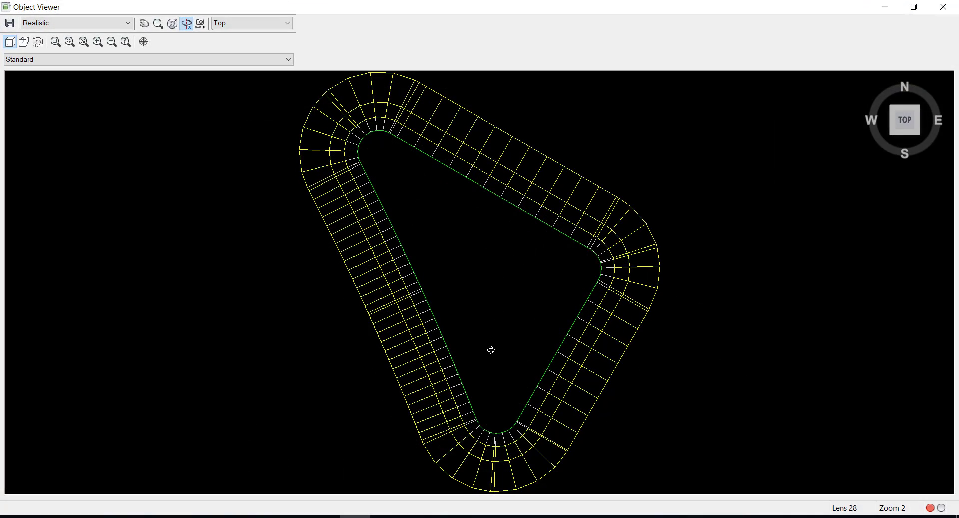
drag(491, 350, 479, 247)
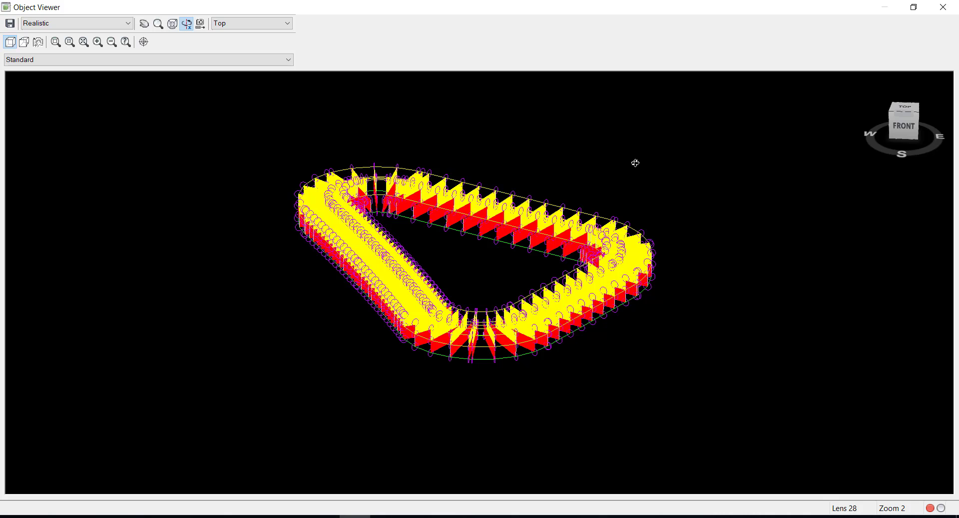
click(941, 8)
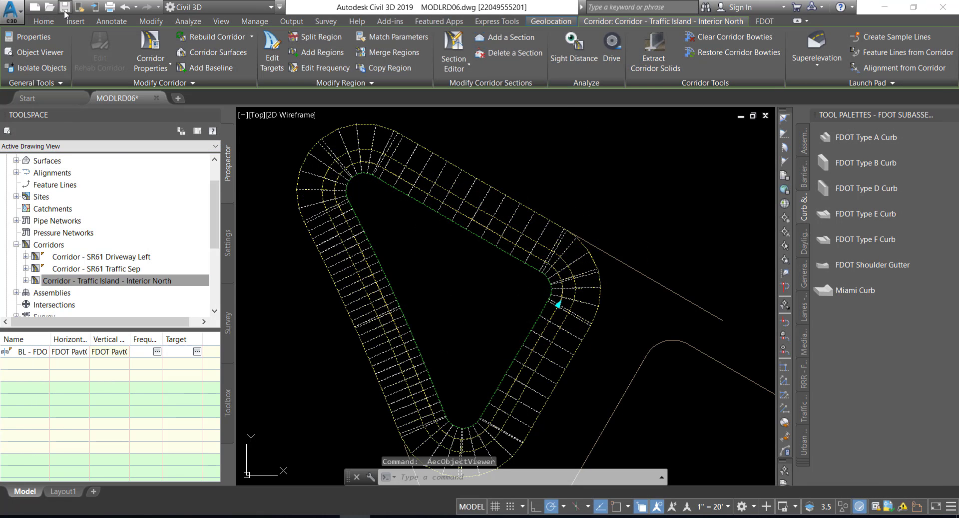
Step: Save the drawing and clear the corridor selection
key(Escape)
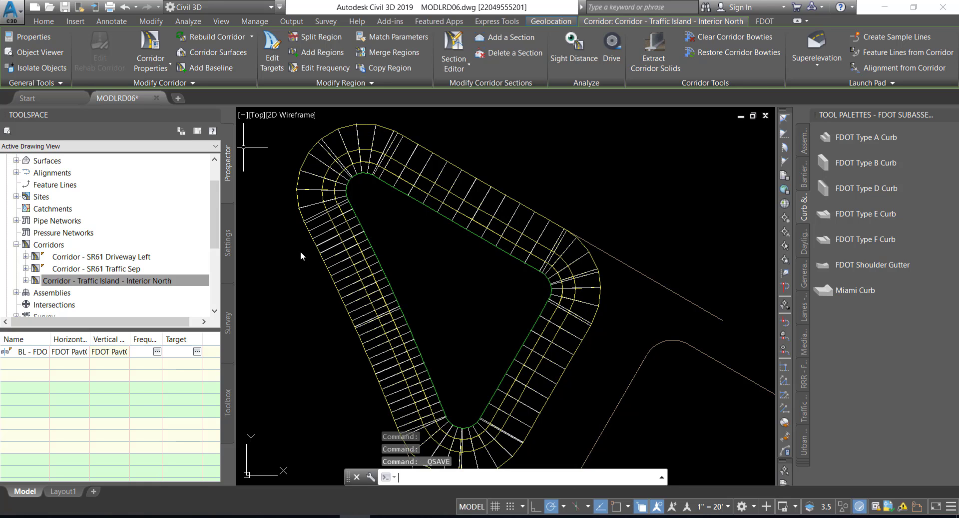
key(ctrl+s)
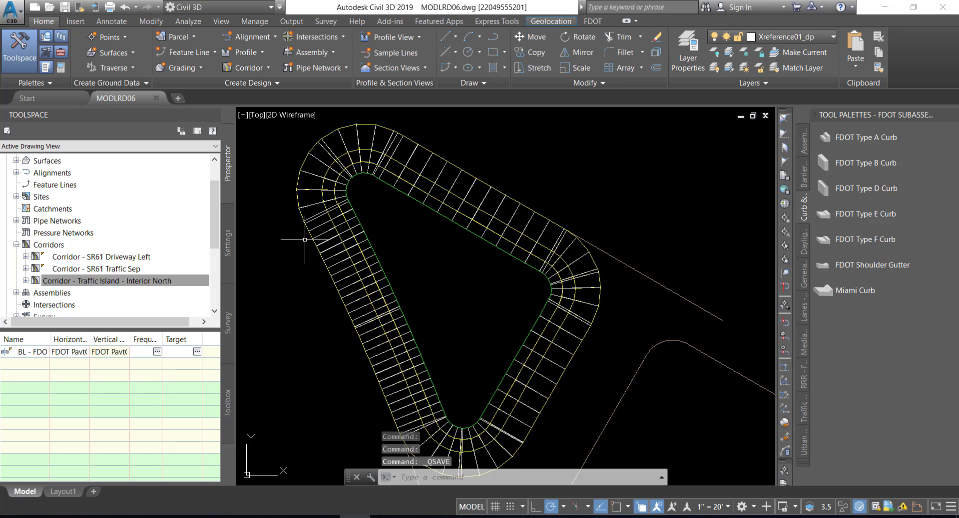
mouse_move(305, 239)
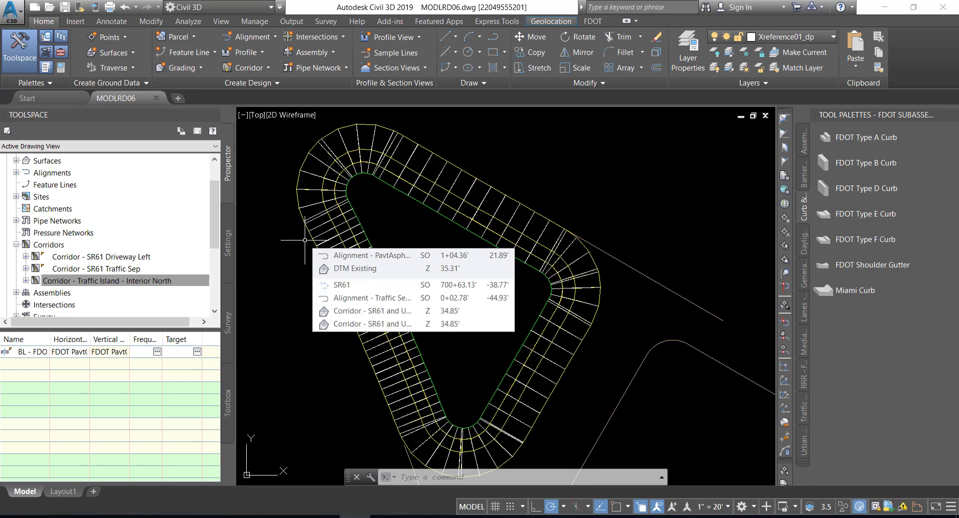
key(Escape)
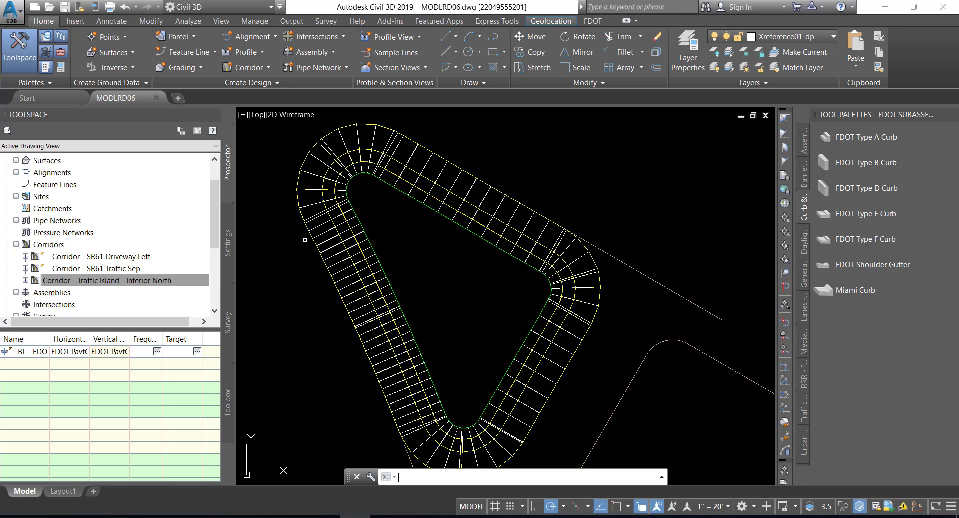
Step: Start a new corridor named "Corridor - Traffic Isnald Interior South"
scroll(305, 240, down, 1)
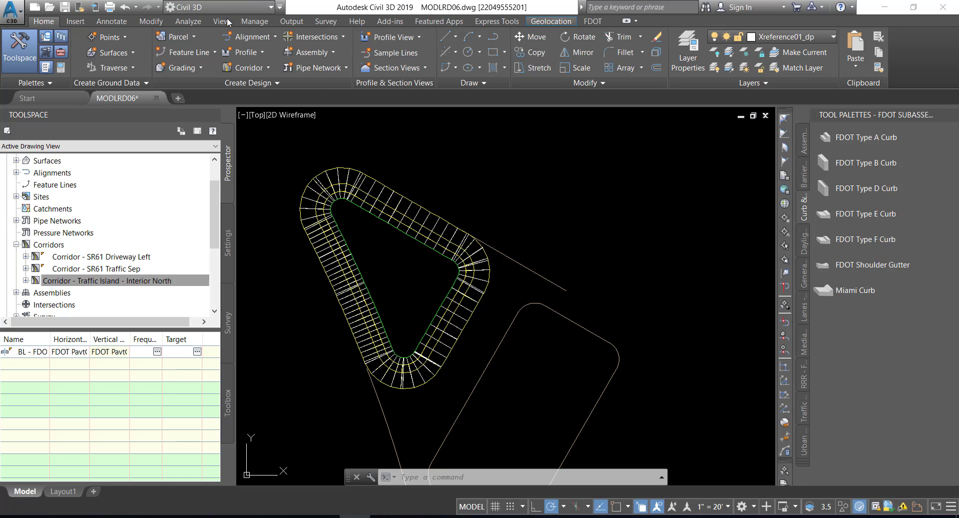
click(250, 67)
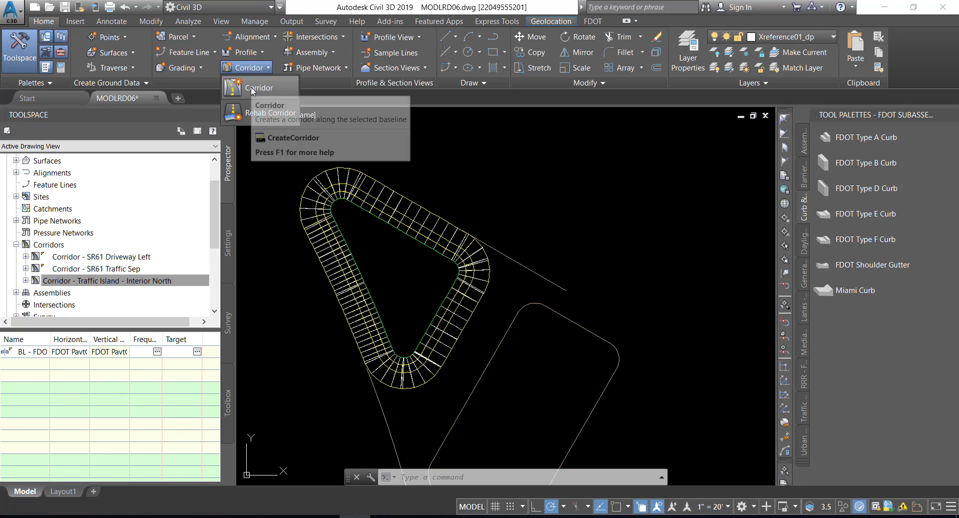
click(250, 86)
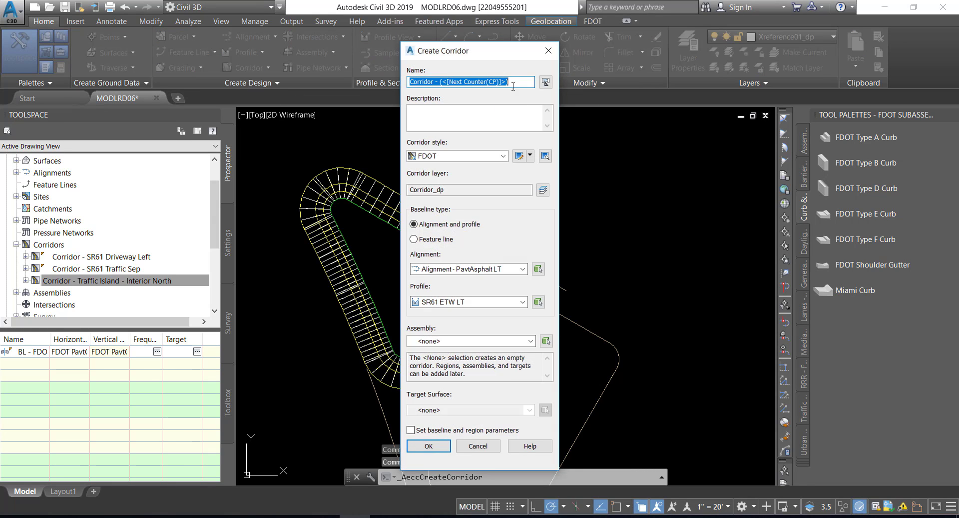
drag(510, 81, 436, 81)
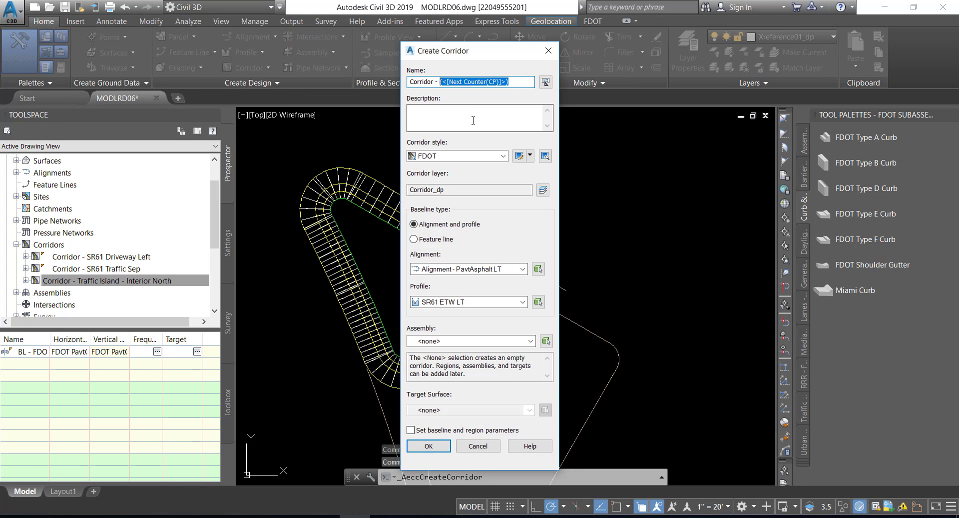
key(Delete)
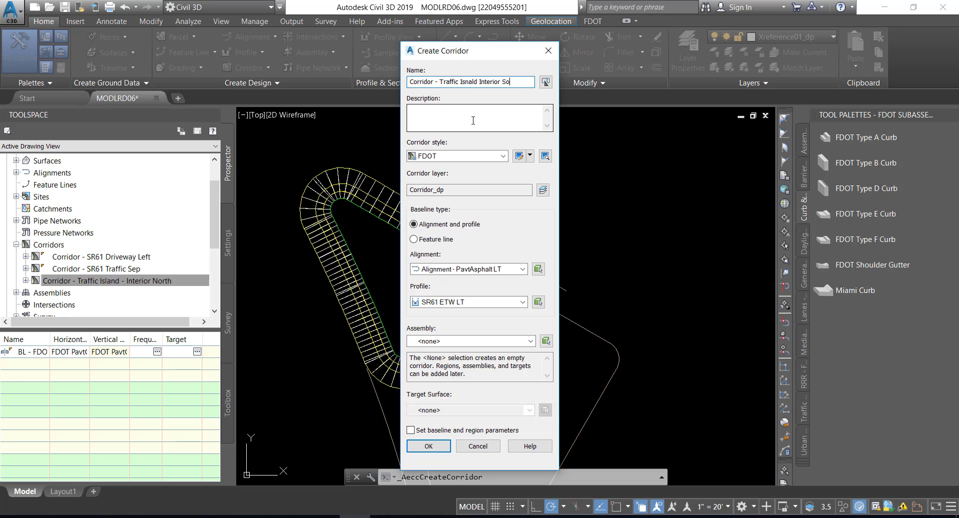
text(uth)
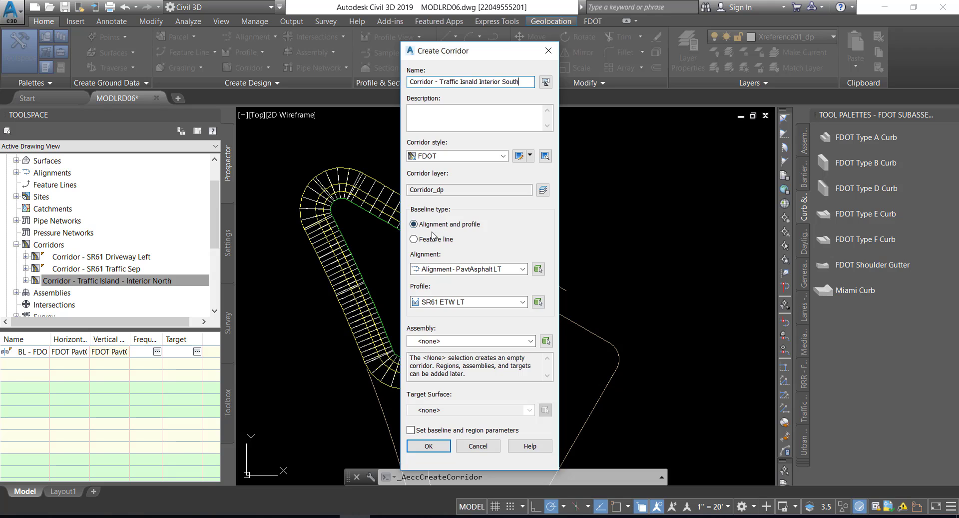
Step: Set the baseline type to feature line, using "FDOT PavtConcrete TI - INT - South" from Site 1
click(414, 240)
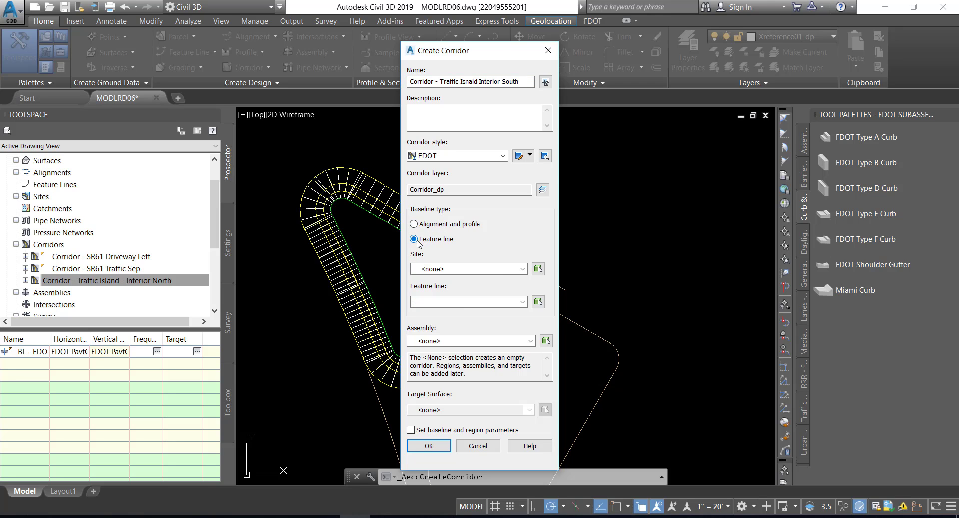
click(522, 269)
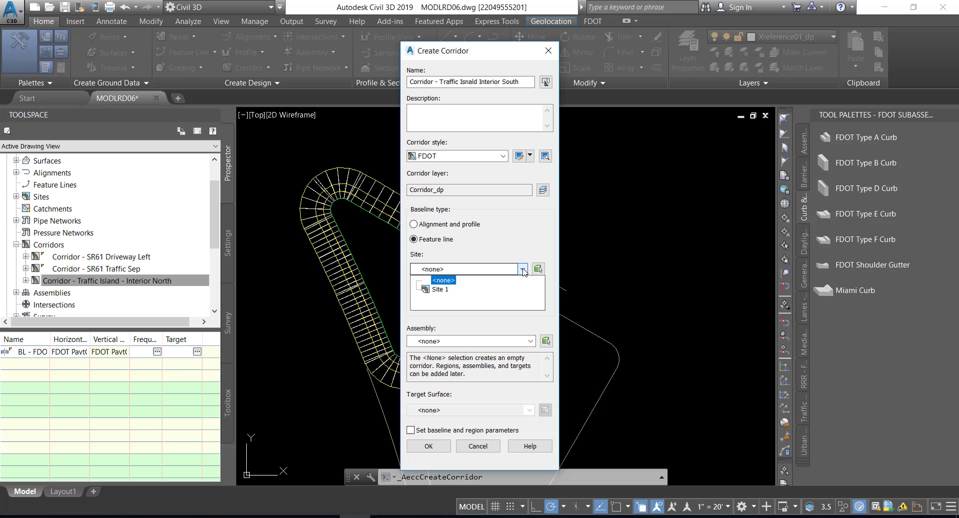
click(440, 289)
click(522, 302)
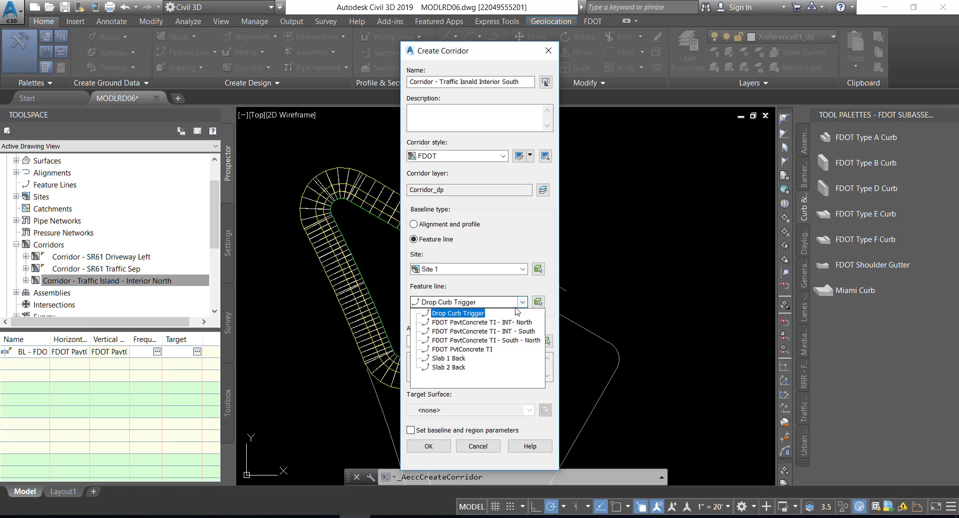
click(506, 331)
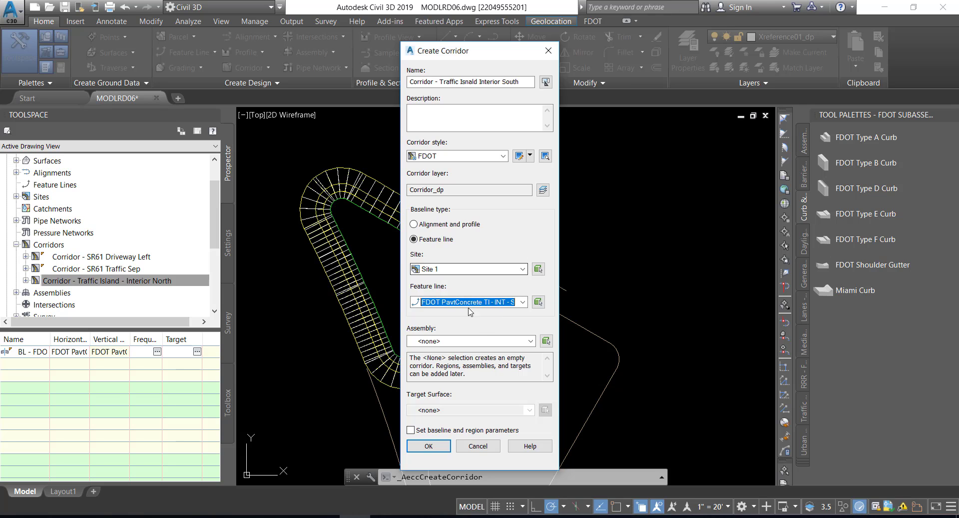
Step: Assign the "FDOT - Traffic Island Curb Return" assembly and the "Traffic Island - Sidewalk" target surface, and accept the corridor settings
click(492, 342)
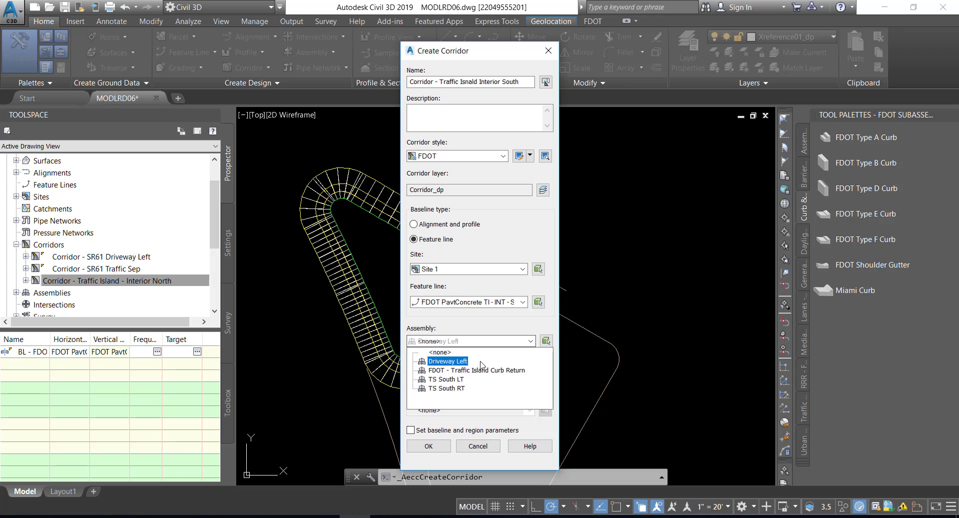
click(475, 370)
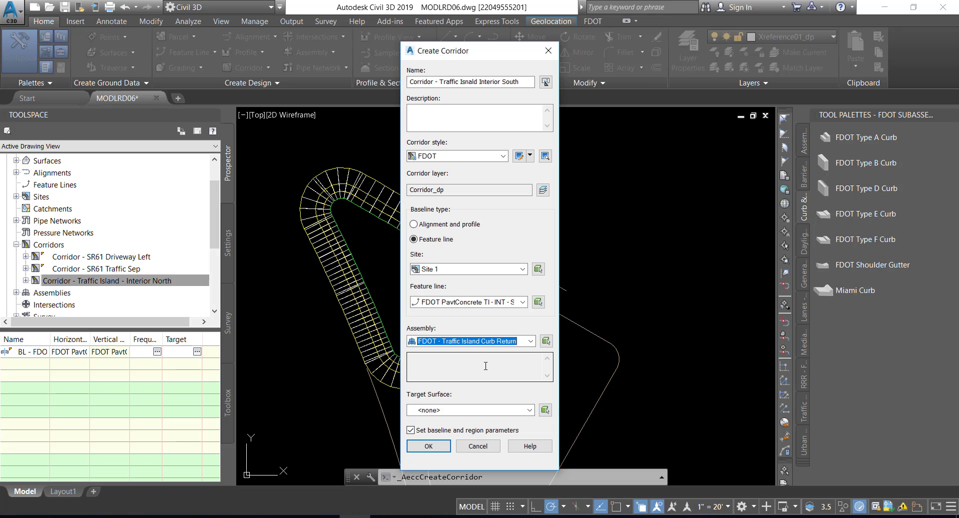
click(528, 409)
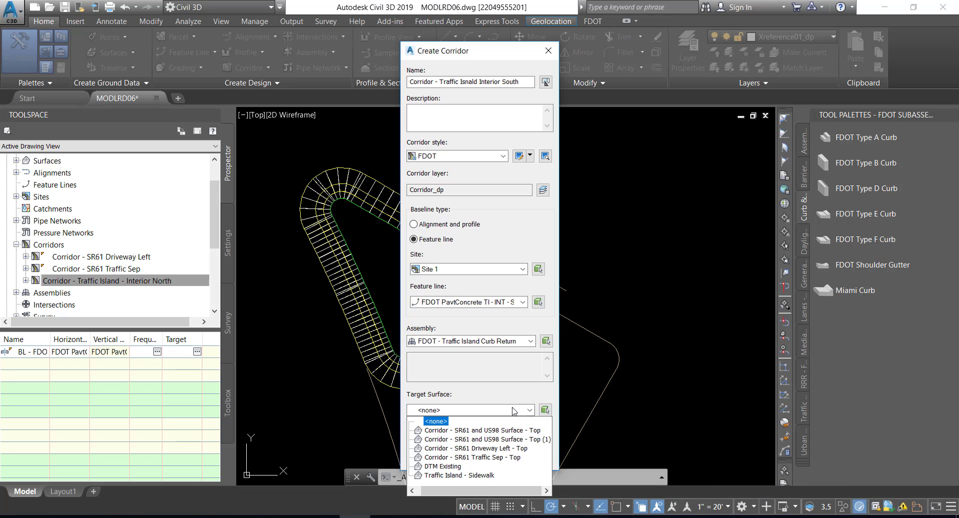
click(439, 421)
click(518, 411)
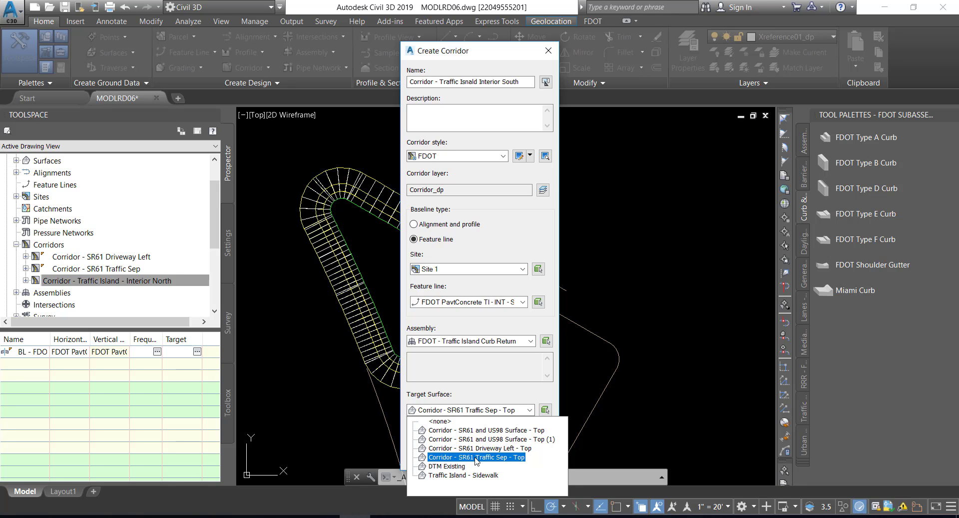
click(474, 475)
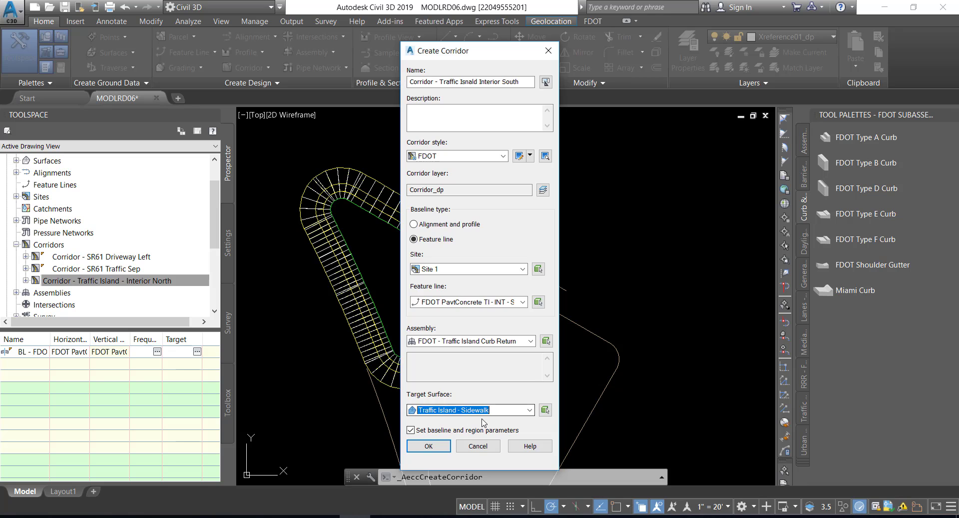
click(430, 446)
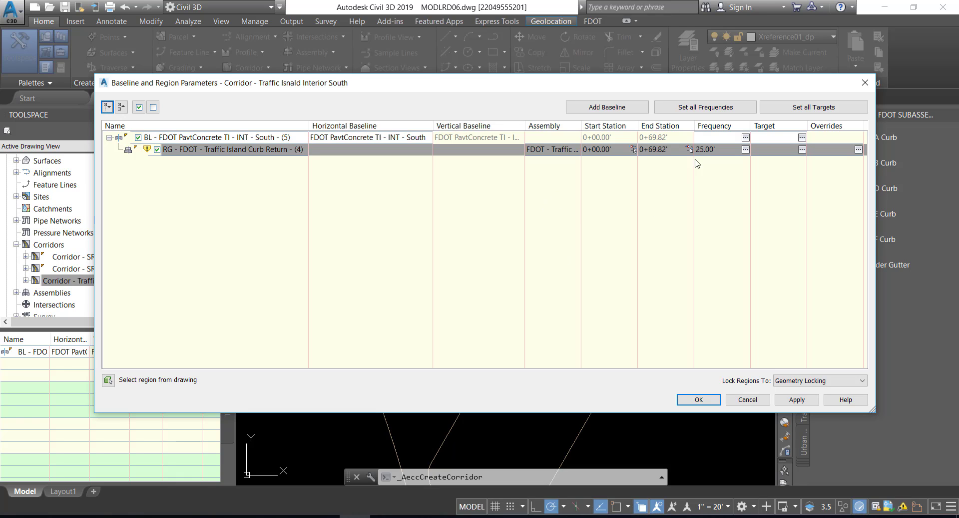
Step: Set all assembly frequencies to 1' along tangents and 0.5' for the curve increment, spirals and vertical curves
click(718, 110)
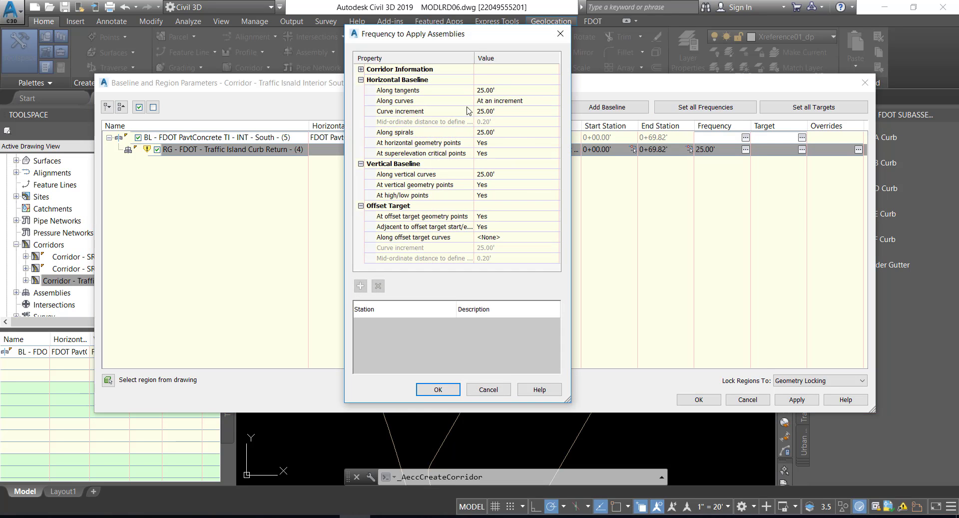
click(505, 91)
text(1)
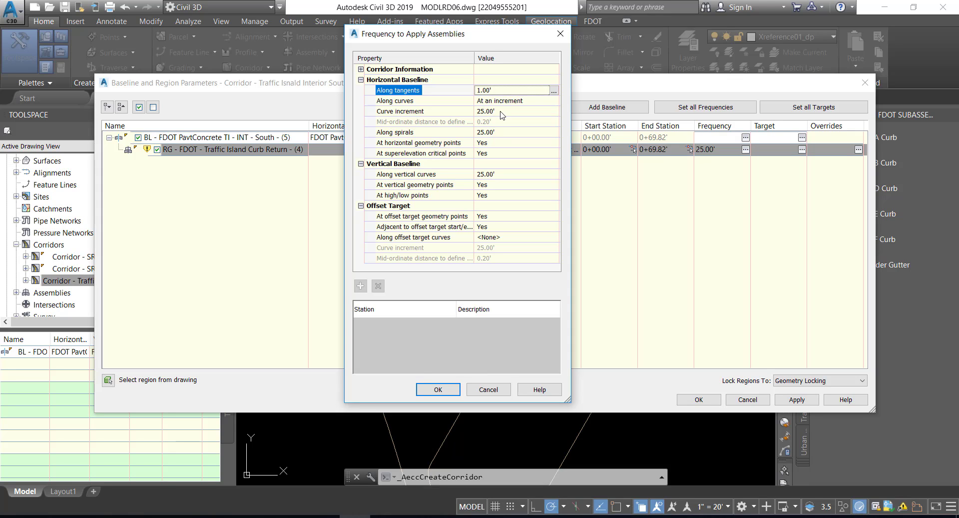
click(501, 111)
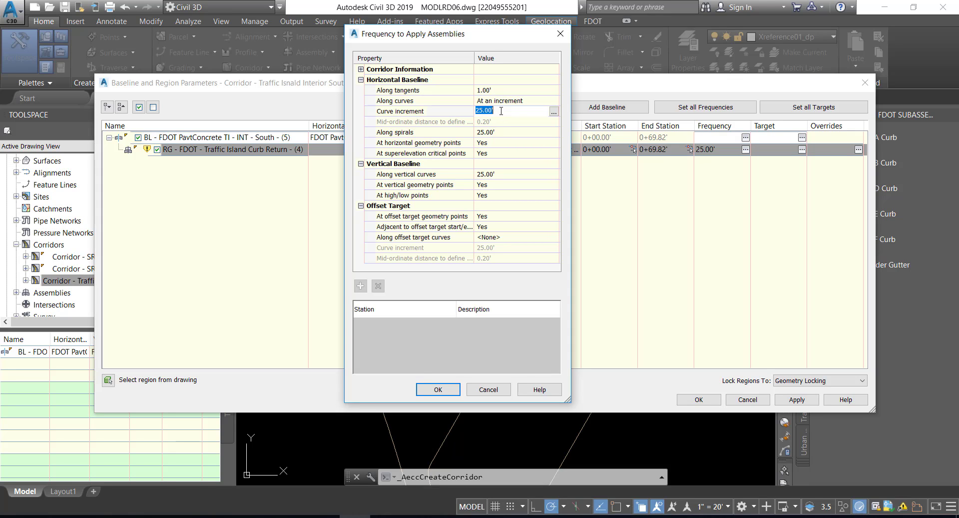
text(.5)
click(499, 132)
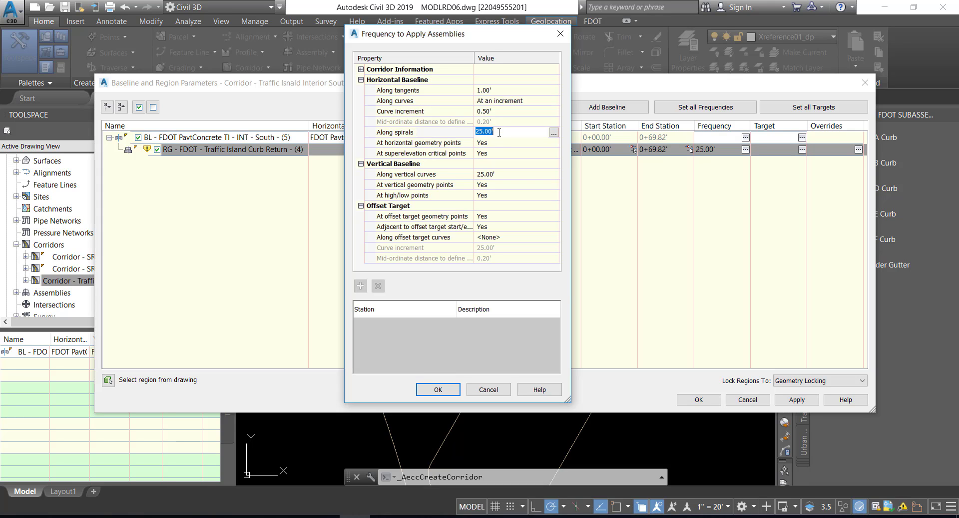
text(.)
click(498, 174)
text(.)
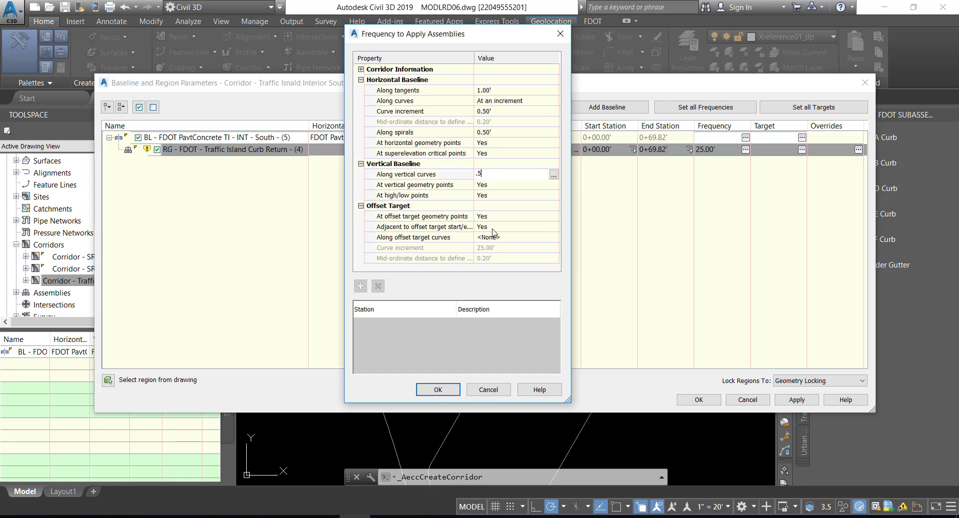
Step: Accept the assembly frequencies and rebuild the south traffic island interior corridor
click(438, 390)
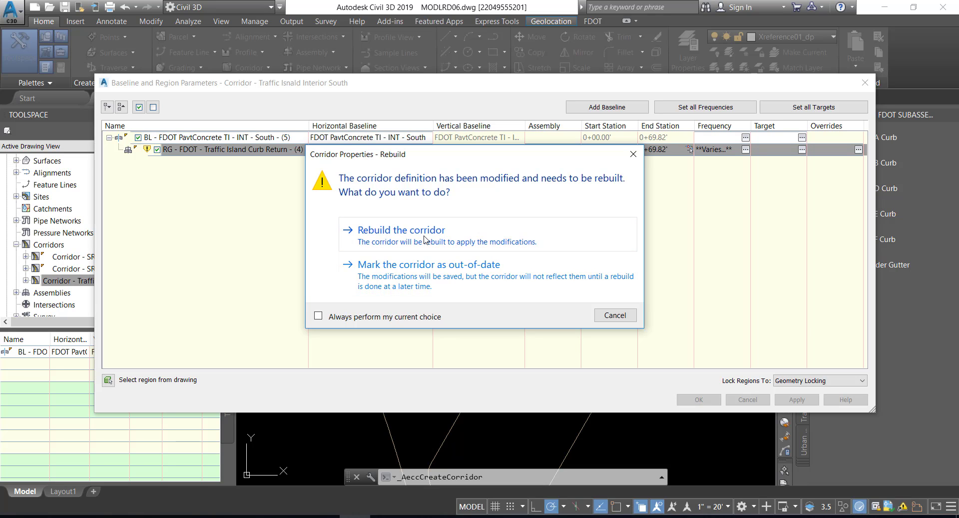
click(424, 239)
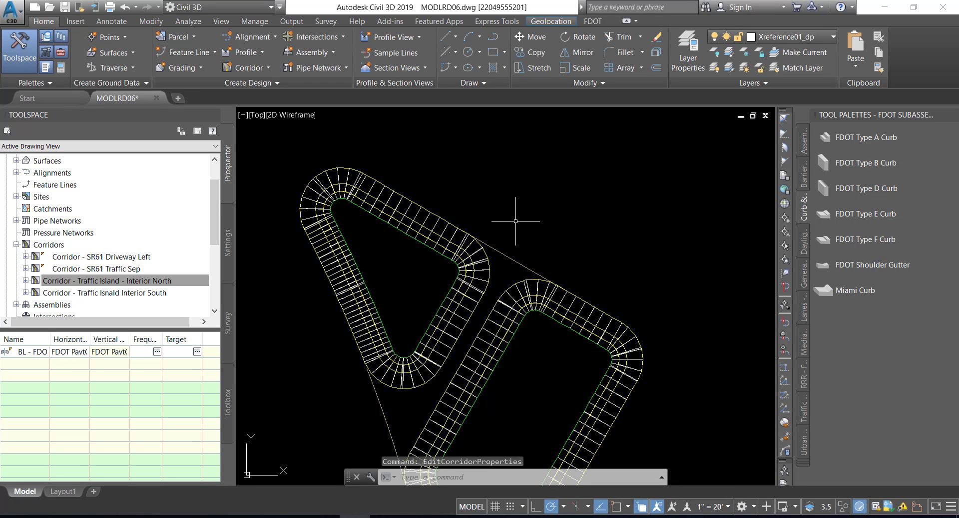
Step: Set all surface targets of the "Corridor - Traffic Island - Interior North" corridor to "Traffic Island - Sidewalk" and accept its properties
click(424, 219)
right_click(424, 219)
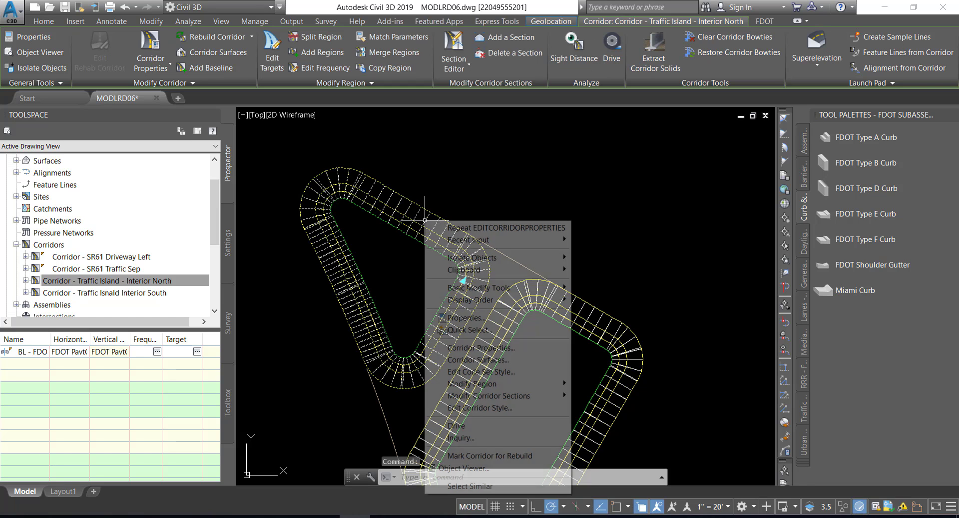
click(488, 348)
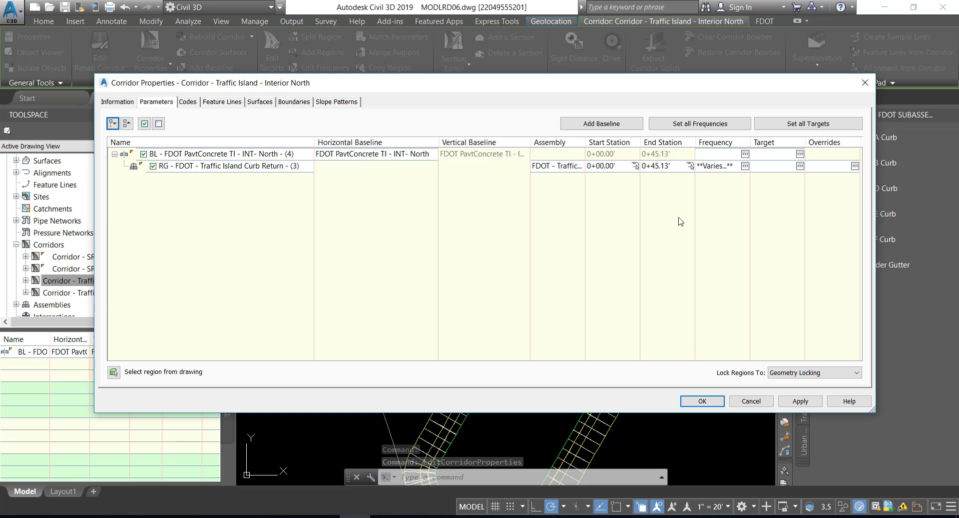
click(796, 126)
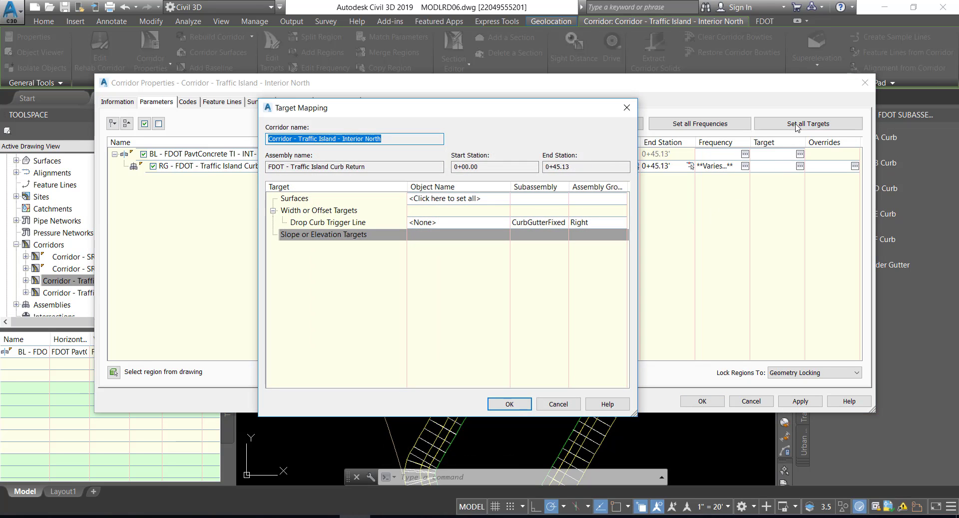
click(453, 198)
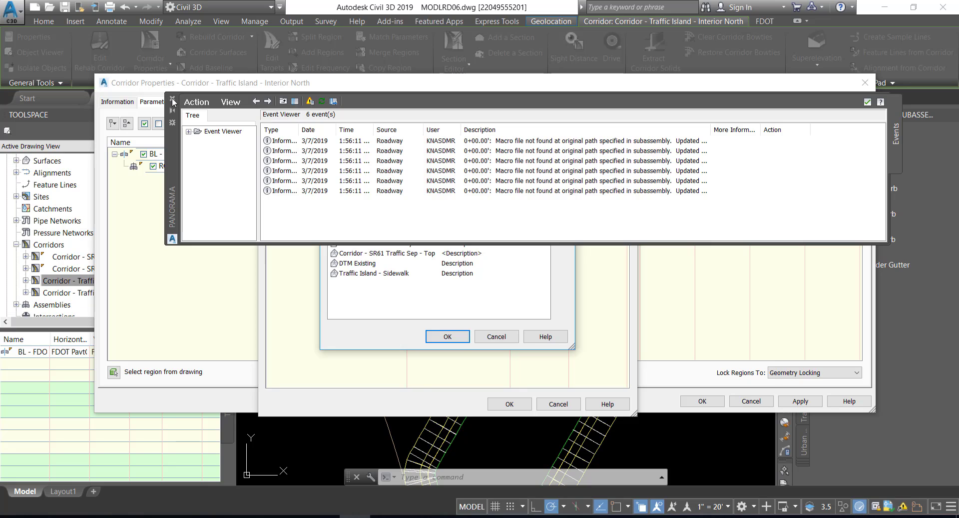
click(173, 98)
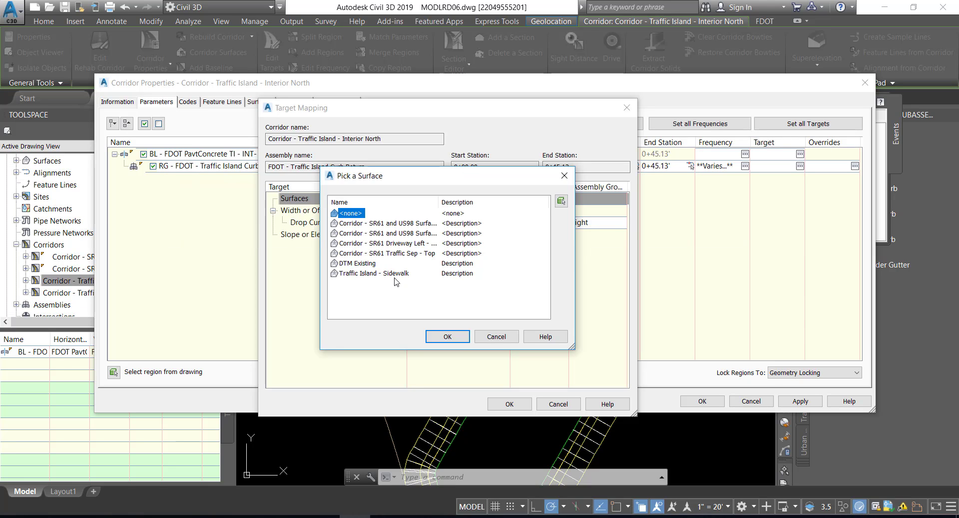
click(396, 274)
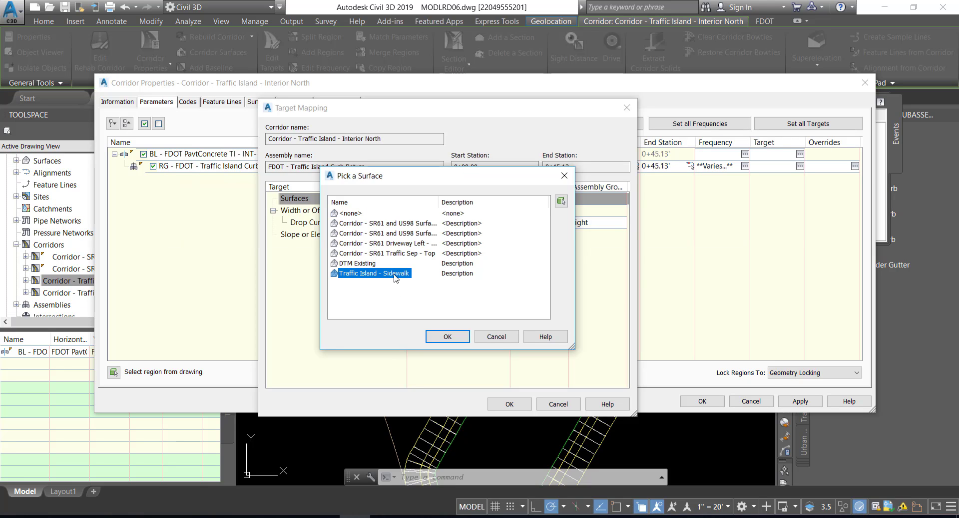
click(447, 338)
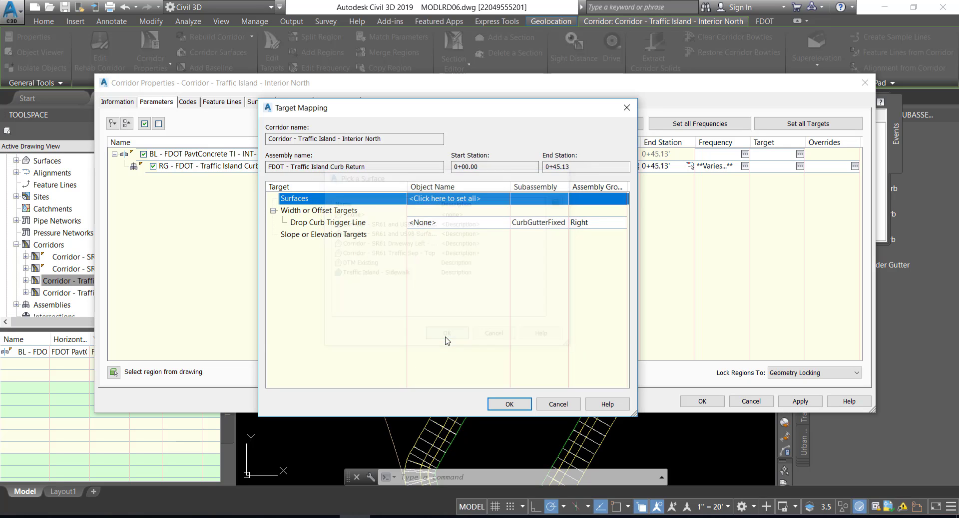
click(496, 404)
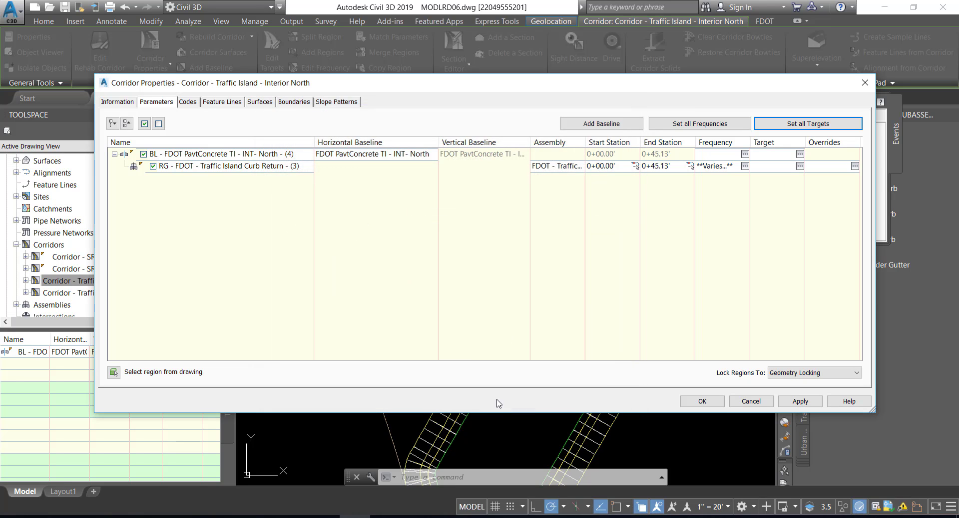
click(702, 402)
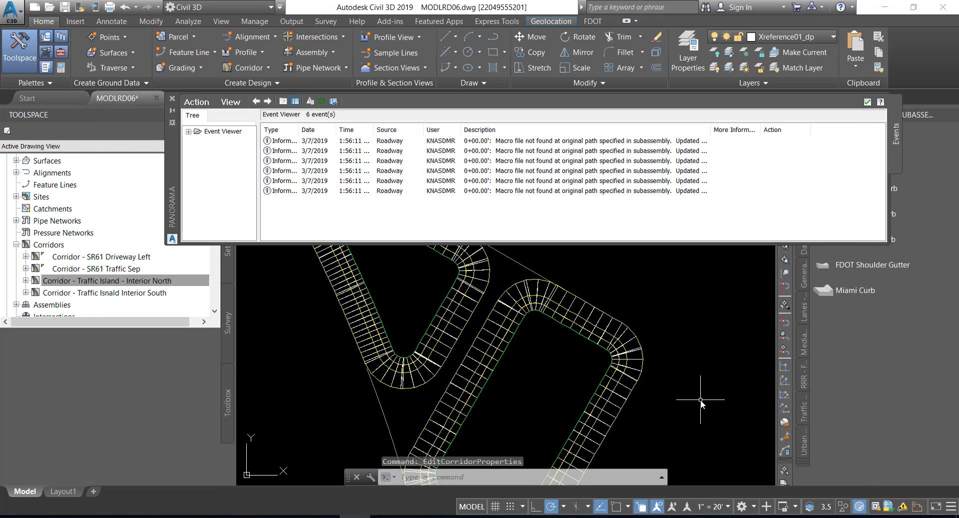
Step: Clear all events from the Event Viewer and save the drawing
click(193, 103)
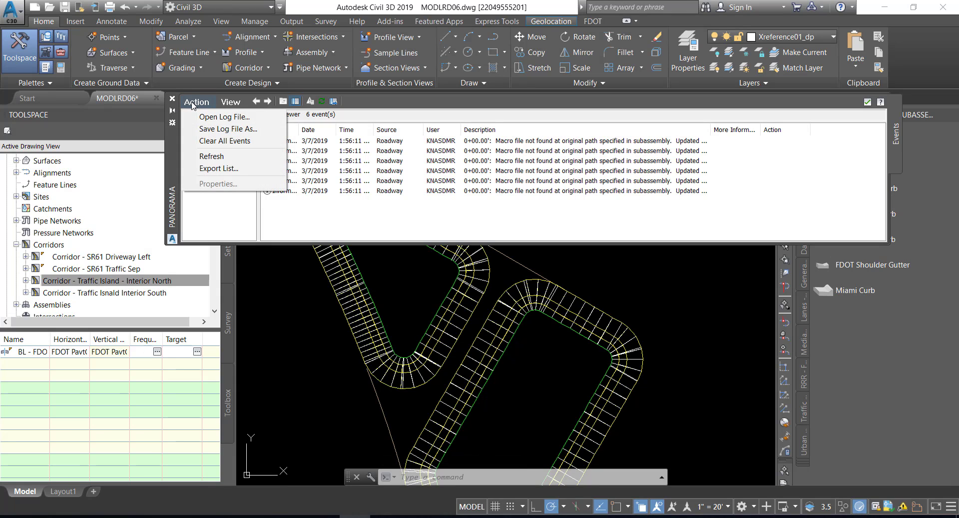
click(225, 141)
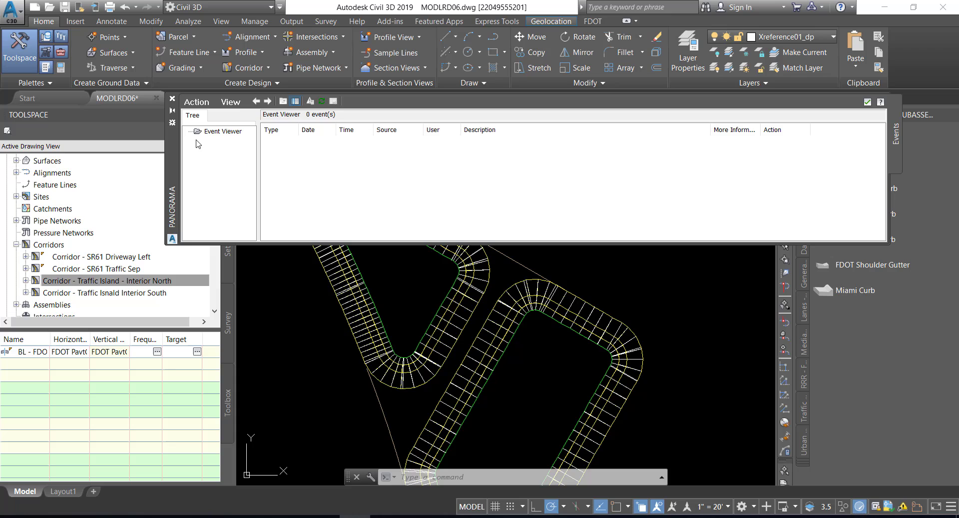
click(172, 99)
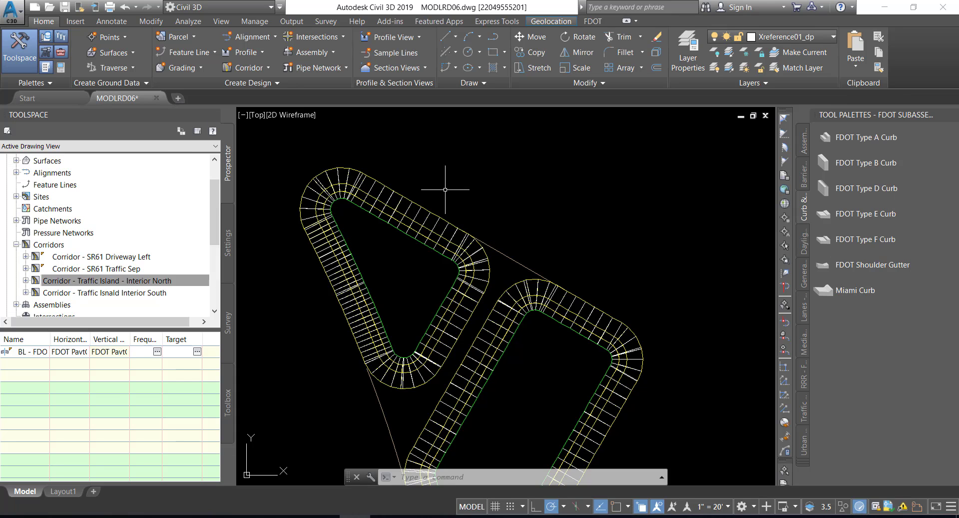
click(64, 7)
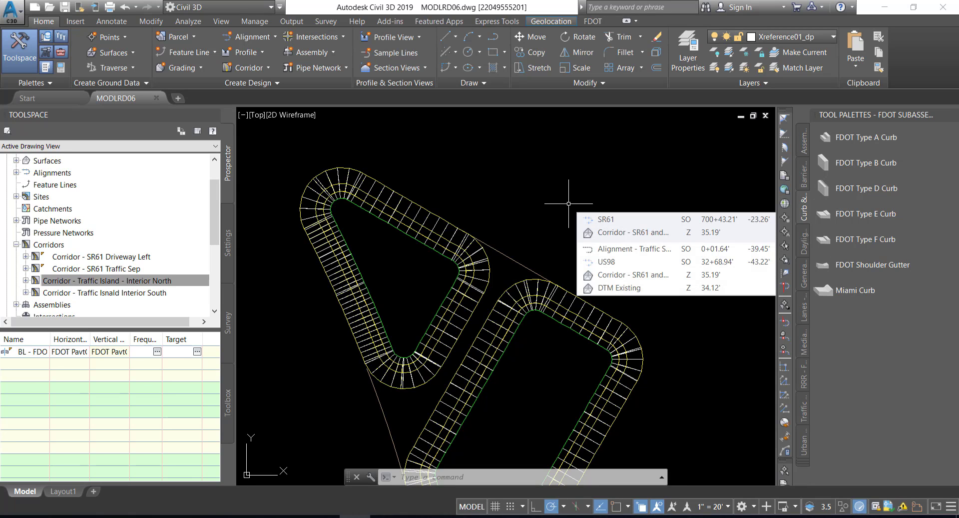
Step: Inspect the south traffic island interior corridor in 3D with the Object Viewer, tilting it to examine the curb sections
middle_drag(562, 243, 555, 169)
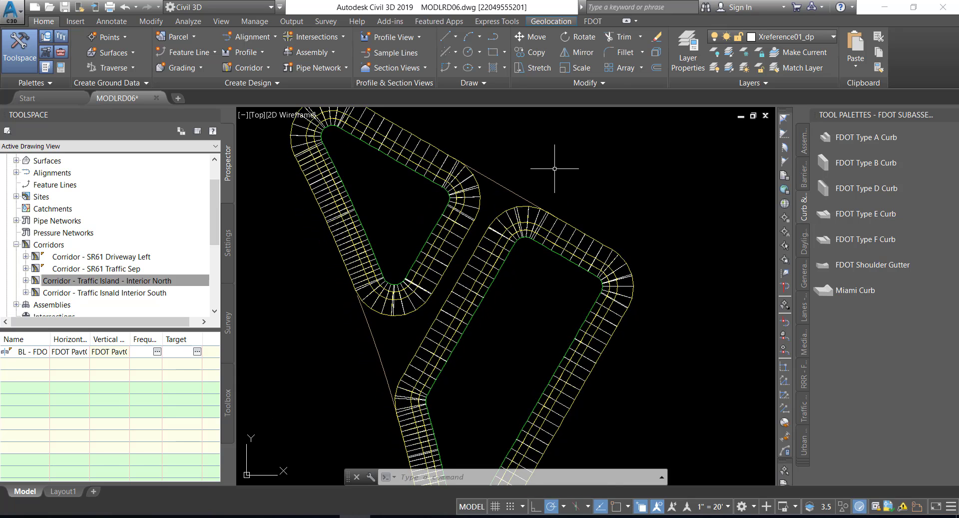
click(526, 218)
right_click(591, 165)
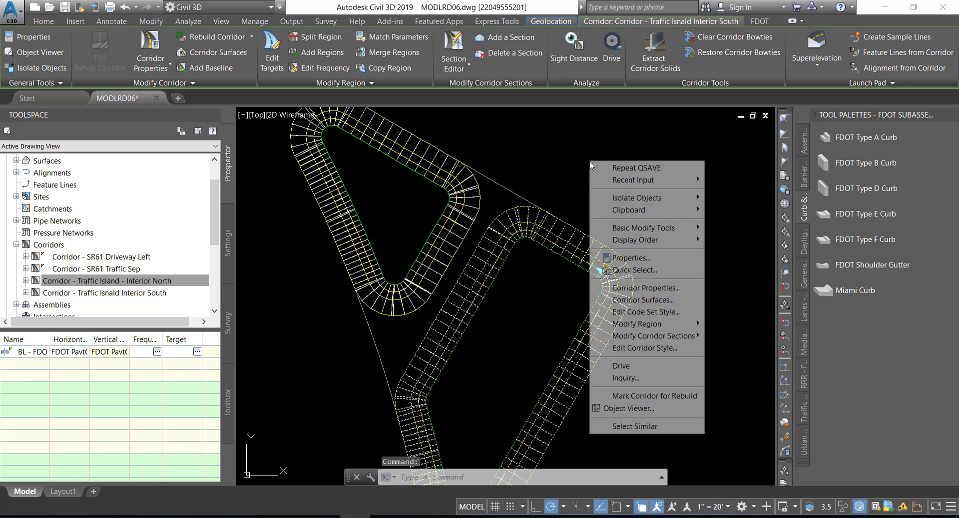
click(618, 409)
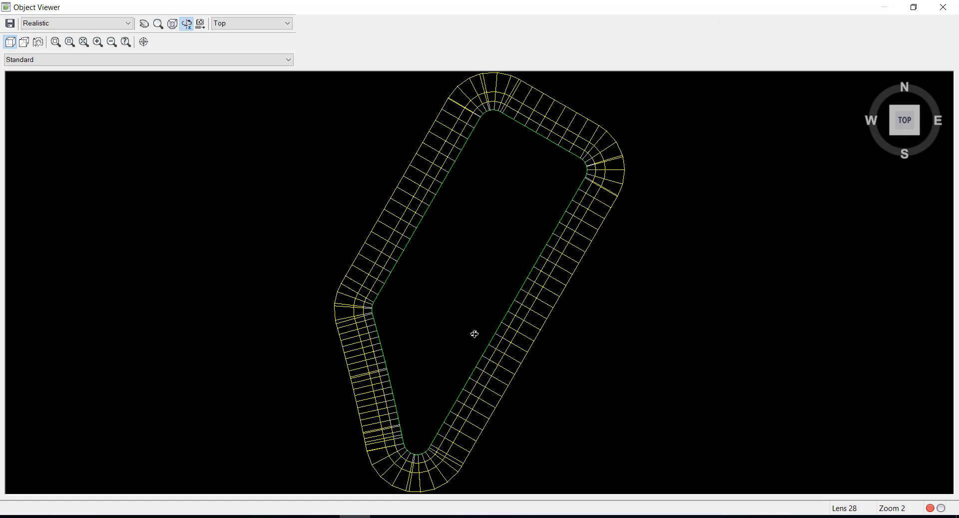
drag(467, 350, 483, 183)
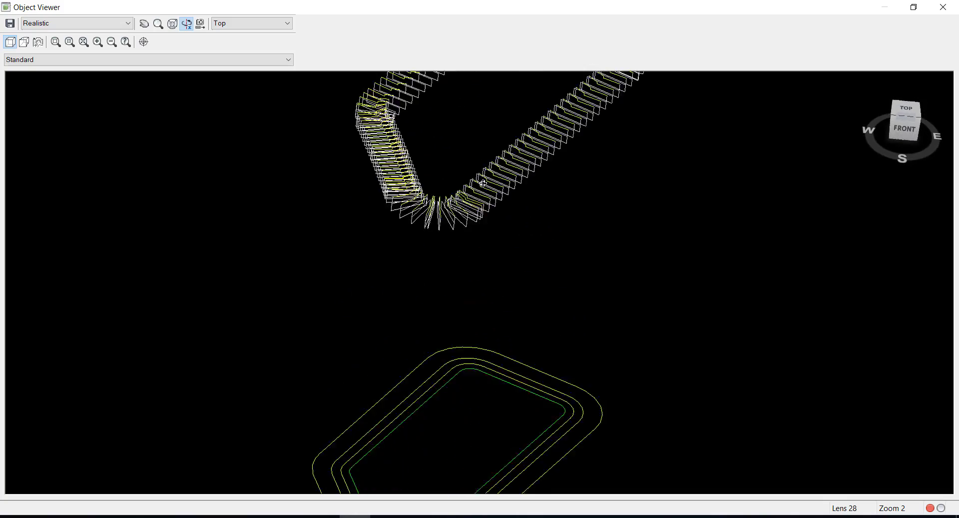
middle_drag(495, 186, 470, 332)
drag(461, 272, 469, 297)
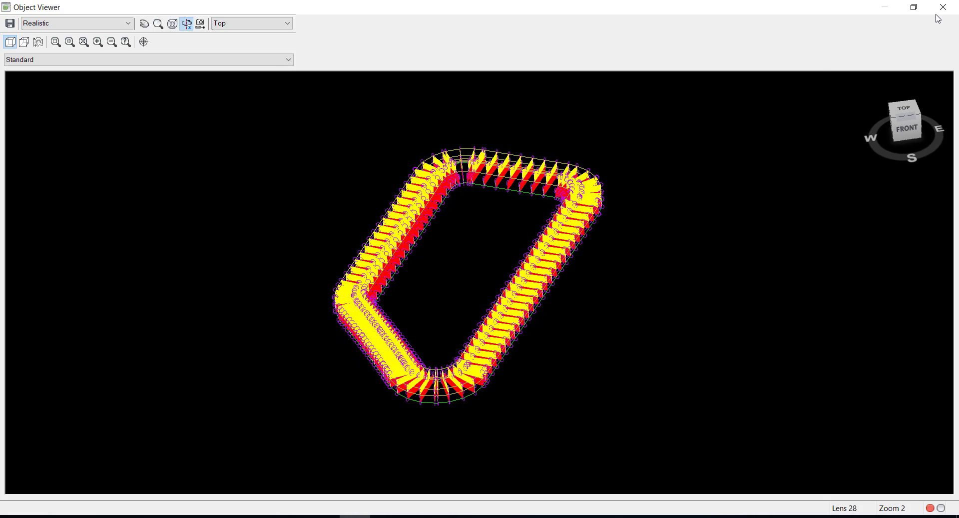
click(944, 7)
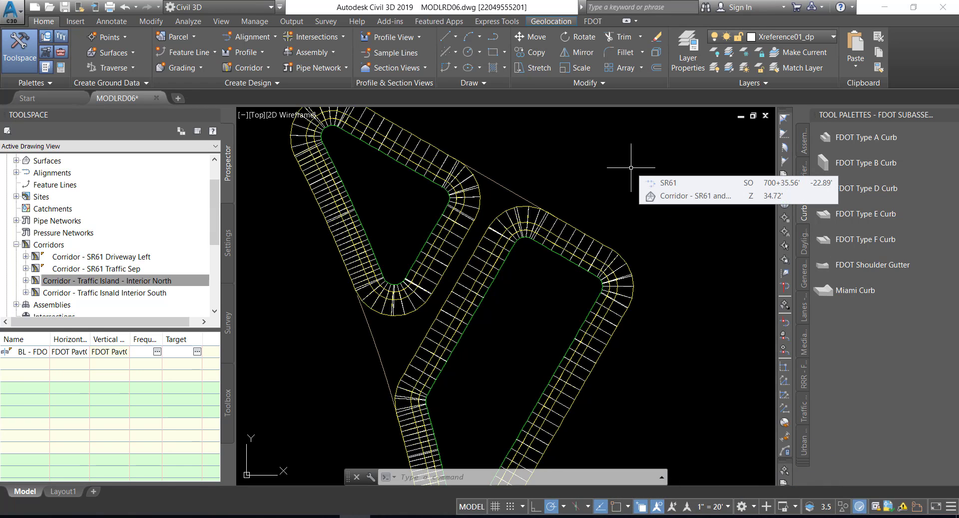
Step: Add a corridor surface to the north traffic island interior corridor and name it "Corridor - Traffic Island - Interior North Top"
mouse_move(631, 167)
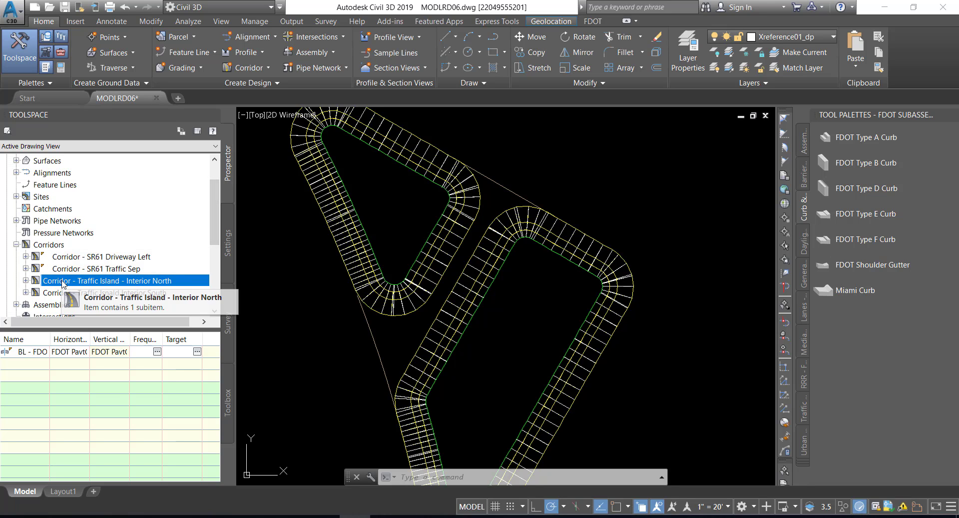
right_click(140, 282)
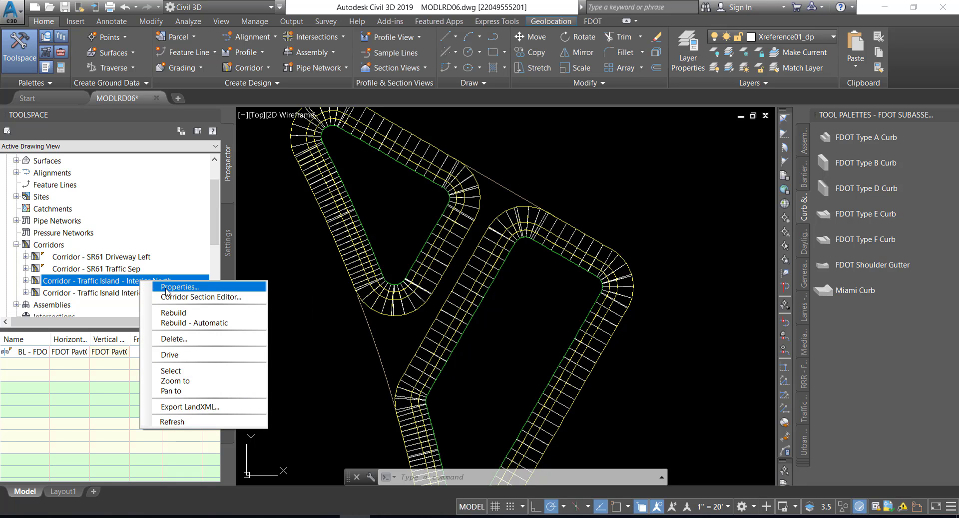
click(182, 288)
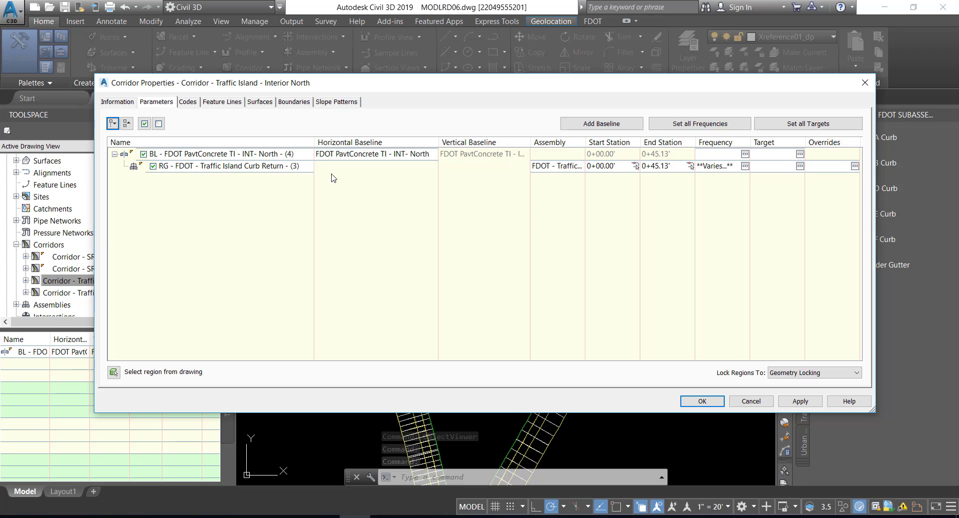
click(260, 102)
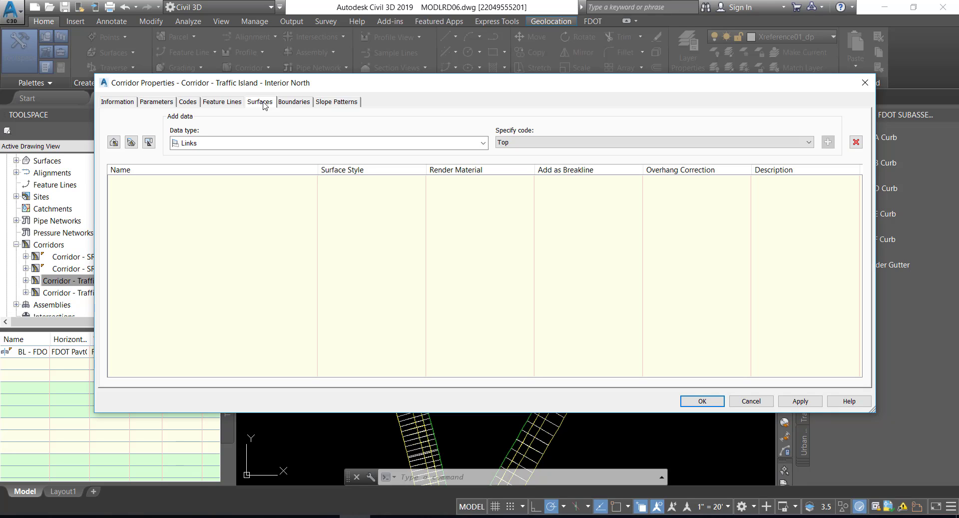
click(113, 143)
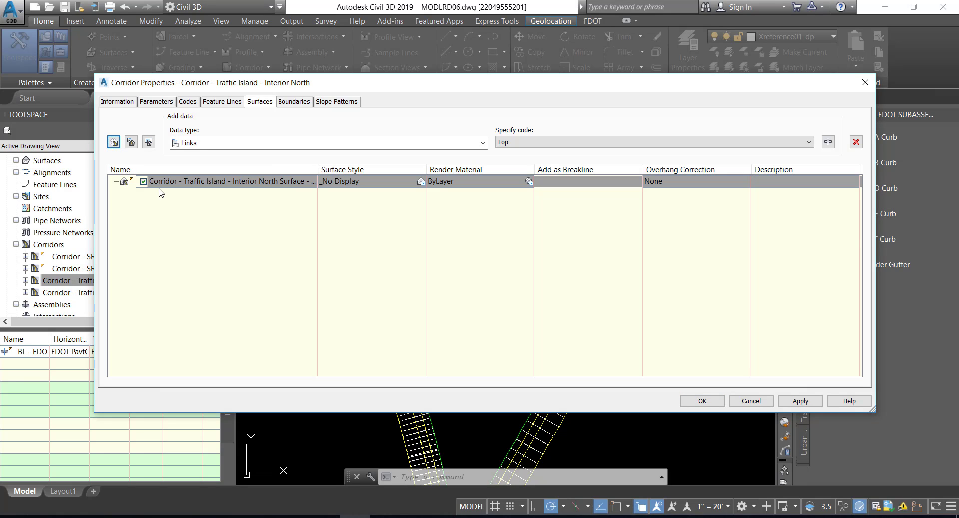
click(221, 183)
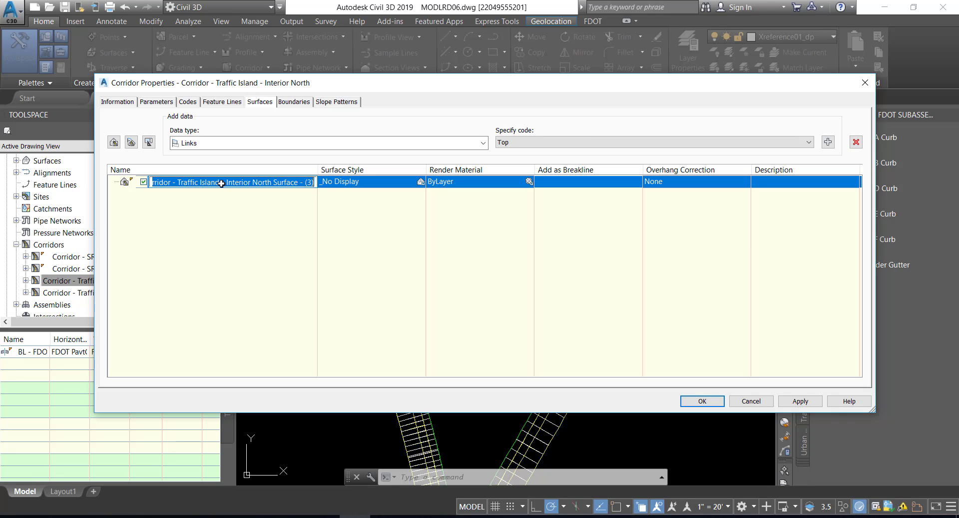
click(221, 183)
key(BackSpace)
key(BackSpace)
key(BackSpace)
key(BackSpace)
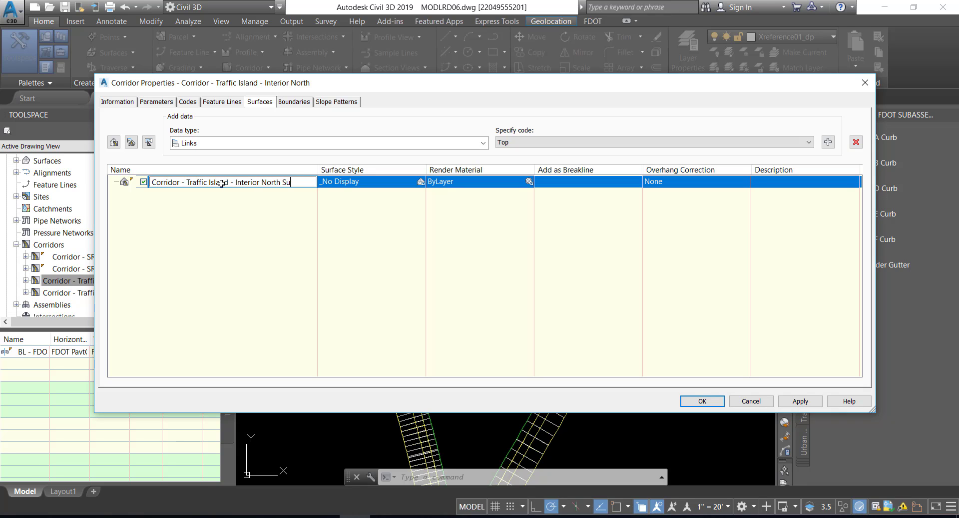
text(Top)
Step: Add the Top link code as data to the north interior's new corridor surface
click(576, 143)
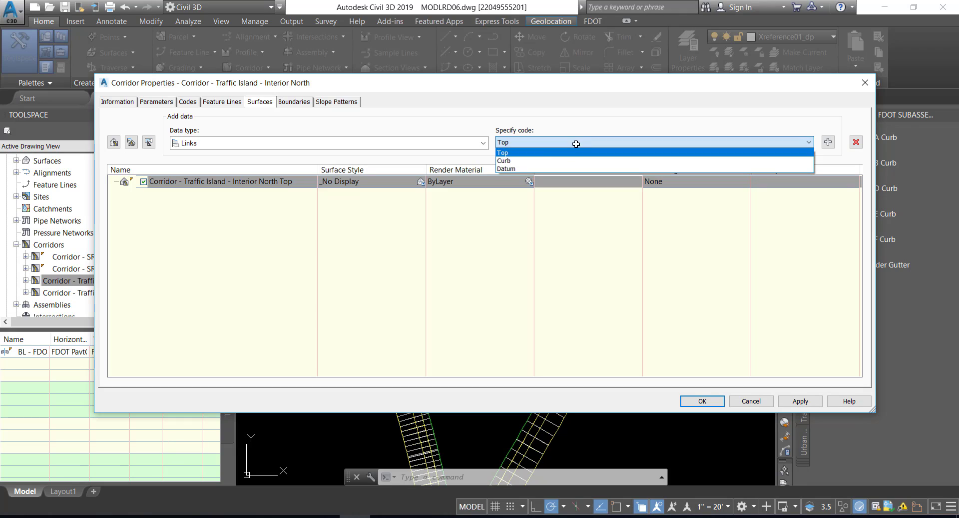
click(546, 156)
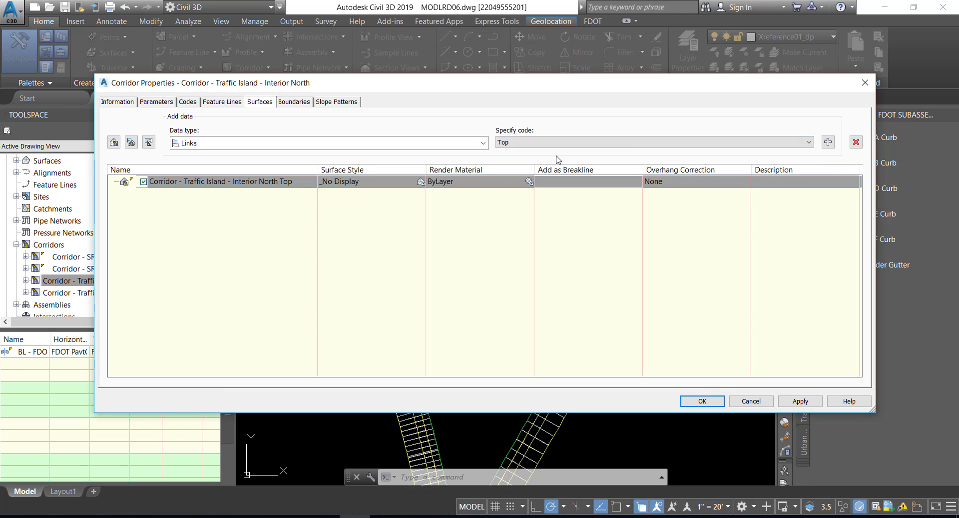
click(828, 142)
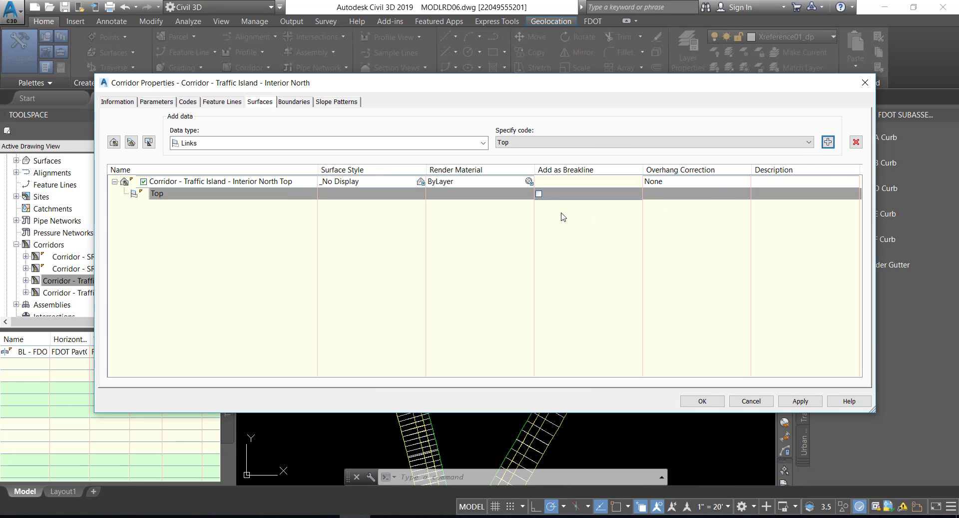
Step: Set the surface style of "Corridor - Traffic Island - Interior North Top" to "Triangles 1-1 Proposed [Blue]"
click(421, 182)
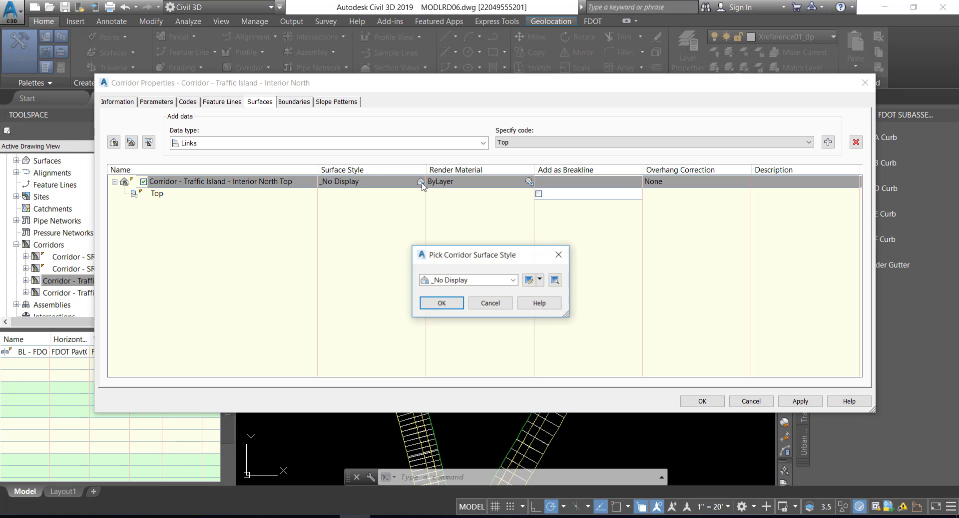
click(514, 280)
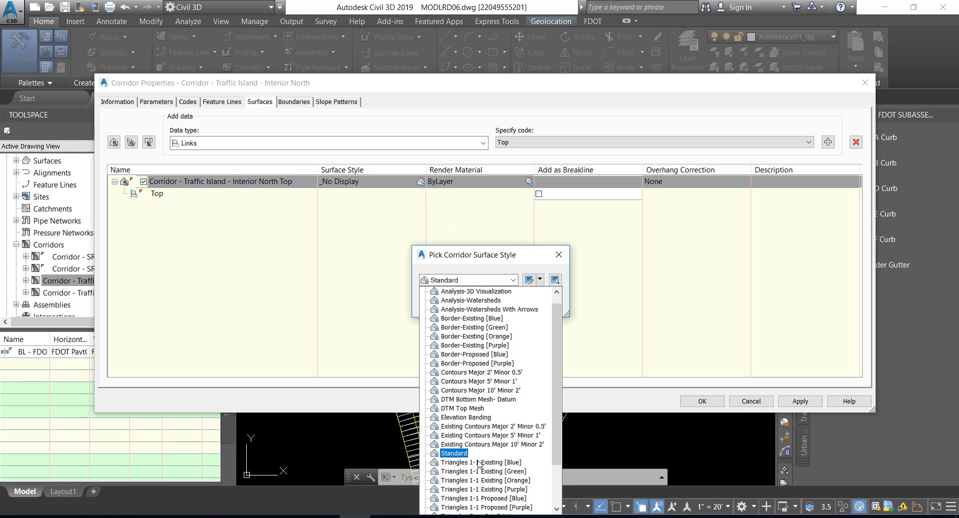
click(474, 497)
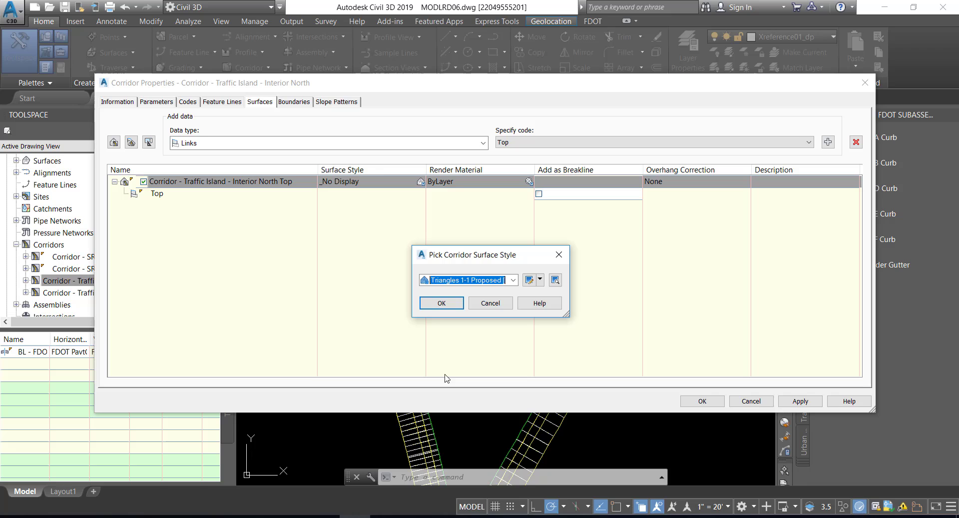
click(442, 303)
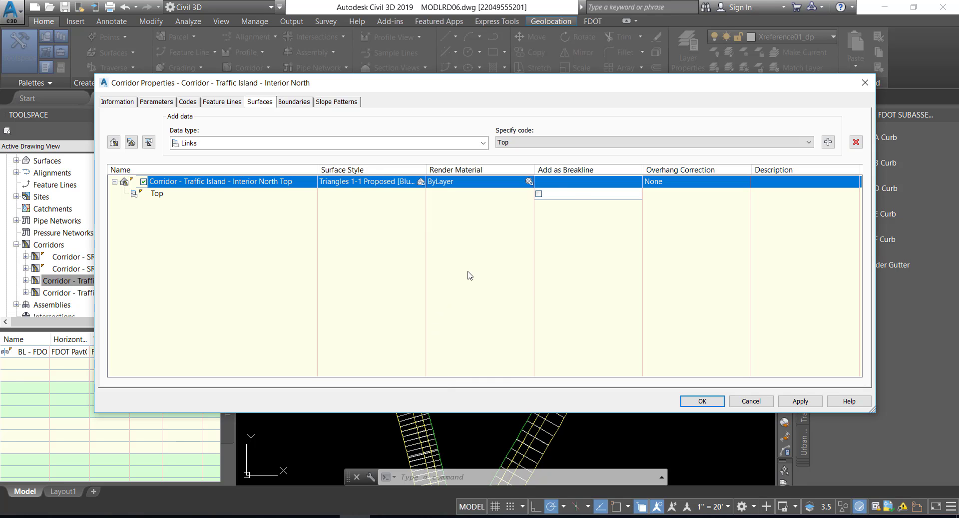
Step: Add the north surface's Top links as breaklines, set its overhang correction to Top Links, and rebuild the corridor
click(539, 194)
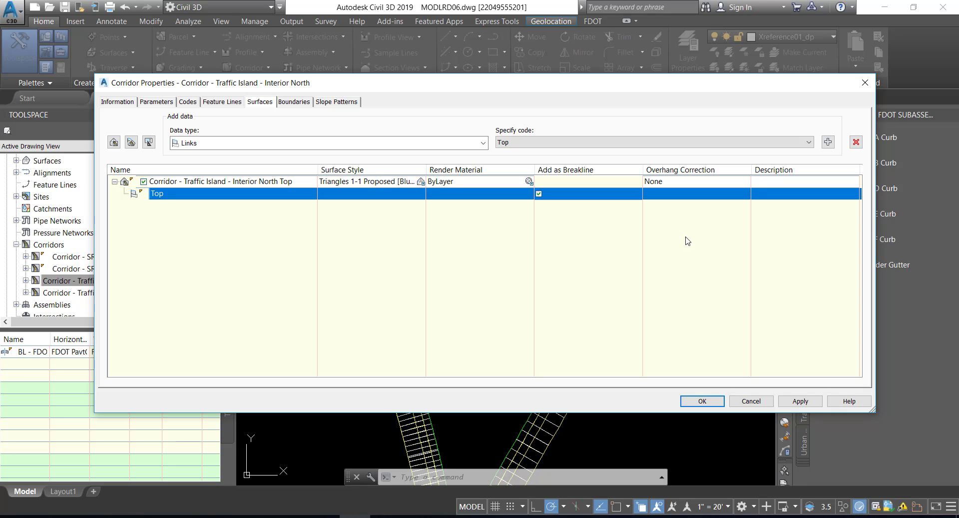
click(691, 182)
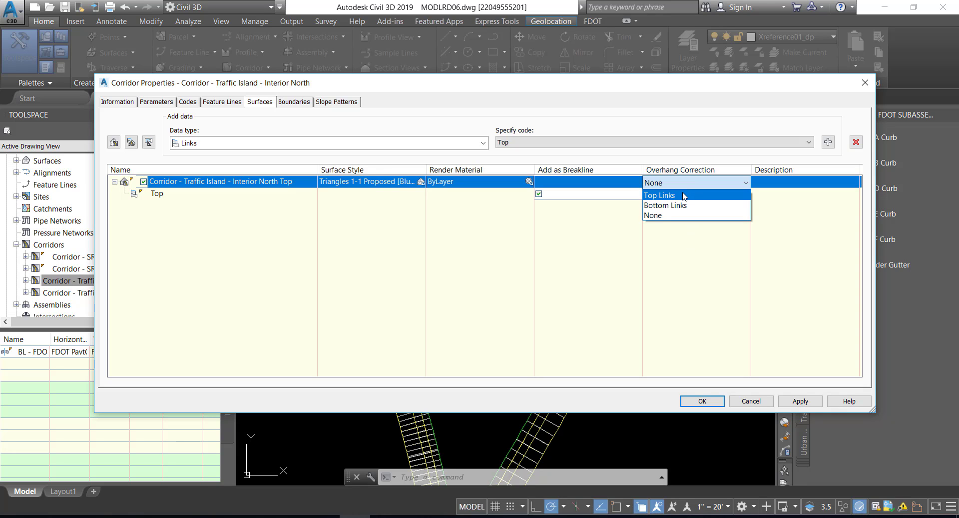
click(683, 197)
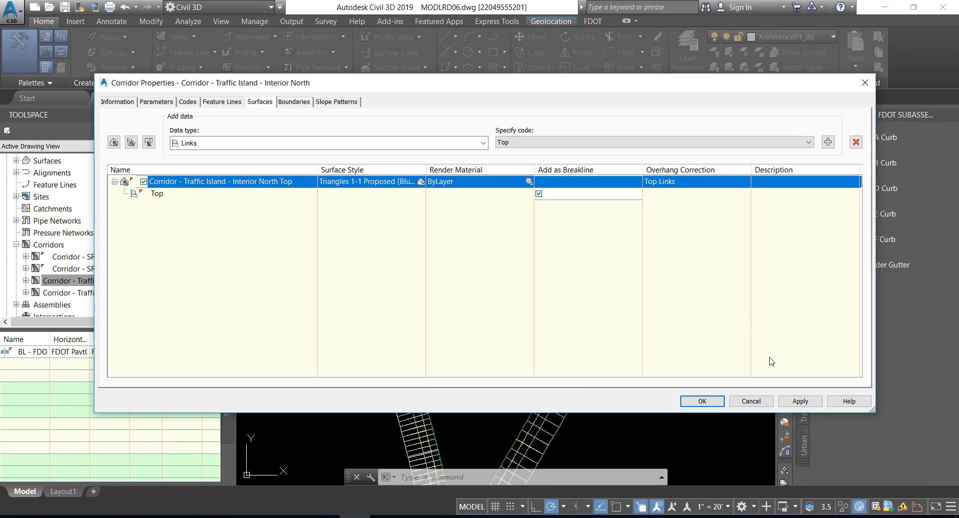
click(699, 400)
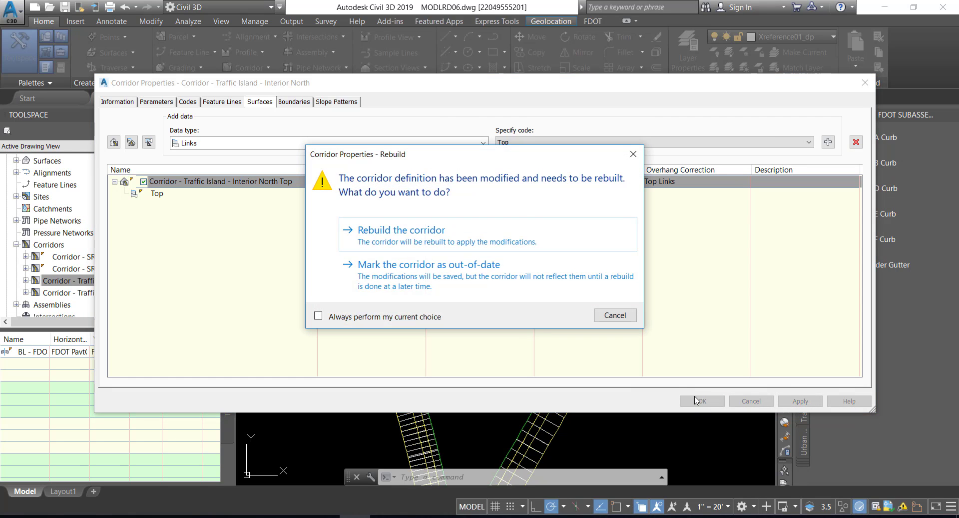
click(429, 237)
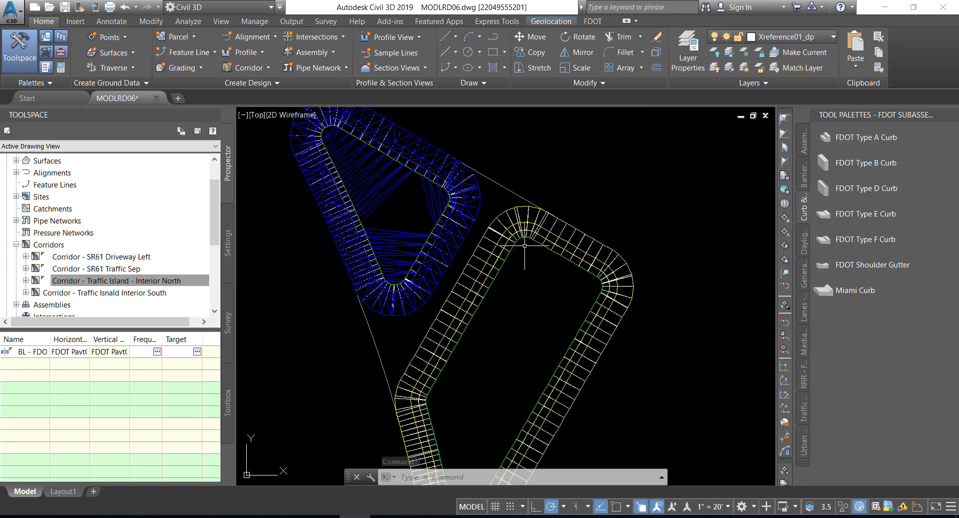
Step: Review the north island's surface triangles in plan and save the drawing
scroll(522, 250, down, 2)
scroll(508, 260, up, 2)
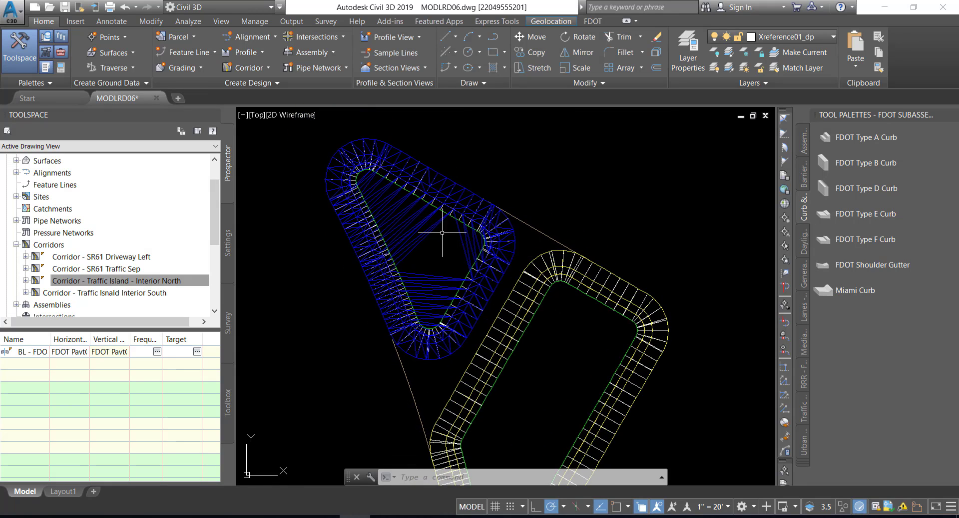
mouse_move(422, 235)
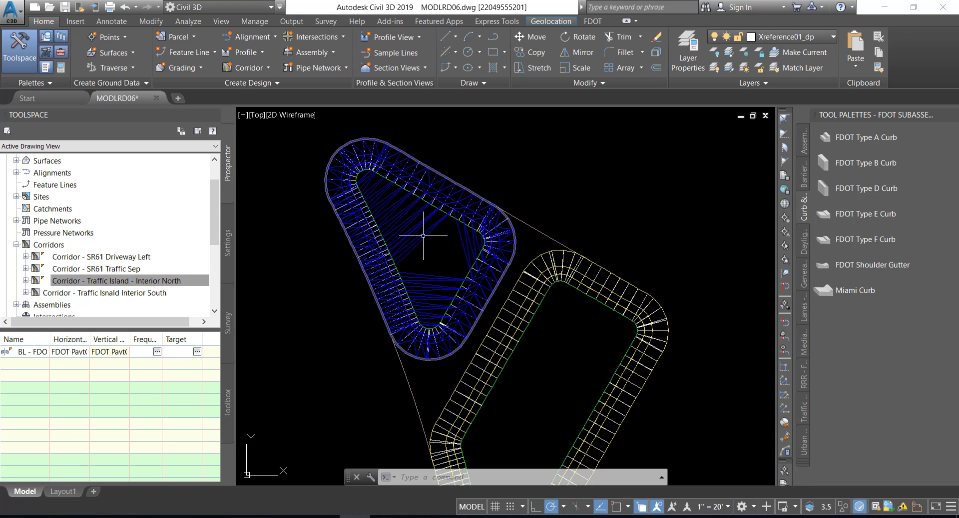
key(Escape)
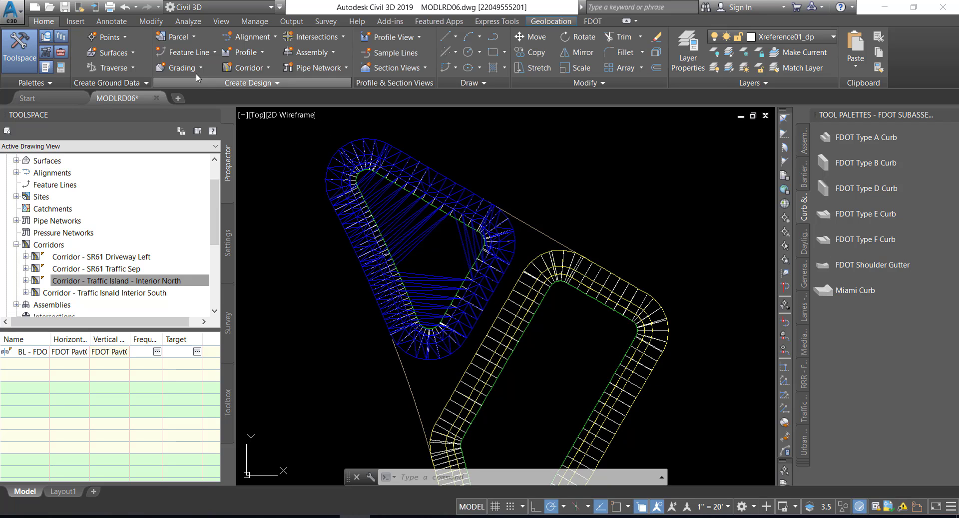
click(67, 8)
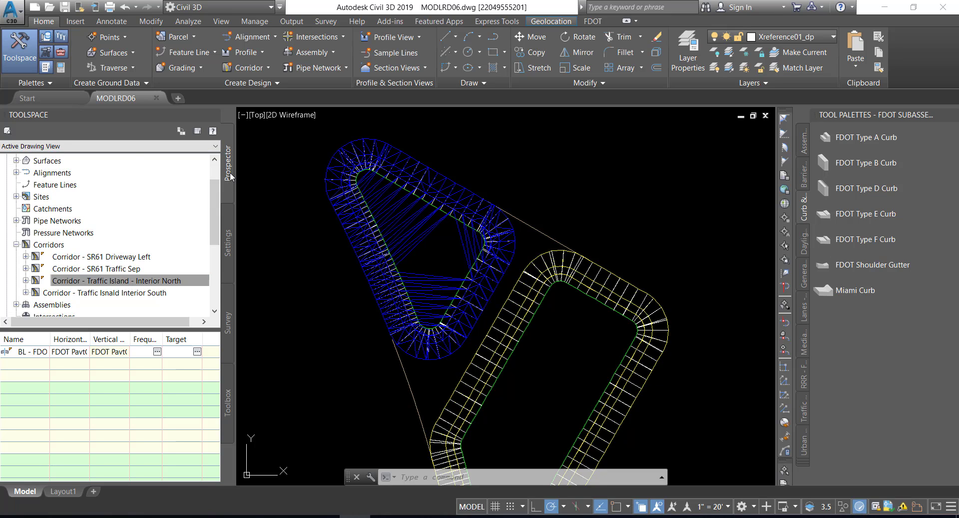
Step: Add a corridor surface to the Traffic Island Interior South corridor and include the Top link code as its data
click(96, 293)
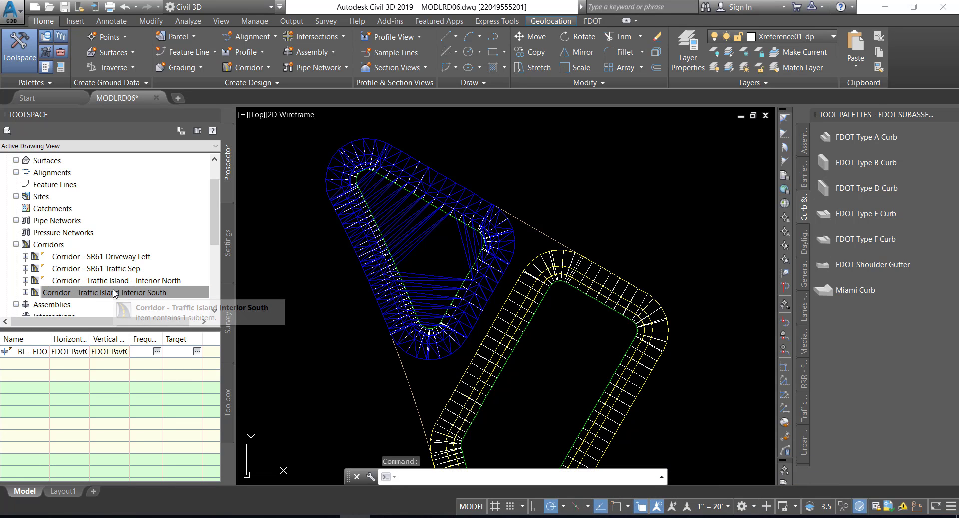
right_click(114, 294)
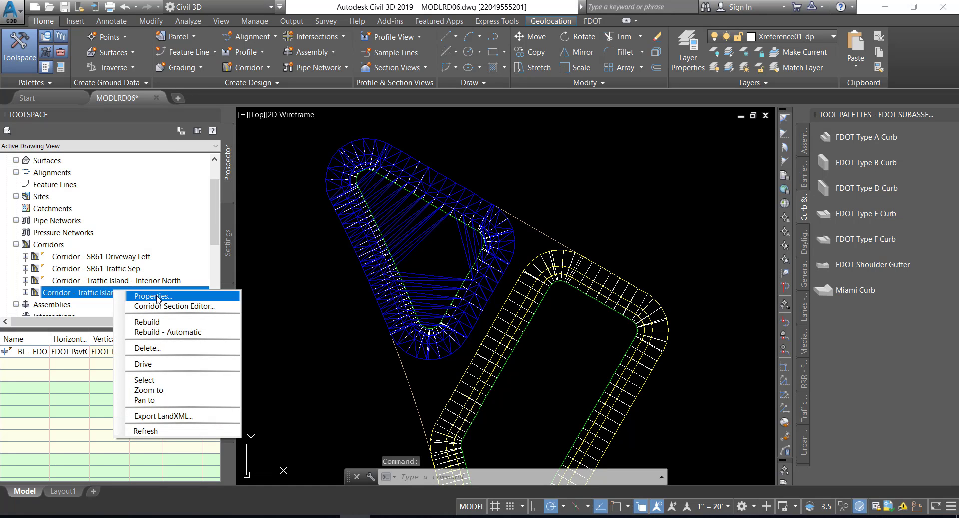
click(153, 297)
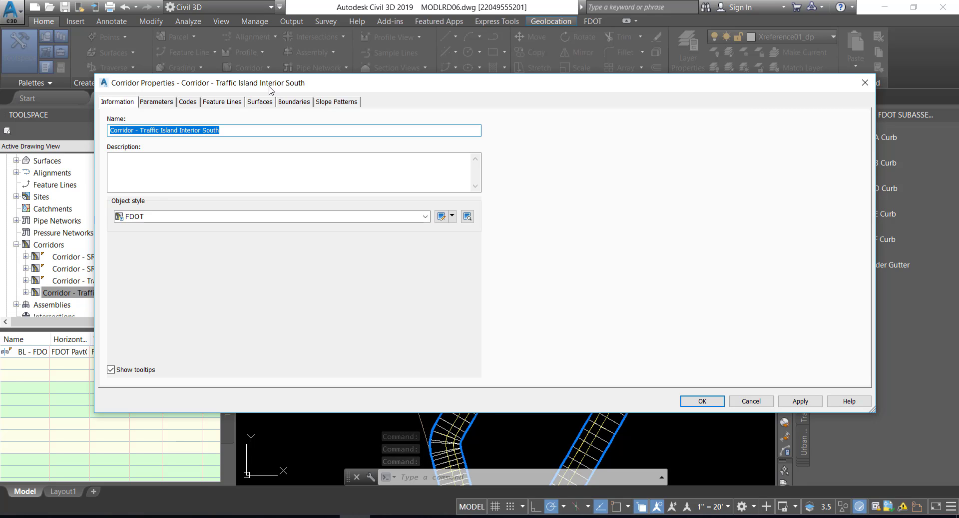
click(267, 104)
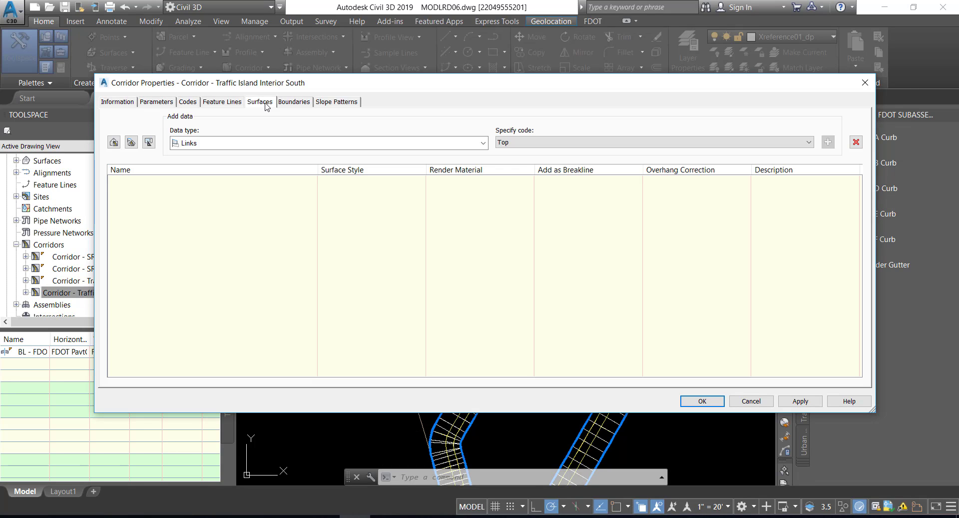
click(114, 142)
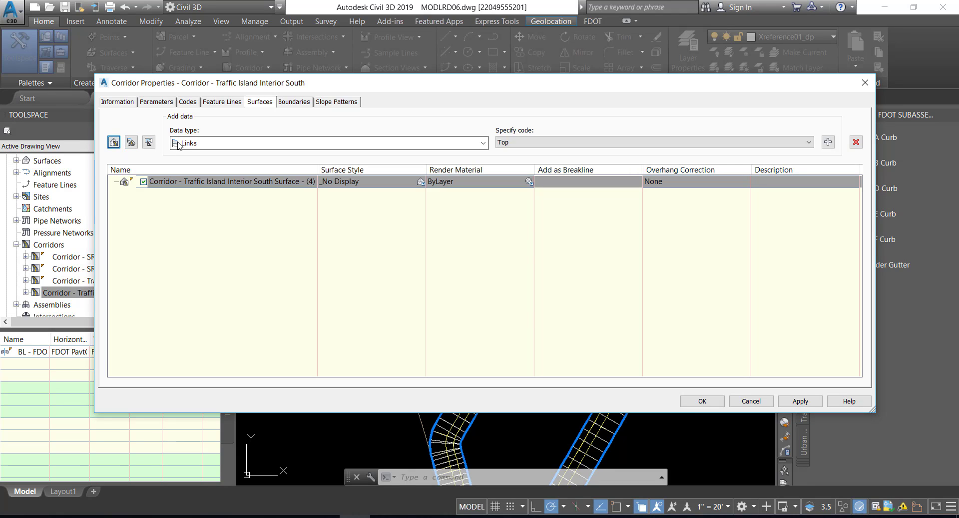
click(522, 144)
click(519, 153)
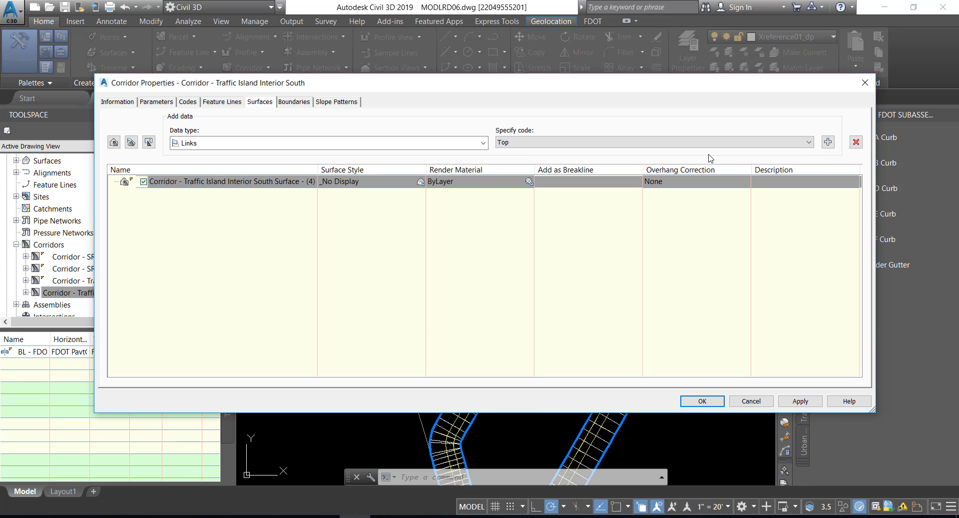
click(828, 143)
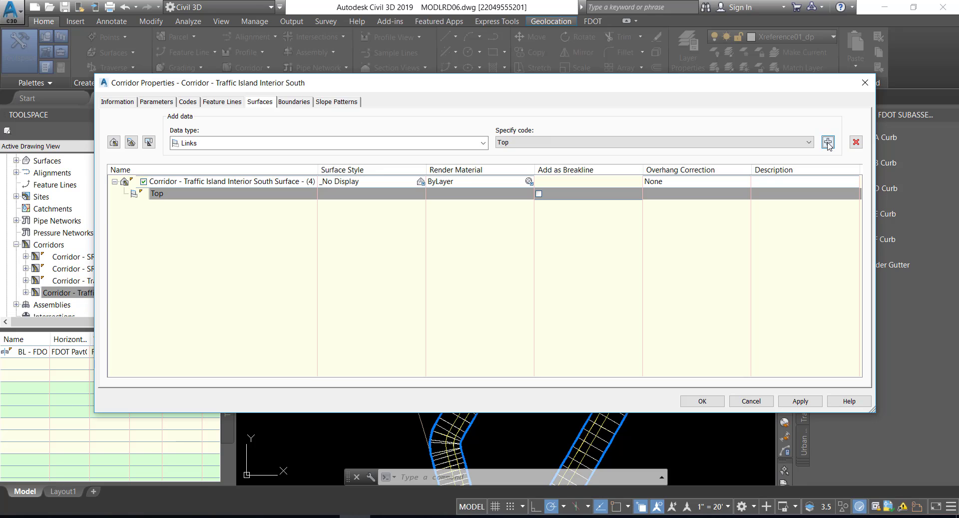
Step: Set the style of the south interior's new corridor surface to "Triangles 1-1 Proposed [Blue]"
click(421, 181)
click(506, 279)
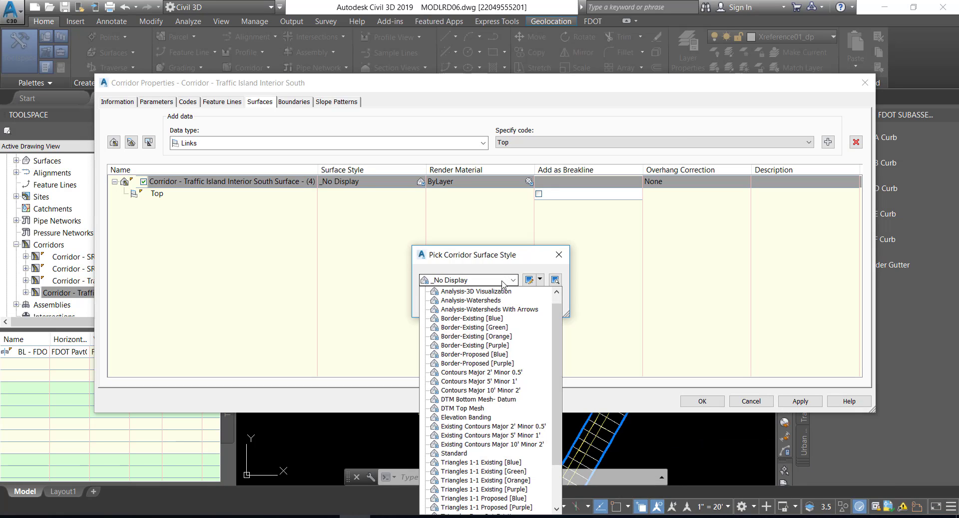
scroll(494, 385, down, 2)
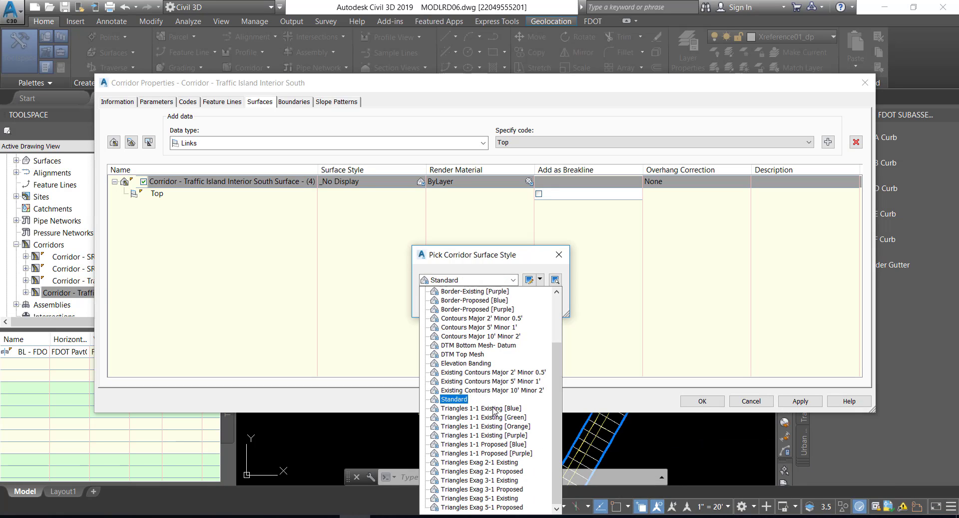
click(479, 444)
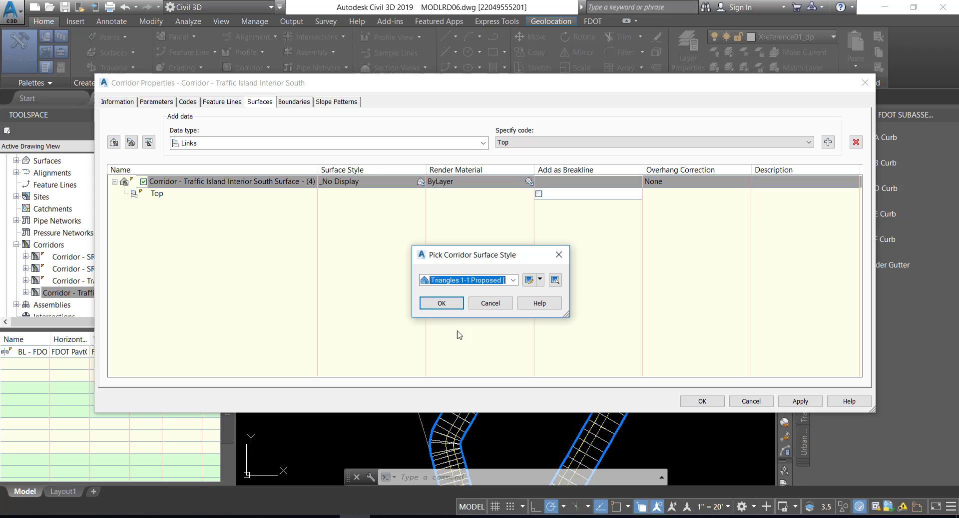
click(443, 303)
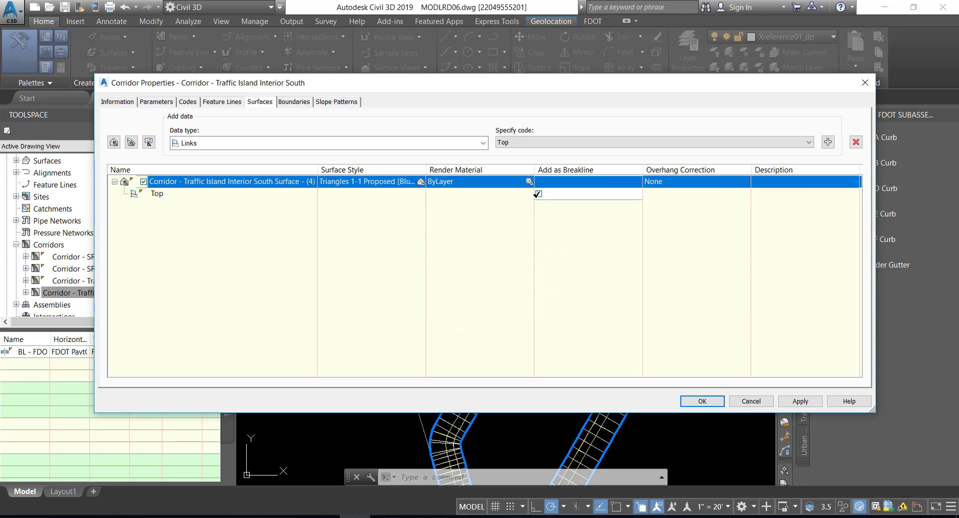
Step: Add the south surface's Top links as breaklines, set its overhang correction to Top Links, and rebuild the corridor
click(539, 193)
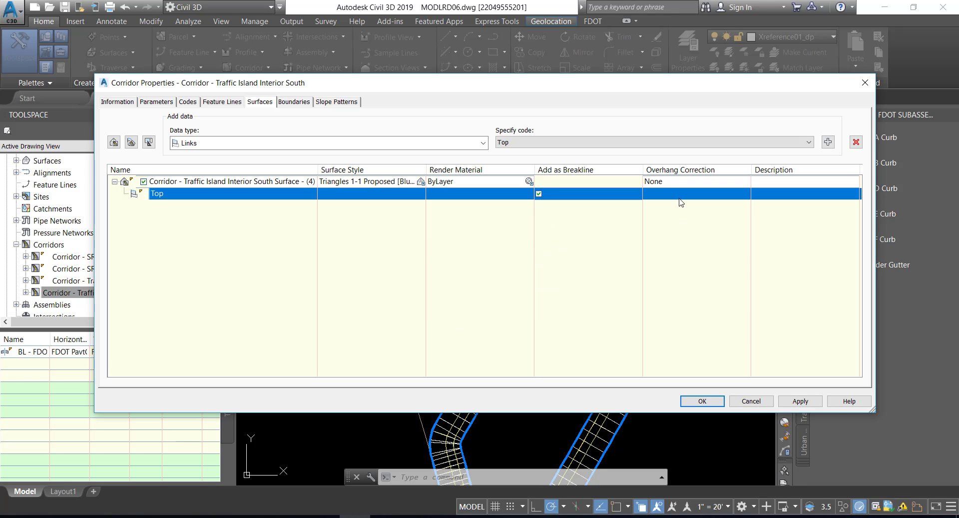
click(672, 182)
click(673, 183)
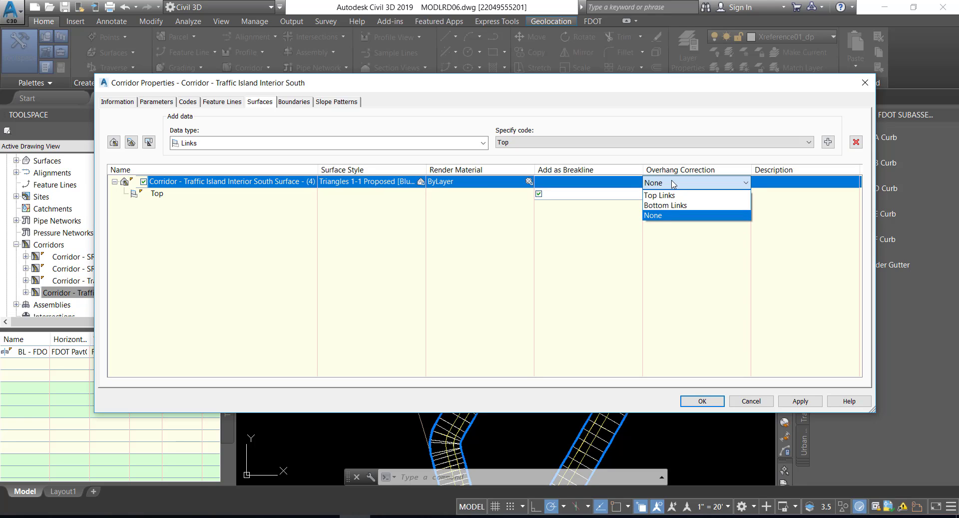
click(669, 195)
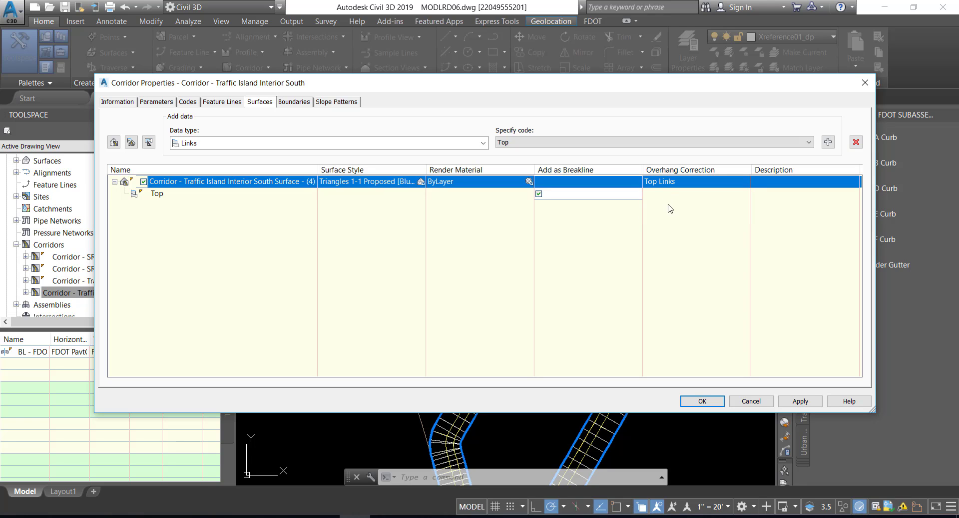
click(700, 401)
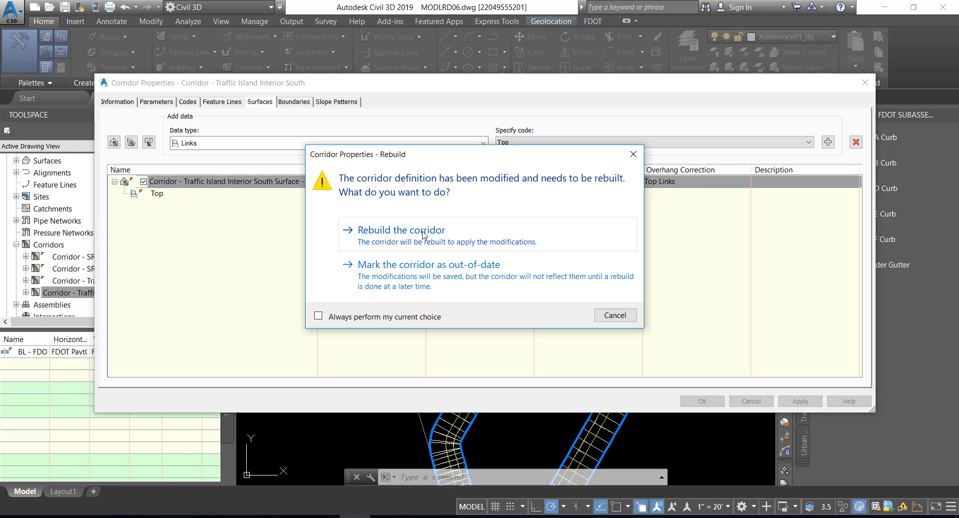
click(422, 231)
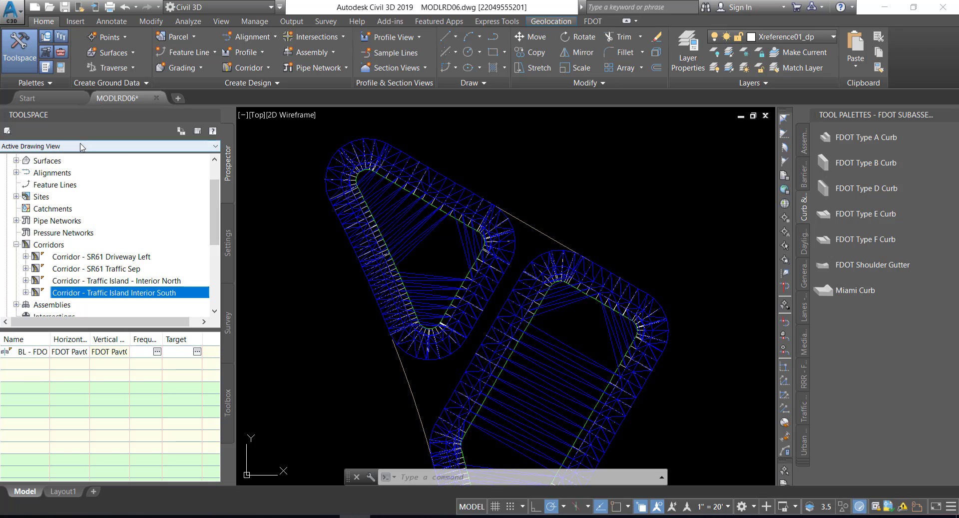
Step: Rename the south interior's corridor surface as "Corridor - Traffic Island Interior South Top" and save the drawing
scroll(212, 196, up, 2)
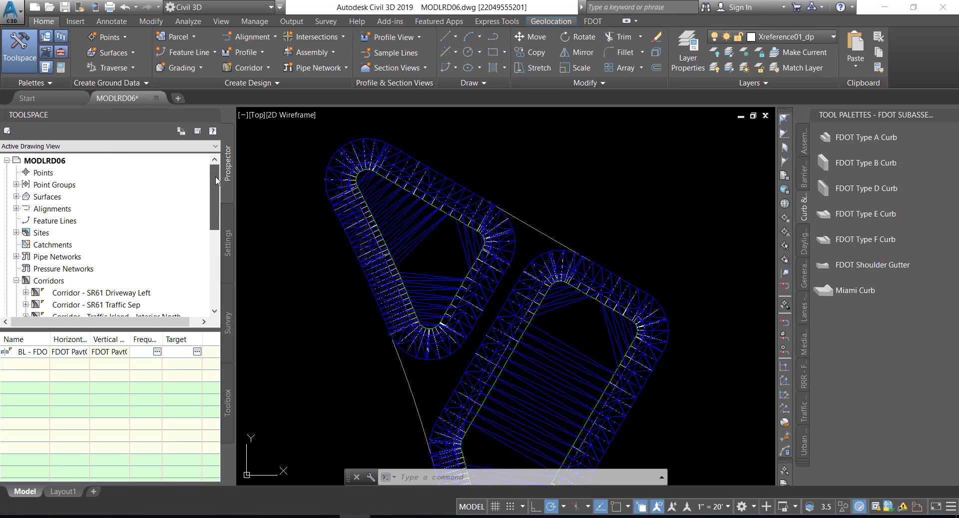
click(17, 196)
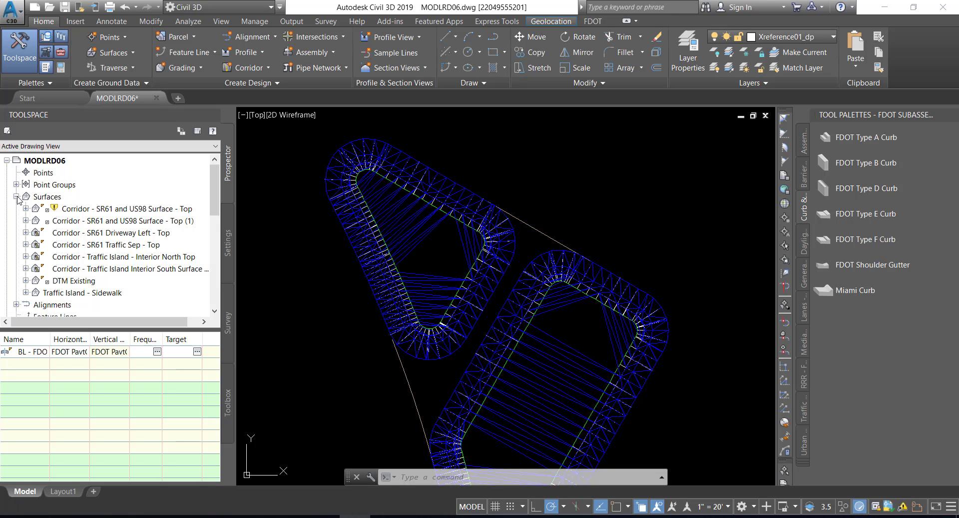
click(97, 254)
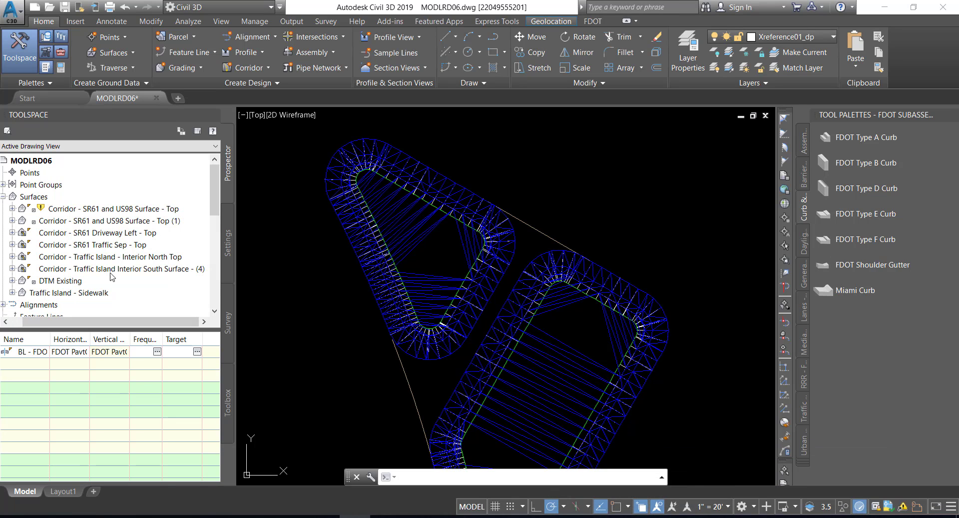
click(147, 270)
right_click(142, 272)
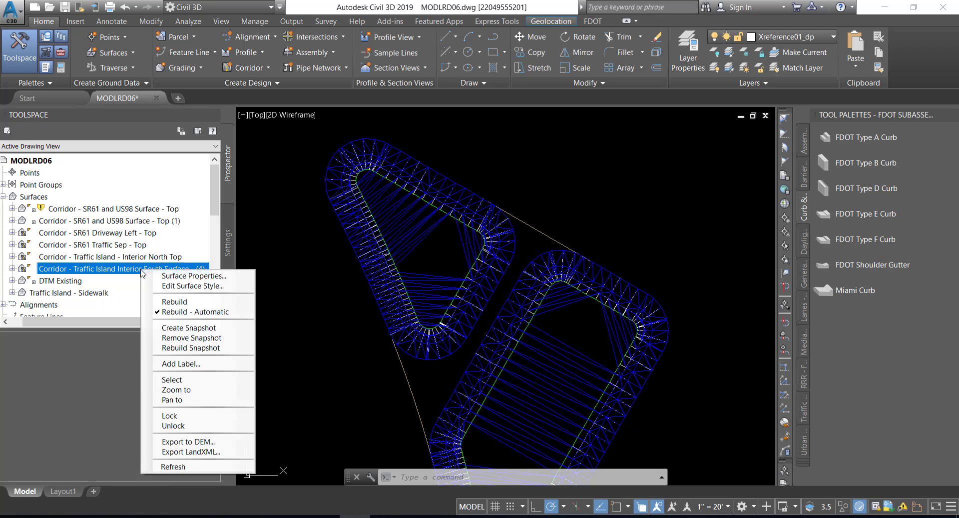
click(189, 276)
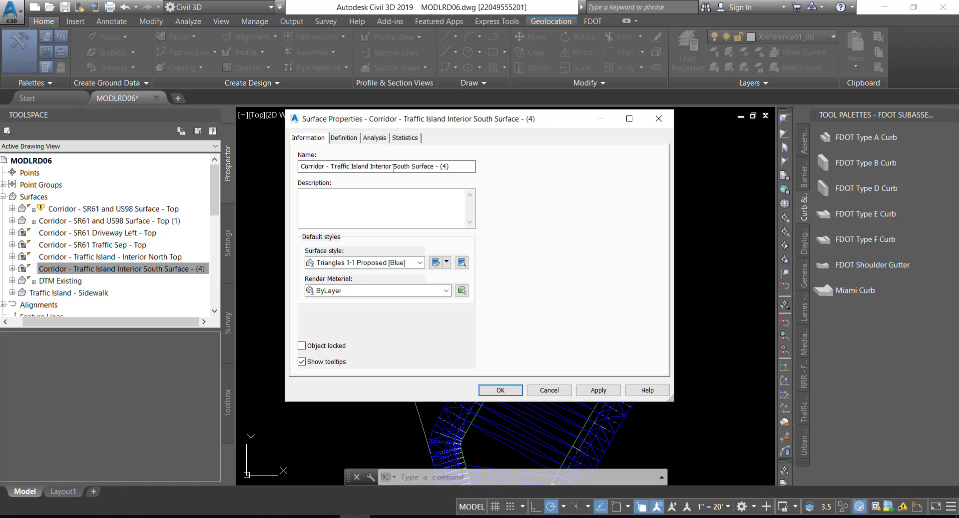
click(453, 166)
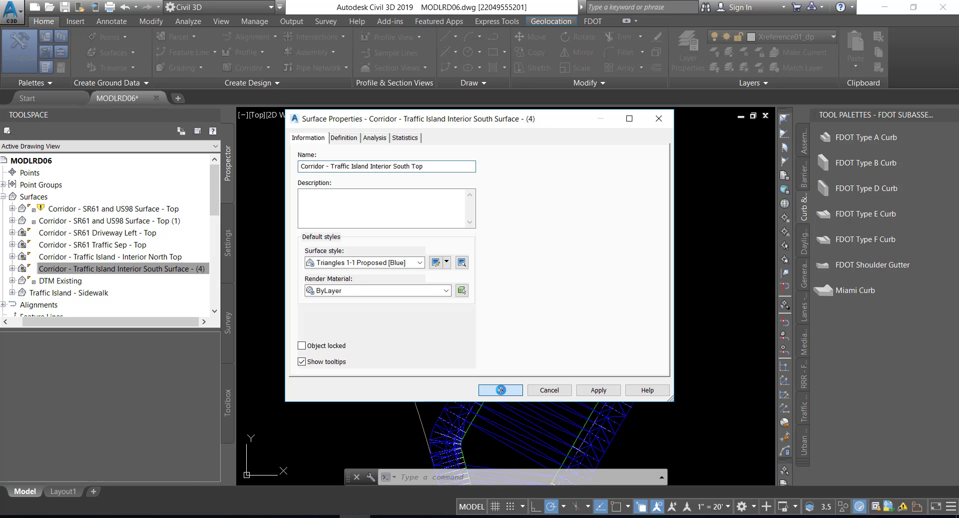
click(500, 389)
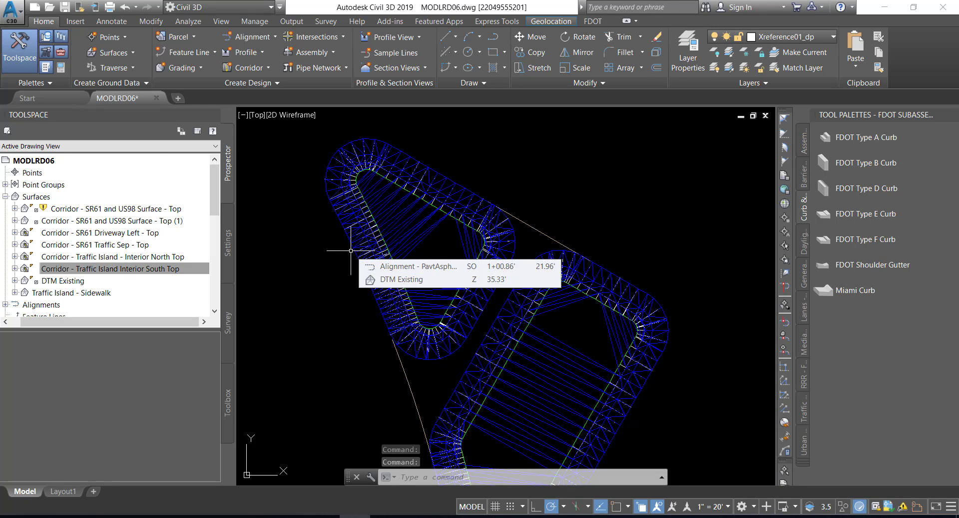
click(66, 7)
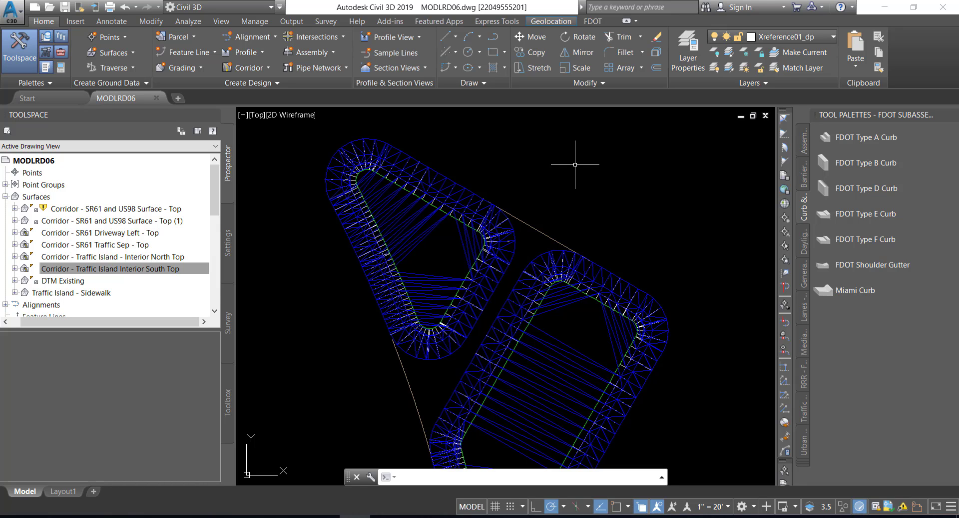
Step: Inspect the north and south traffic island interior top surfaces together in the 3D object viewer from several angles
mouse_move(576, 164)
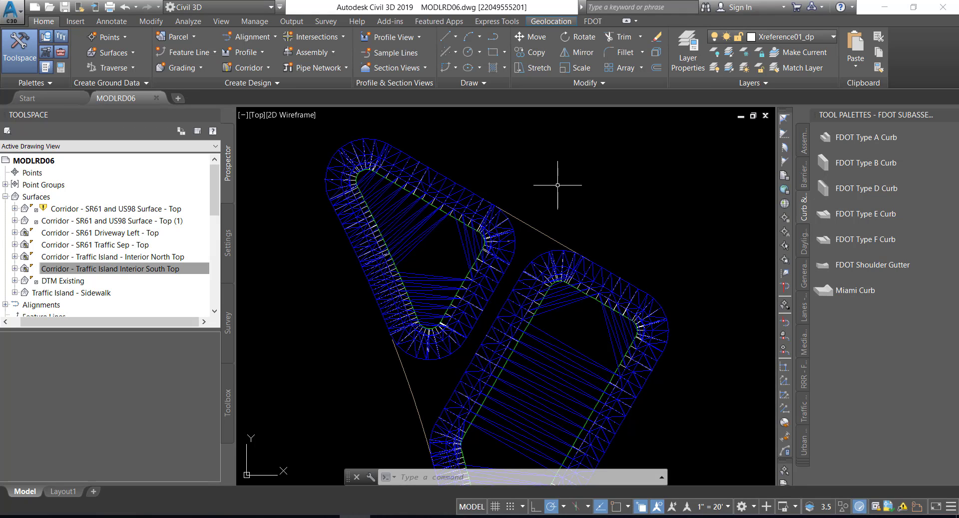
click(422, 230)
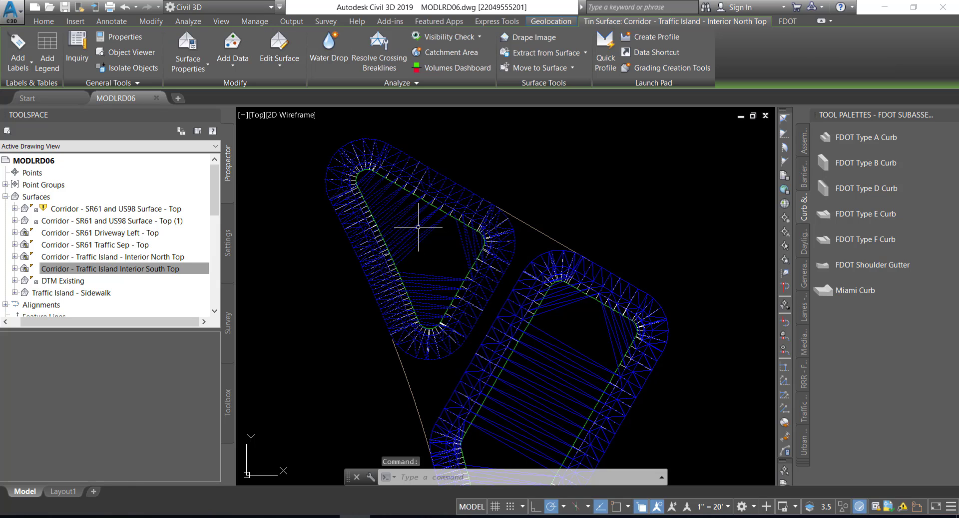
click(563, 352)
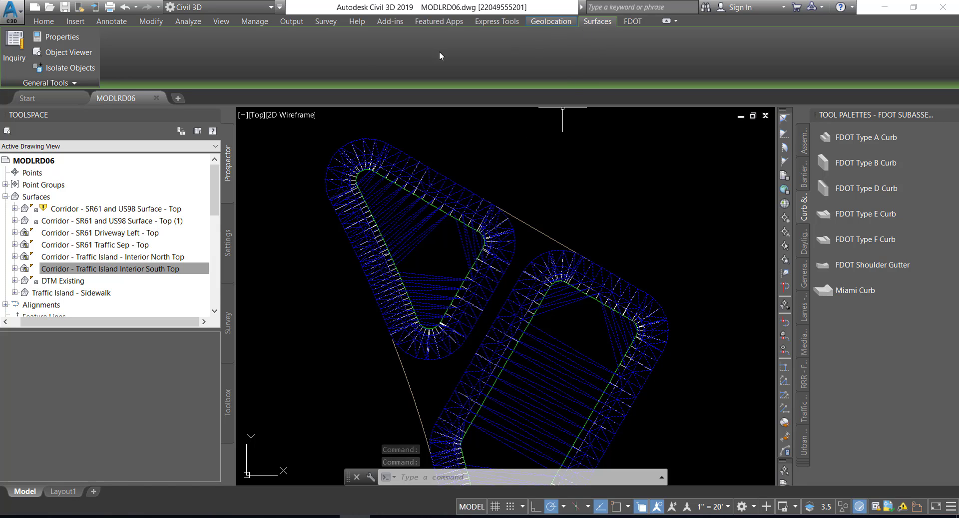
click(76, 53)
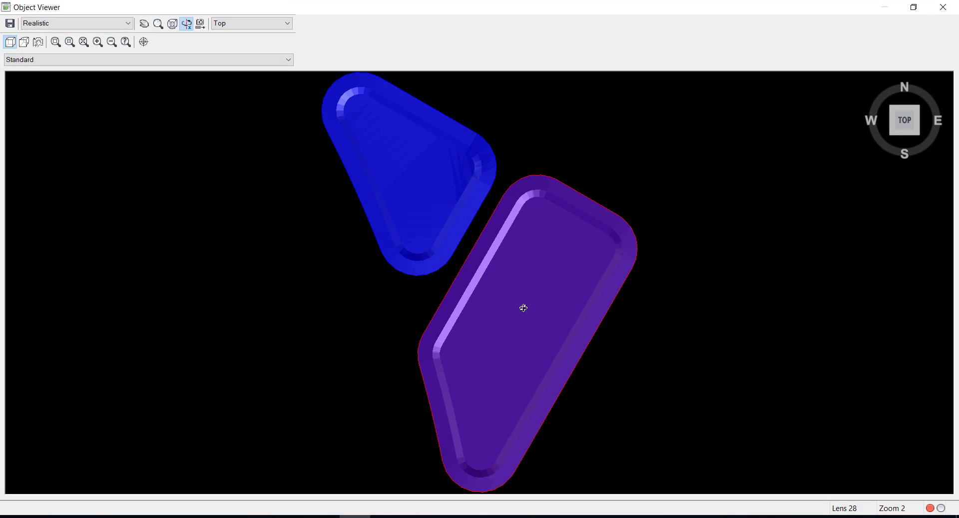
drag(495, 315, 510, 180)
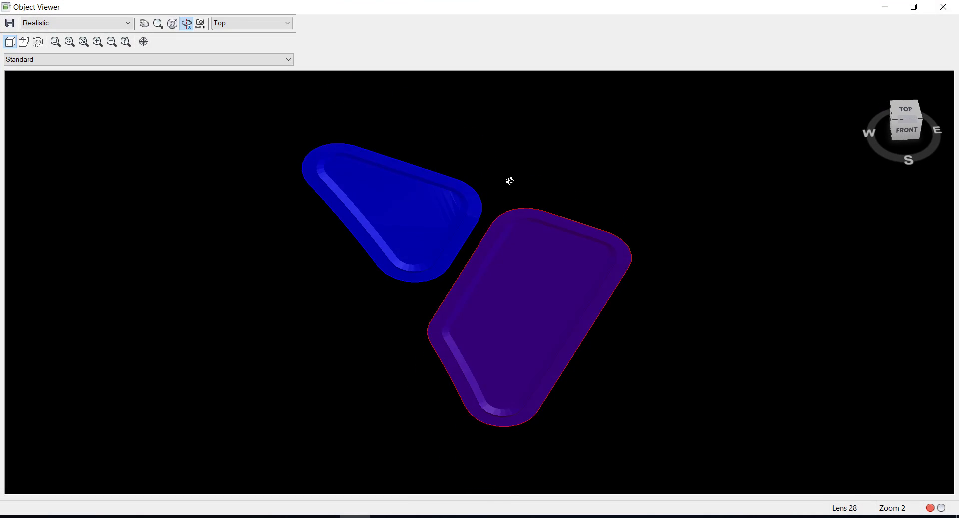
drag(488, 306, 546, 321)
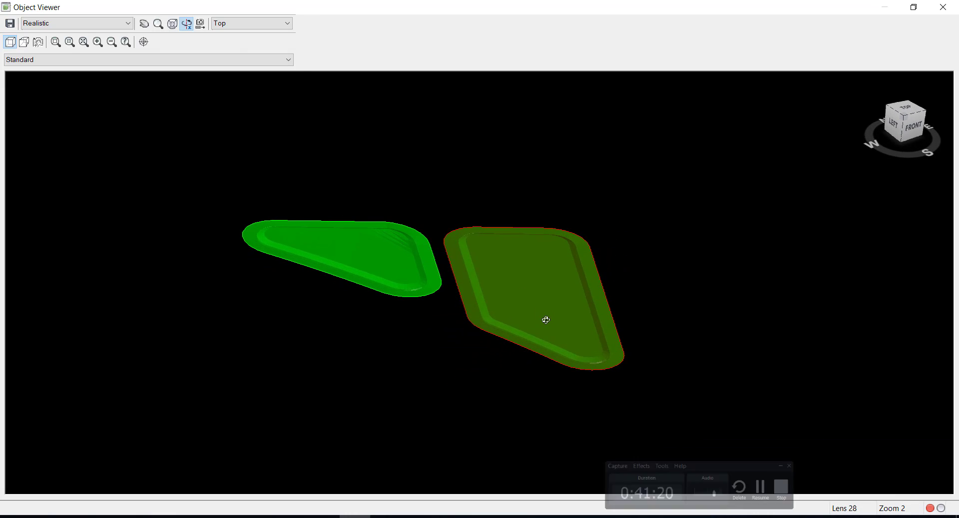
drag(495, 299, 545, 247)
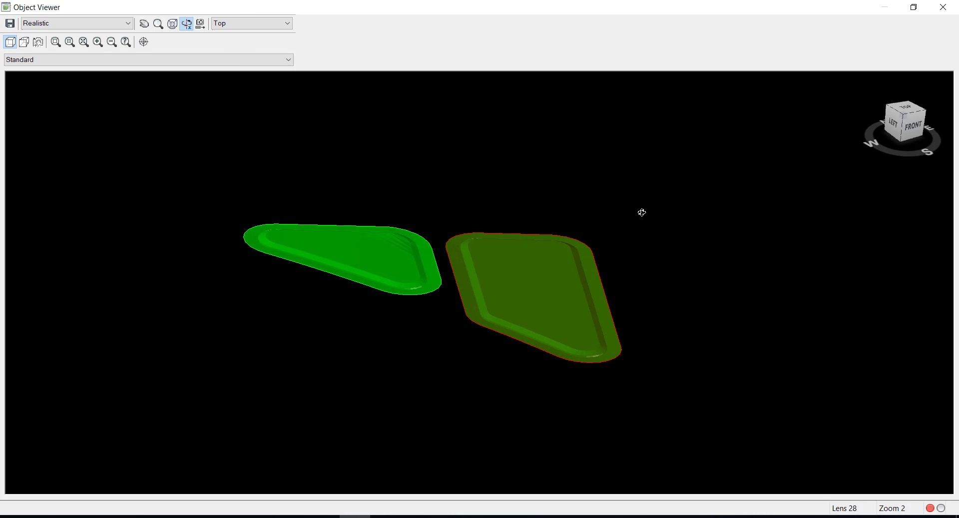
click(947, 8)
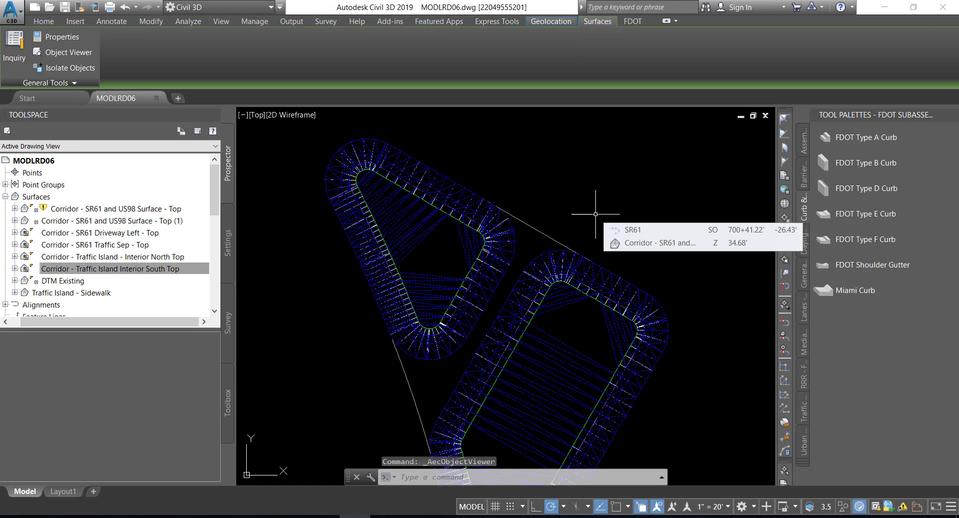
key(Escape)
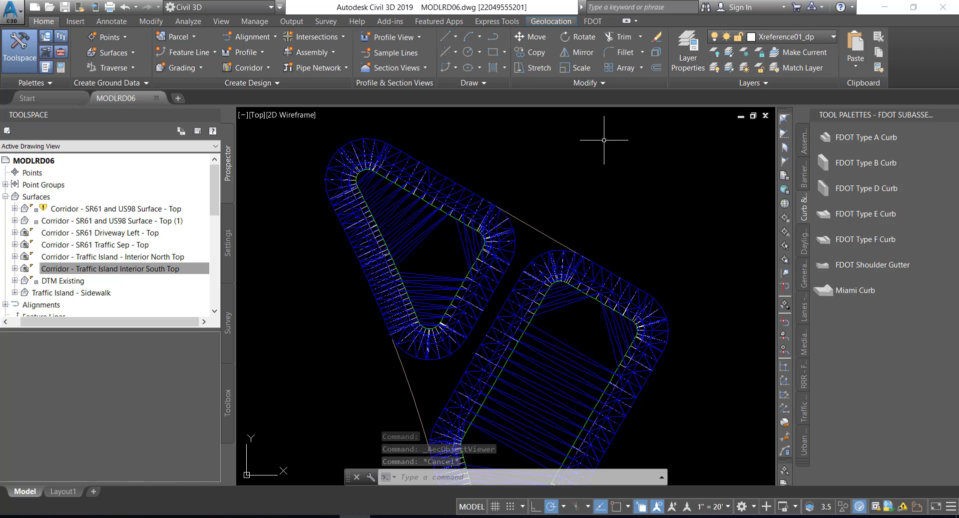
mouse_move(604, 140)
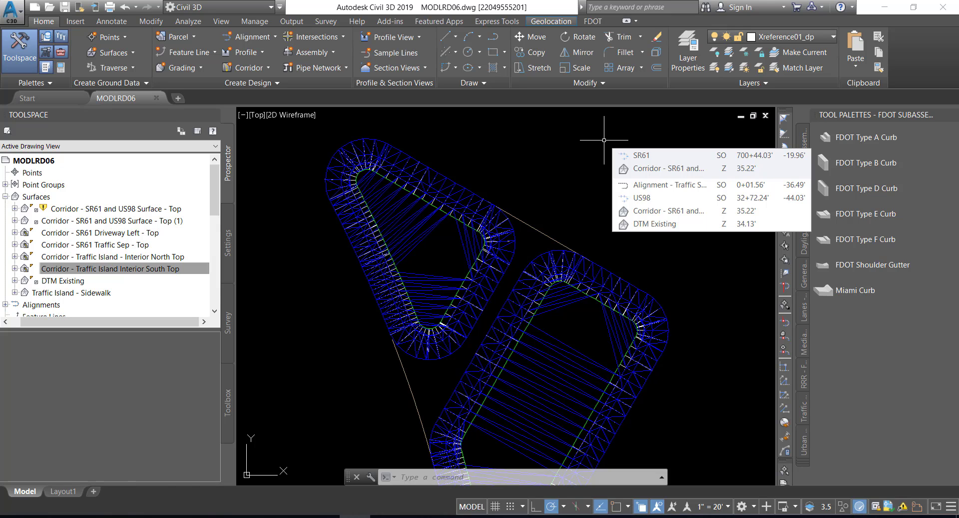
click(70, 115)
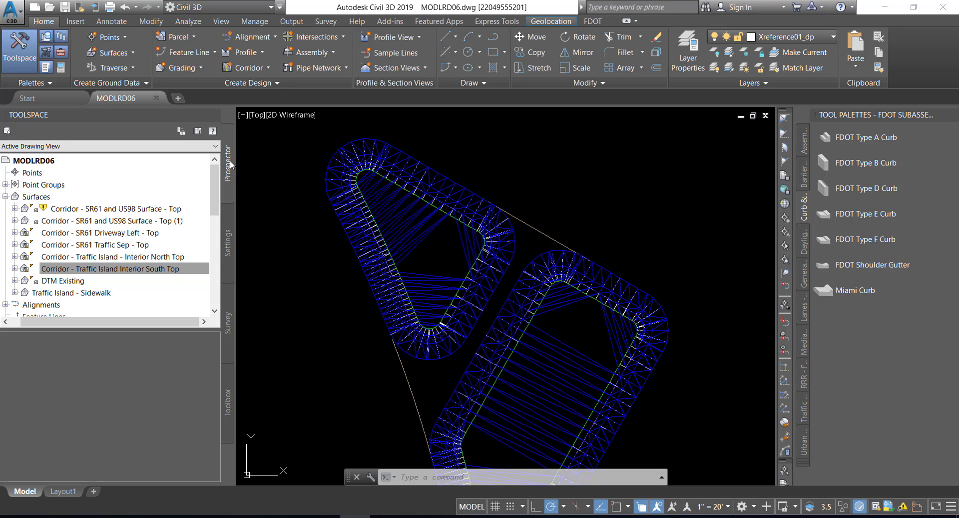
click(229, 160)
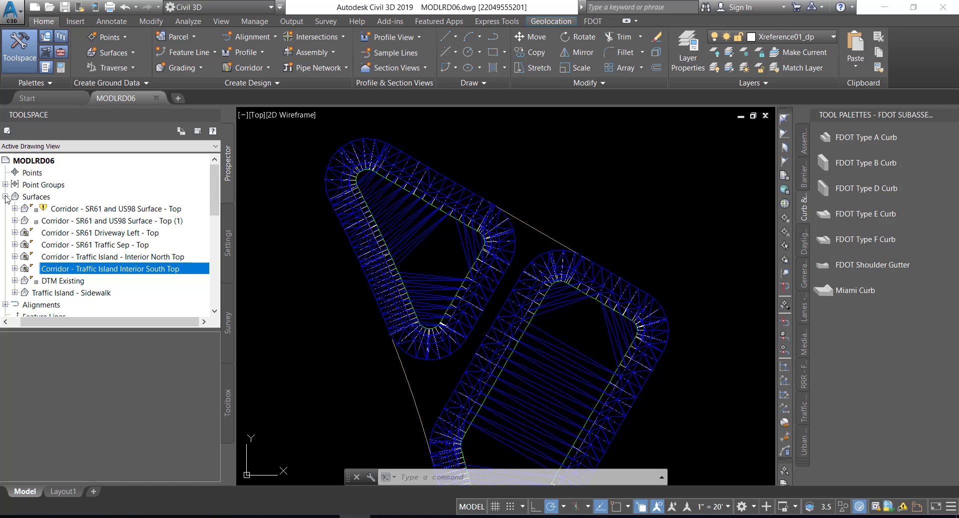
click(5, 196)
click(5, 196)
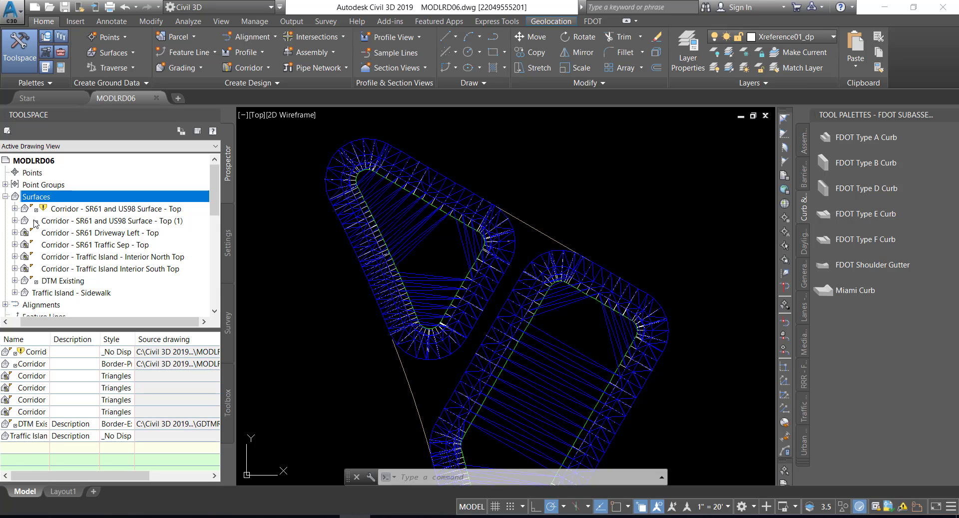
Step: Set the surface style of "Corridor - Traffic Island - Interior North Top" to "_No Display" in its surface properties
click(104, 257)
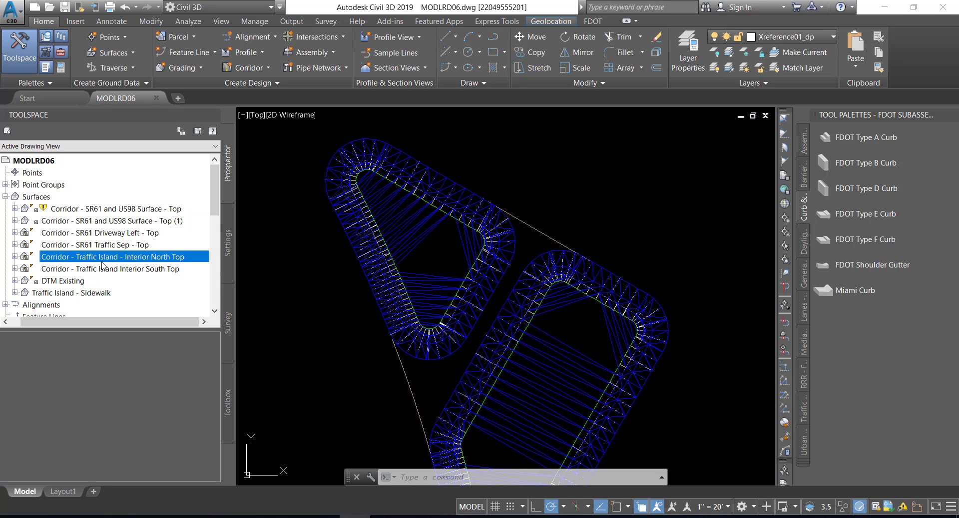
shift+click(103, 270)
right_click(102, 270)
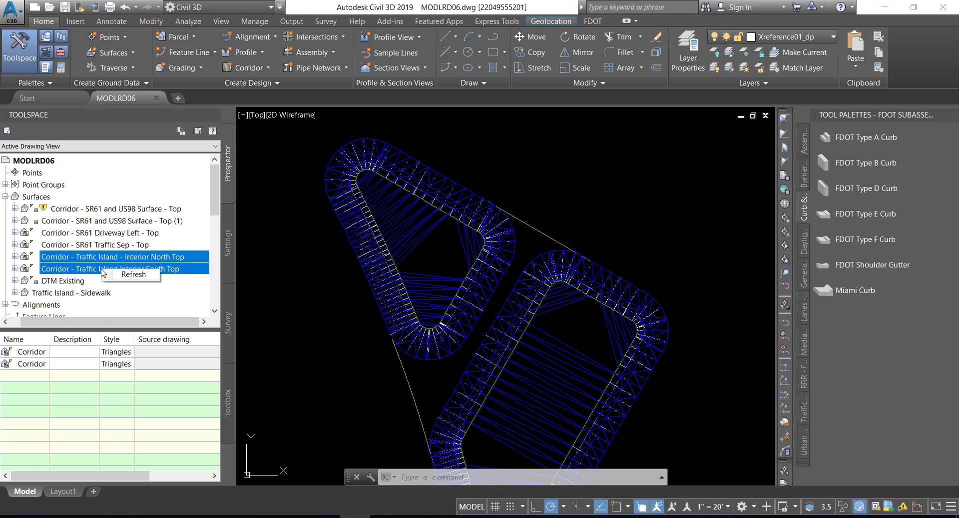
right_click(82, 259)
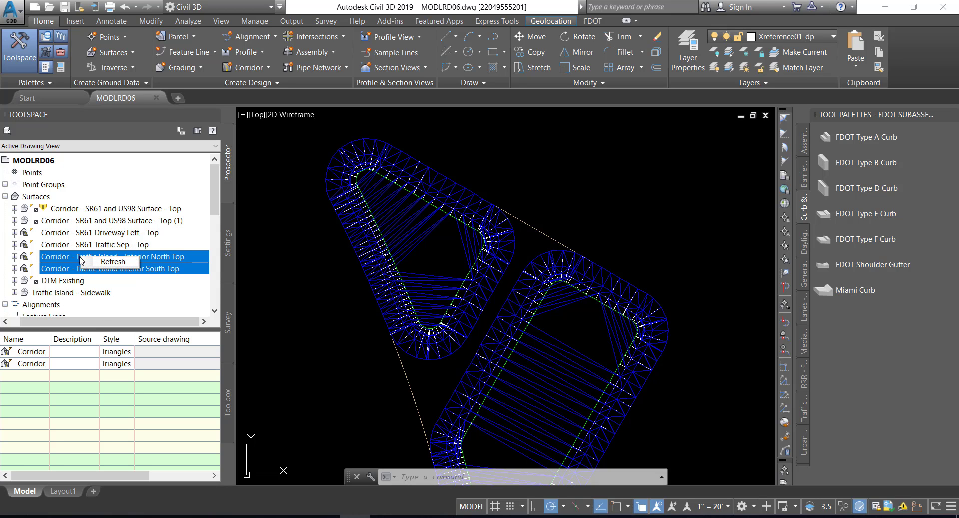
click(77, 260)
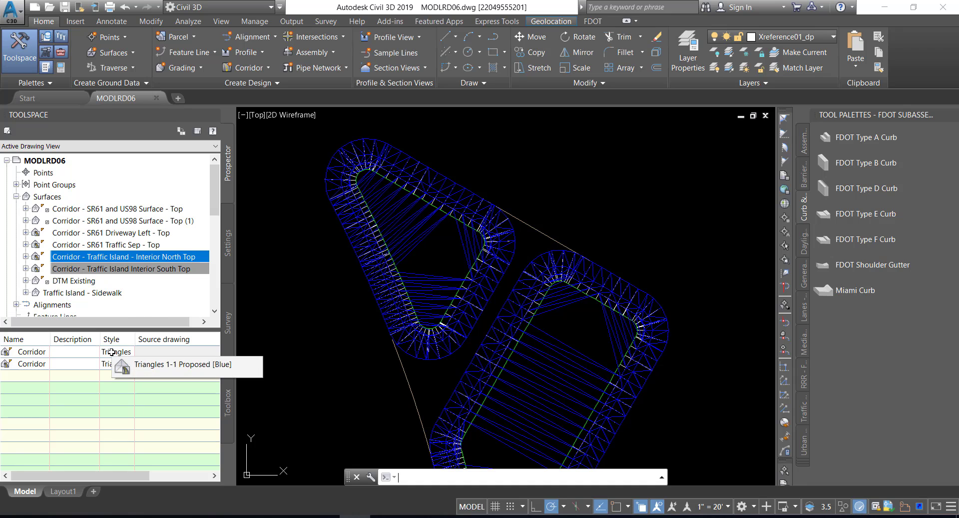
right_click(111, 352)
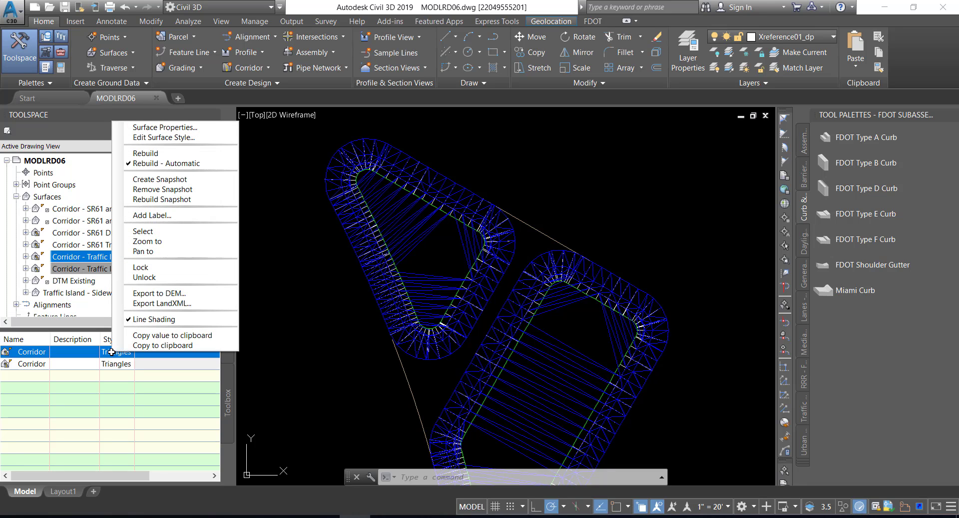
click(111, 352)
right_click(116, 352)
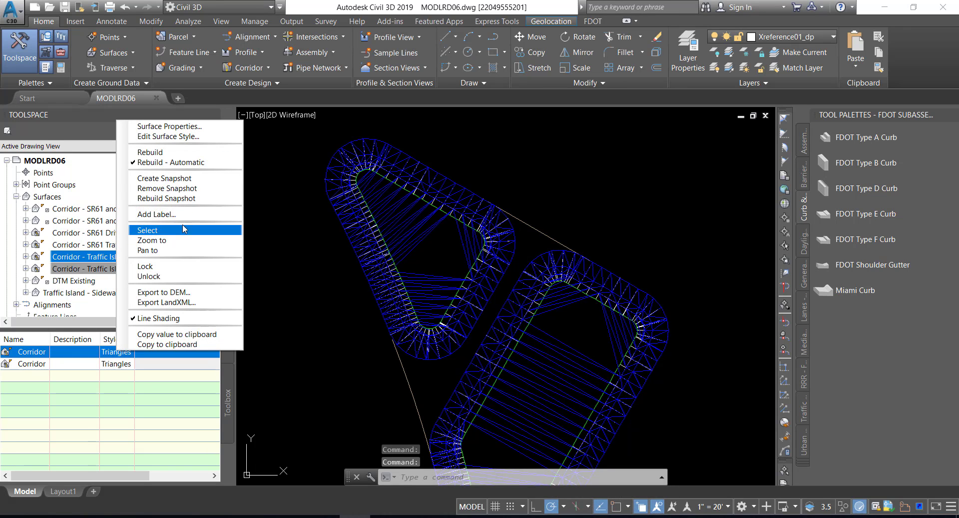
click(184, 126)
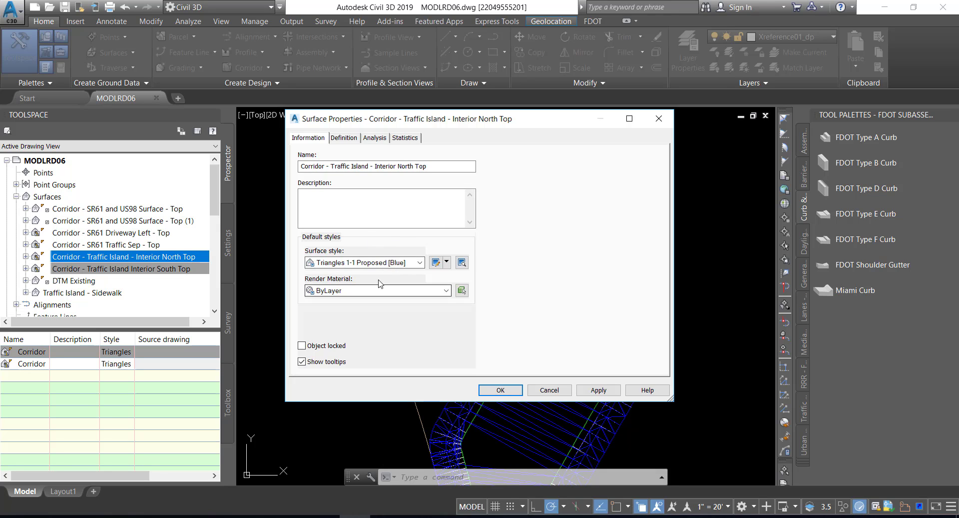
click(418, 263)
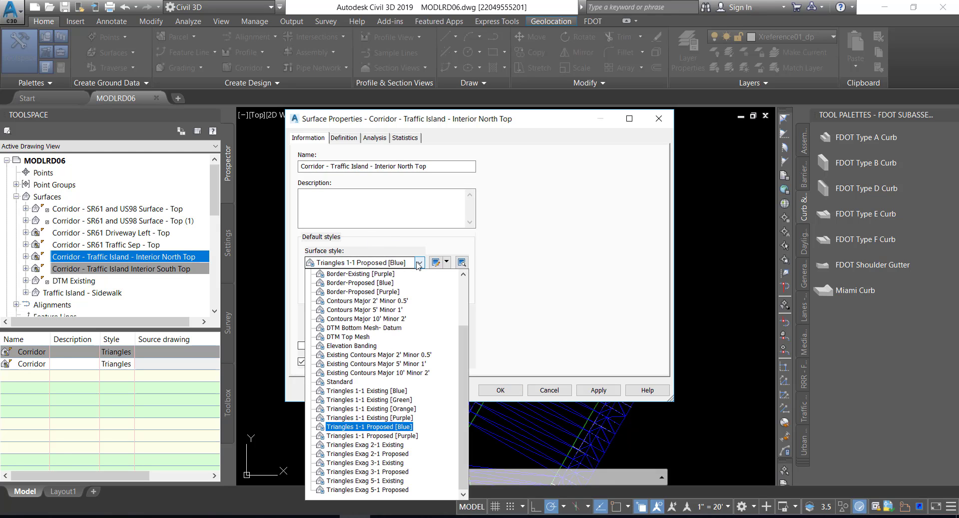
scroll(350, 302, up, 3)
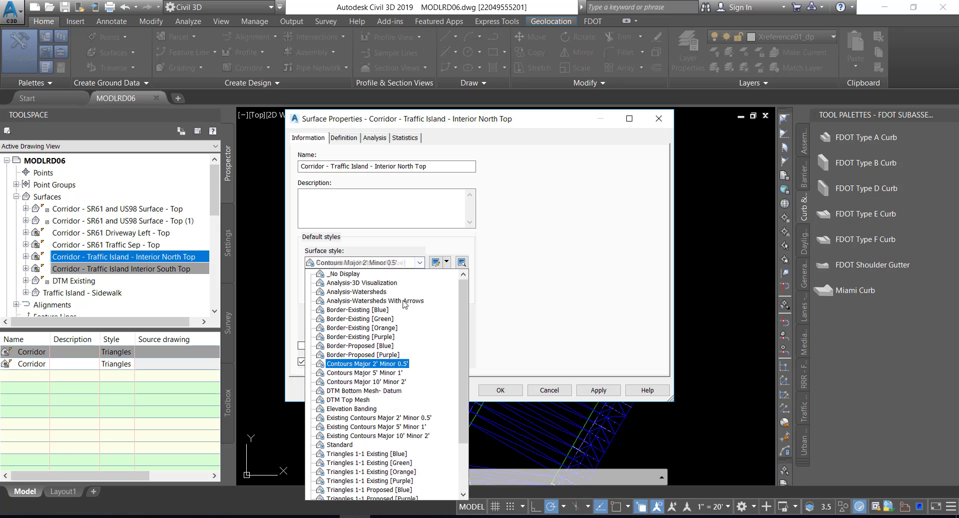
click(344, 274)
click(503, 390)
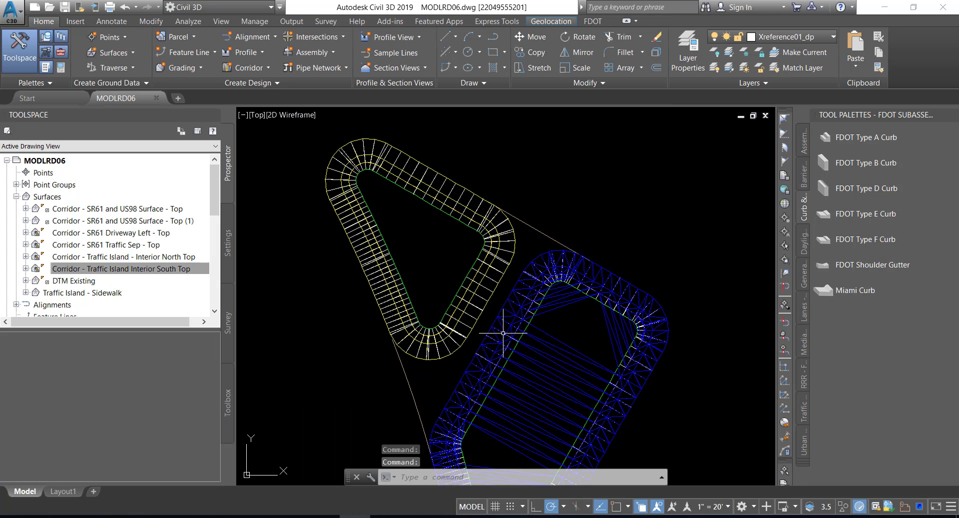
click(182, 268)
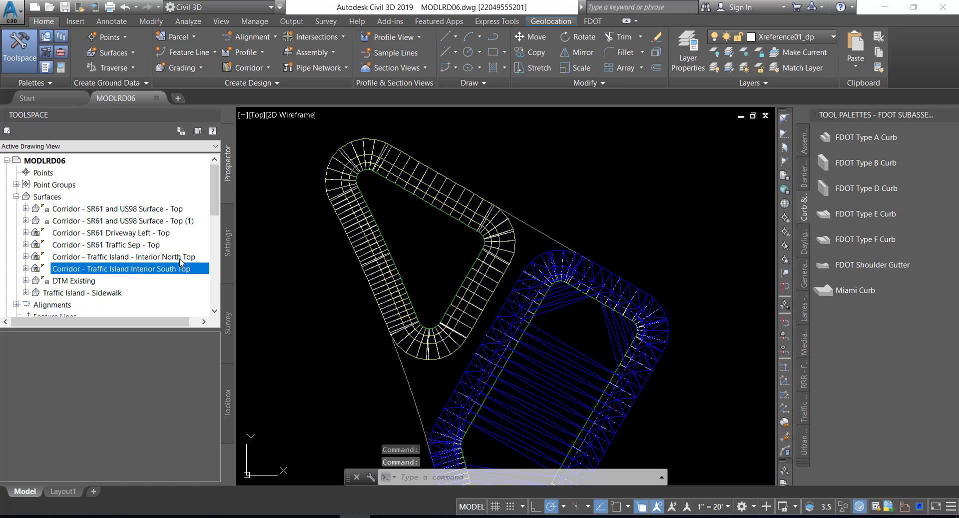
click(180, 257)
right_click(175, 257)
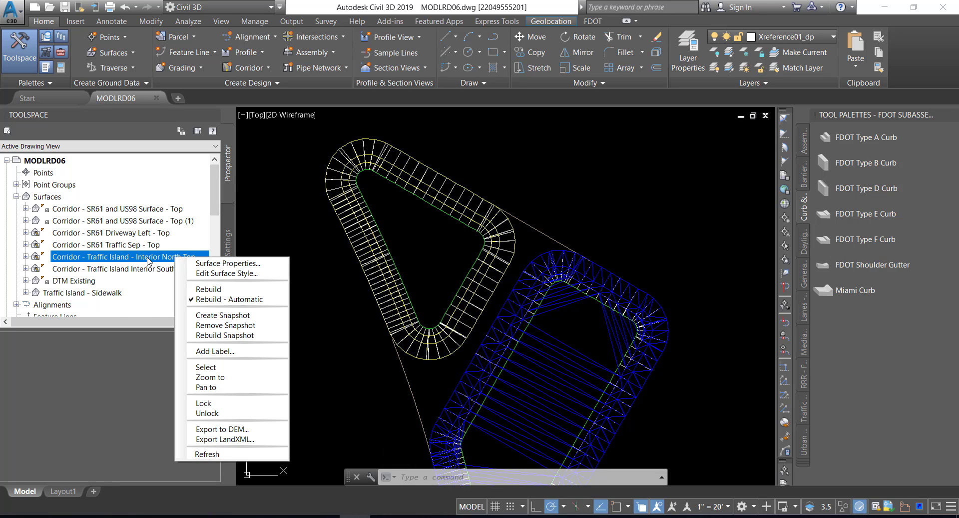
click(219, 264)
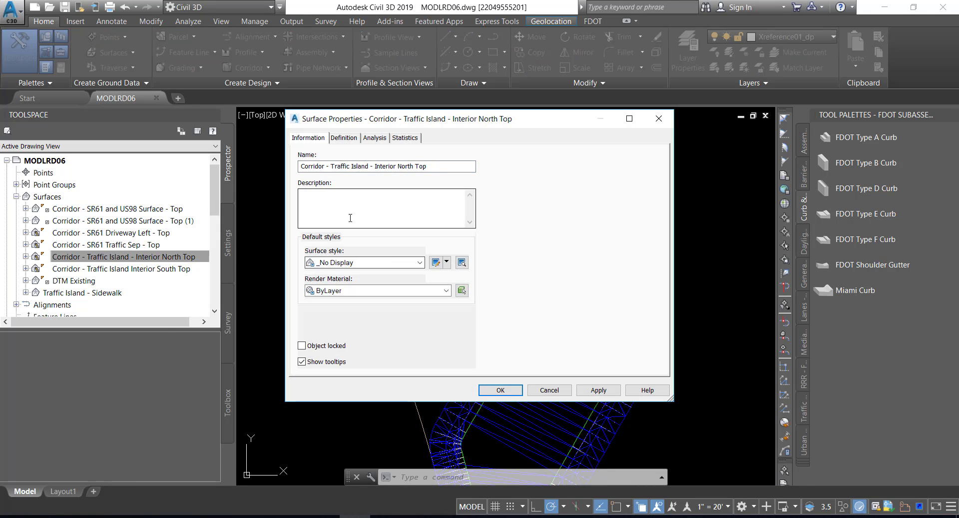
click(418, 263)
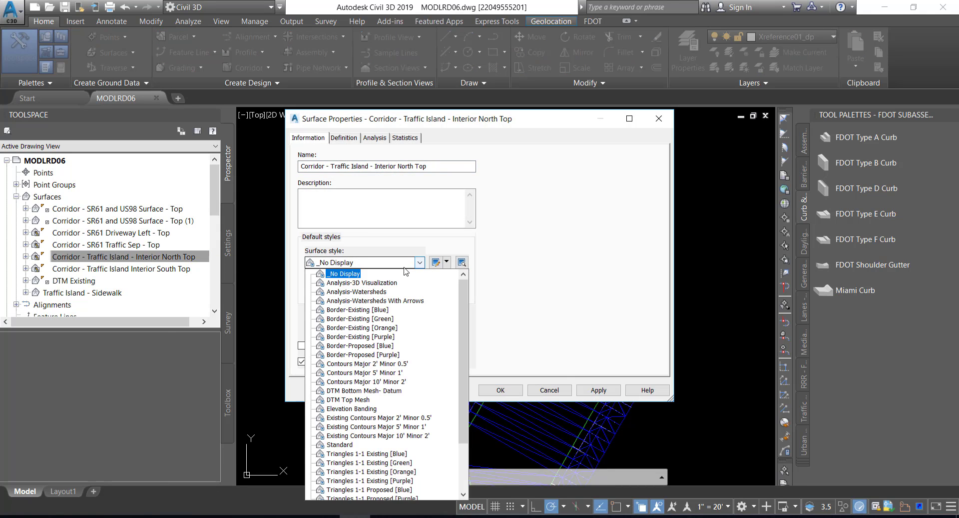
click(533, 389)
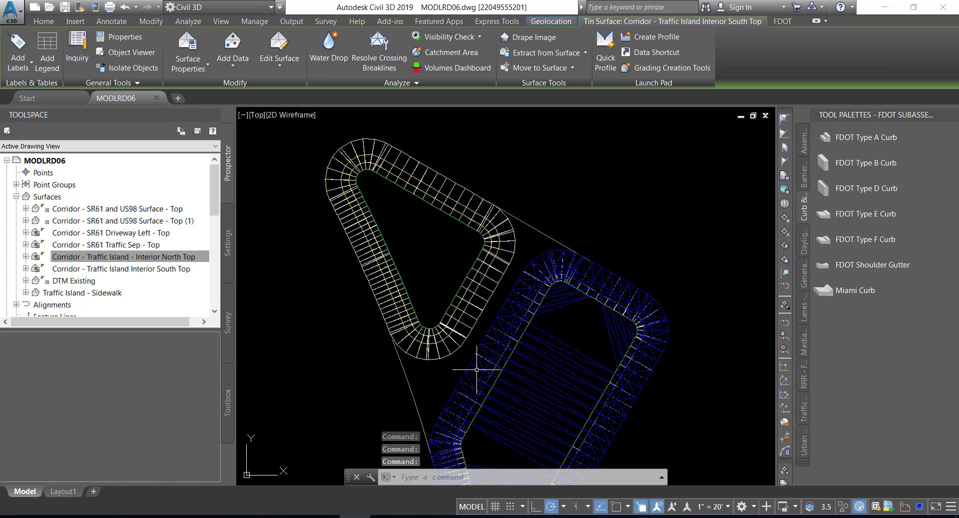
key(Escape)
Step: Set the surface style of "Corridor - Traffic Island Interior South Top" to "_No Display" and save the drawing
click(155, 270)
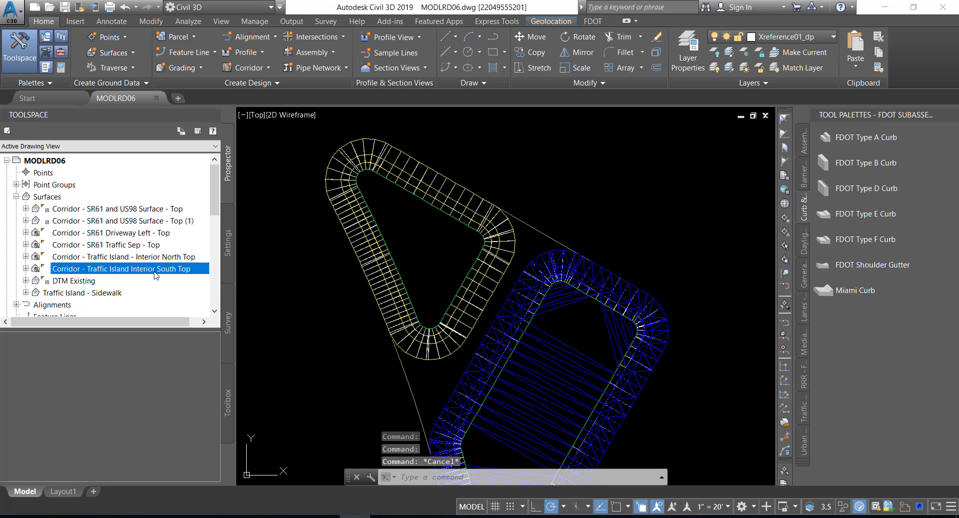
right_click(156, 274)
click(195, 278)
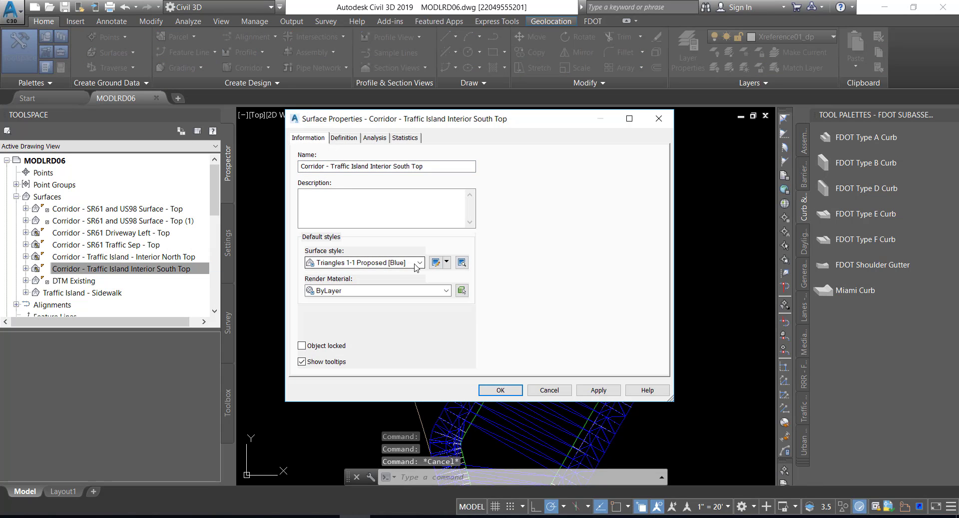
click(418, 262)
scroll(380, 324, up, 5)
click(360, 274)
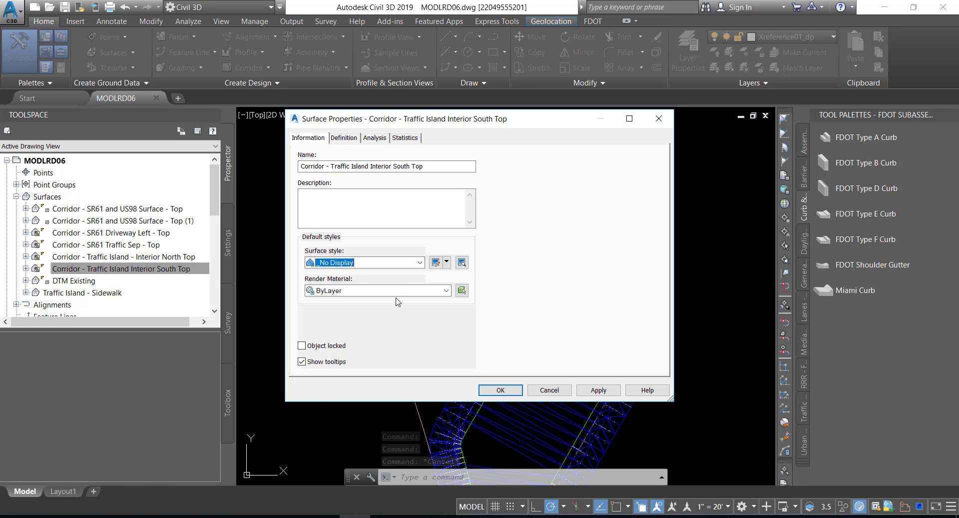
click(501, 390)
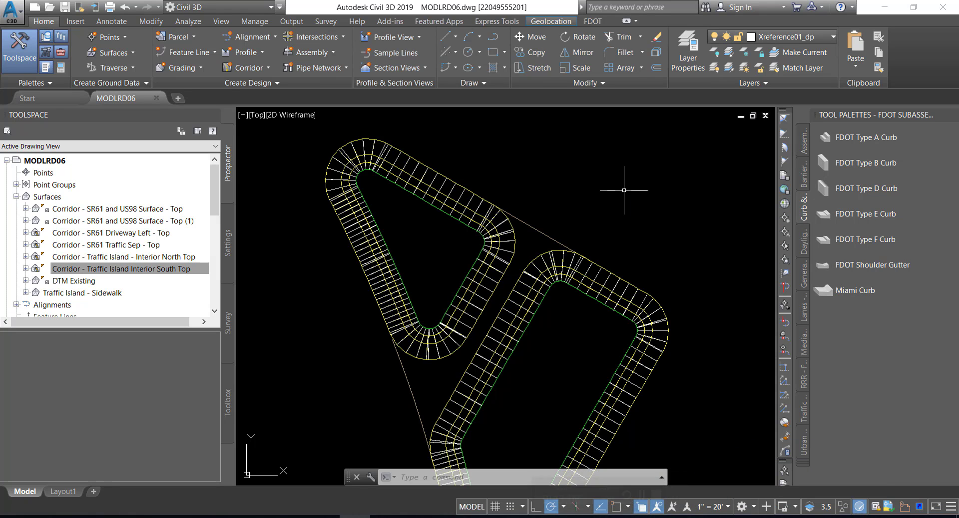
click(66, 8)
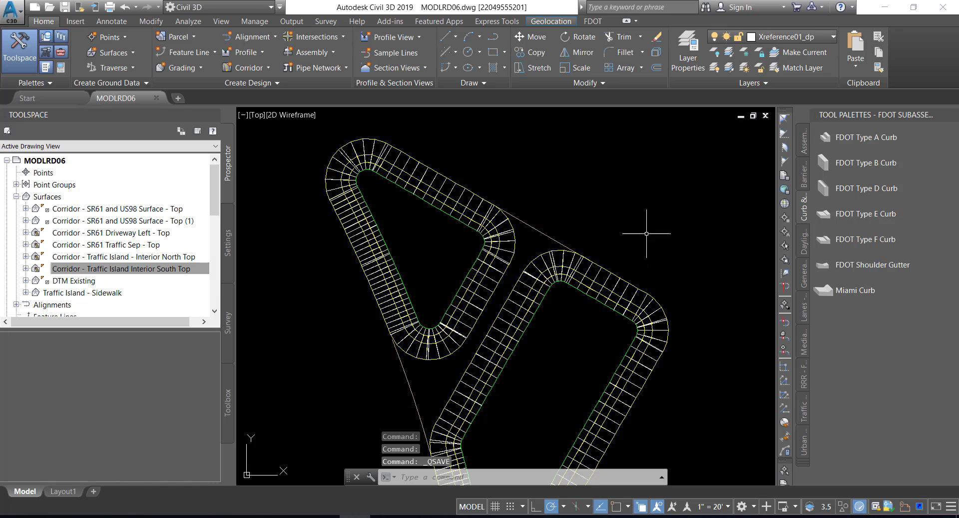
scroll(652, 221, down, 2)
scroll(653, 221, down, 1)
scroll(649, 218, up, 2)
scroll(622, 205, down, 1)
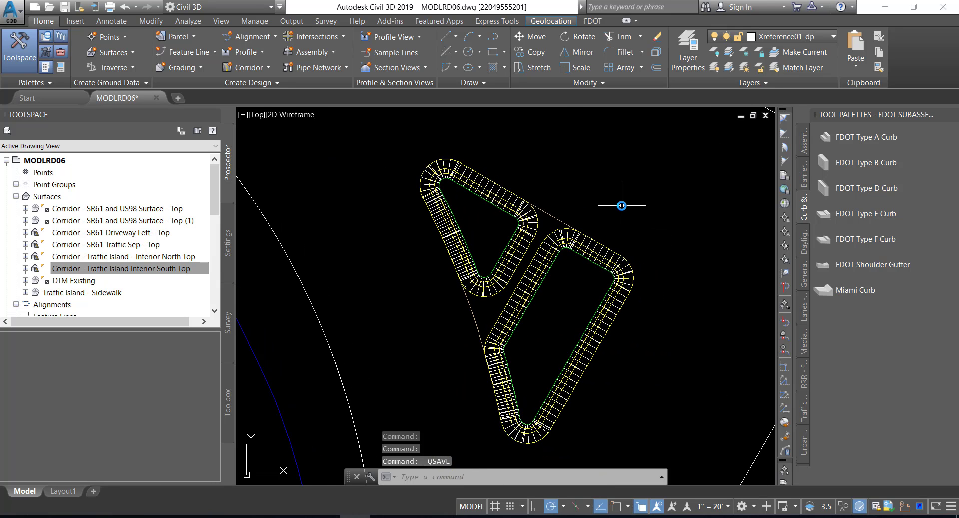
mouse_move(622, 205)
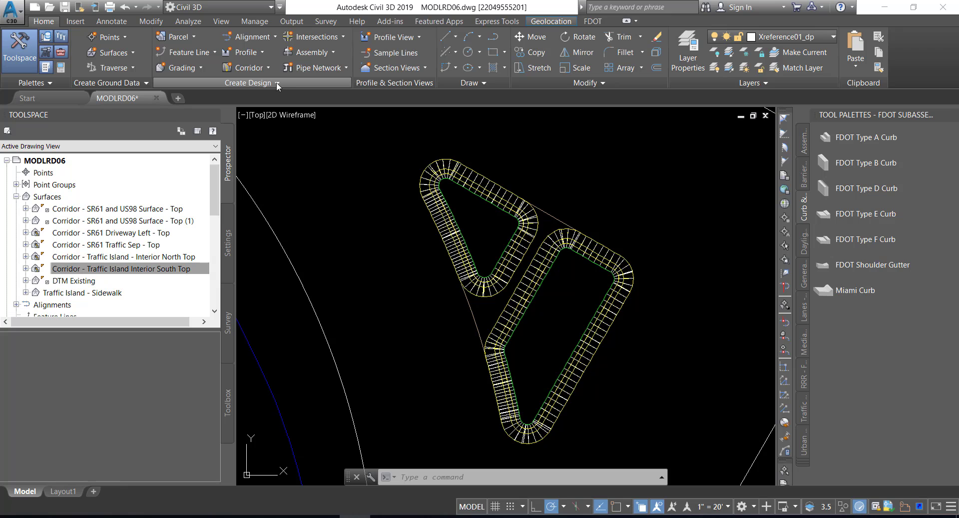
key(F9)
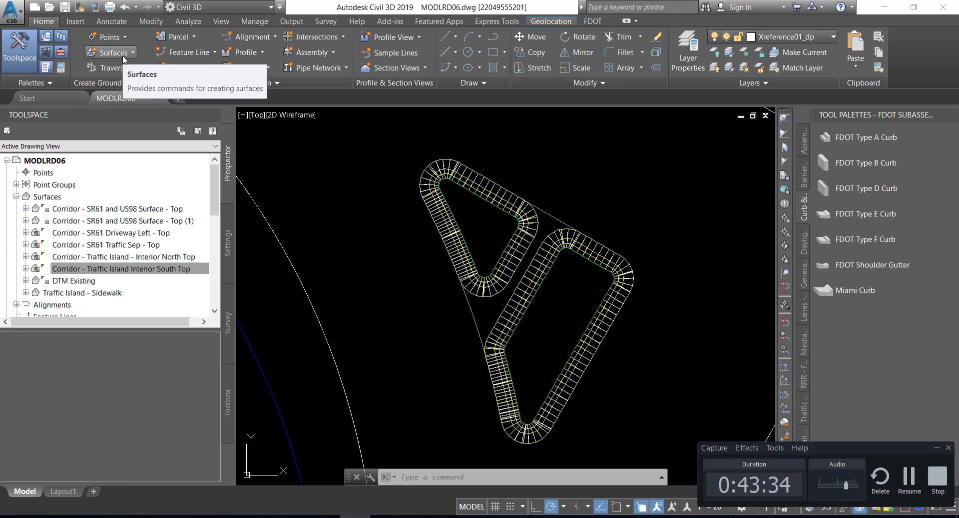
key(F9)
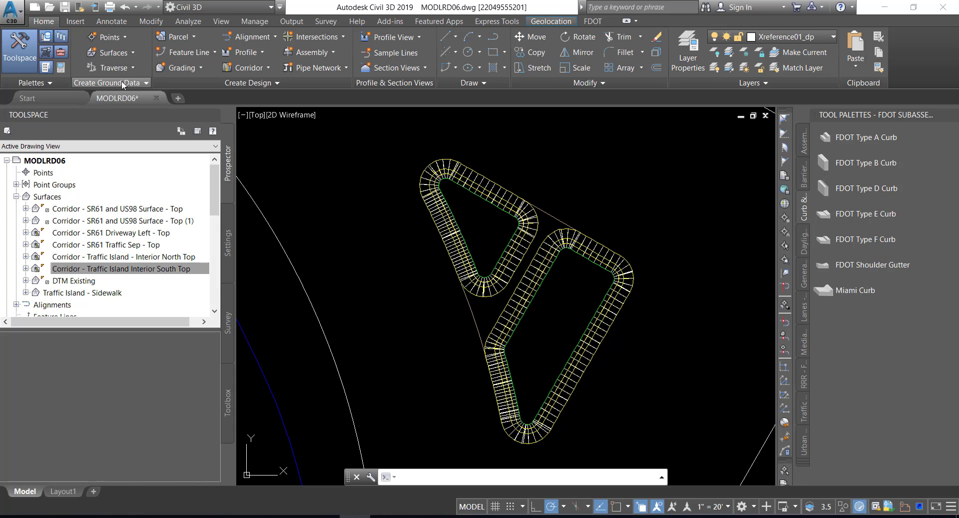
Step: Start a new TIN surface on the DTM layer and name it "Traffic Island - Proposed"
click(132, 53)
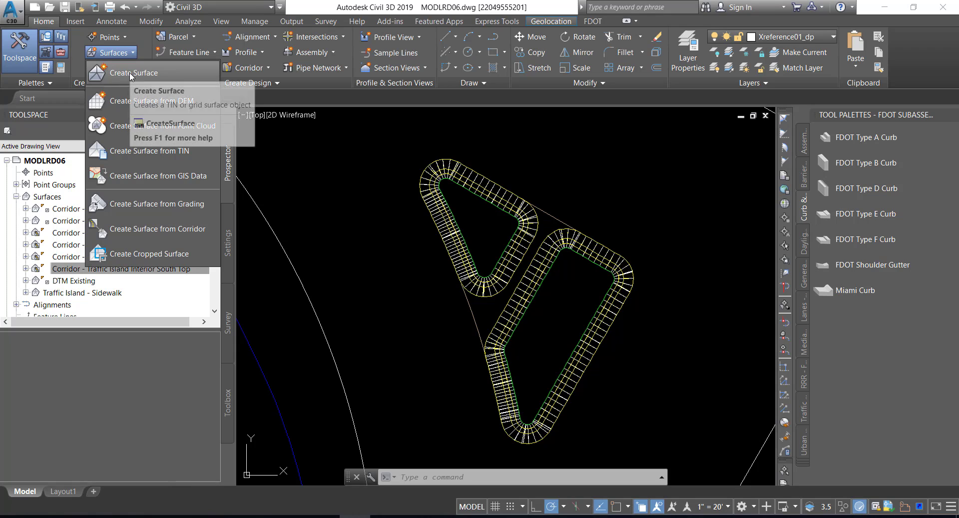
click(131, 74)
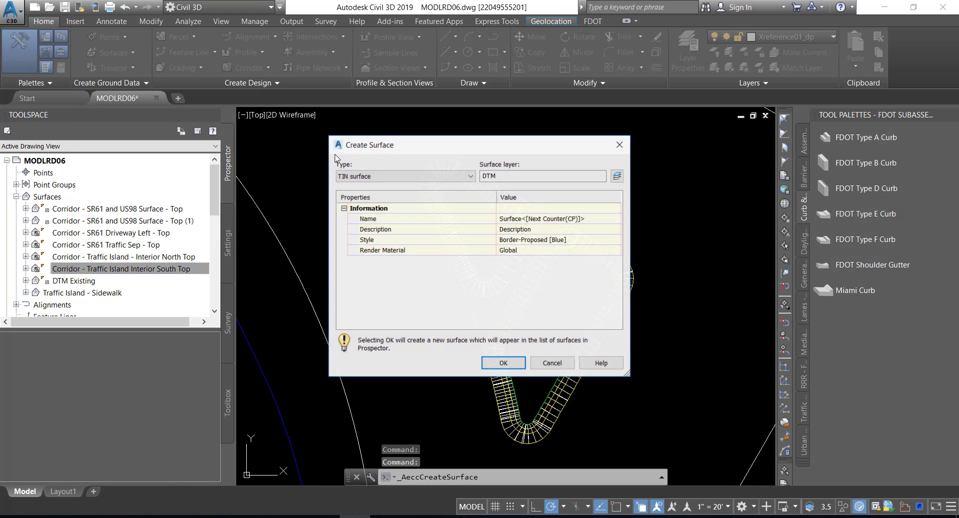
click(581, 220)
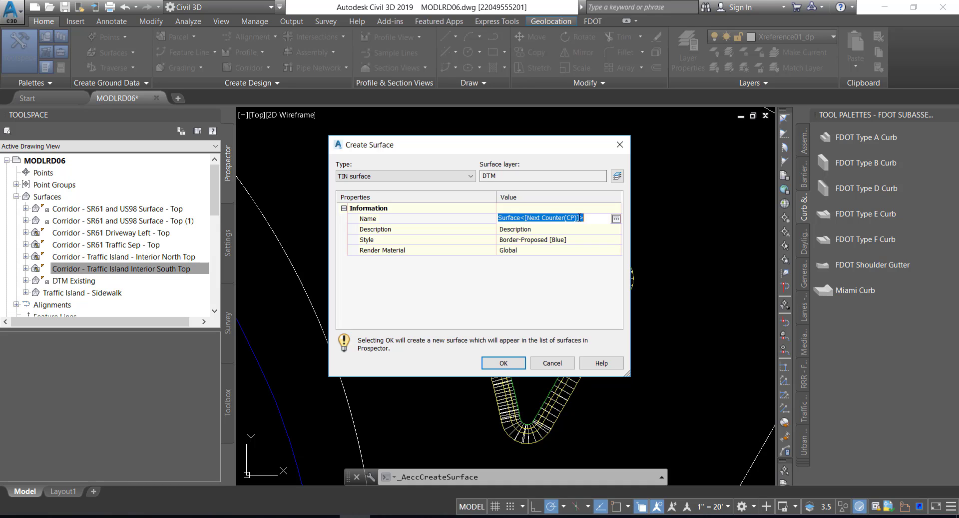
text(Traffic Islan)
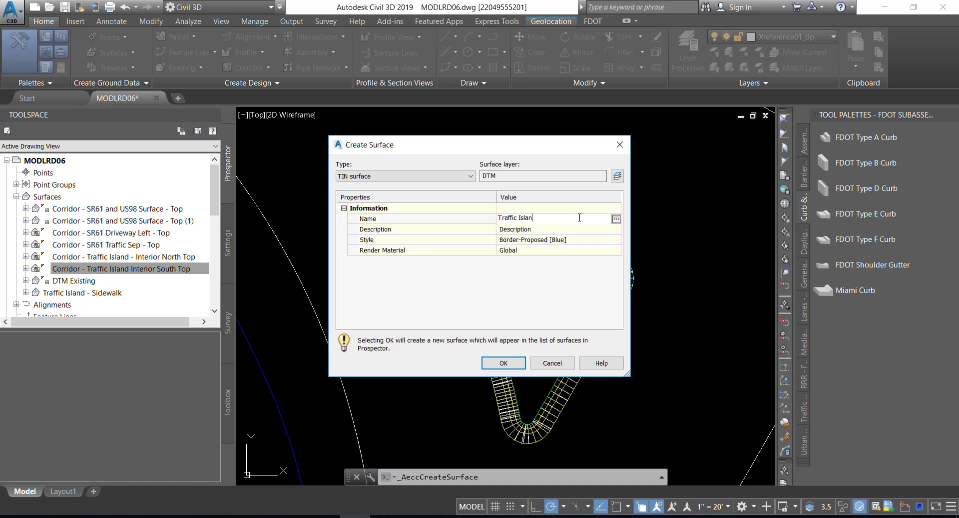
text(d - Proposed)
key(Return)
Step: Create the "Traffic Island - Proposed" surface with the style "Triangles 1-1 Proposed [Blue]" and save the drawing
click(591, 240)
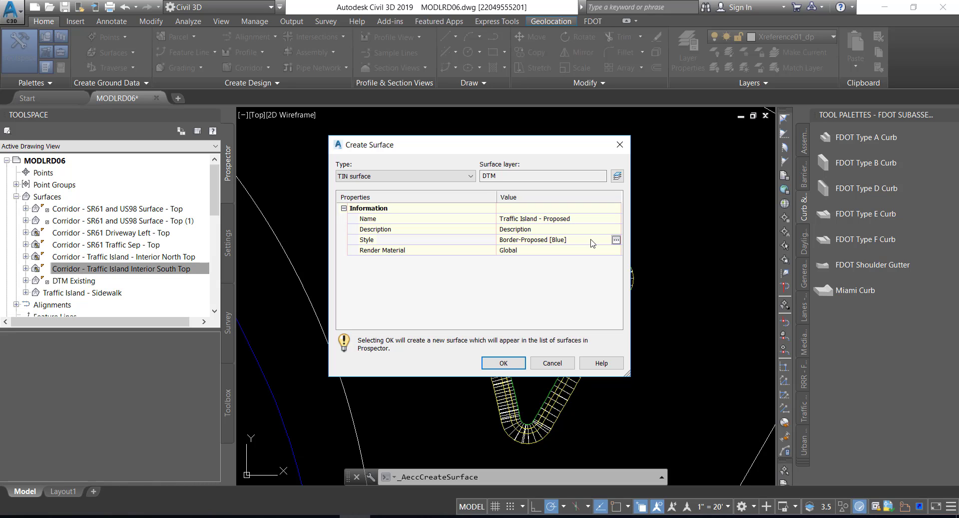
click(616, 240)
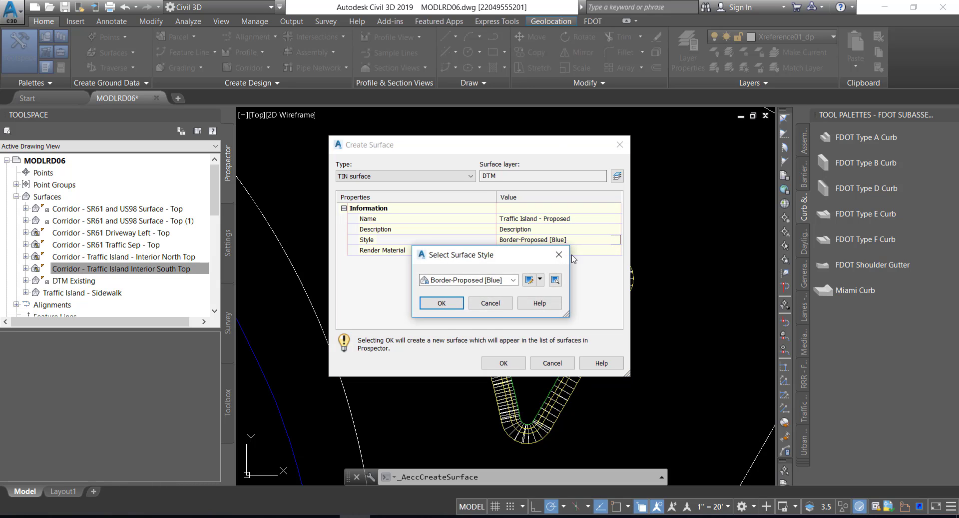
click(515, 281)
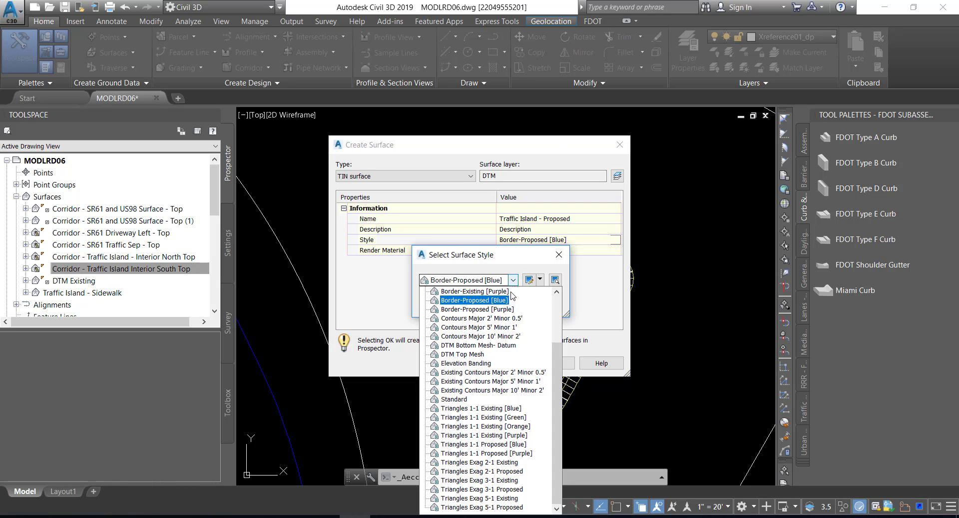
click(473, 445)
click(440, 303)
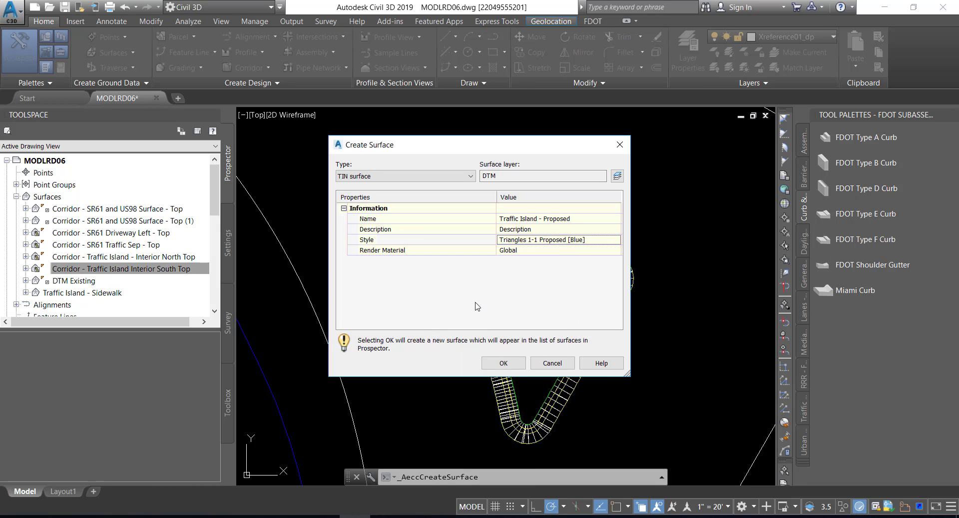
click(501, 363)
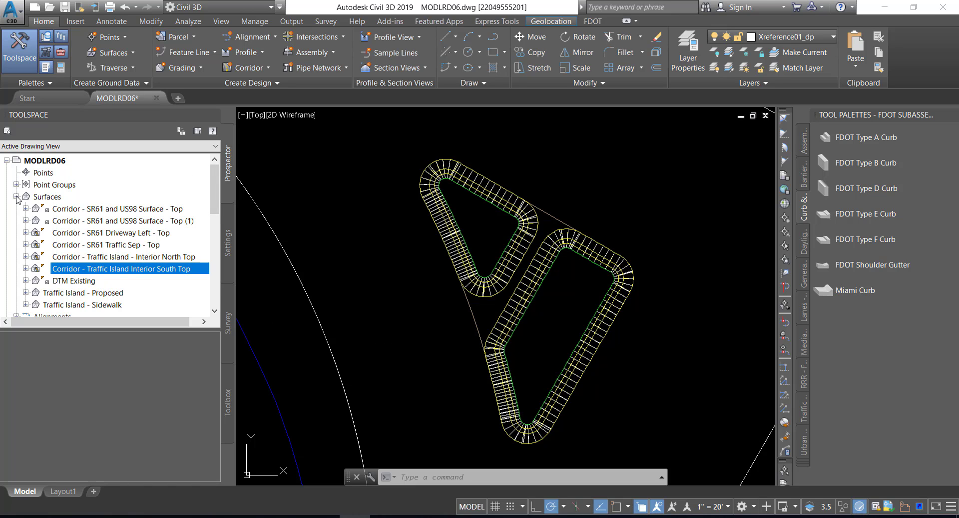
click(76, 293)
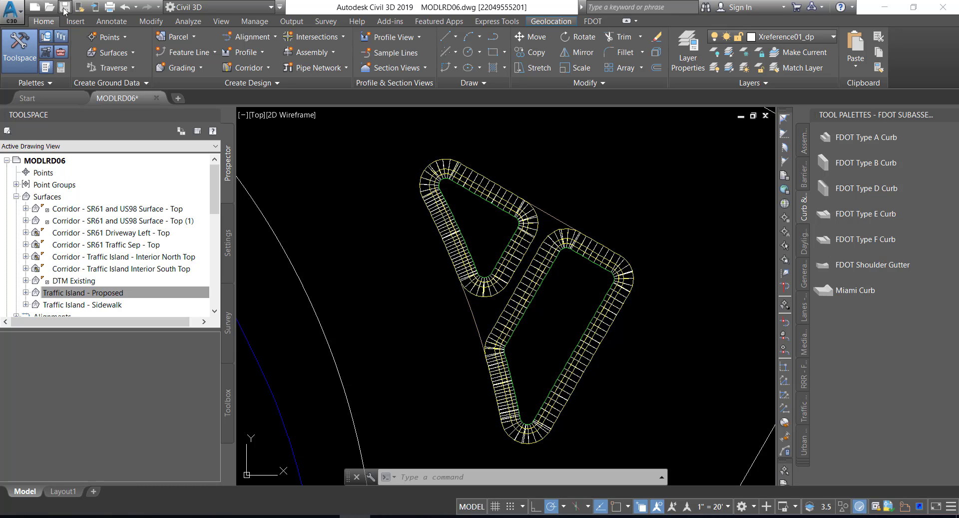
key(ctrl+s)
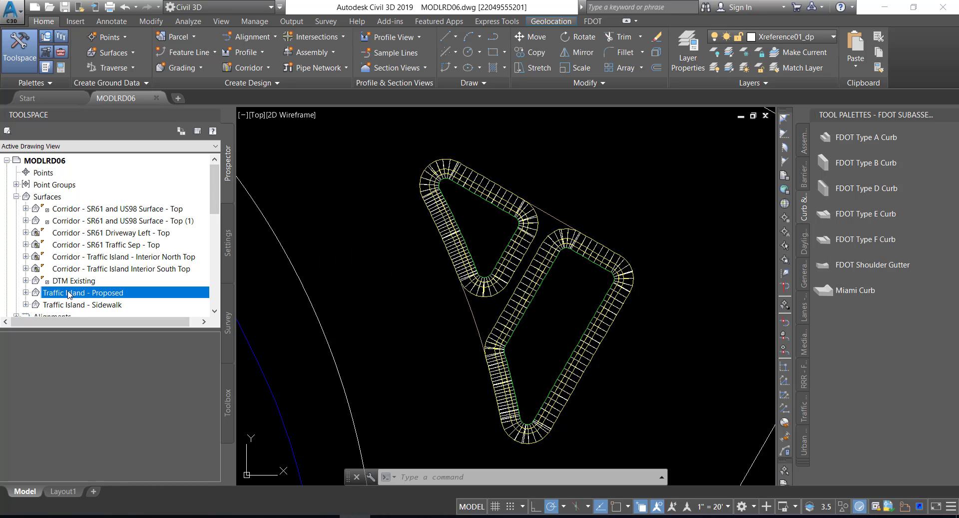
Step: Paste the north and south traffic island interior top surfaces and "Traffic Island - Sidewalk" into "Traffic Island - Proposed", and save the drawing
click(26, 292)
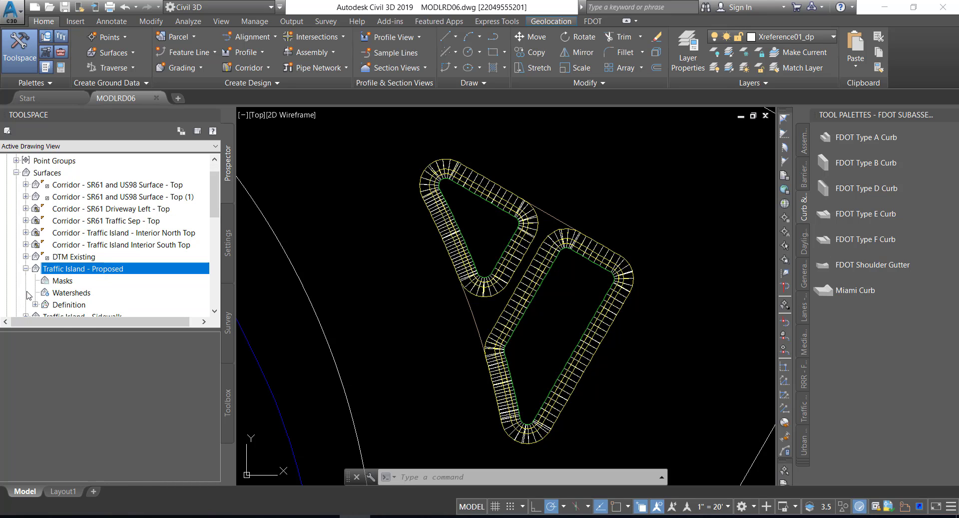
scroll(109, 244, down, 2)
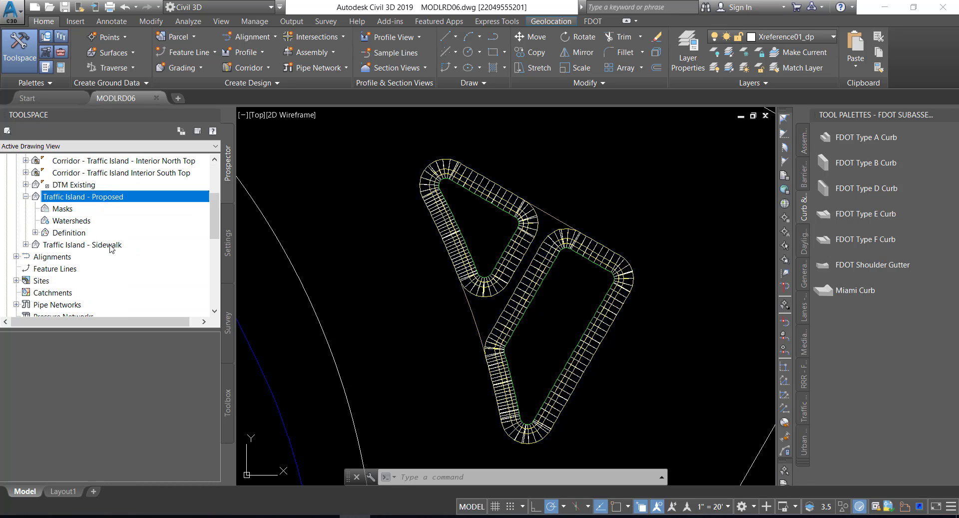
click(35, 232)
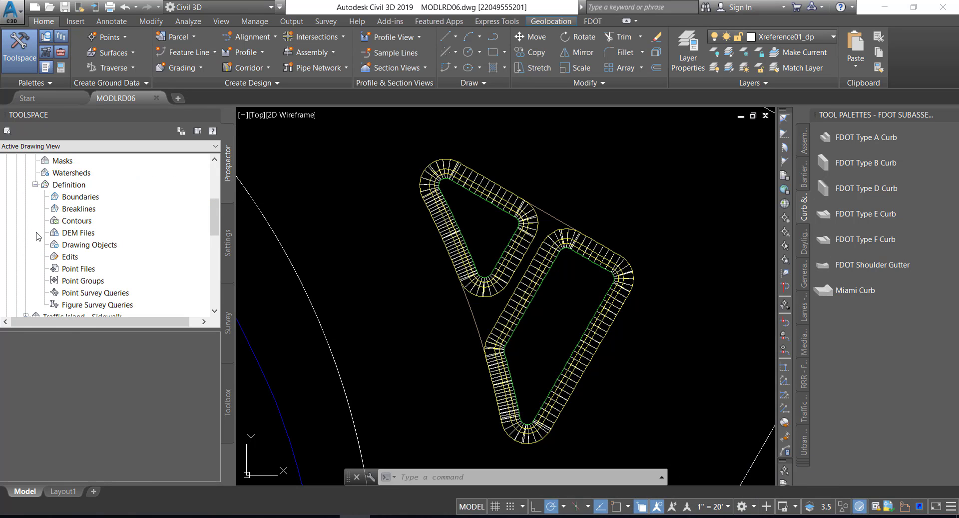
click(71, 257)
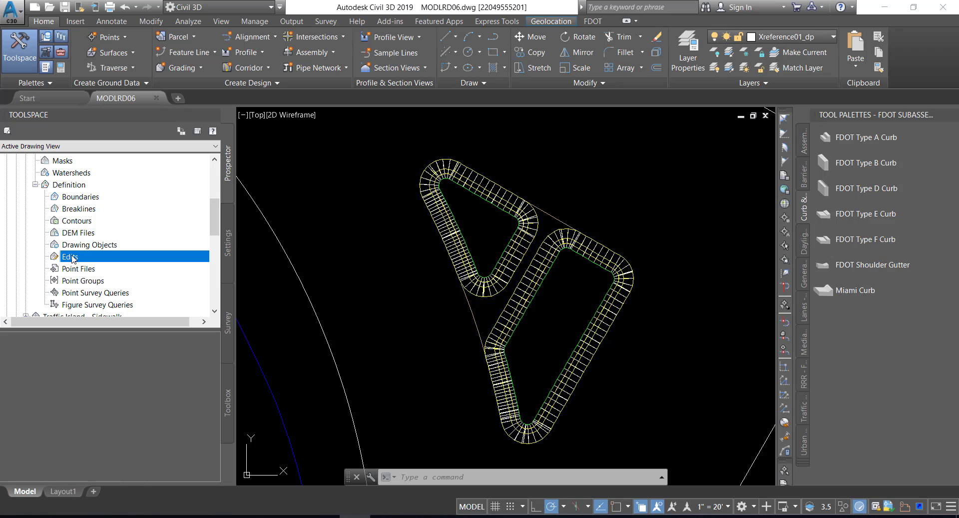
right_click(73, 259)
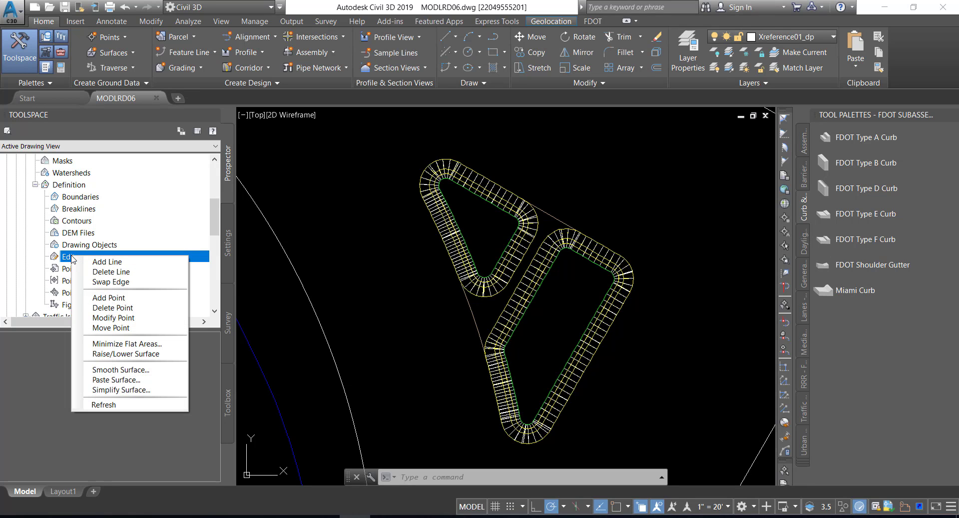
click(123, 380)
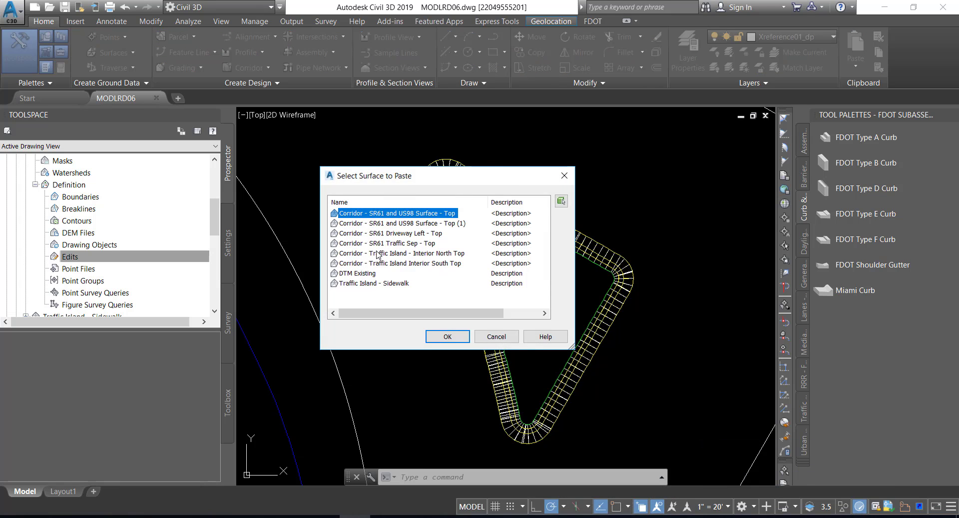
click(385, 254)
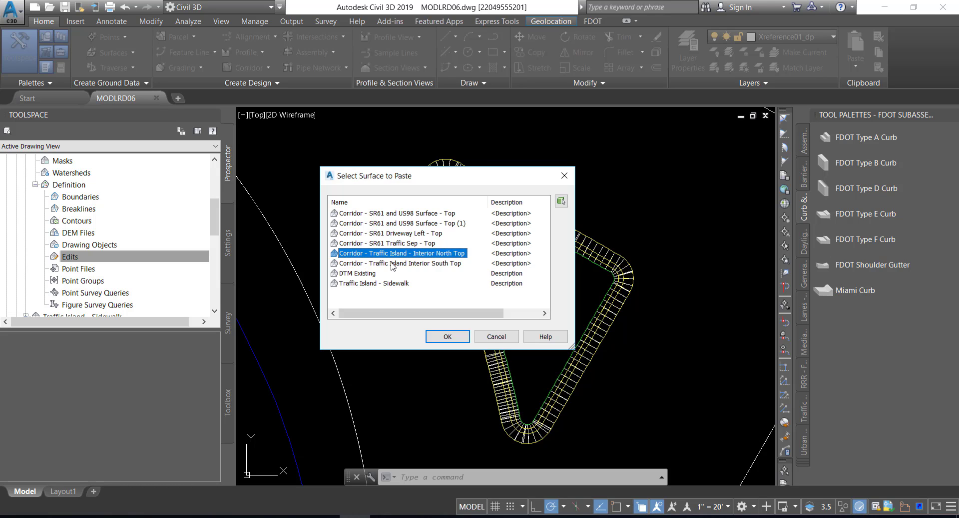
ctrl+click(392, 263)
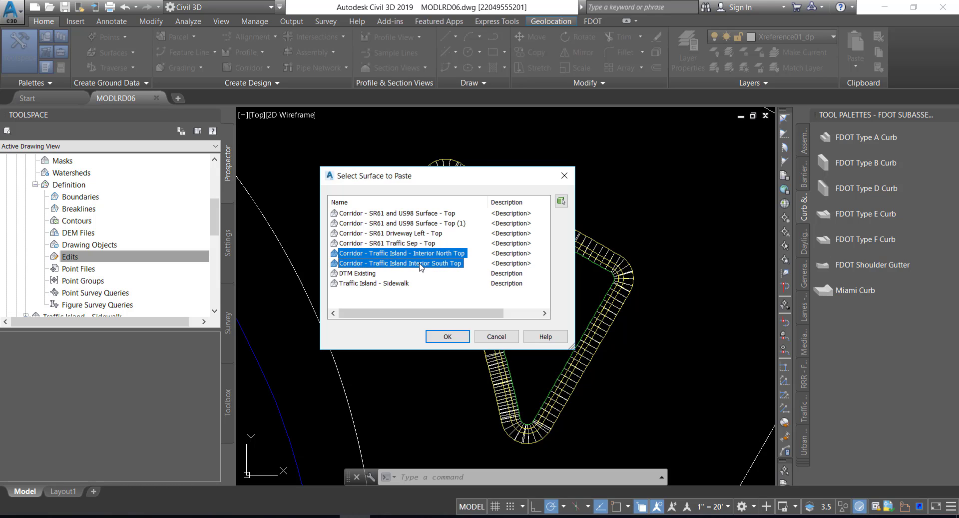
ctrl+click(374, 283)
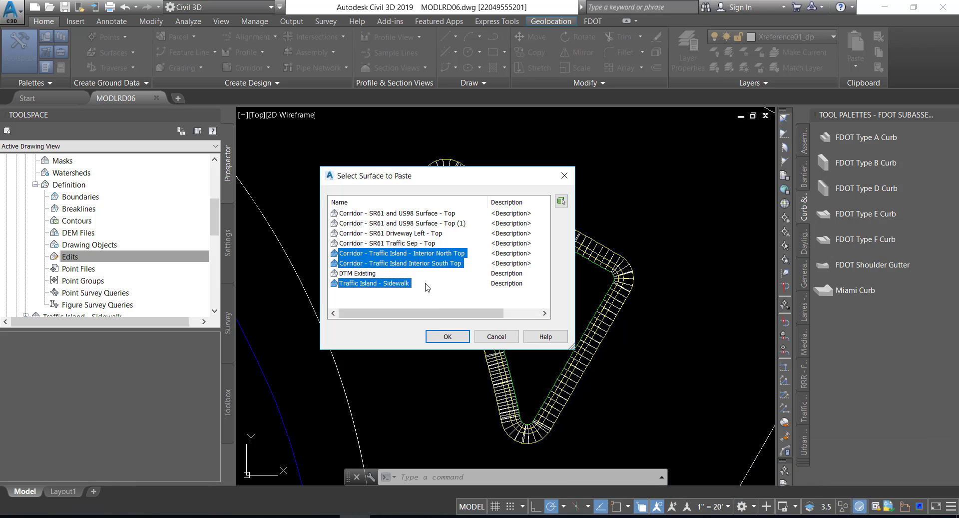
click(446, 336)
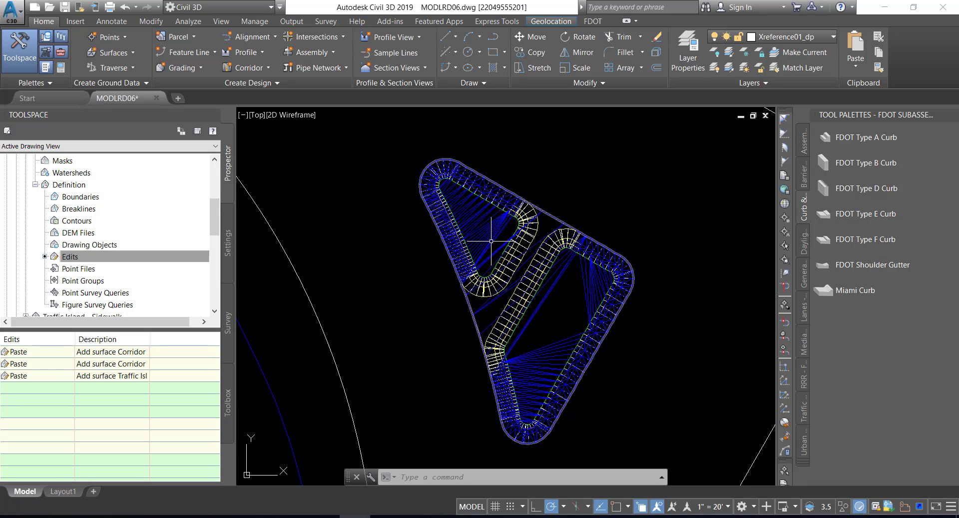
mouse_move(491, 241)
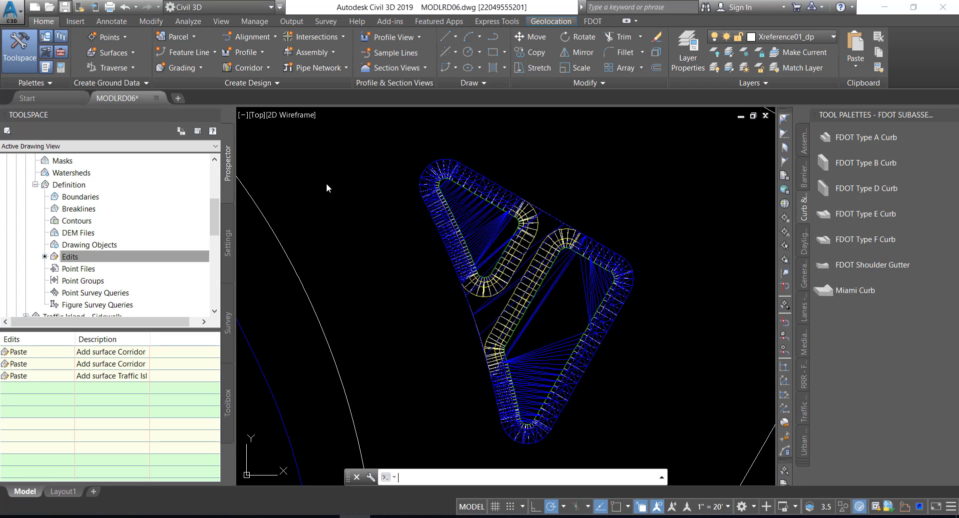
key(ctrl+s)
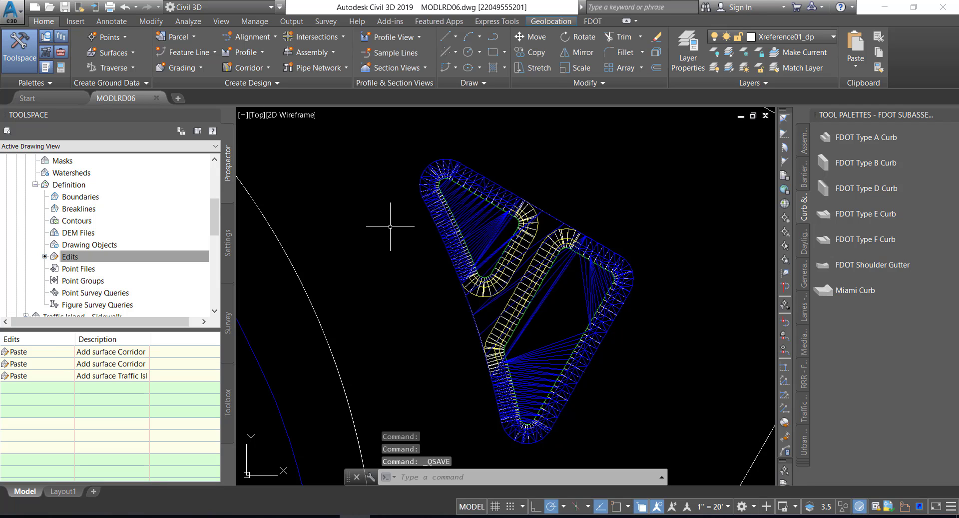
Step: Inspect the combined "Traffic Island - Proposed" surface in the 3D object viewer from a tilted angle
mouse_move(390, 226)
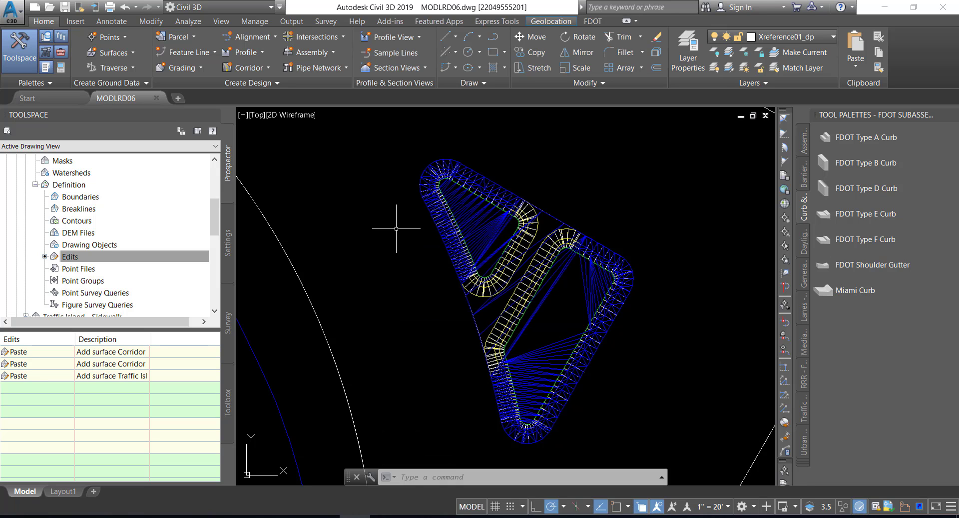
click(477, 234)
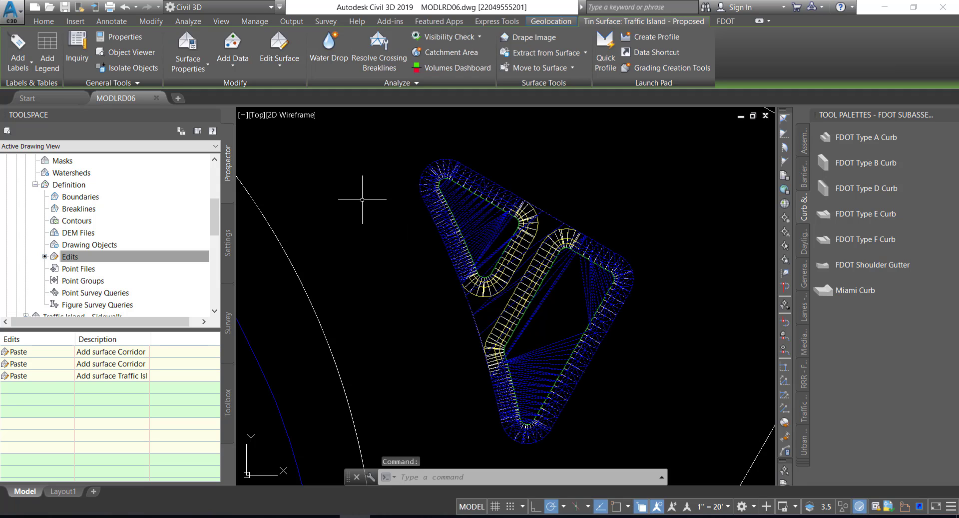
right_click(331, 170)
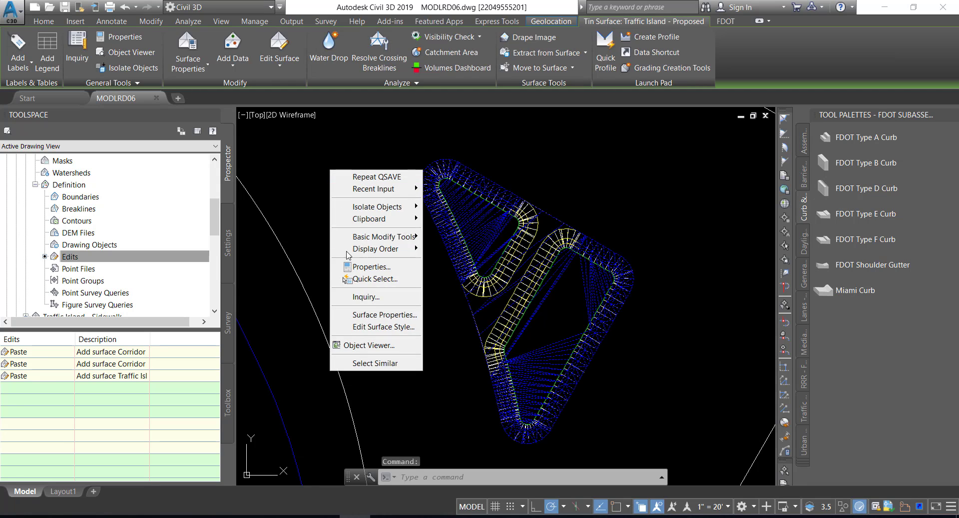
click(369, 346)
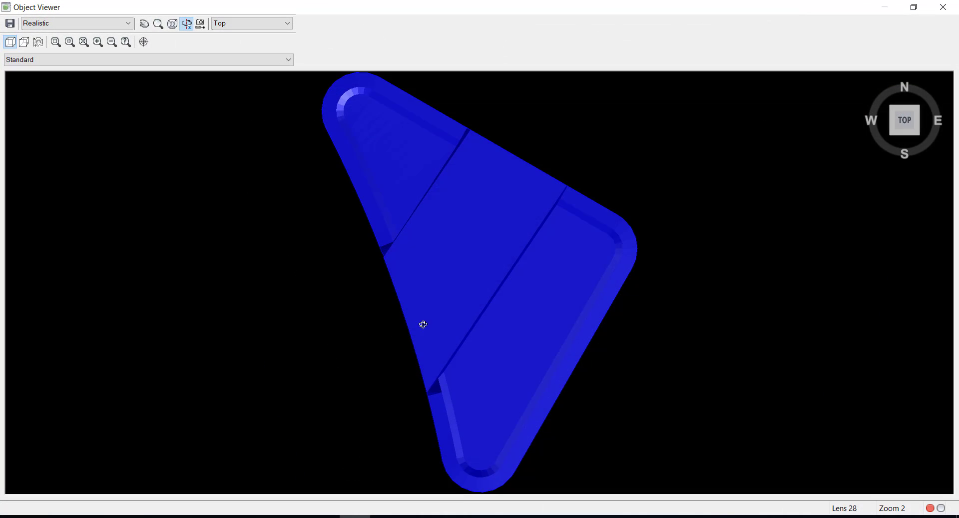
mouse_move(450, 349)
mouse_down()
mouse_move(441, 289)
mouse_move(486, 250)
mouse_move(514, 242)
mouse_move(496, 238)
mouse_move(460, 177)
mouse_move(475, 269)
mouse_move(499, 253)
mouse_move(535, 279)
mouse_up()
scroll(475, 267, down, 3)
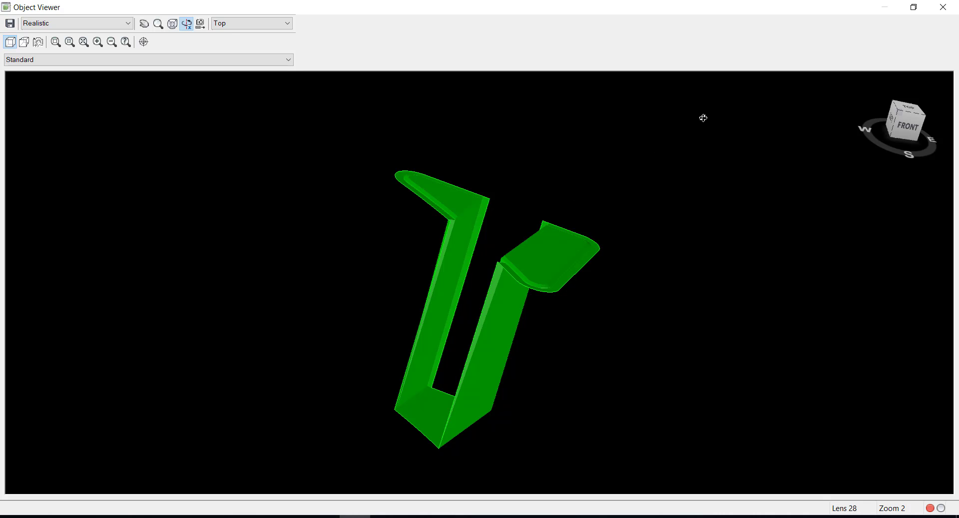
click(951, 12)
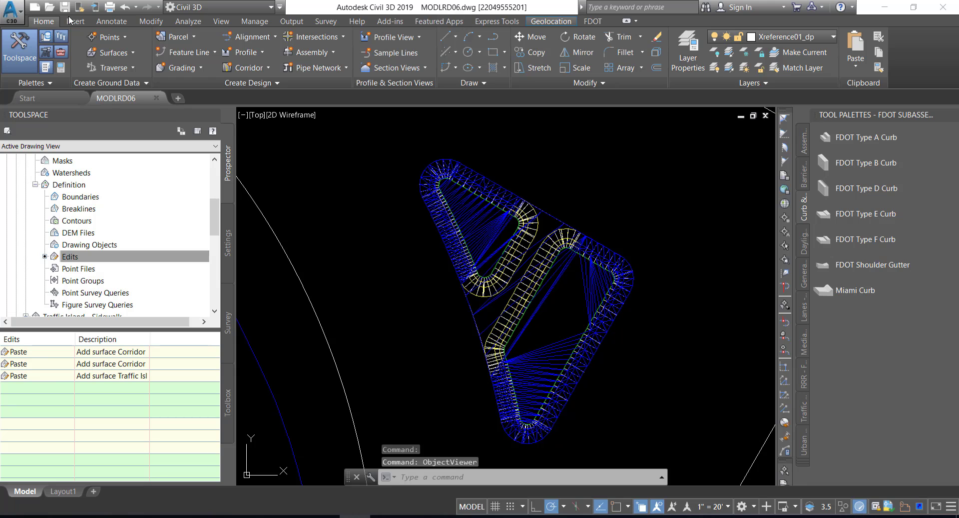
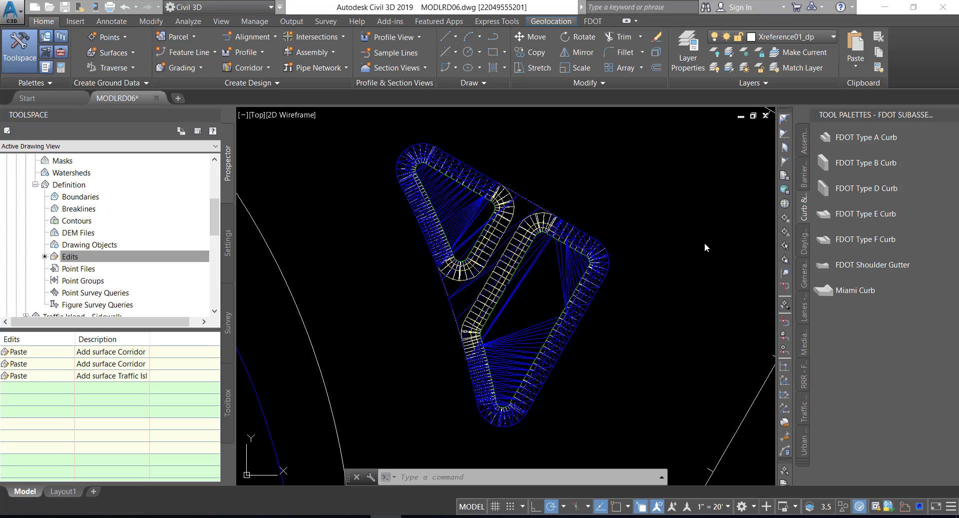
Step: Stretch the northwest end of the feature line across the northeast gap between the islands, snapping it to the endpoint where the north island's rounded corner begins
click(527, 199)
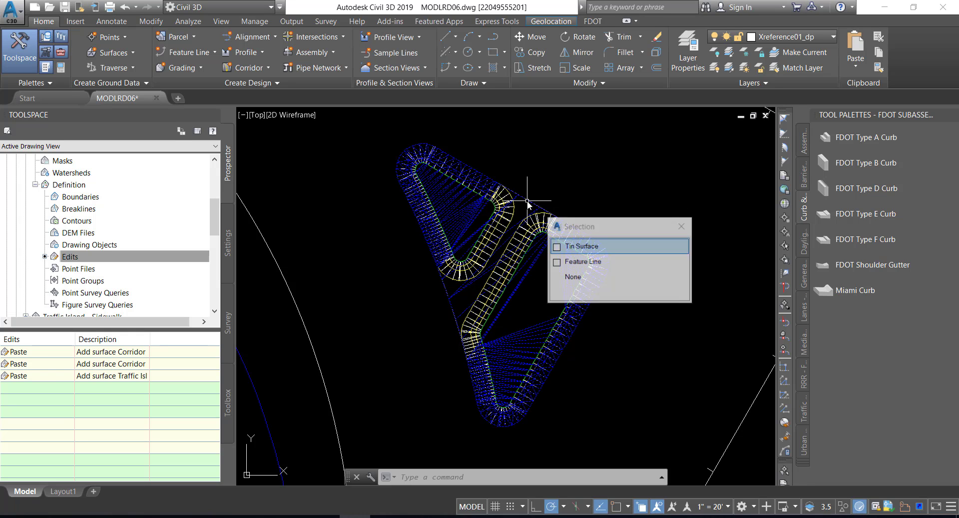
click(581, 263)
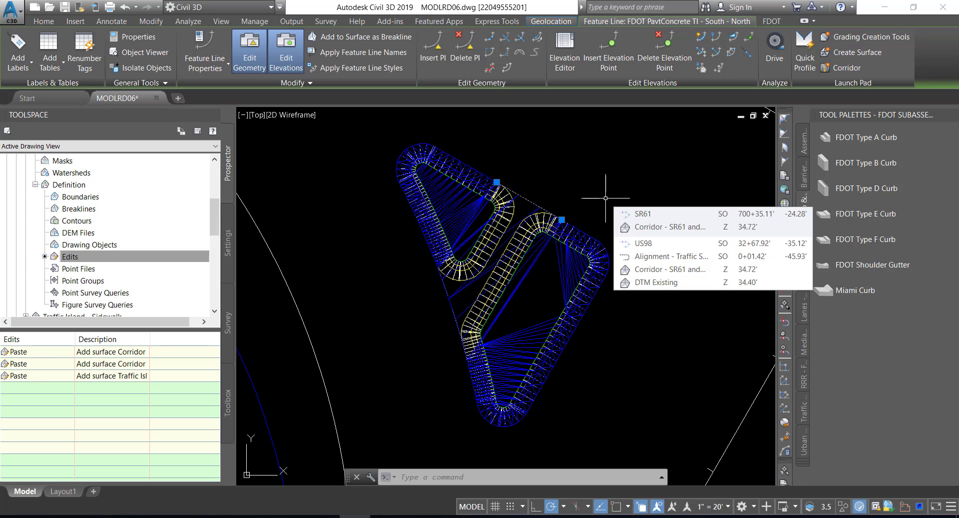
scroll(531, 175, up, 6)
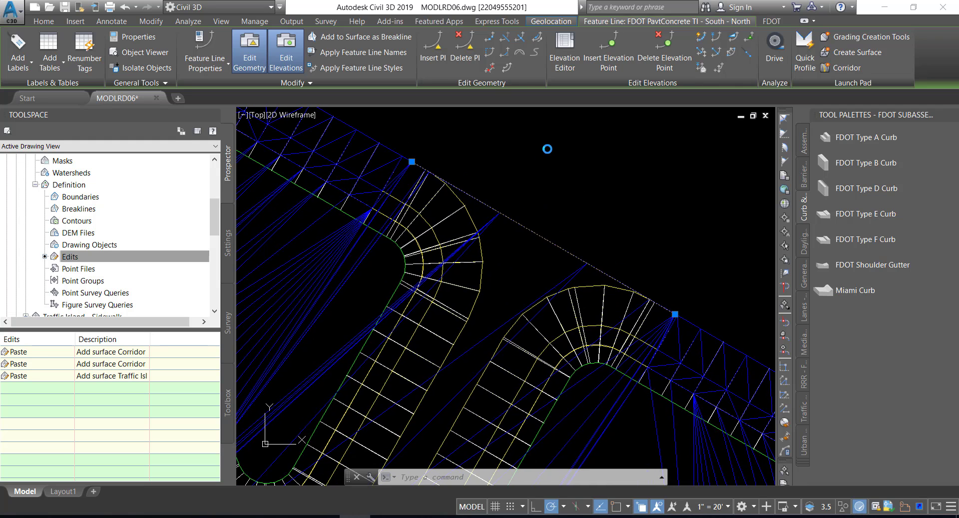
click(411, 162)
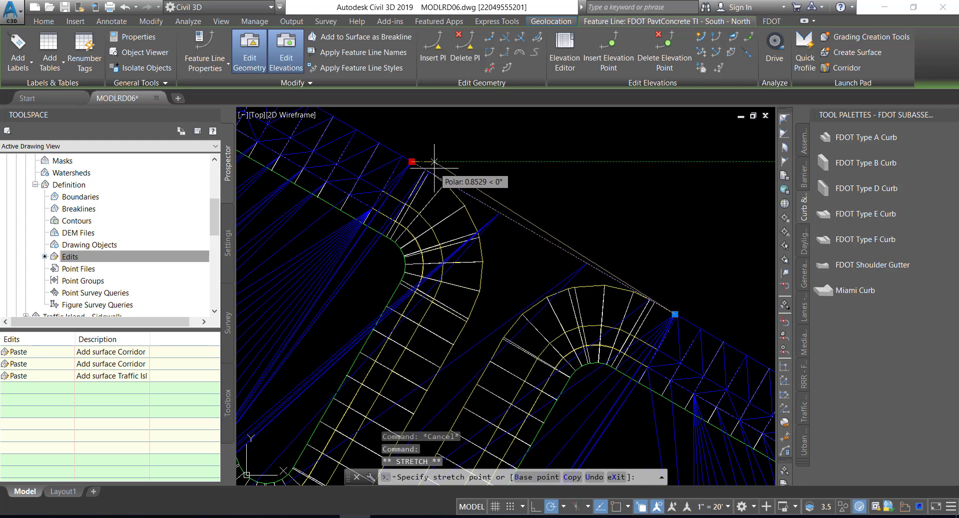
key(F8)
shift+right_click(427, 150)
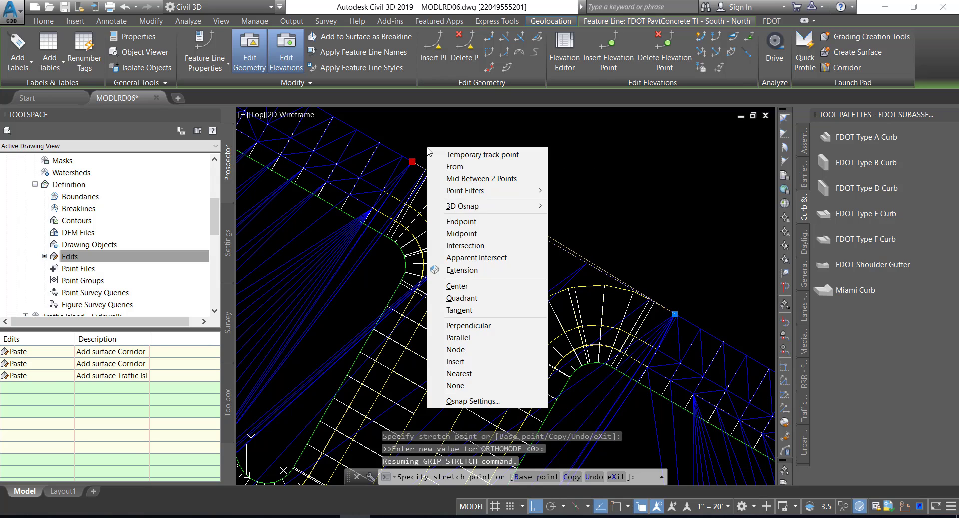
click(460, 222)
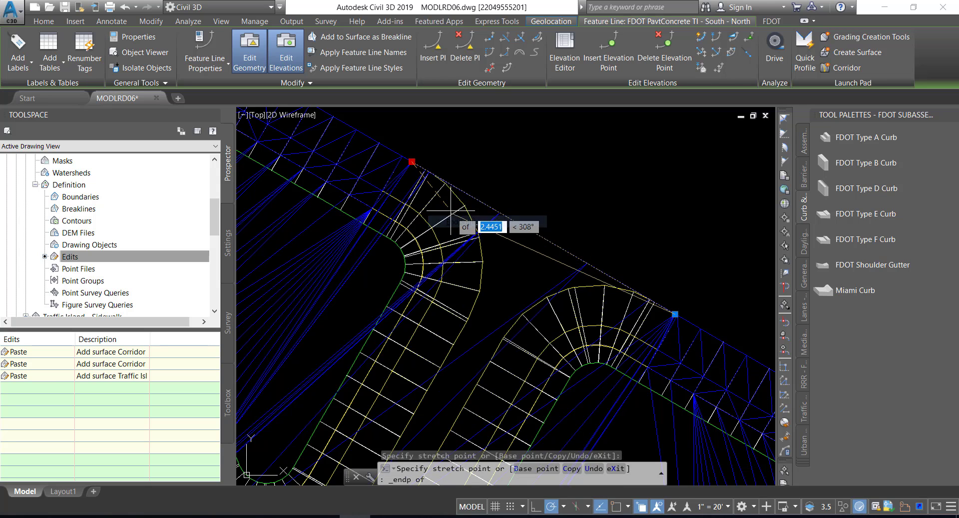
click(432, 172)
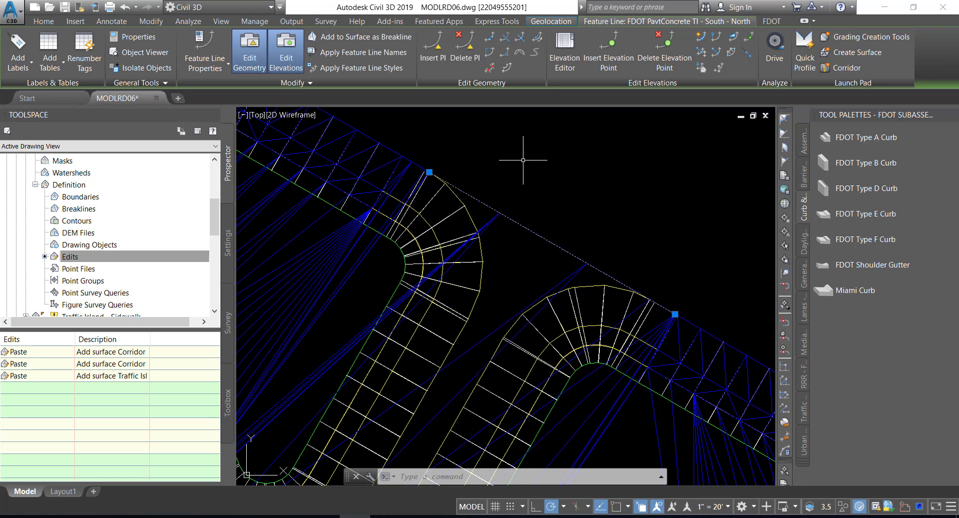
Step: Stretch the southeast end of the same feature line to the endpoint where the south island's rounded top corner begins
scroll(545, 179, down, 2)
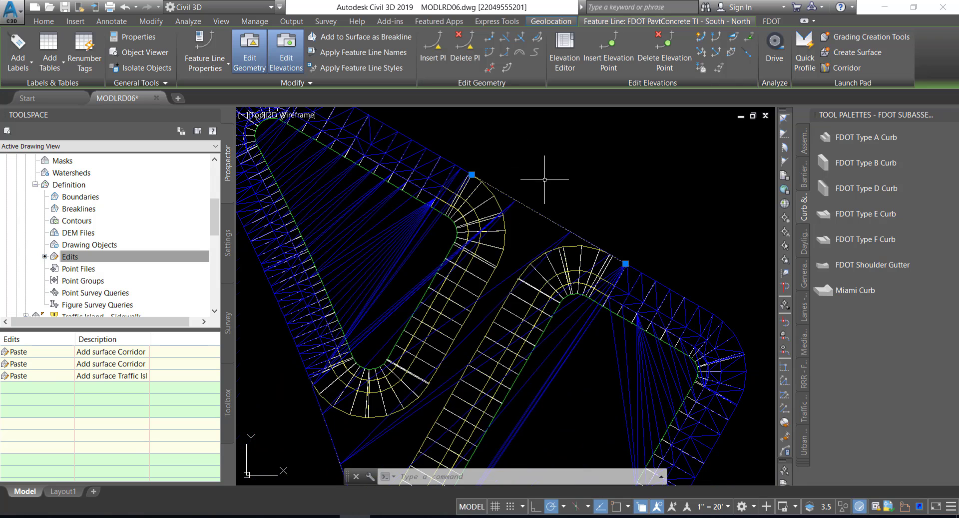
middle_drag(550, 183, 521, 150)
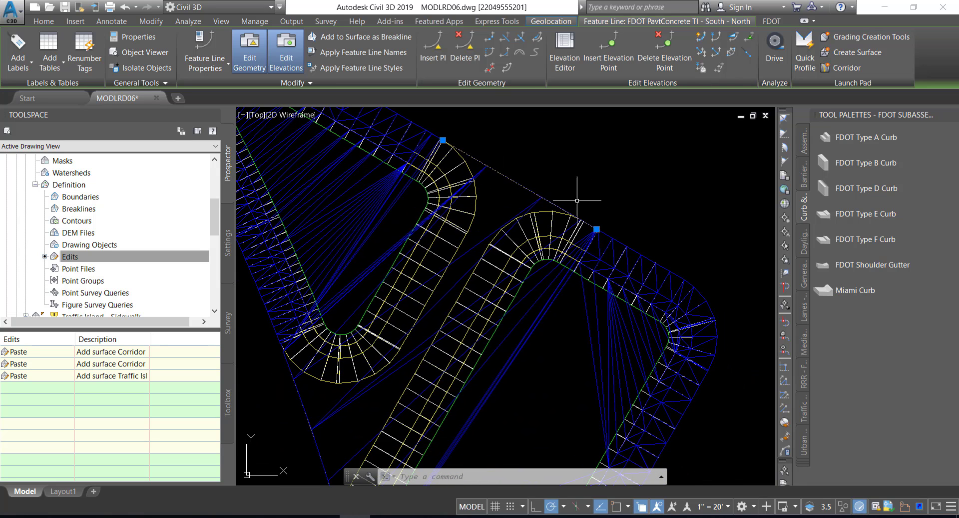
click(597, 229)
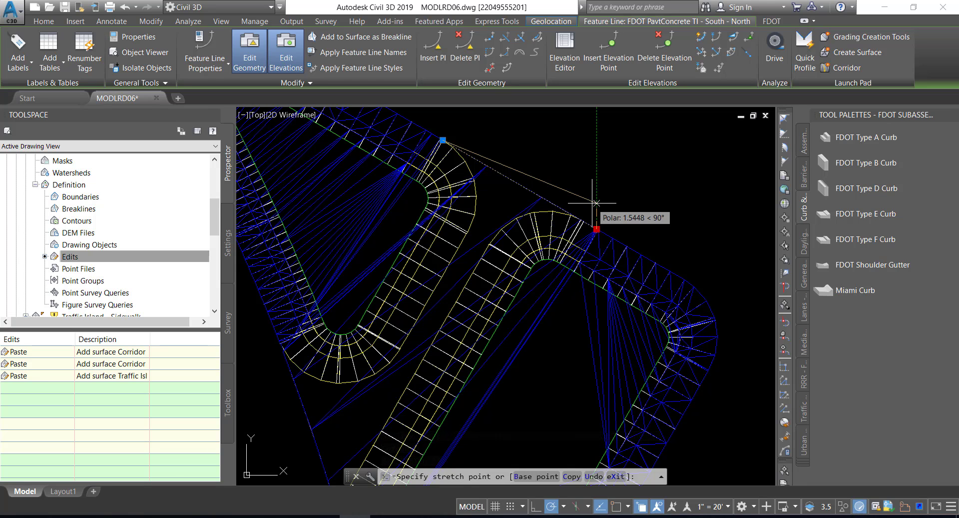
scroll(596, 203, up, 3)
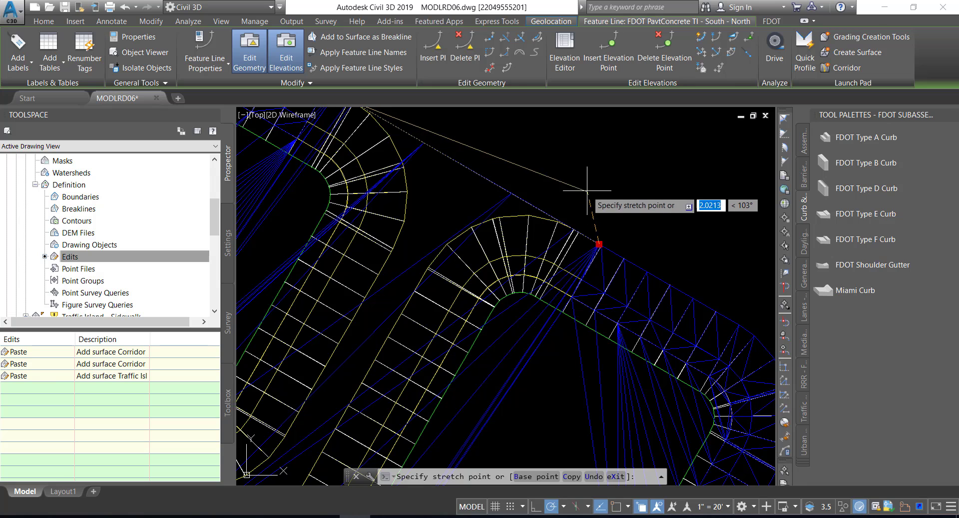
shift+right_click(586, 185)
click(620, 258)
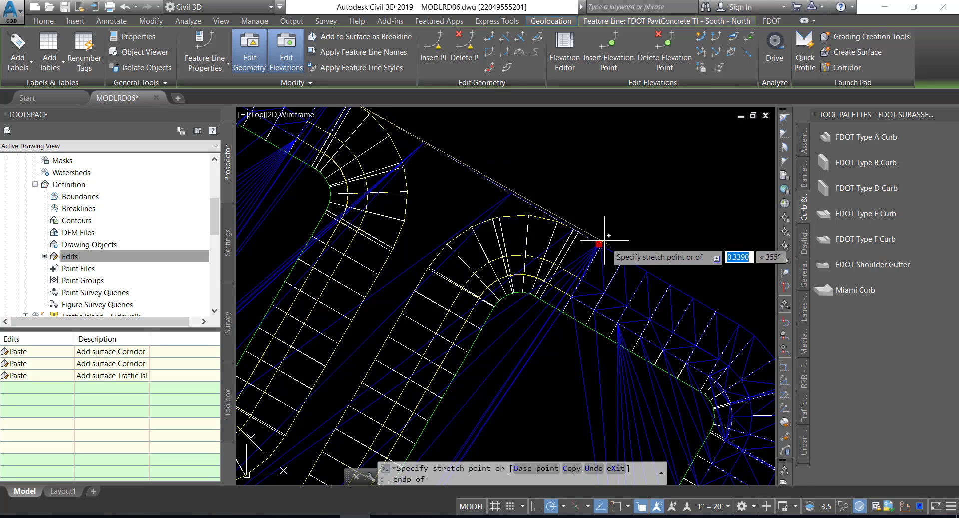
click(572, 227)
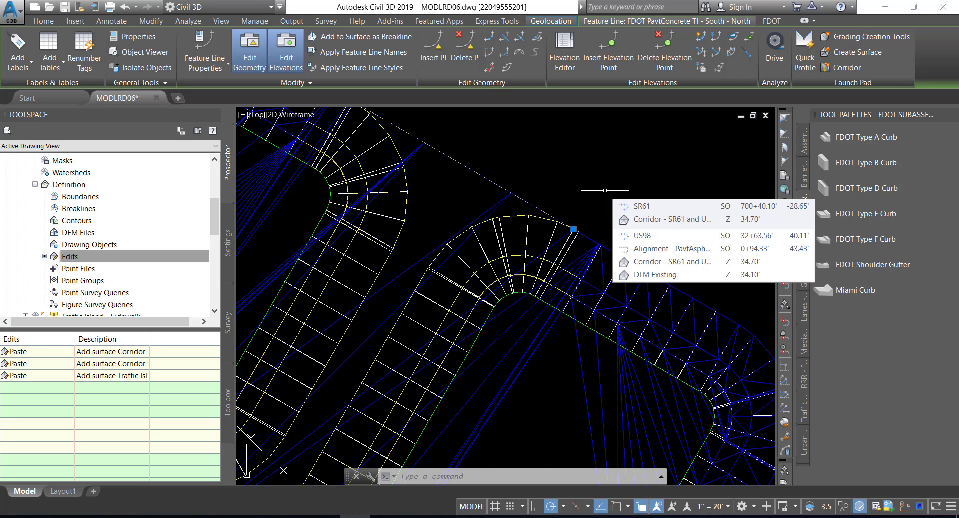
Step: Add the feature line across the western gap to the selection and stretch its upper end to the nearby corridor line endpoint on the north island
scroll(590, 207, down, 4)
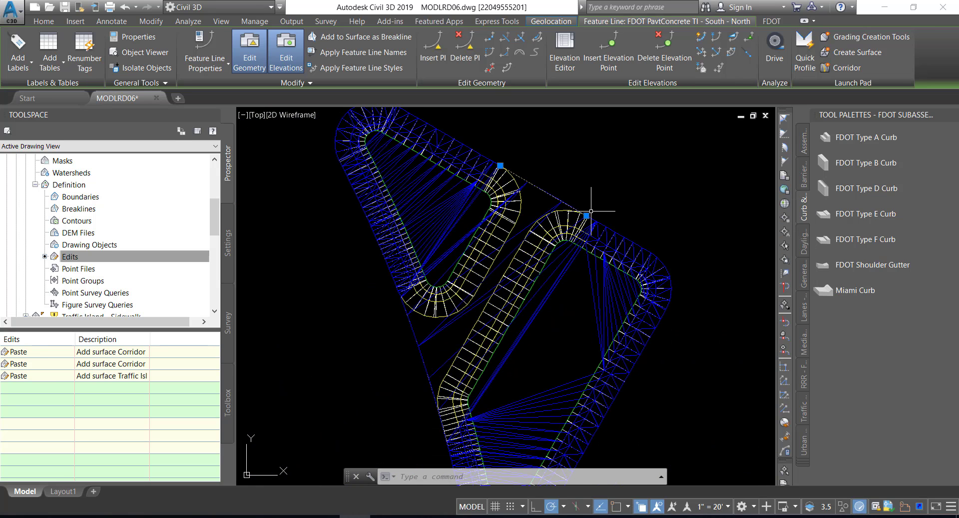
middle_drag(558, 270, 634, 170)
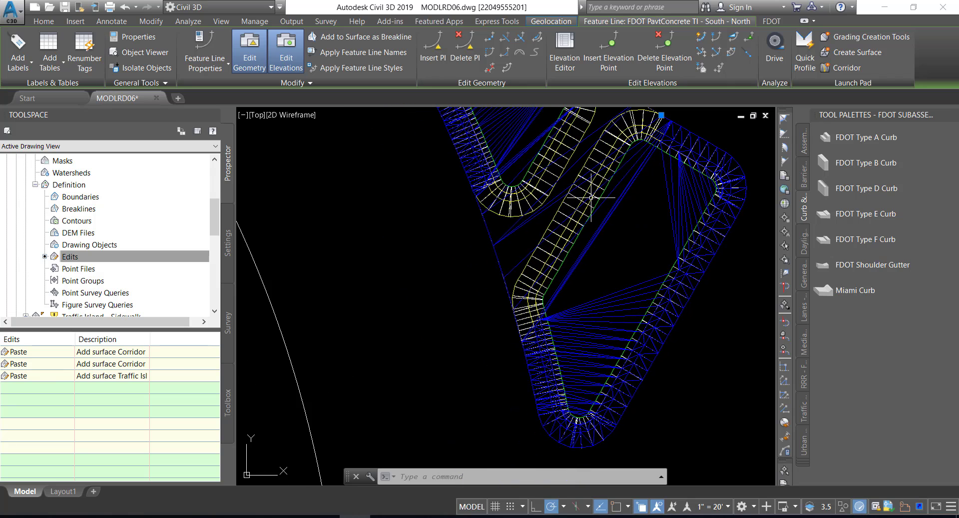
click(488, 233)
click(585, 294)
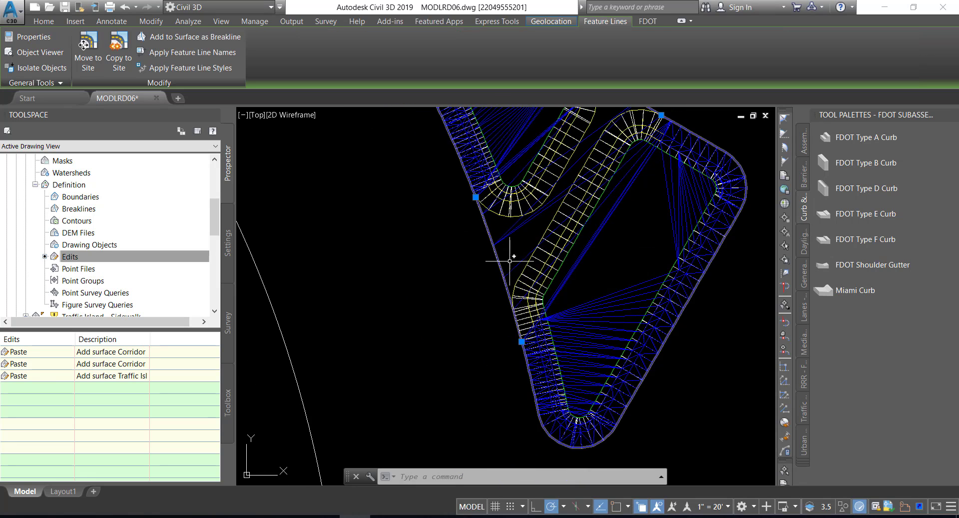
scroll(476, 197, up, 5)
click(476, 197)
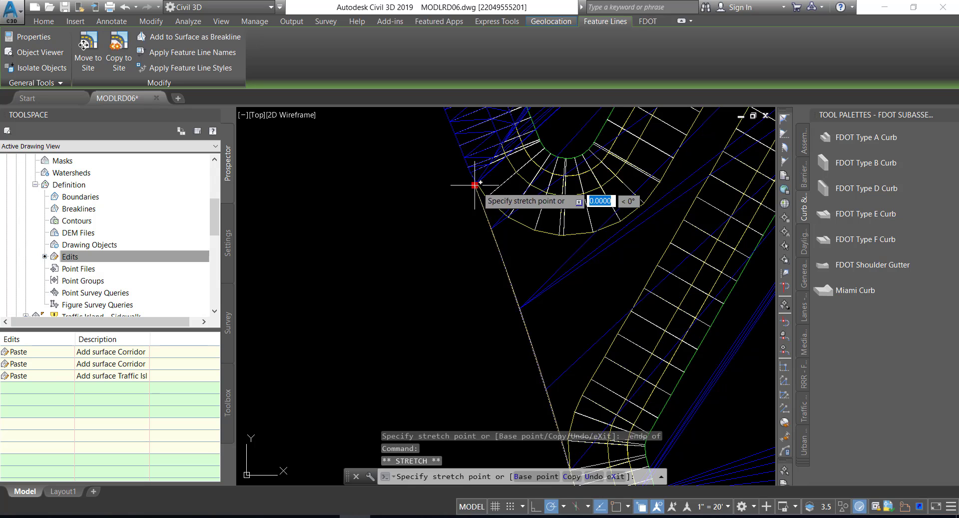
scroll(467, 177, up, 4)
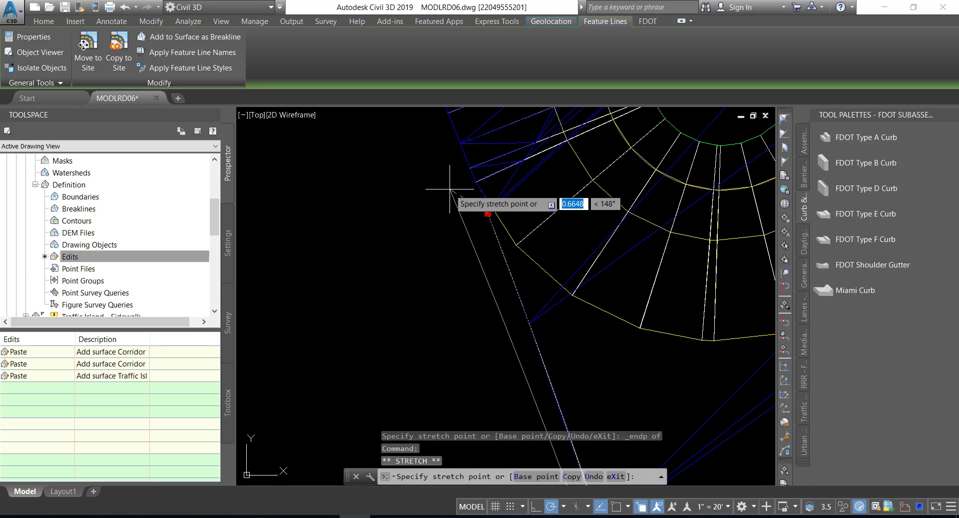
shift+right_click(450, 189)
click(474, 248)
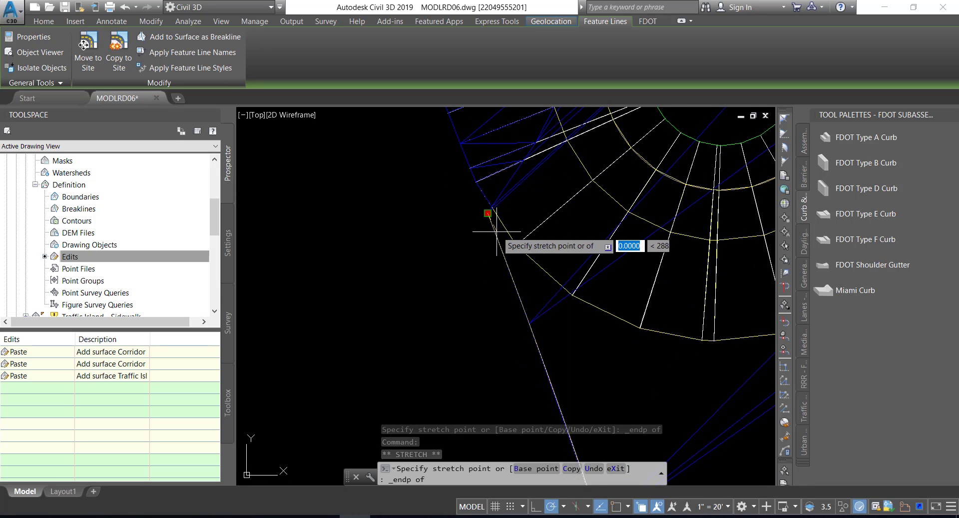
click(476, 181)
Step: Stretch the lower end of the western gap feature line to the endpoint at the south island's rounded corner, and clear the selection
scroll(454, 204, down, 6)
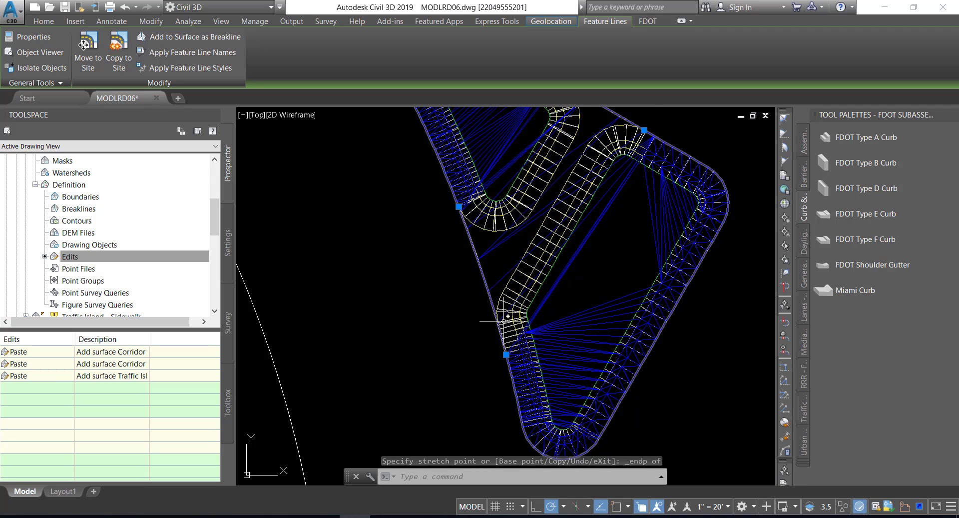
scroll(473, 323, up, 5)
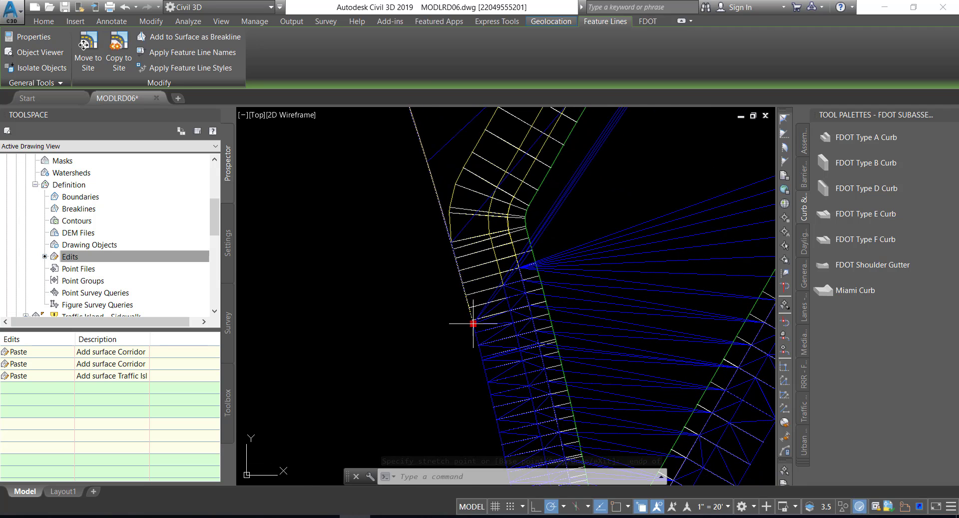
shift+right_click(442, 250)
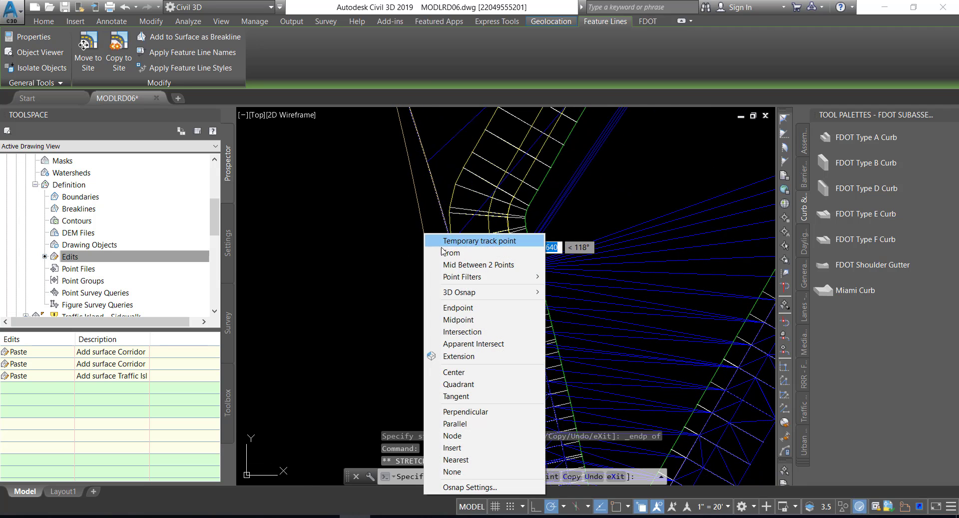
click(457, 308)
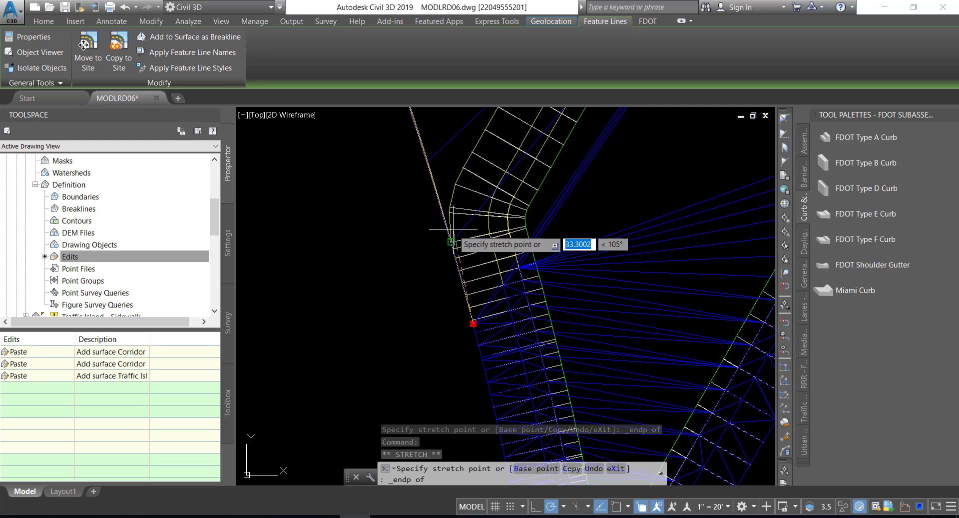
click(451, 241)
scroll(415, 241, down, 2)
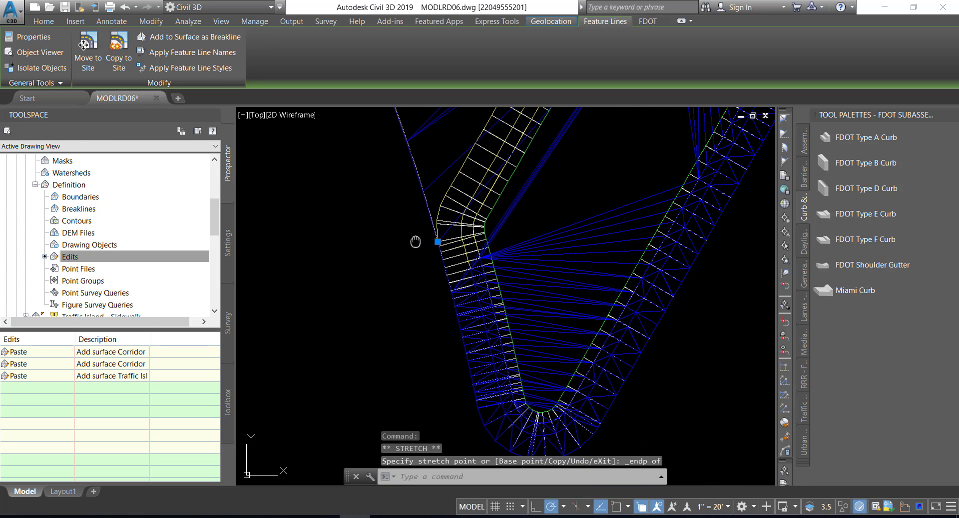
middle_drag(416, 241, 405, 275)
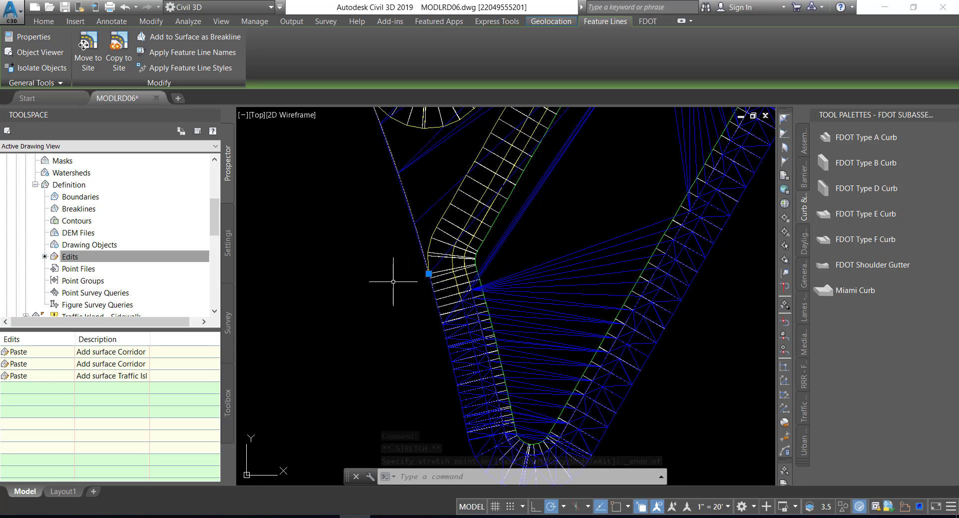
scroll(392, 277, down, 2)
mouse_move(386, 274)
middle_down()
mouse_move(390, 358)
mouse_move(405, 380)
middle_up()
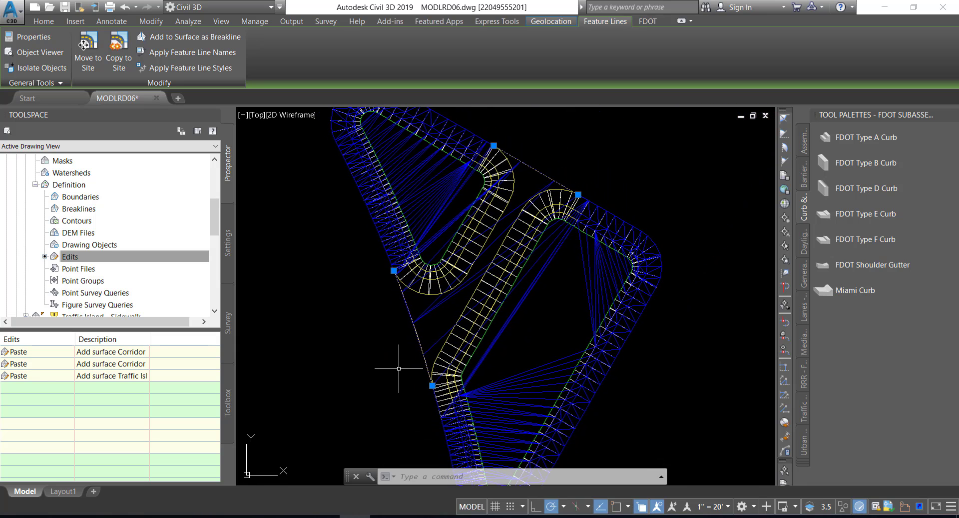
key(Escape)
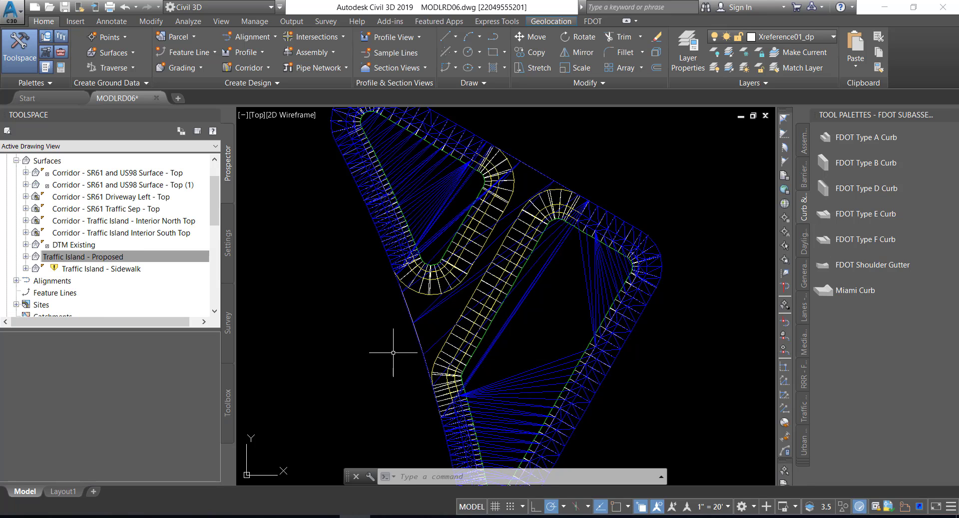
Step: Move the Traffic Island - Sidewalk paste to first in the Traffic Island - Proposed surface's operation order, rebuild the surface, and save the drawing
mouse_move(393, 352)
click(93, 260)
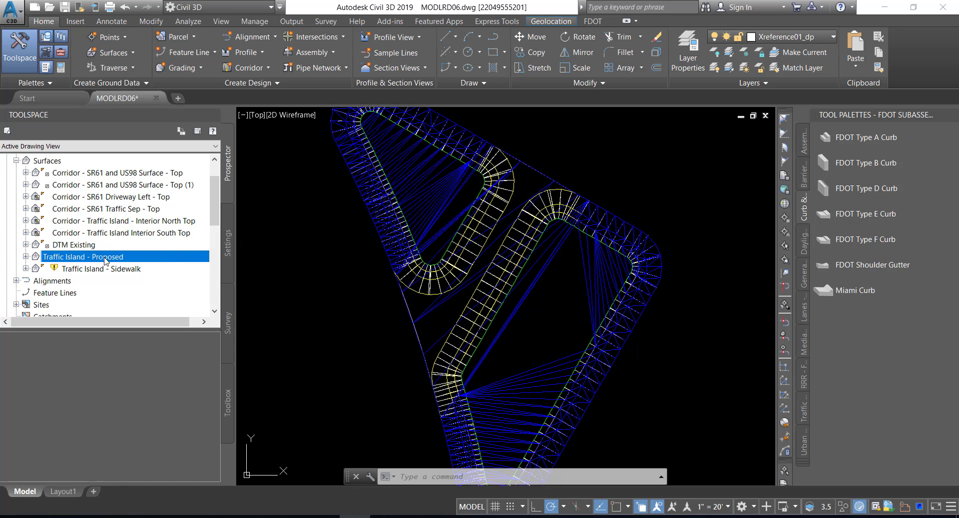
right_click(105, 258)
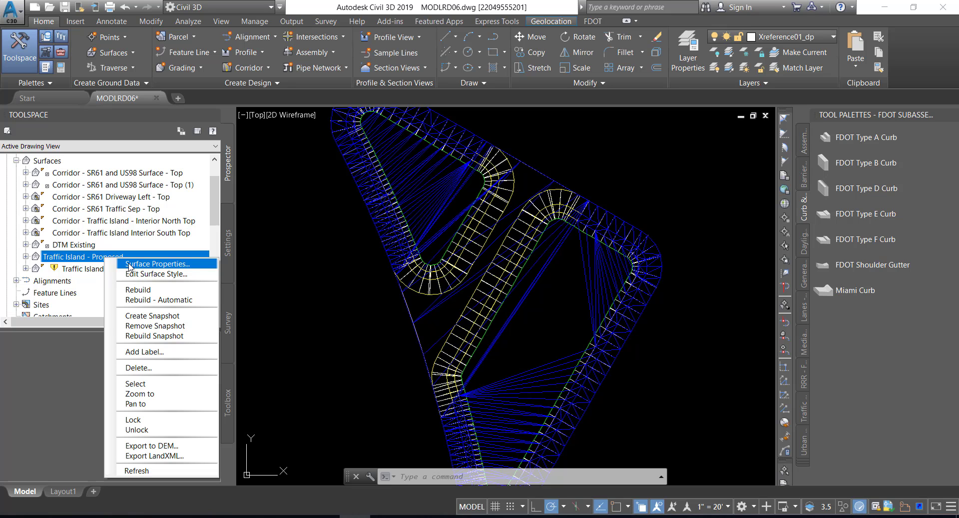
click(129, 265)
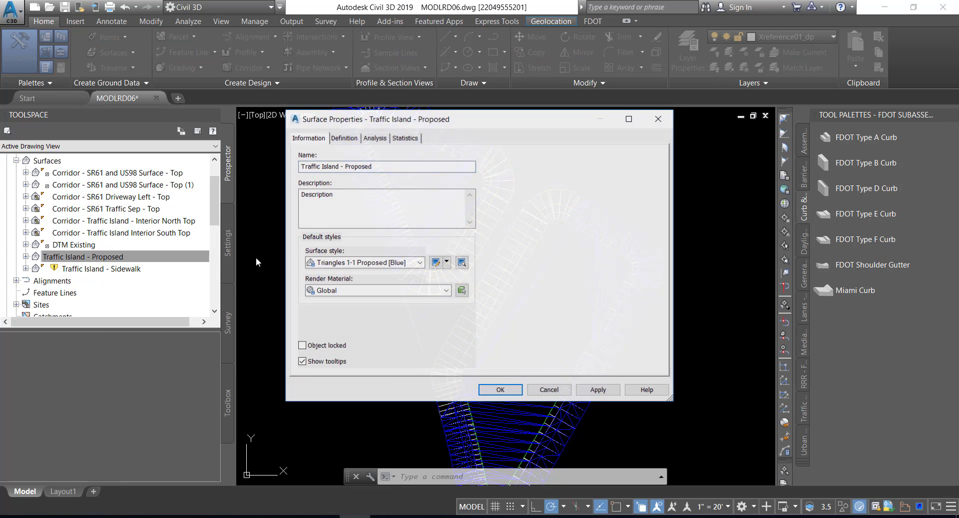
drag(393, 119, 388, 110)
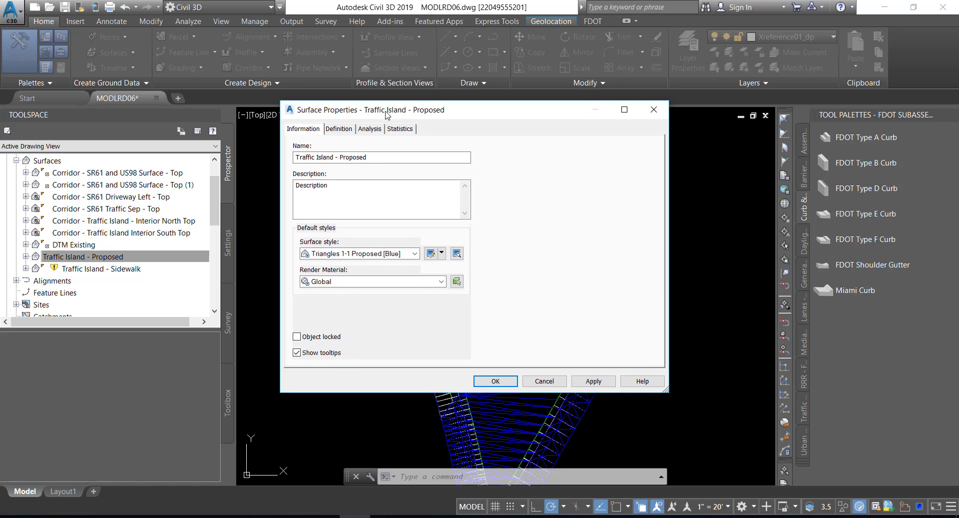
click(344, 129)
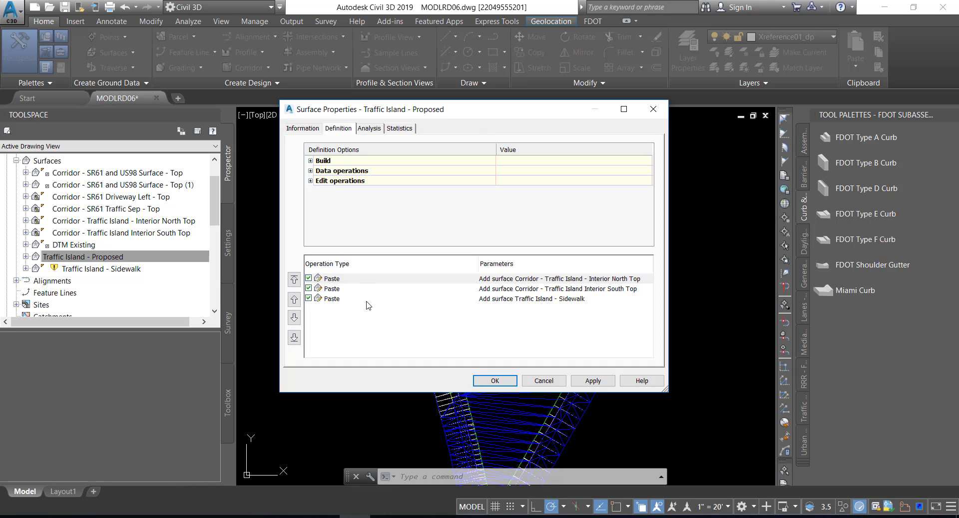
click(529, 298)
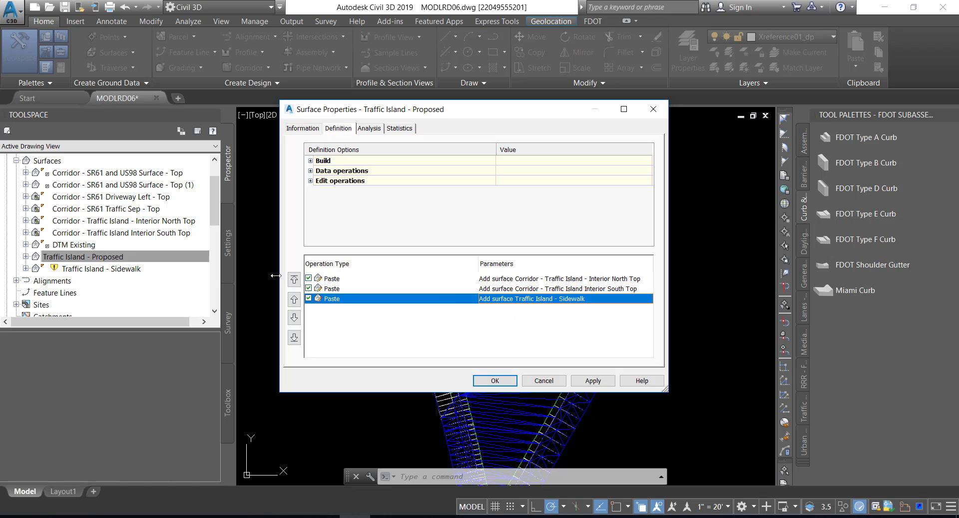
click(295, 279)
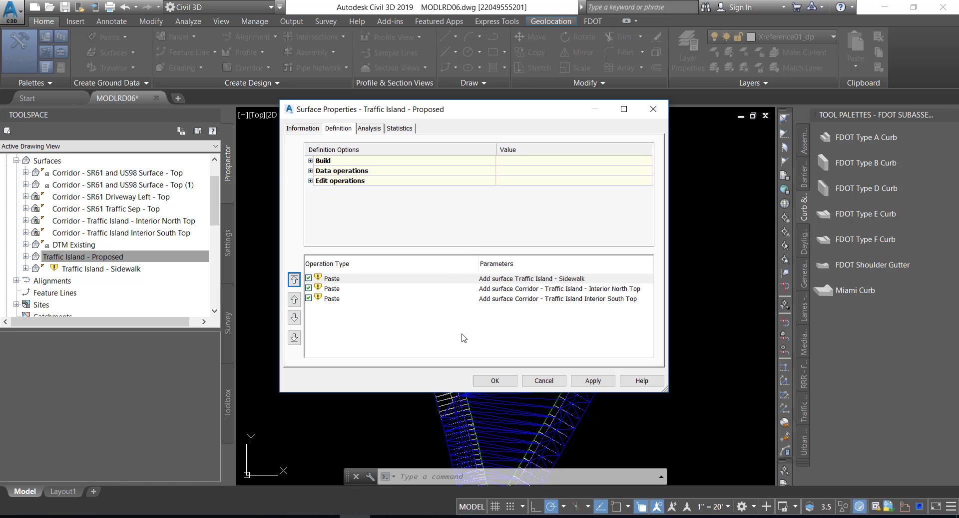
click(493, 382)
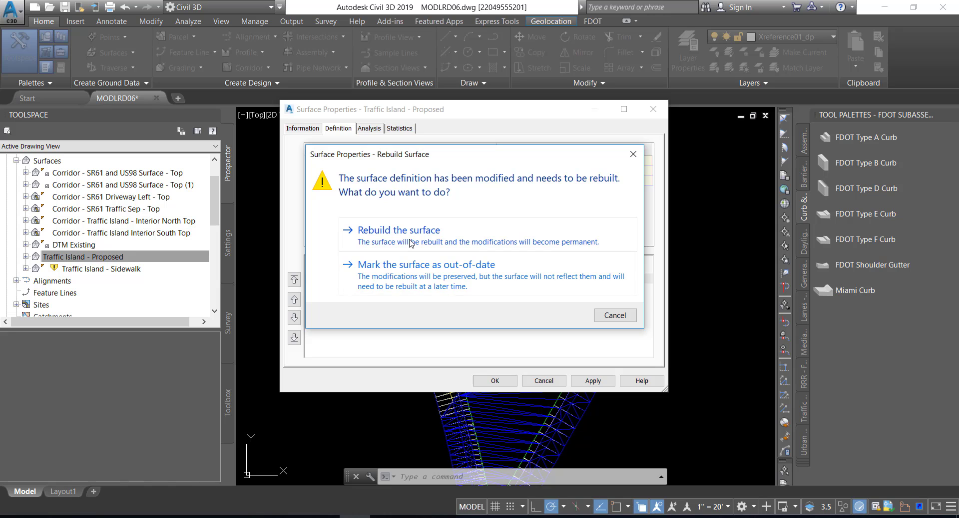
click(411, 243)
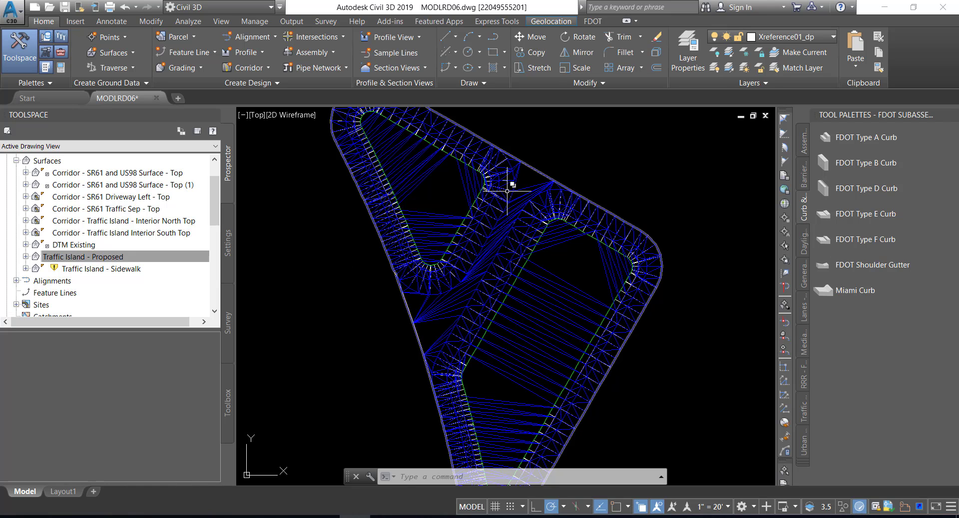
mouse_move(334, 352)
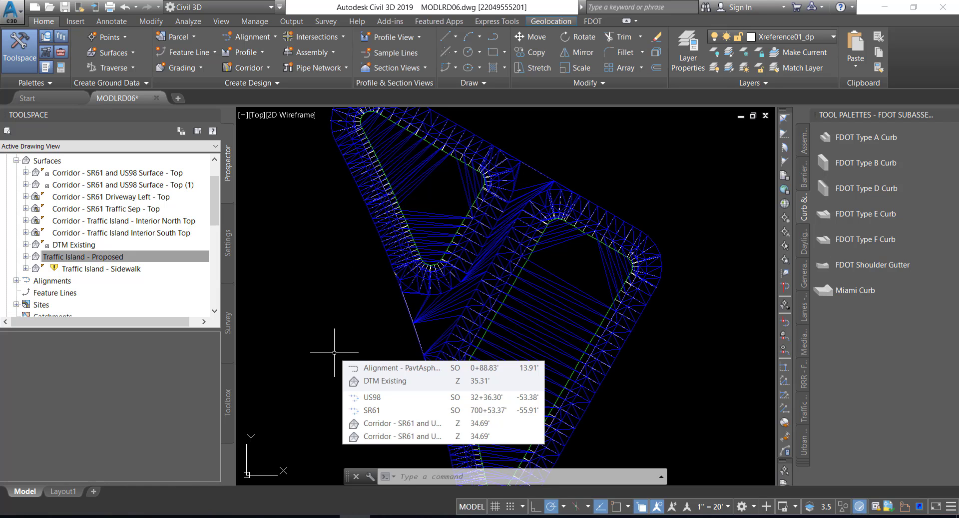
click(66, 7)
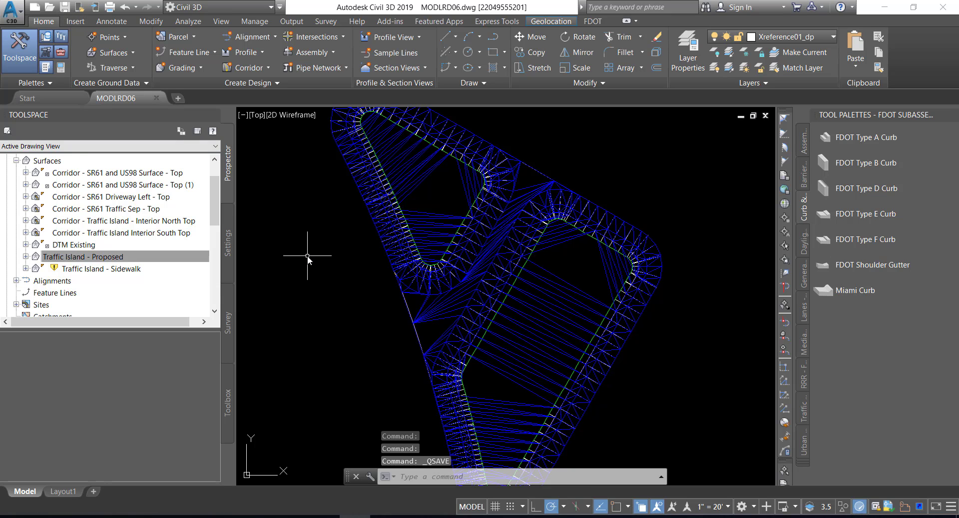
Step: Set both elevation points of the feature line across the northeast gap between the islands to 34.35' in the Elevation Editor
mouse_move(308, 256)
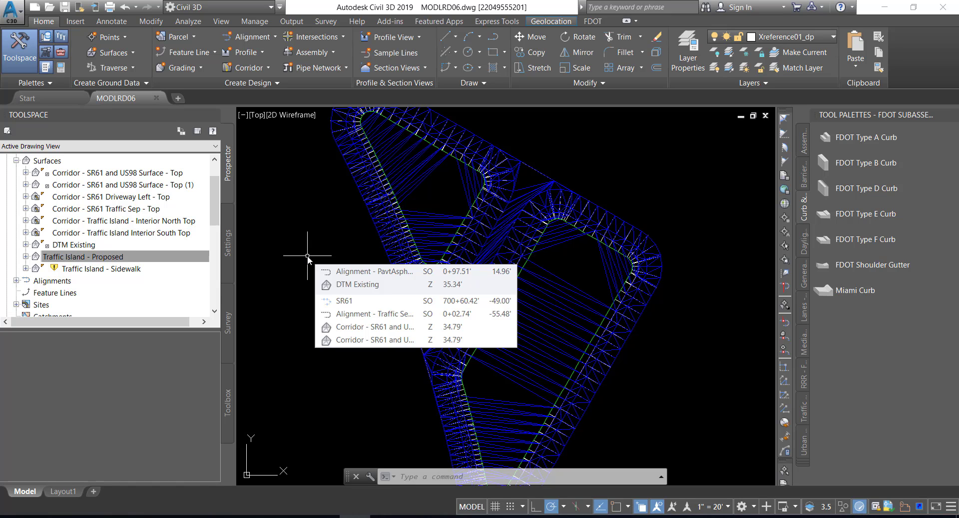
click(536, 169)
click(587, 231)
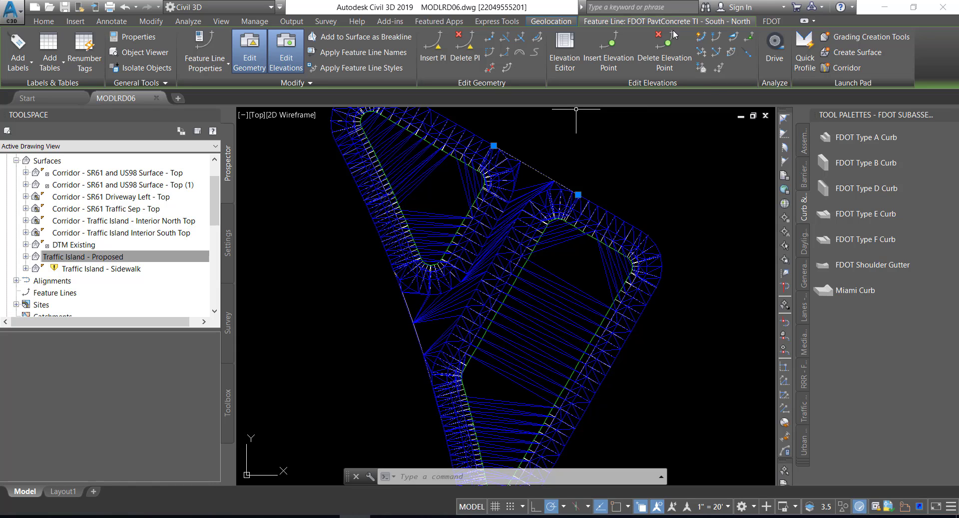
click(566, 57)
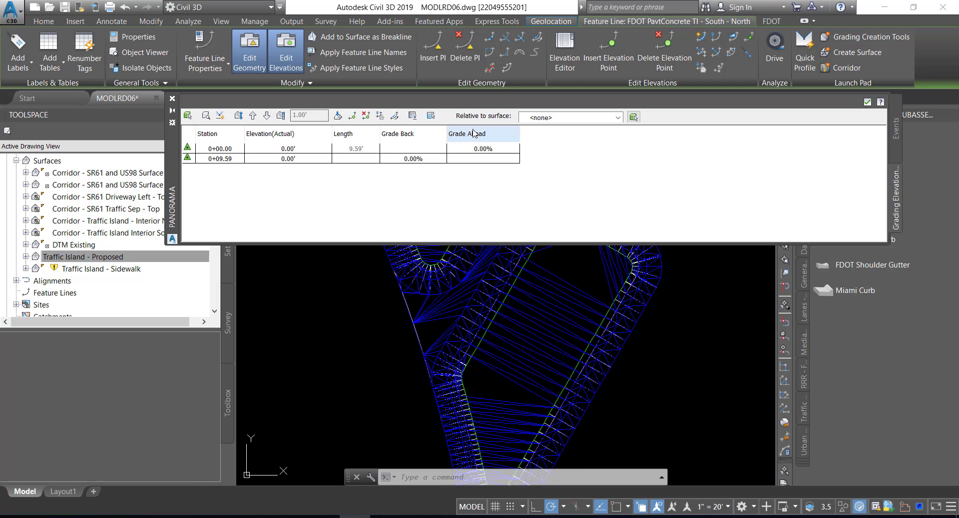
click(220, 159)
shift+click(220, 159)
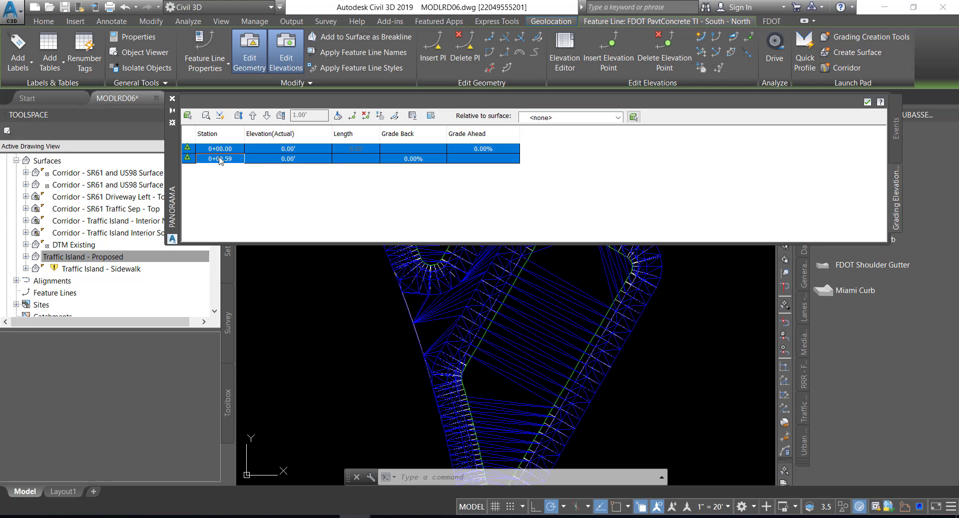
key(Escape)
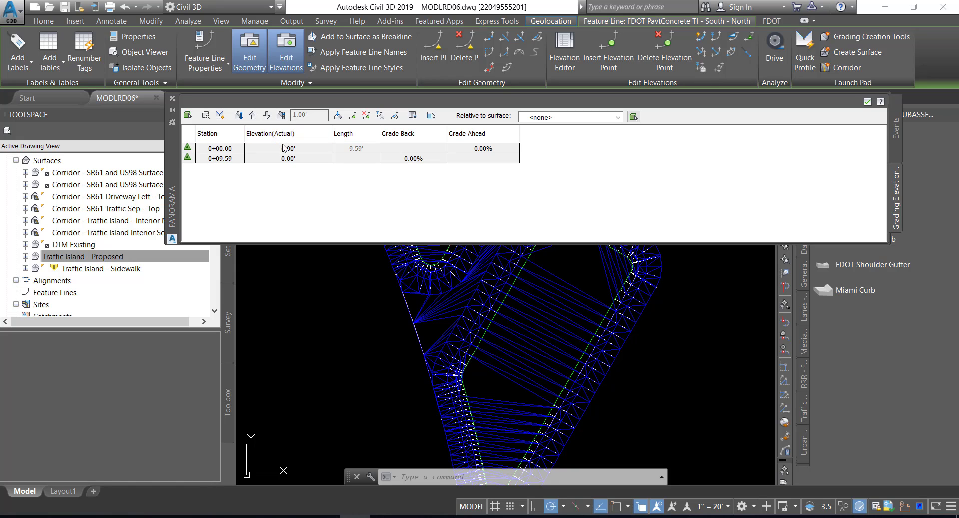
click(287, 148)
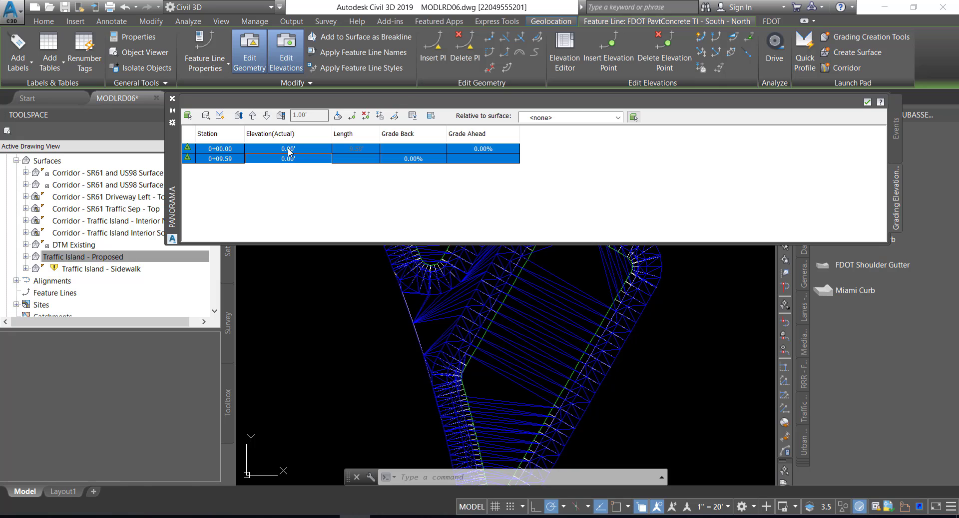
click(289, 149)
text(34)
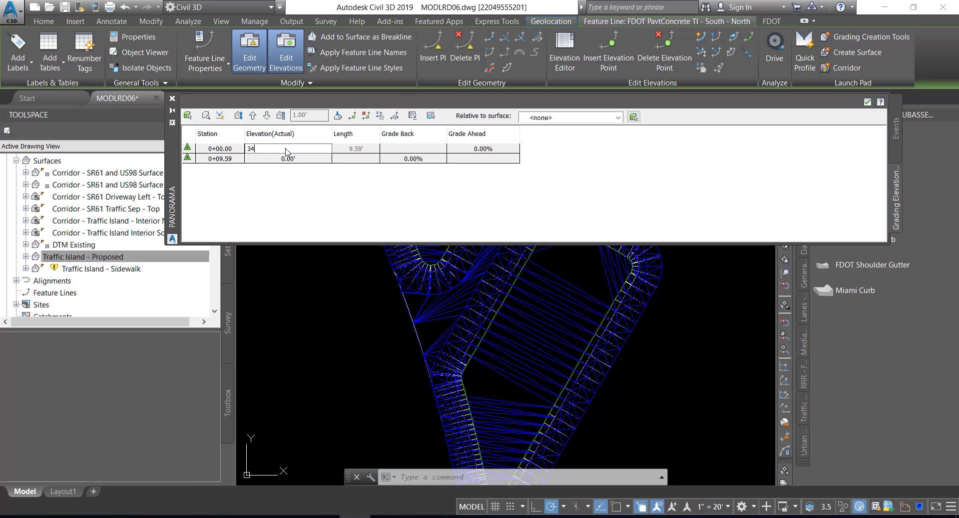
text(.35)
key(Return)
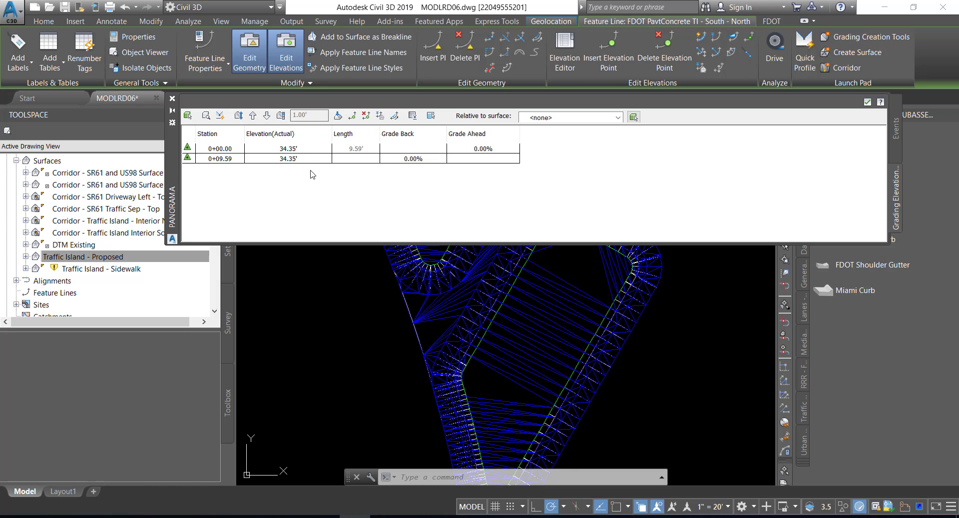
click(173, 98)
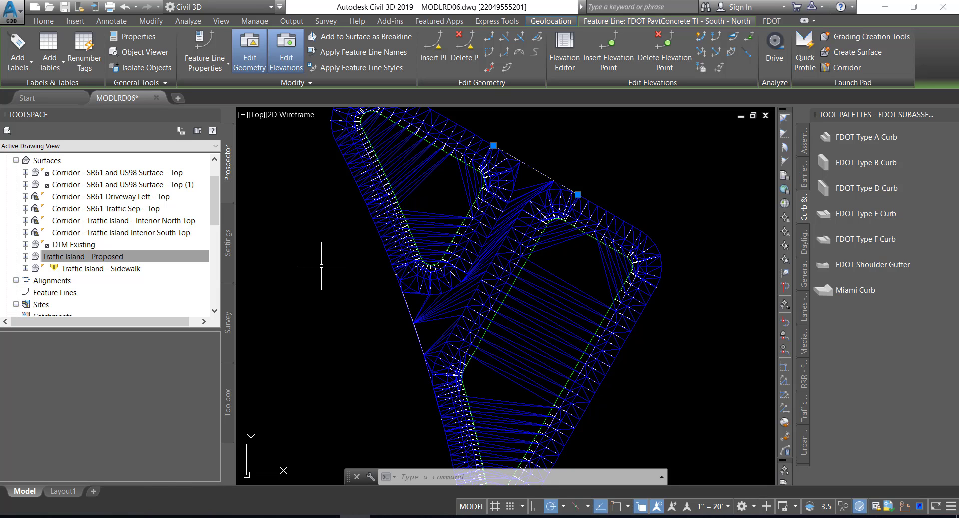
middle_drag(385, 295, 393, 263)
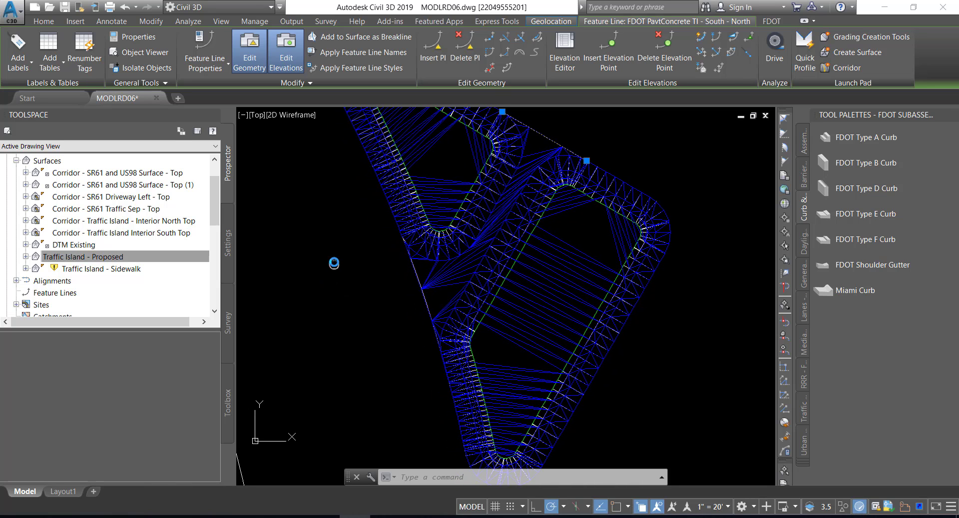
click(424, 301)
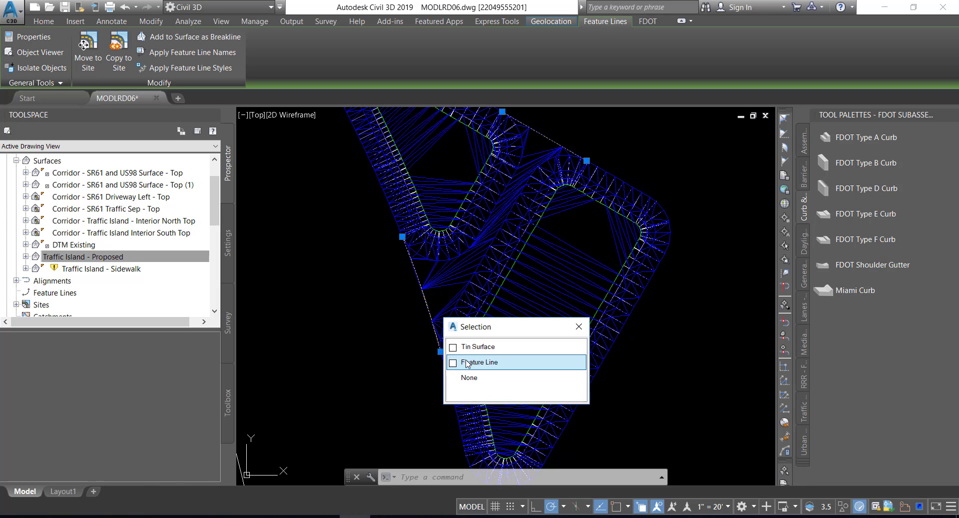
click(470, 364)
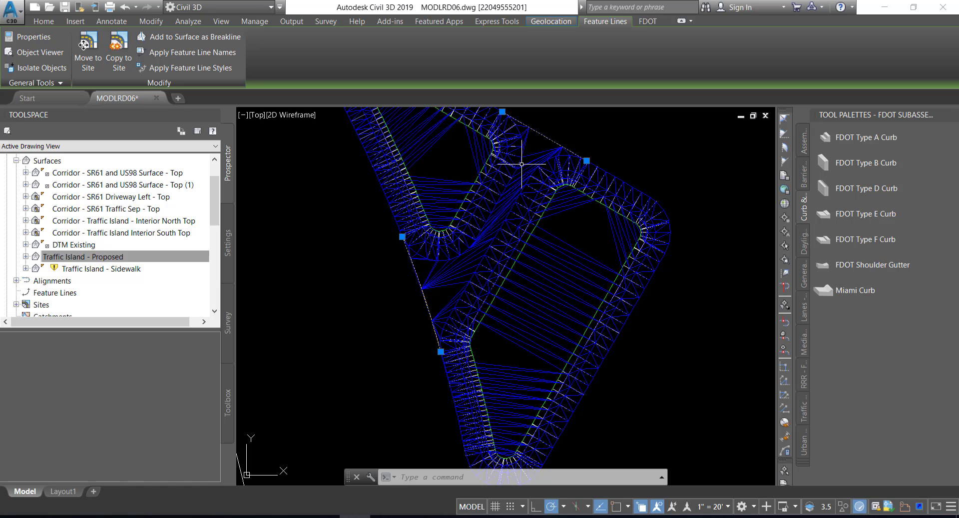
key(Escape)
key(Escape)
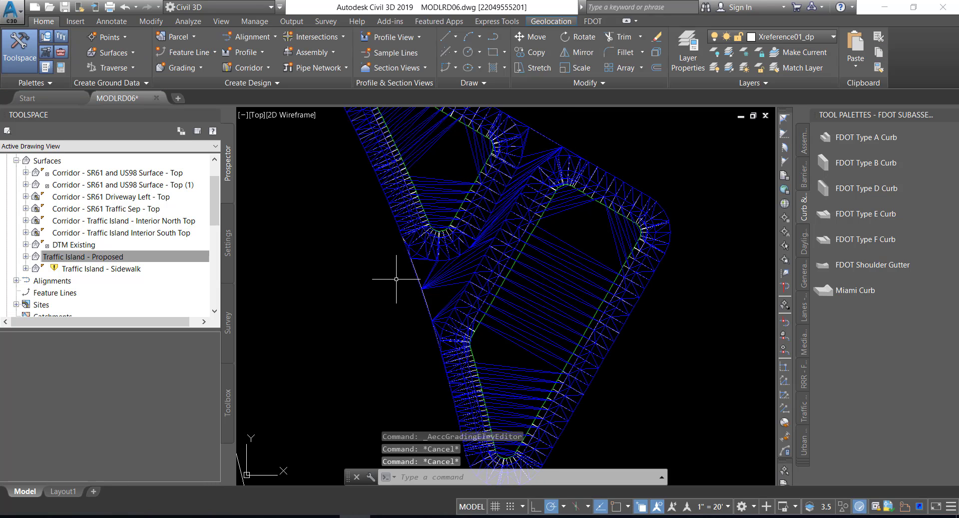
Step: Set both elevation points of the feature line across the western gap between the islands to 34.35' in the Elevation Editor
click(423, 298)
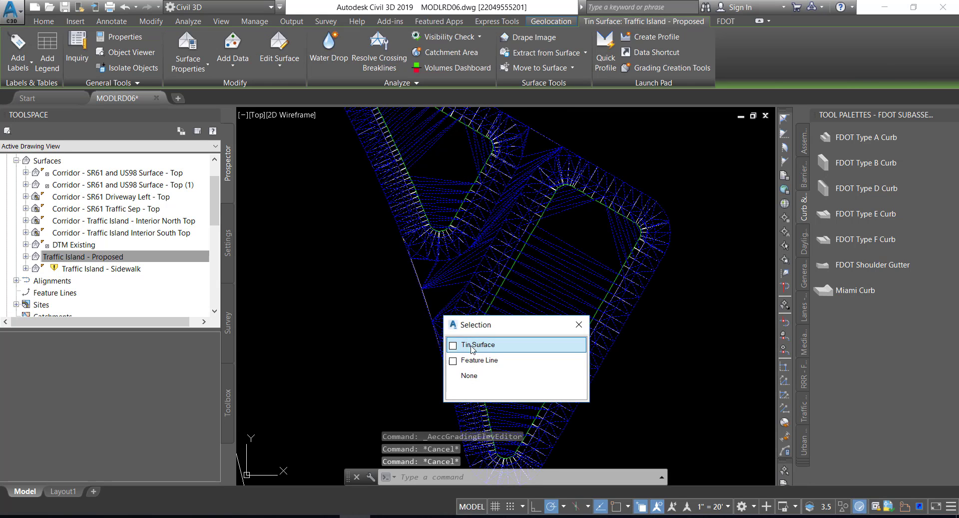
click(479, 360)
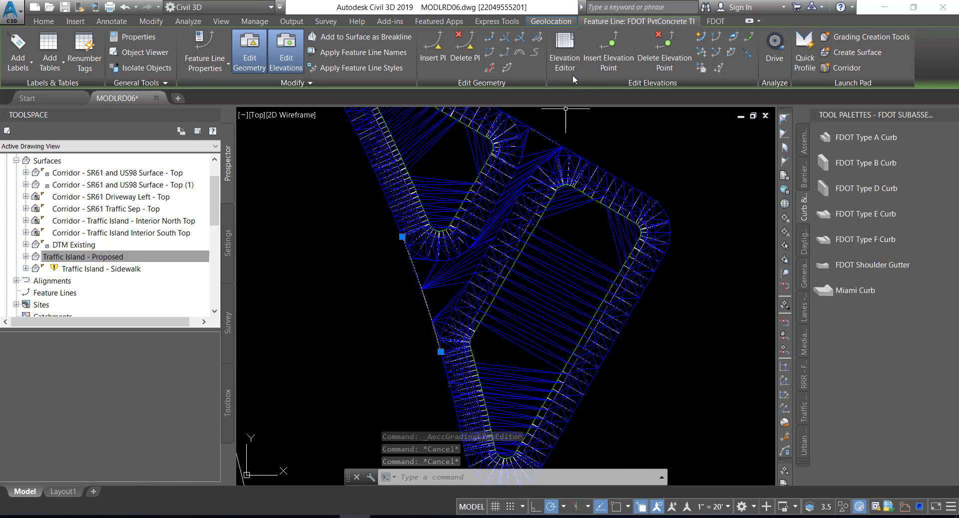
click(565, 55)
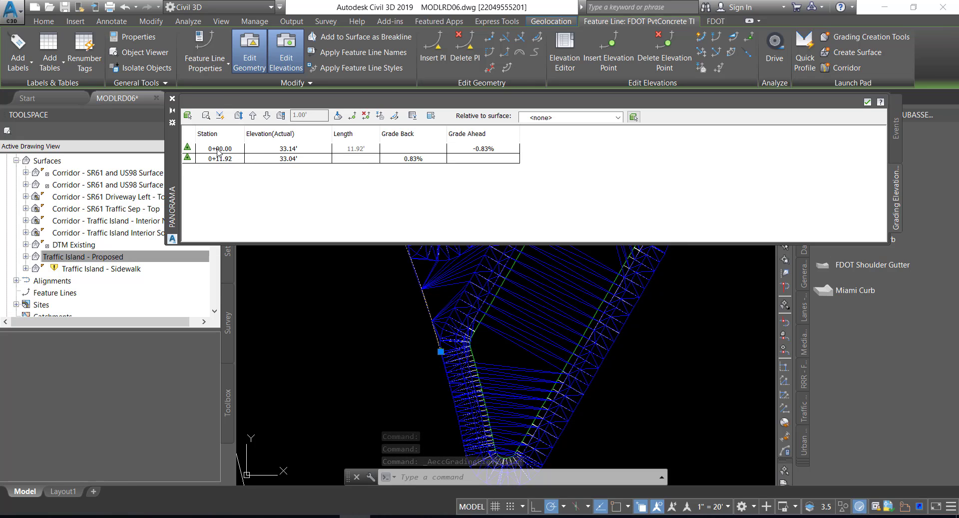
drag(217, 149, 217, 160)
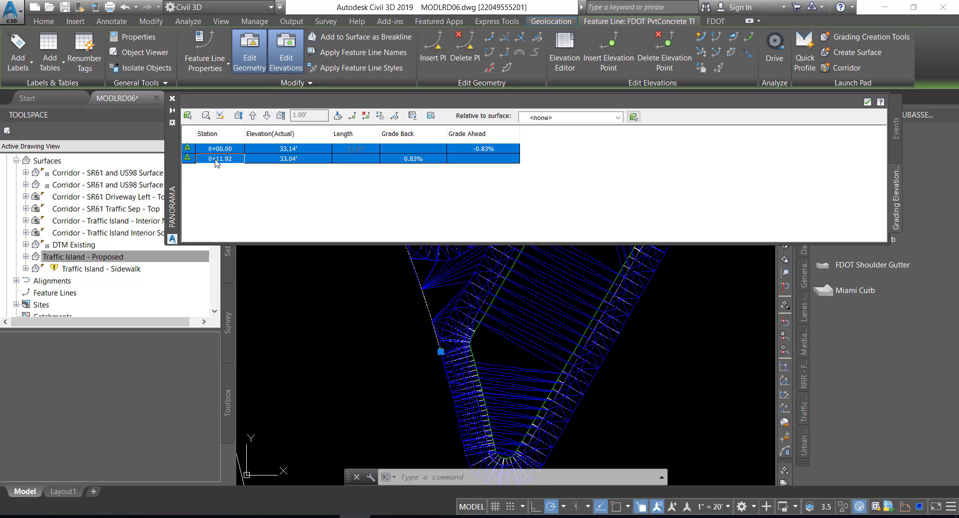
click(286, 151)
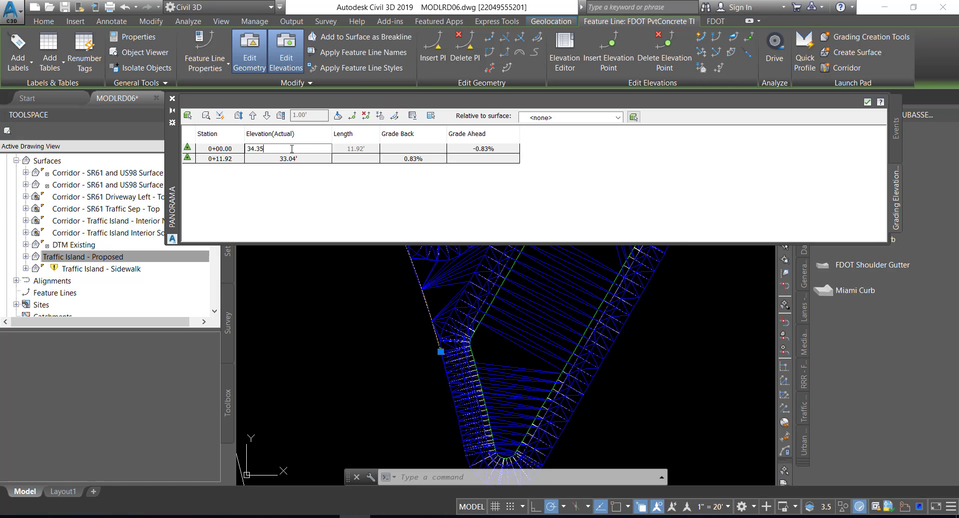
key(Return)
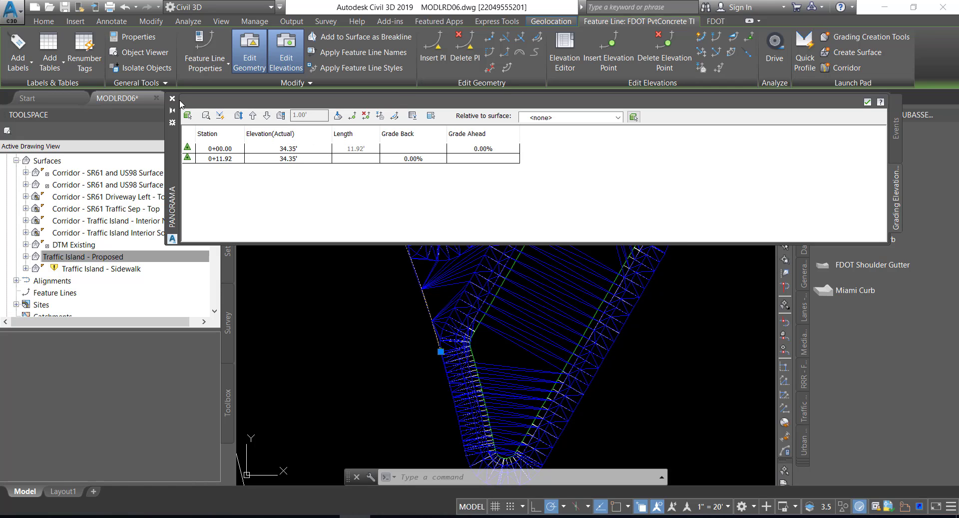
click(867, 102)
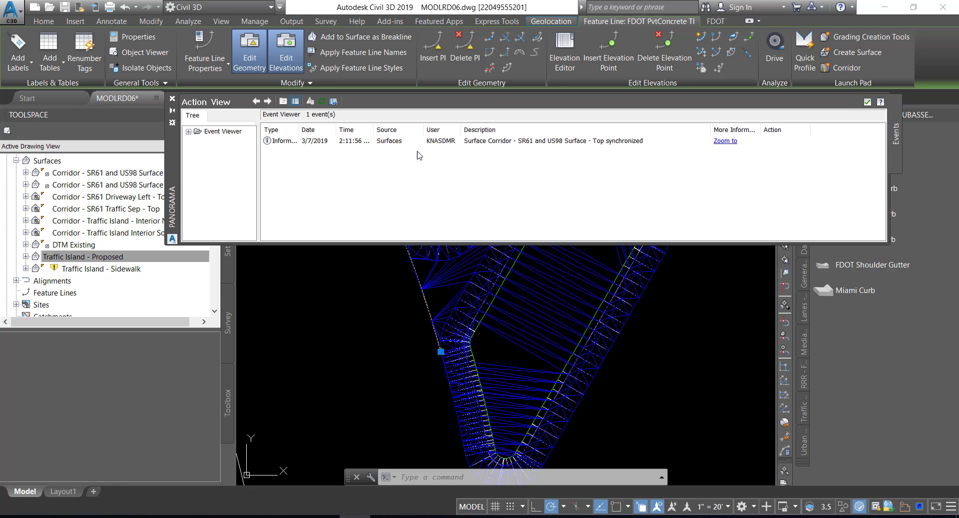
Step: Clear all events from the event viewer, close it, and save the drawing with the feature line deselected
click(193, 103)
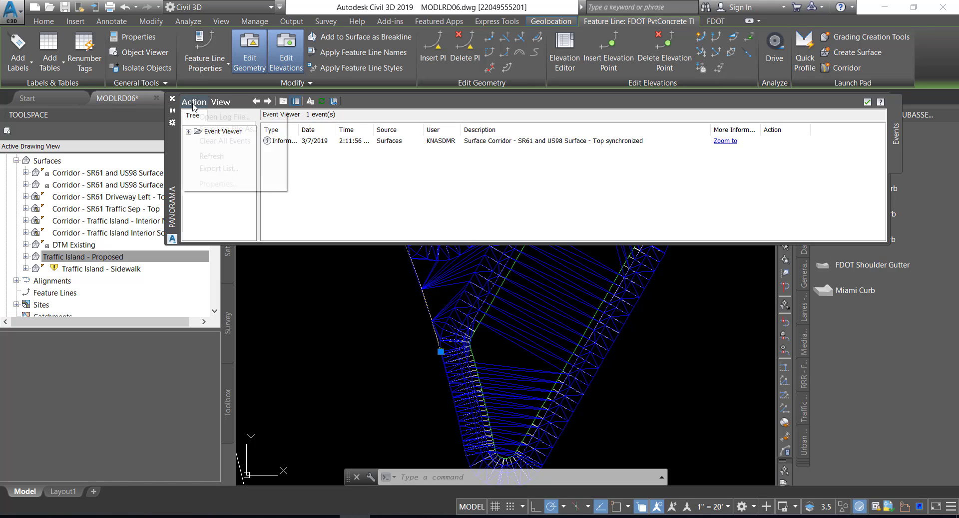
click(207, 141)
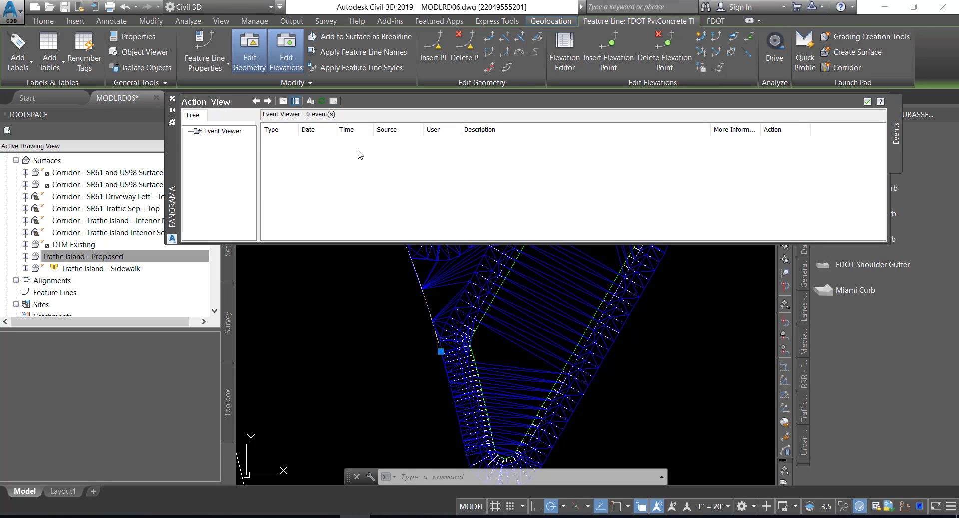
click(868, 103)
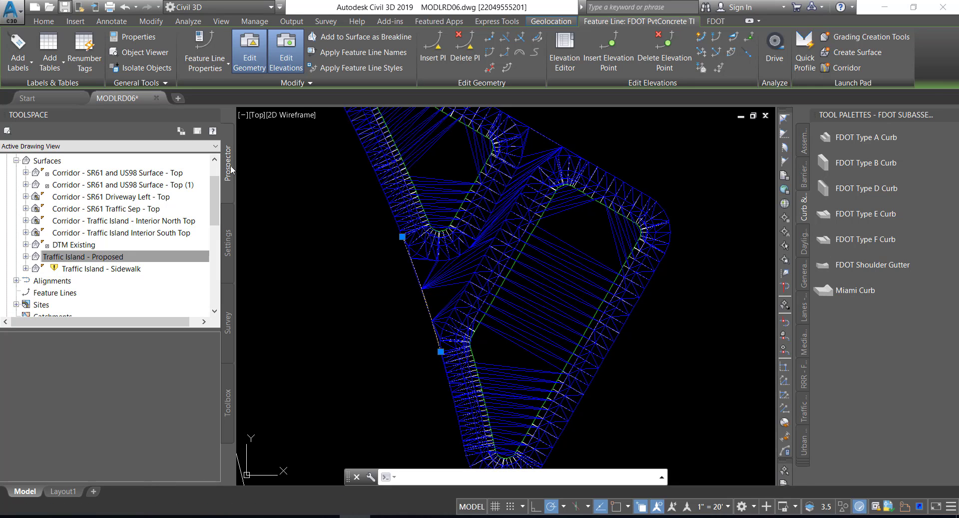
key(Escape)
key(ctrl+s)
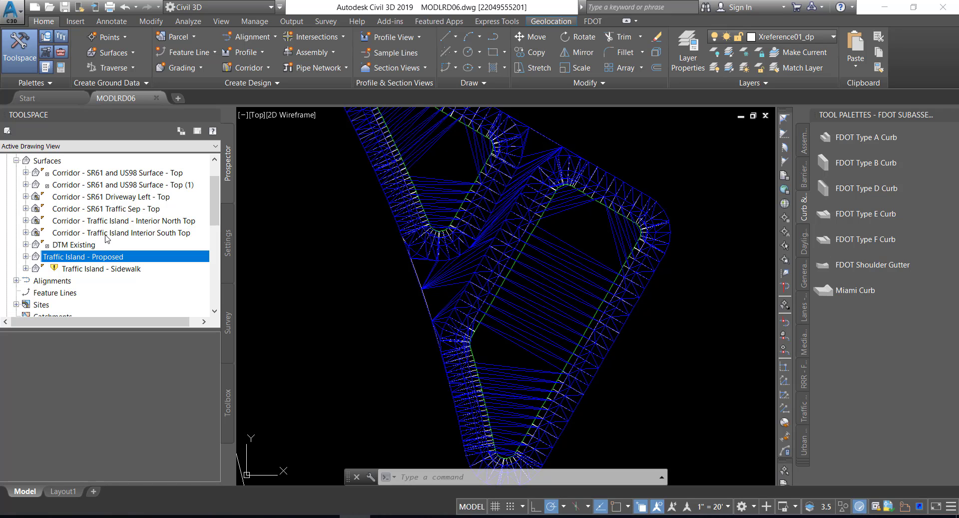
Step: Rebuild the Traffic Island - Sidewalk surface and the Traffic Island - Proposed surface, and save the drawing
click(95, 269)
right_click(95, 270)
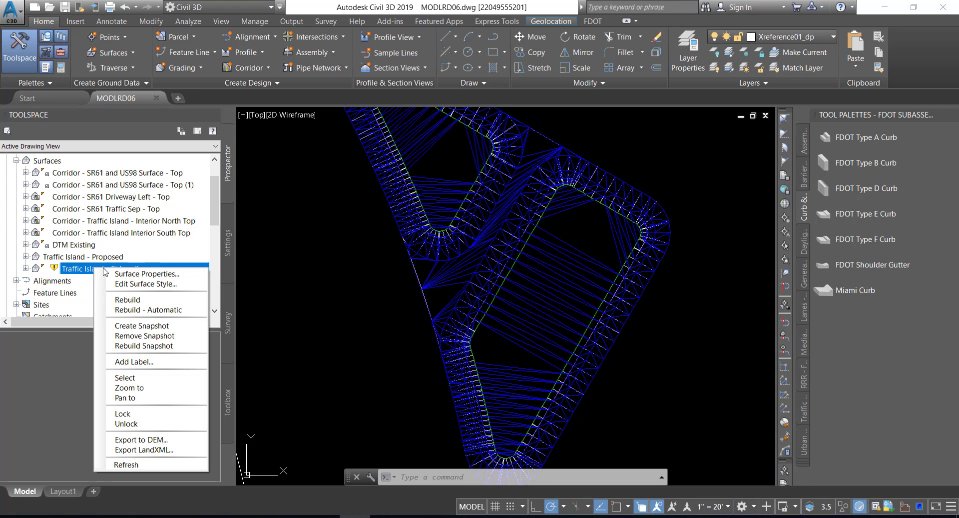
click(147, 301)
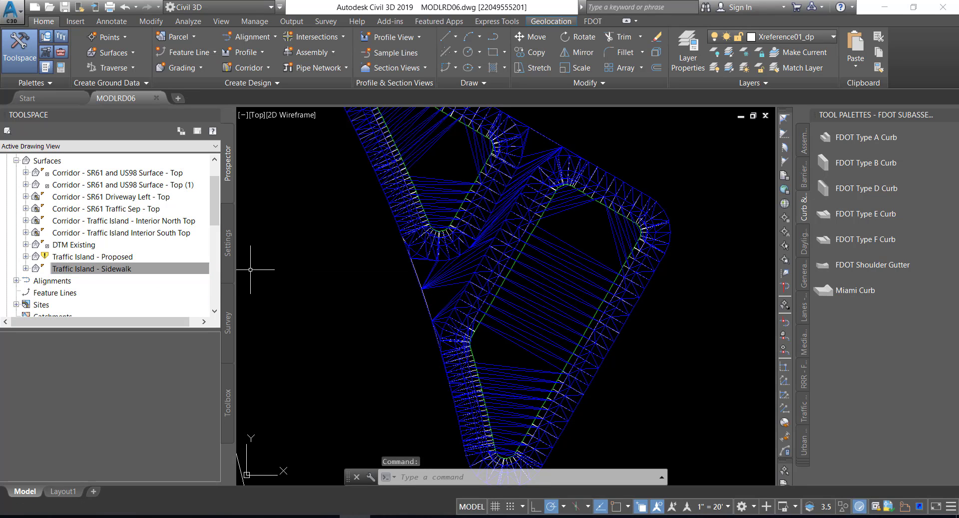
click(120, 257)
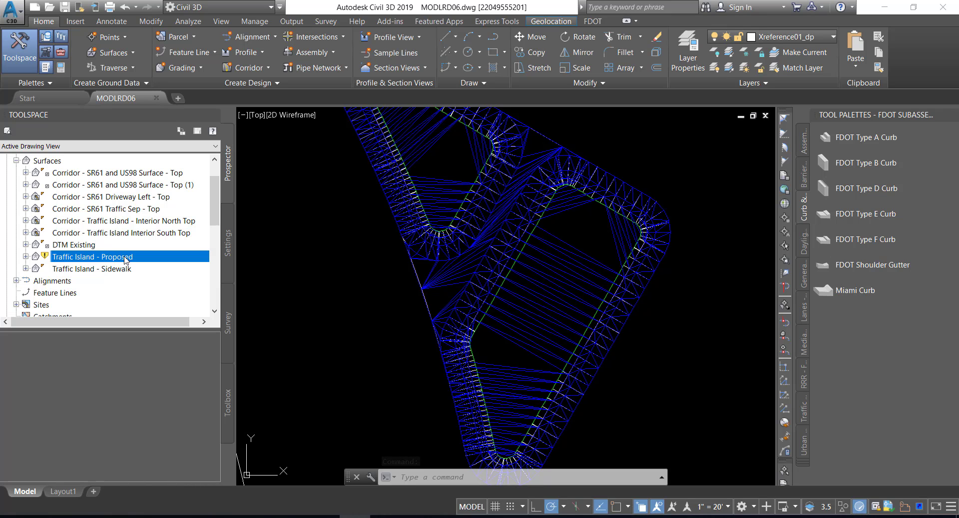
right_click(125, 259)
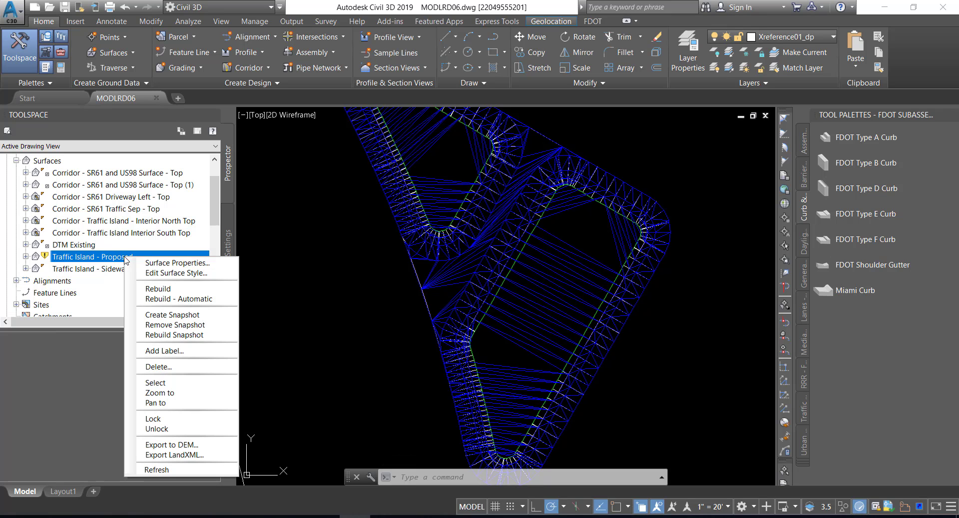
click(168, 290)
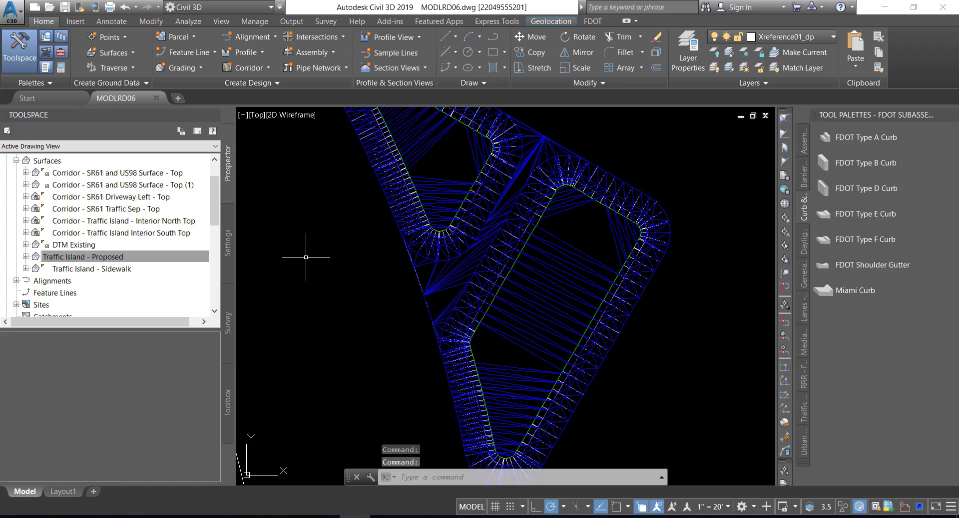
mouse_move(306, 257)
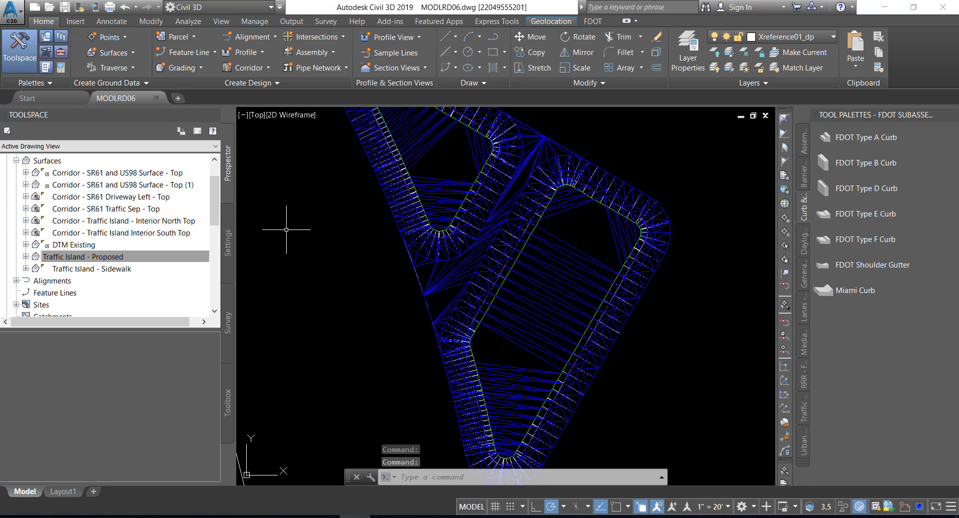
click(65, 7)
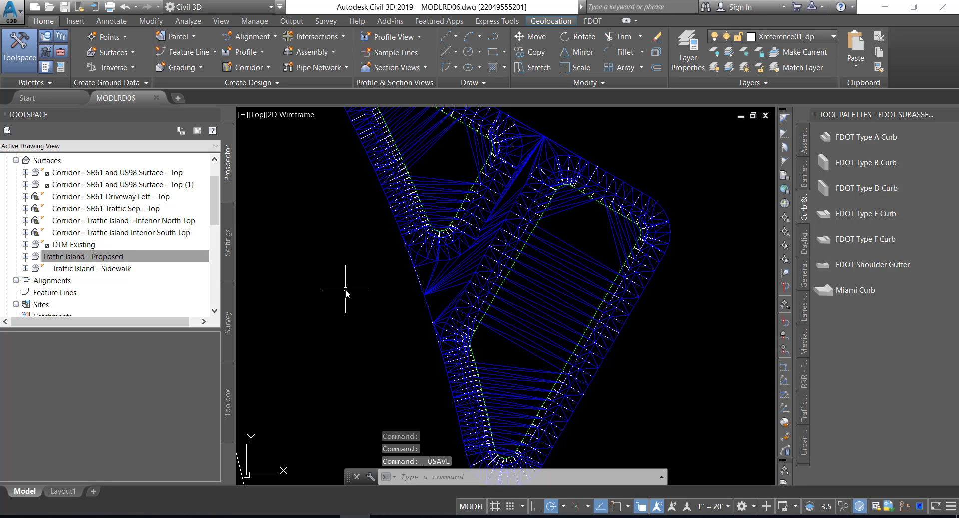
mouse_move(345, 289)
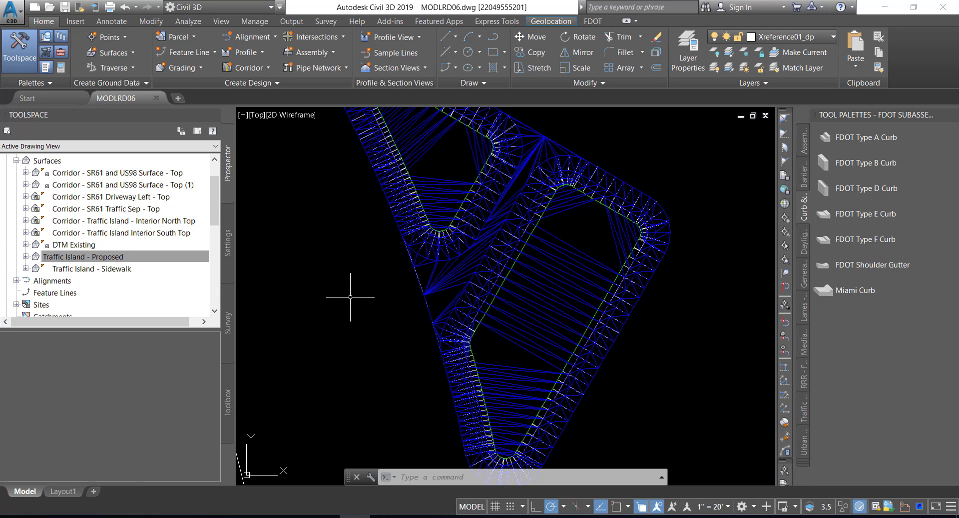
Step: Inspect the Traffic Island - Proposed surface in 3D in the Object Viewer from a tilted front angle, and save the drawing after closing it
click(434, 190)
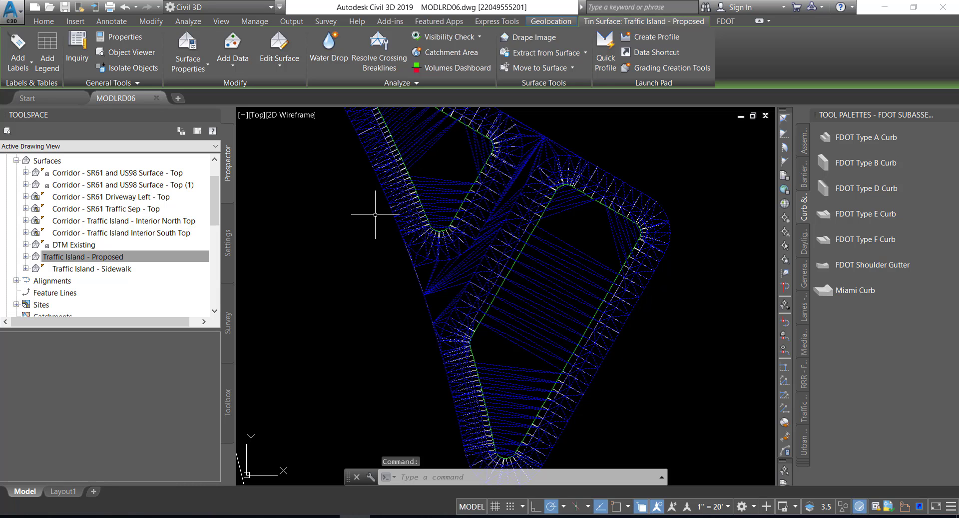
right_click(307, 202)
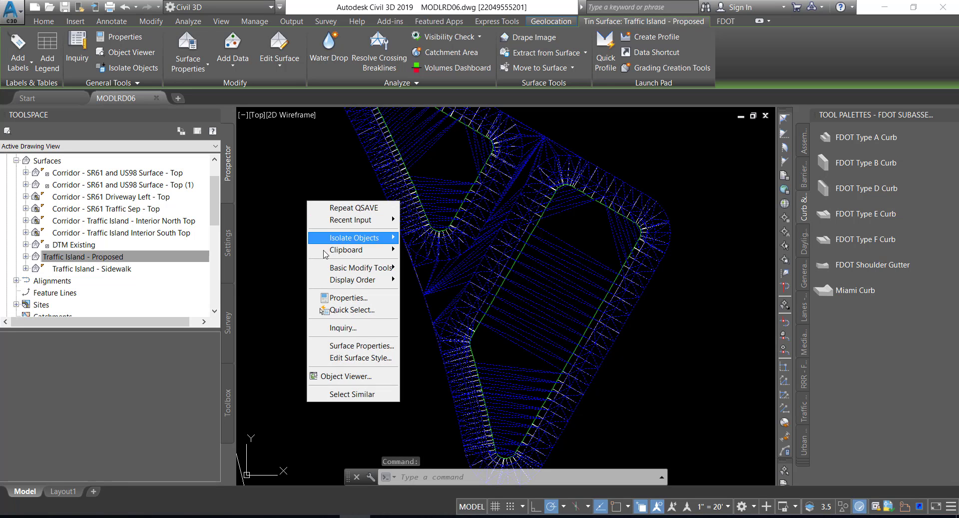
click(344, 375)
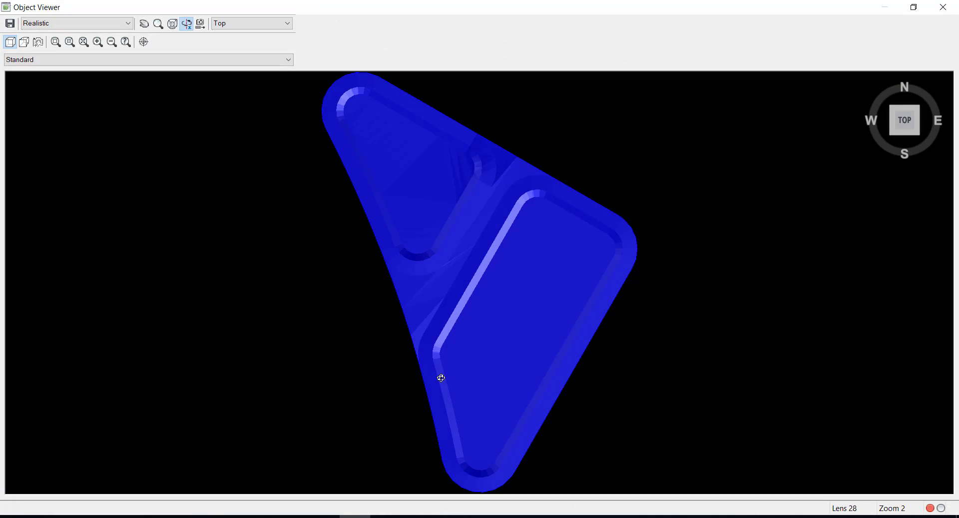
mouse_move(439, 379)
mouse_down()
mouse_move(422, 272)
mouse_move(465, 326)
mouse_move(455, 268)
mouse_move(435, 326)
mouse_move(526, 294)
mouse_move(490, 285)
mouse_move(496, 353)
mouse_move(501, 275)
mouse_move(454, 287)
mouse_move(511, 271)
mouse_move(491, 242)
mouse_move(517, 286)
mouse_move(471, 303)
mouse_move(539, 250)
mouse_move(553, 218)
mouse_move(498, 313)
mouse_move(464, 290)
mouse_move(496, 223)
mouse_move(554, 208)
mouse_move(569, 219)
mouse_move(463, 264)
mouse_move(465, 252)
mouse_up()
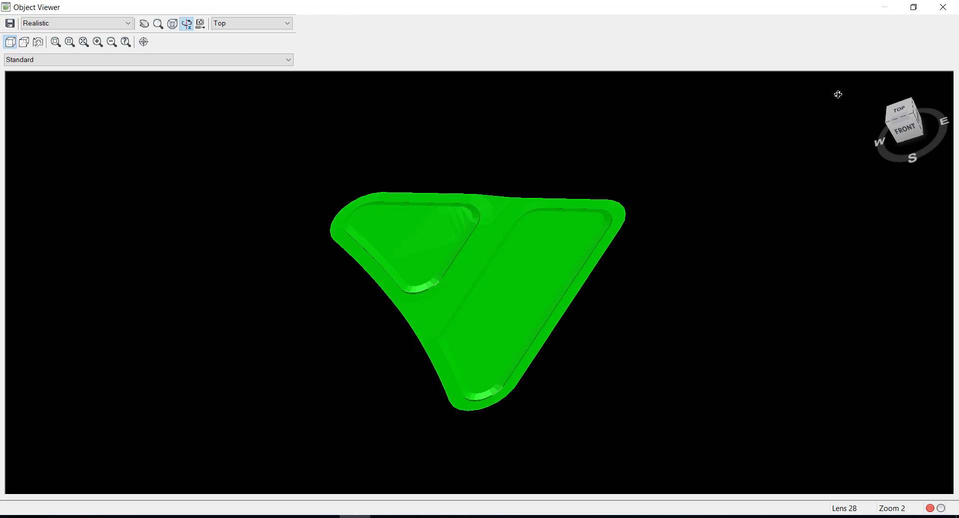
click(942, 8)
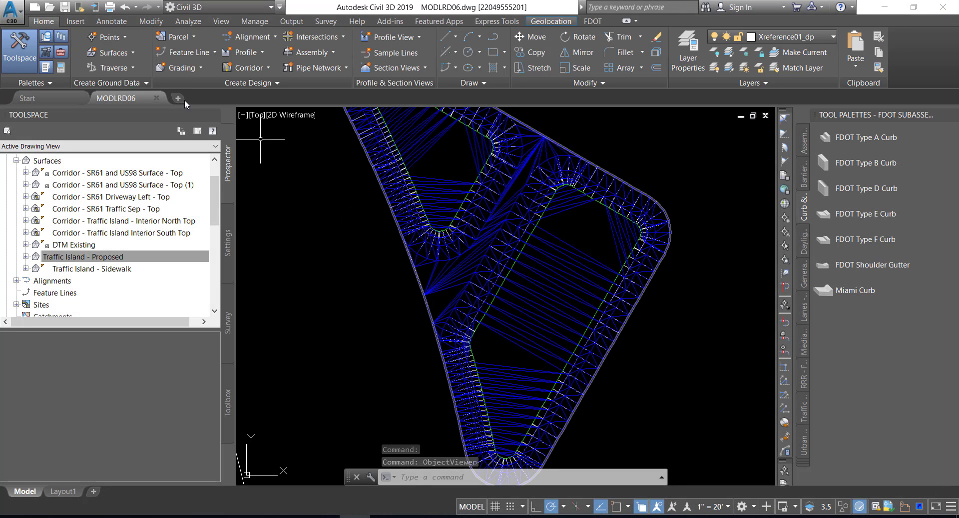
click(67, 7)
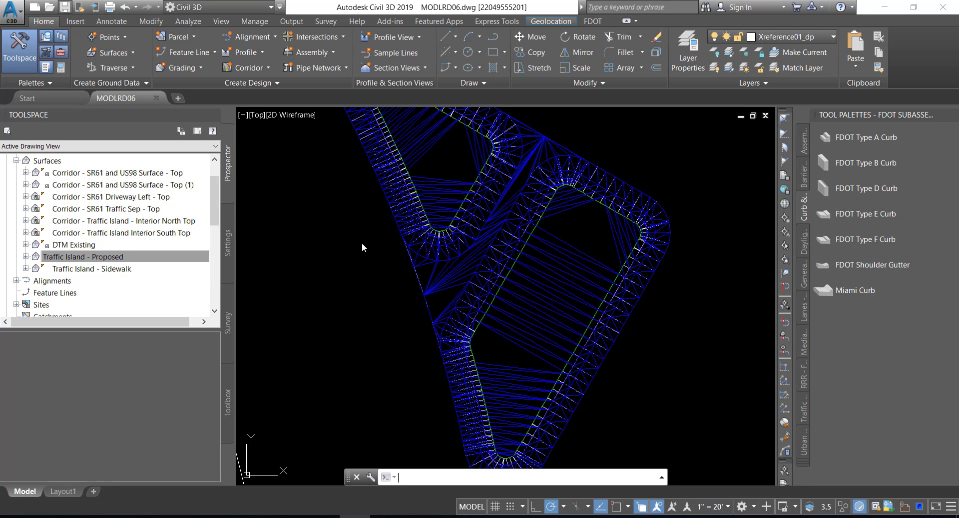
mouse_move(361, 242)
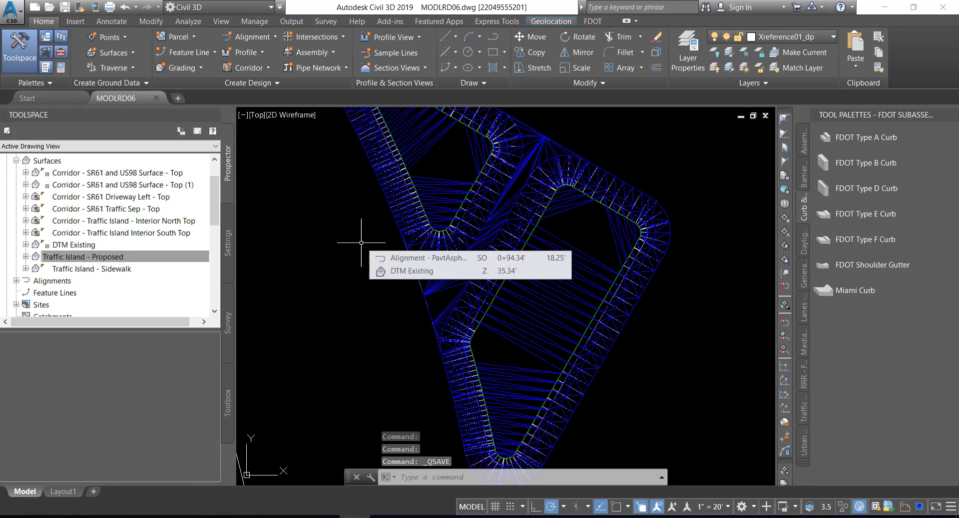